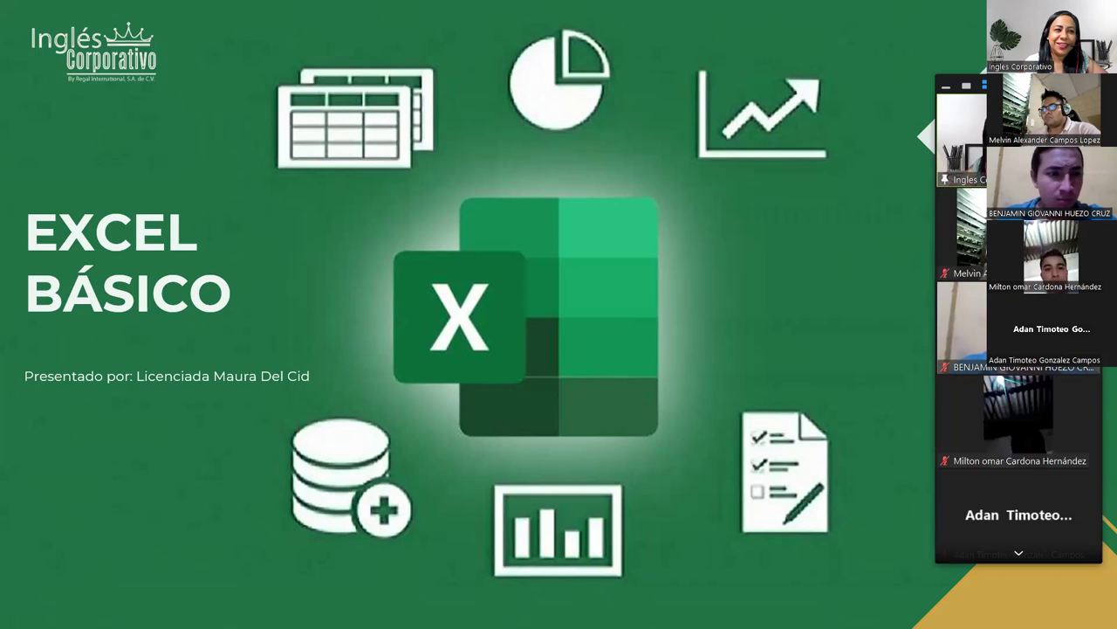
Step: Advance the slideshow through the SESIÓN 4 title slide to the AGENDA slide
{"action": "key", "text": "Right"}
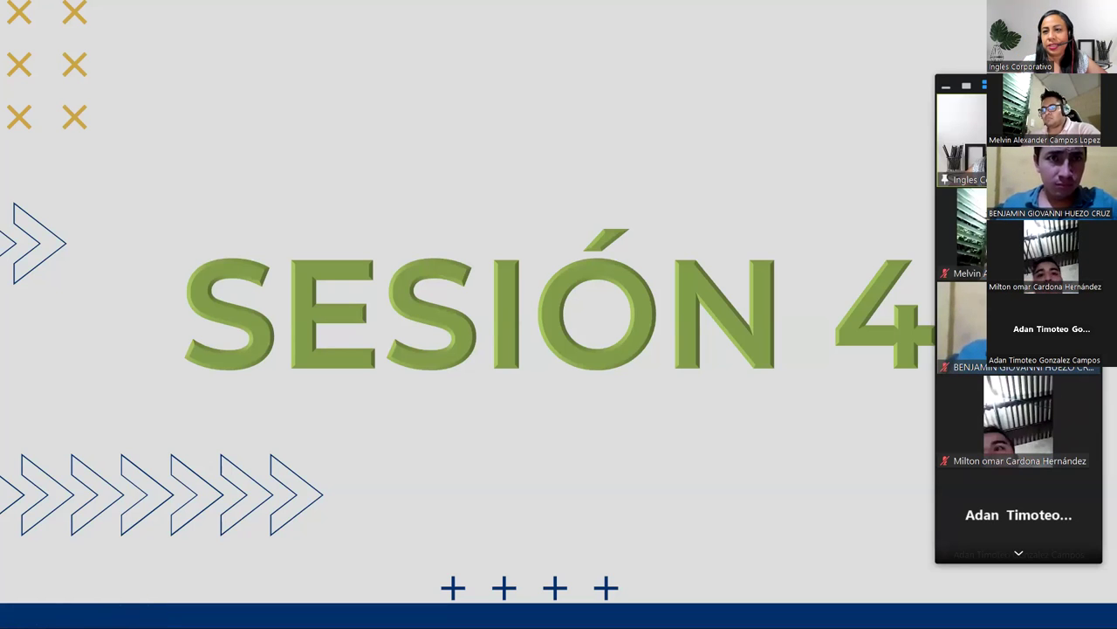
{"action": "key", "text": "Right"}
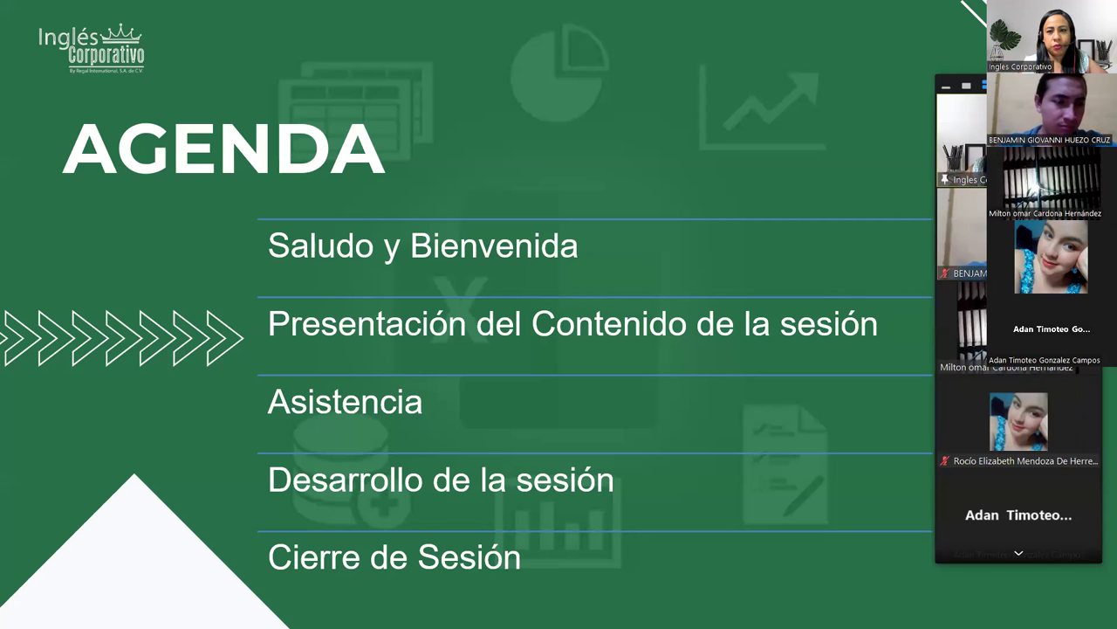
Step: Advance past the CONTENIDO SESIÓN 4 slide to the OBJETIVO SESIÓN 4 slide
{"action": "key", "text": "Right"}
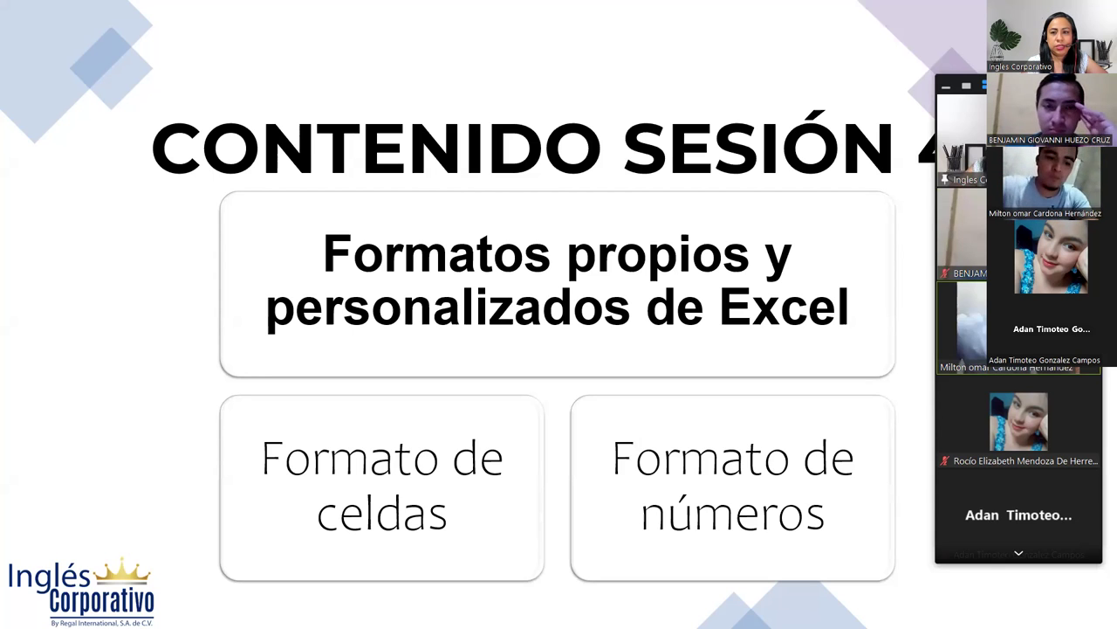
{"action": "key", "text": "Right"}
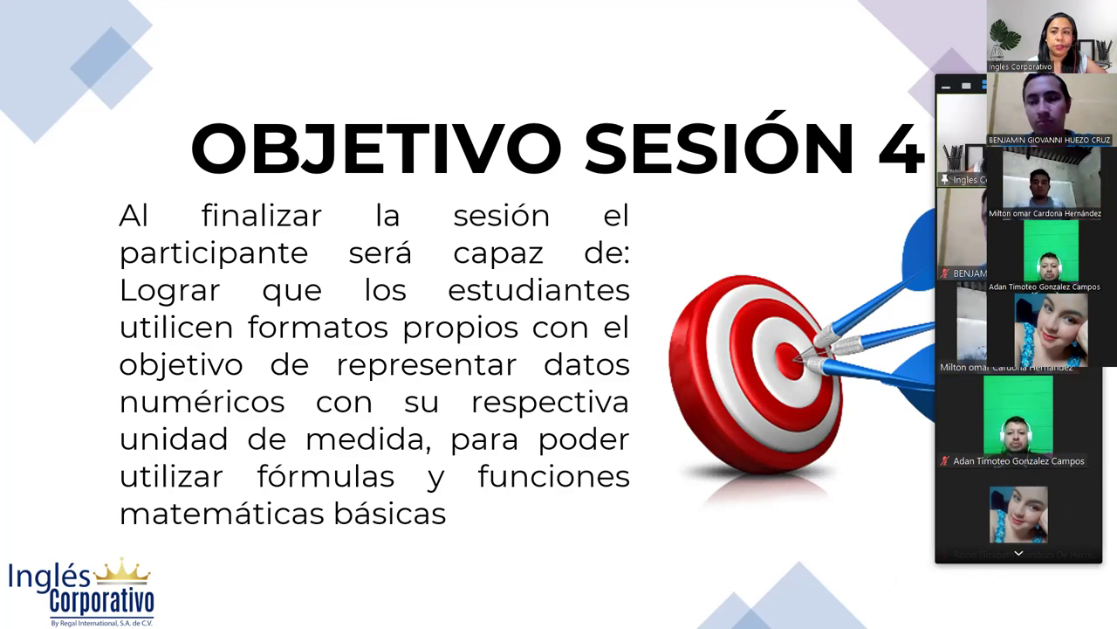
Step: Advance to the FORMATO DE CELDAS slide that defines cell formatting
{"action": "key", "text": "Right"}
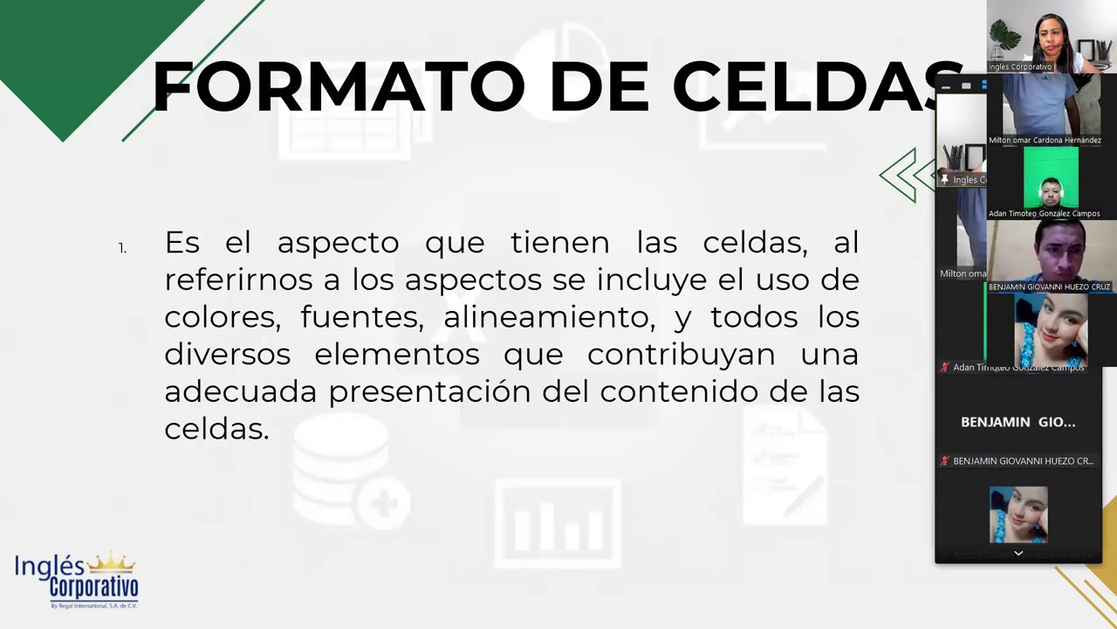
Step: Advance past the nine-item format list slide to the Alineación, Borde and Relleno slide
{"action": "key", "text": "Right"}
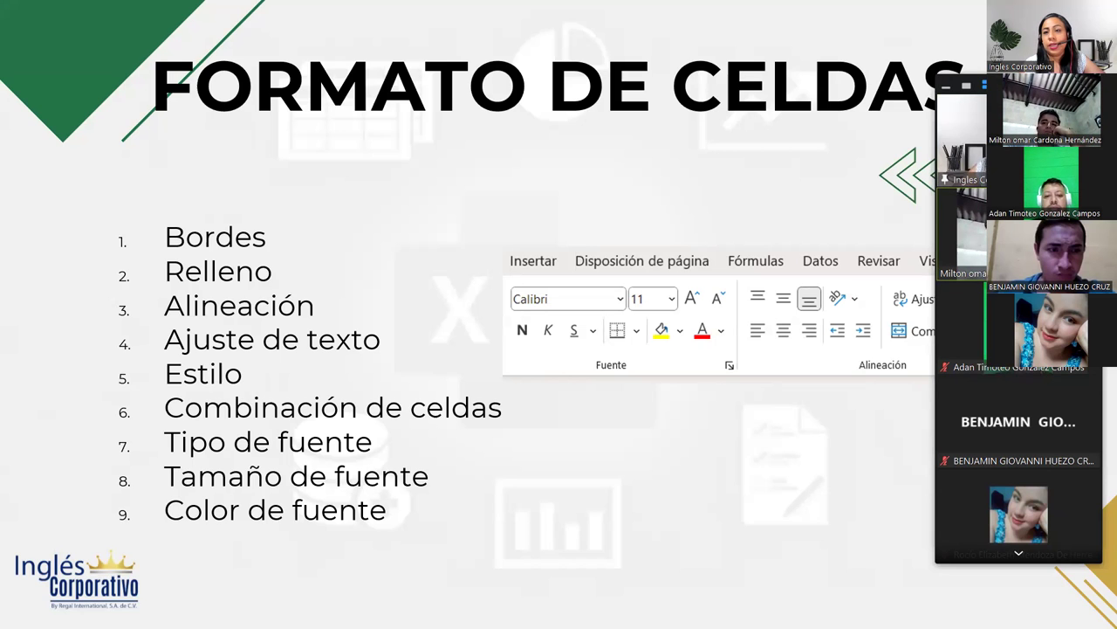
{"action": "key", "text": "Right"}
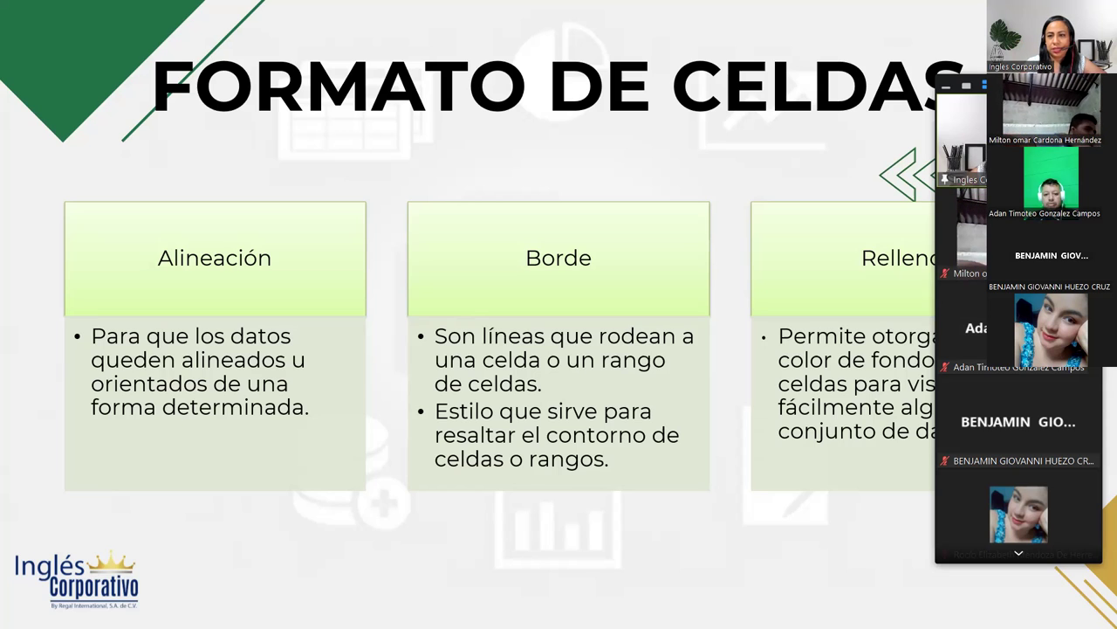
Step: Advance through the FORMATO NUMÉRICO and number-category slides to the Científica, Texto, Personalizada slide
{"action": "key", "text": "Right"}
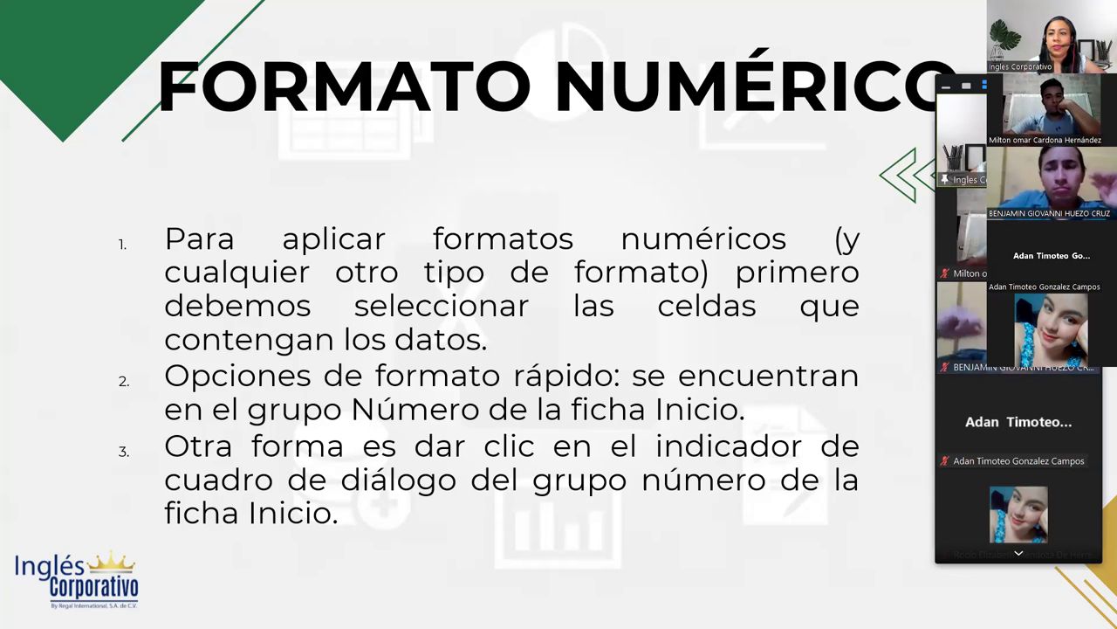
{"action": "key", "text": "Right"}
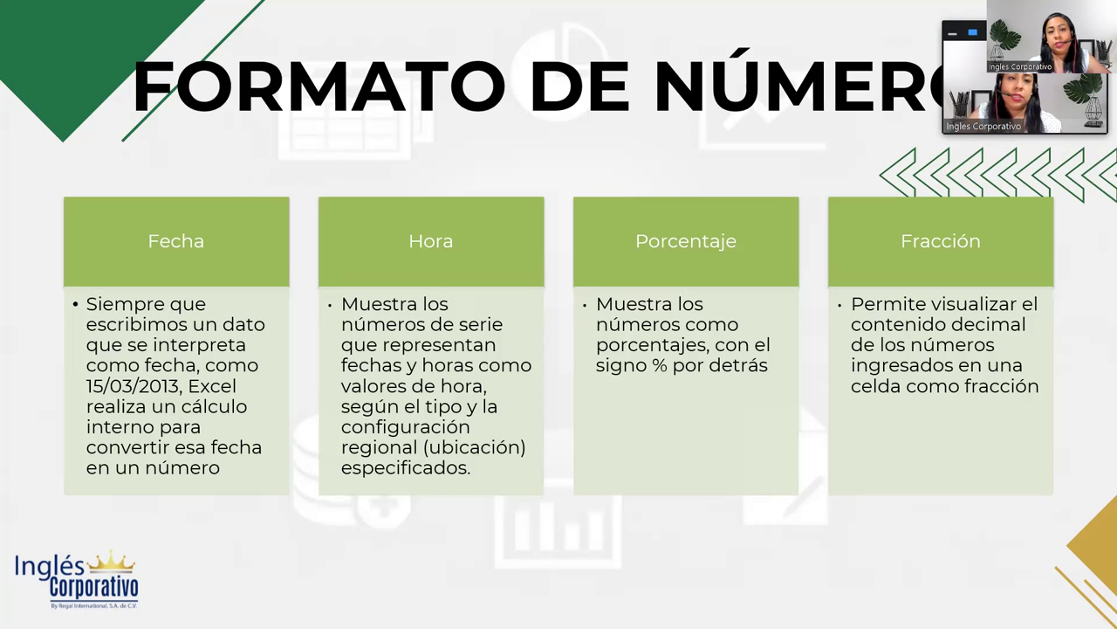
{"action": "key", "text": "Right"}
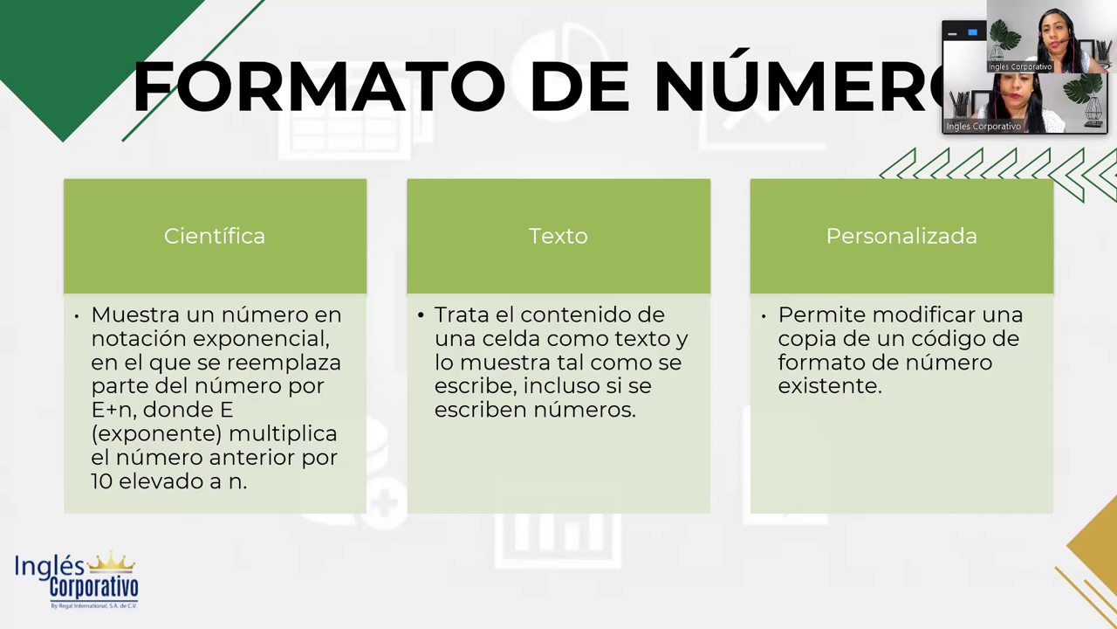
Step: Switch to the Excel practice workbook and maximize its window
{"action": "key", "text": "alt+Tab"}
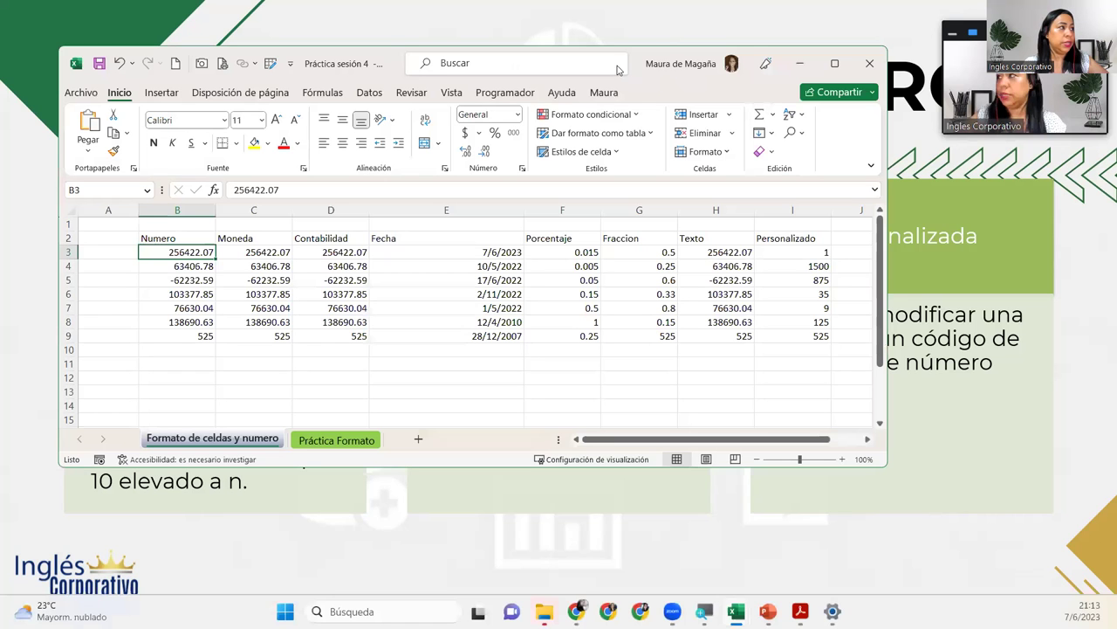
{"action": "double_click", "coordinate": [629, 52]}
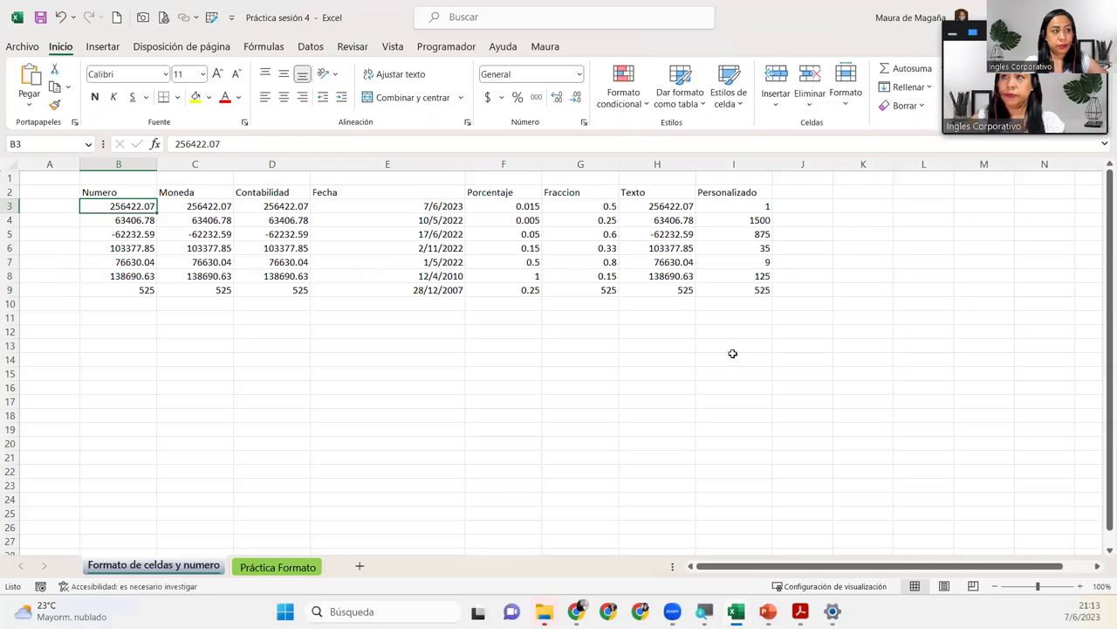
{"action": "left_click_drag", "start_coordinate": [733, 332], "coordinate": [686, 389]}
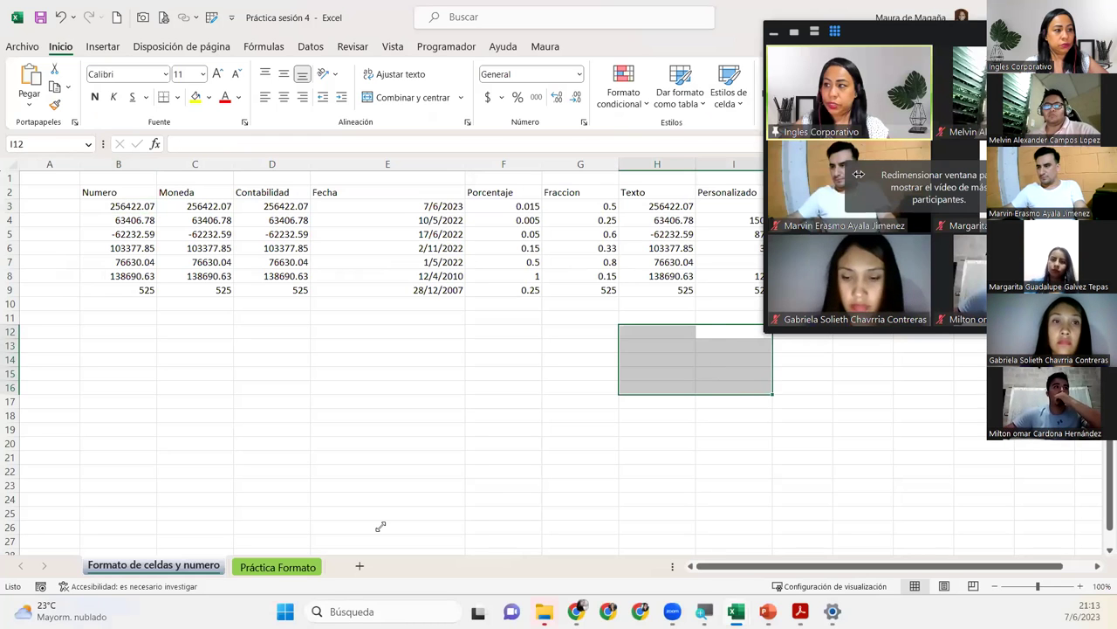
{"action": "left_click_drag", "start_coordinate": [381, 526], "coordinate": [344, 543]}
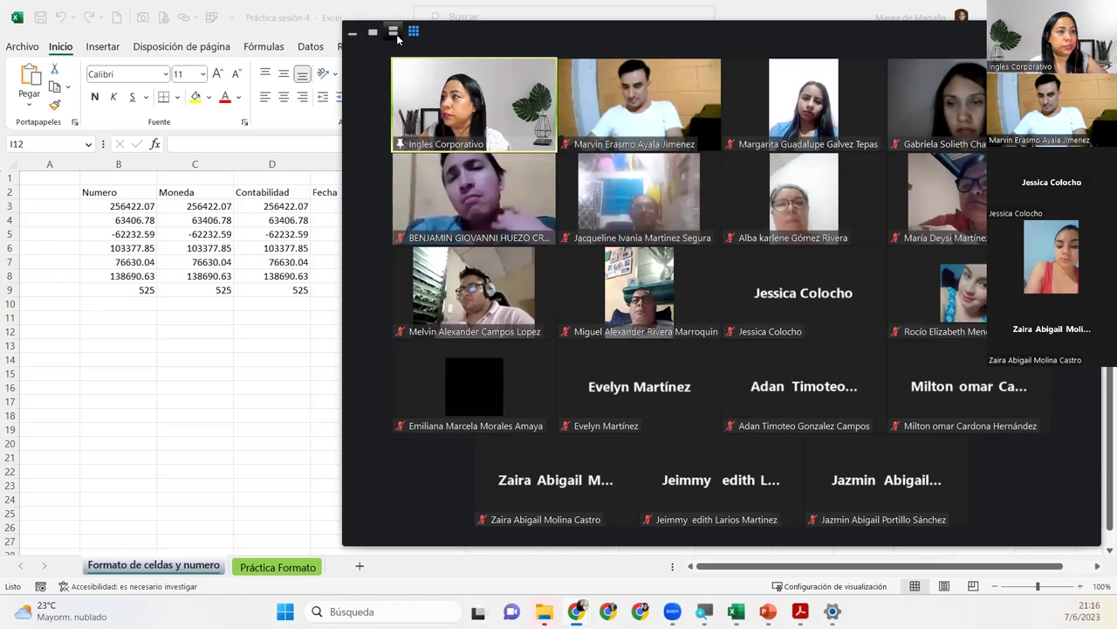
Step: Select cells B2:I9, from the Numero header to the Personalizado column
{"action": "left_click", "coordinate": [394, 33]}
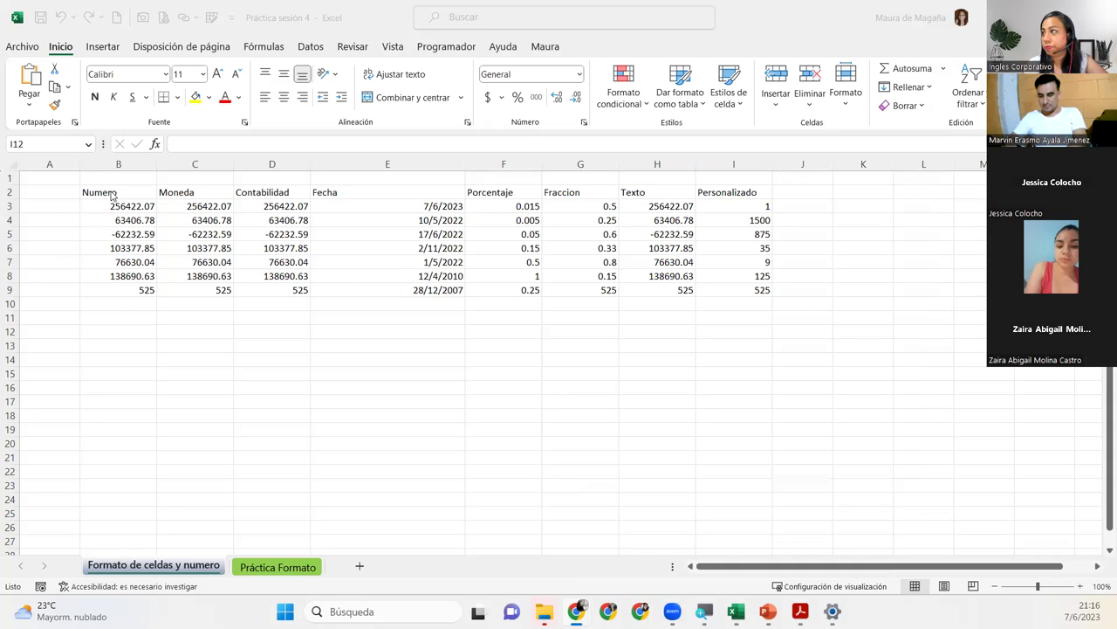
{"action": "left_click", "coordinate": [111, 192]}
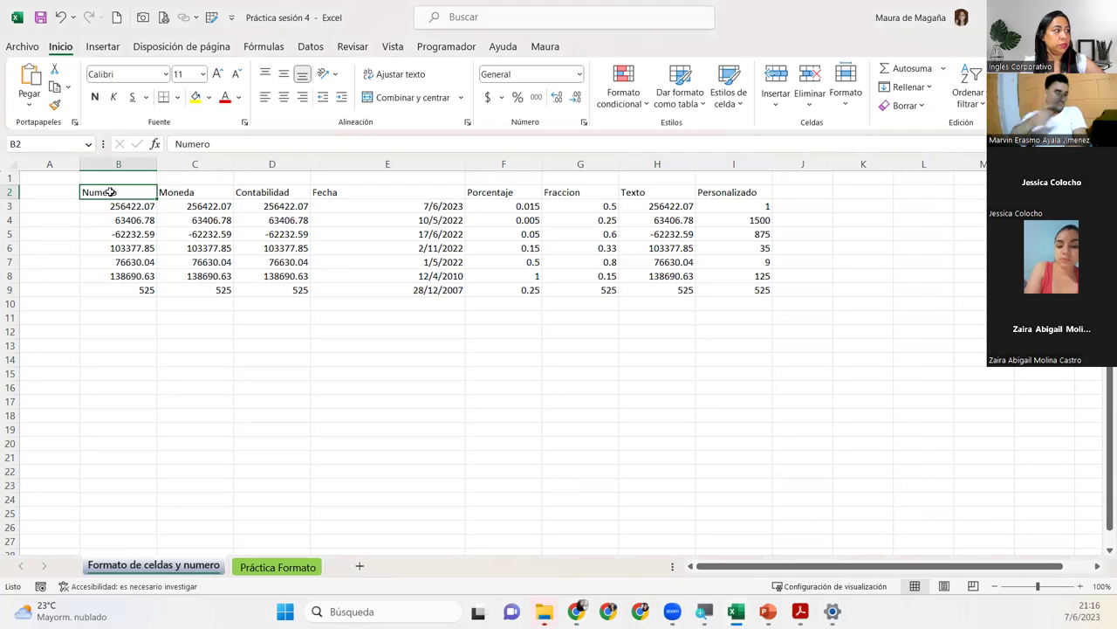
{"action": "key", "text": "ctrl+shift+Down"}
{"action": "key", "text": "ctrl+shift+Right"}
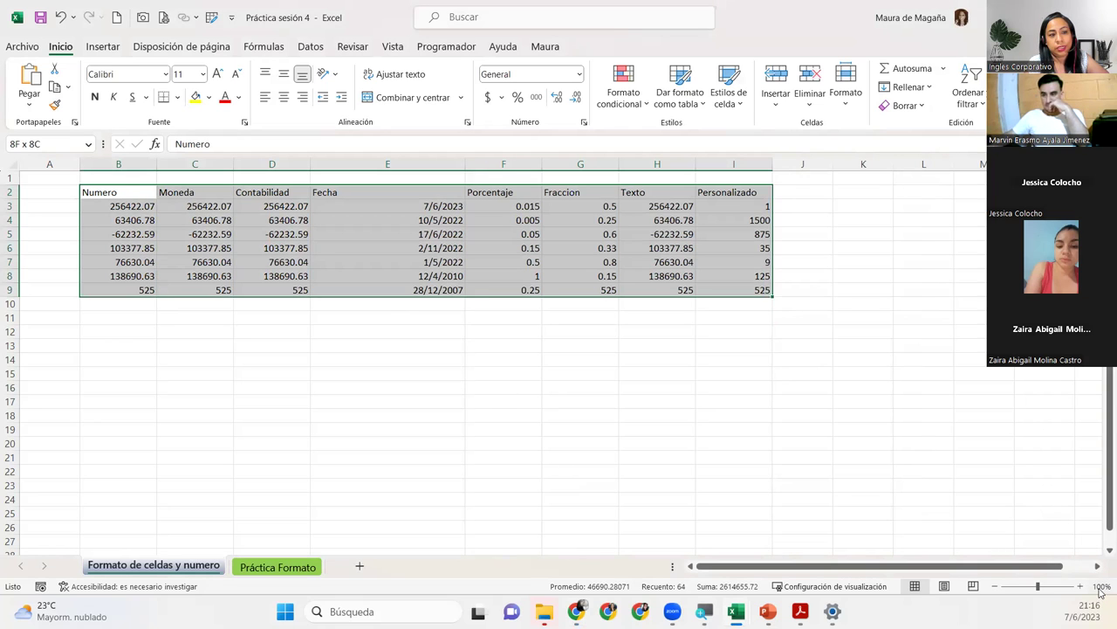
Step: Zoom to fit the selected table in the window at 154%, then click D3
{"action": "left_click", "coordinate": [1101, 588]}
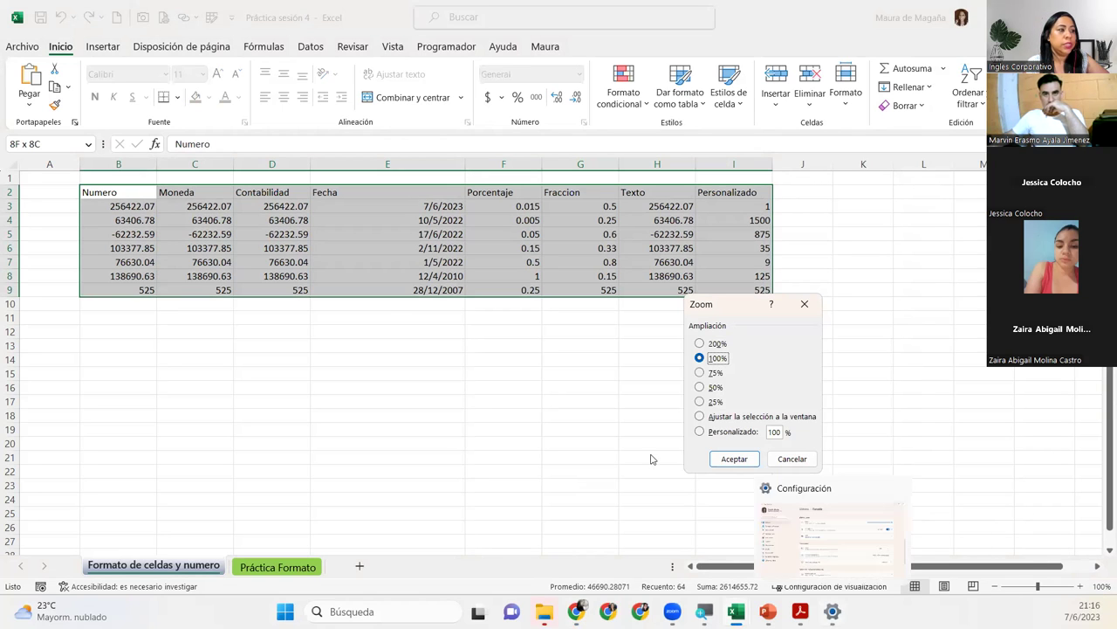
{"action": "left_click", "coordinate": [699, 416]}
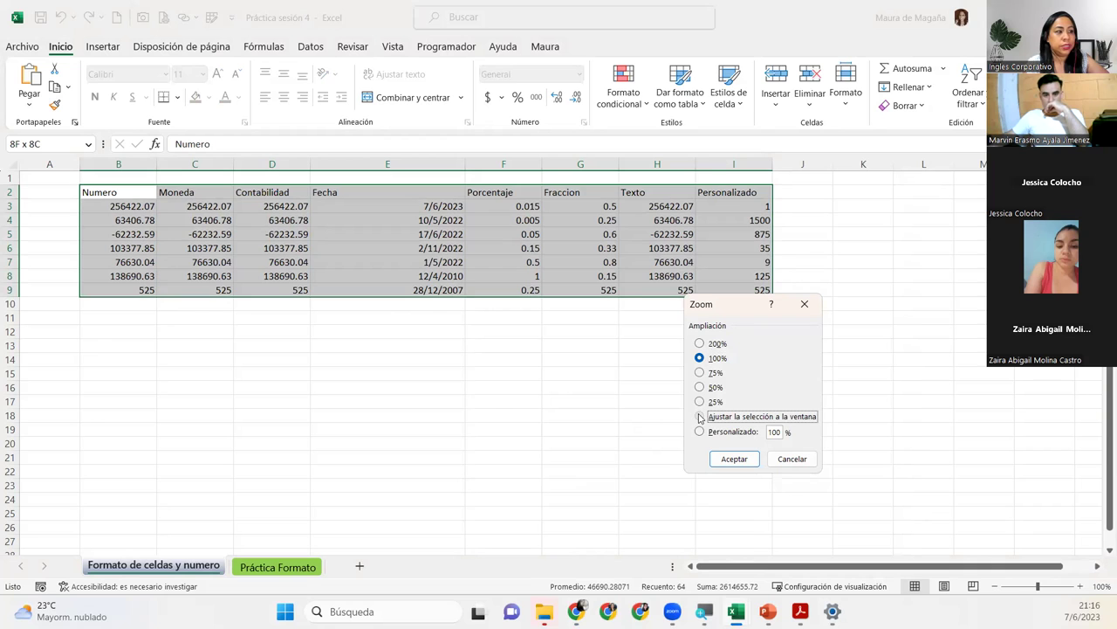
{"action": "left_click", "coordinate": [734, 459]}
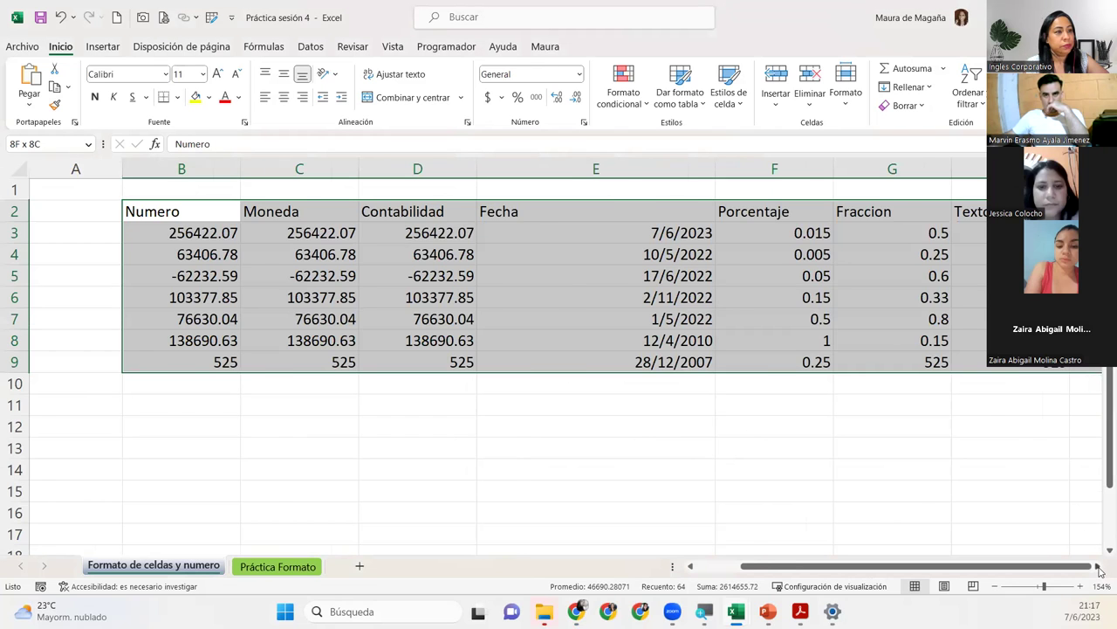
{"action": "left_click", "coordinate": [1099, 567]}
{"action": "left_click_drag", "start_coordinate": [1063, 572], "coordinate": [1030, 569]}
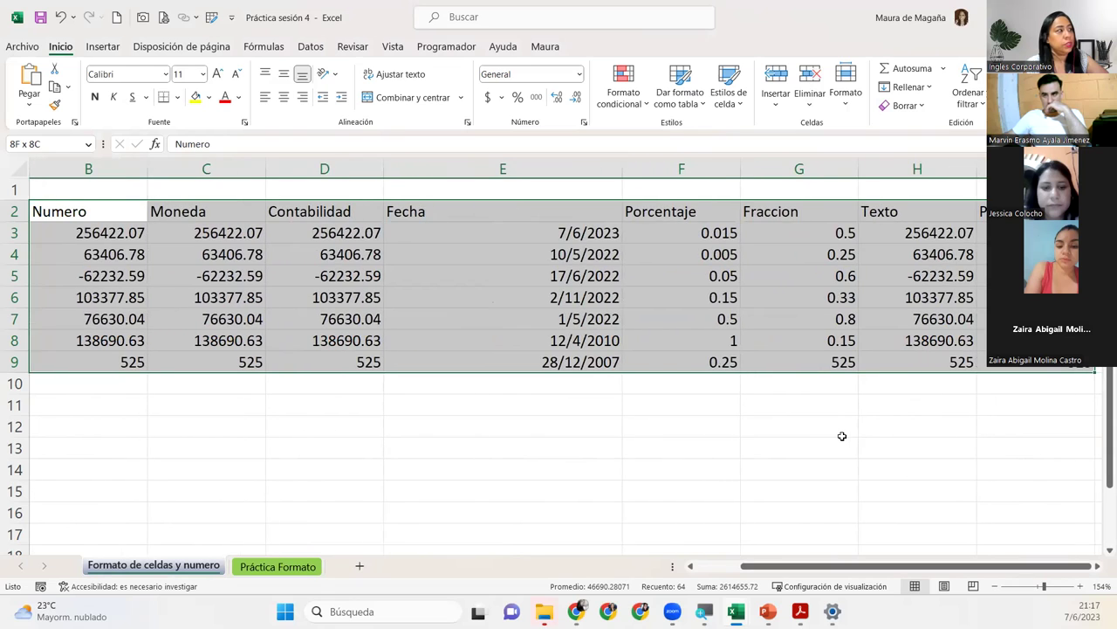
{"action": "left_click", "coordinate": [358, 232]}
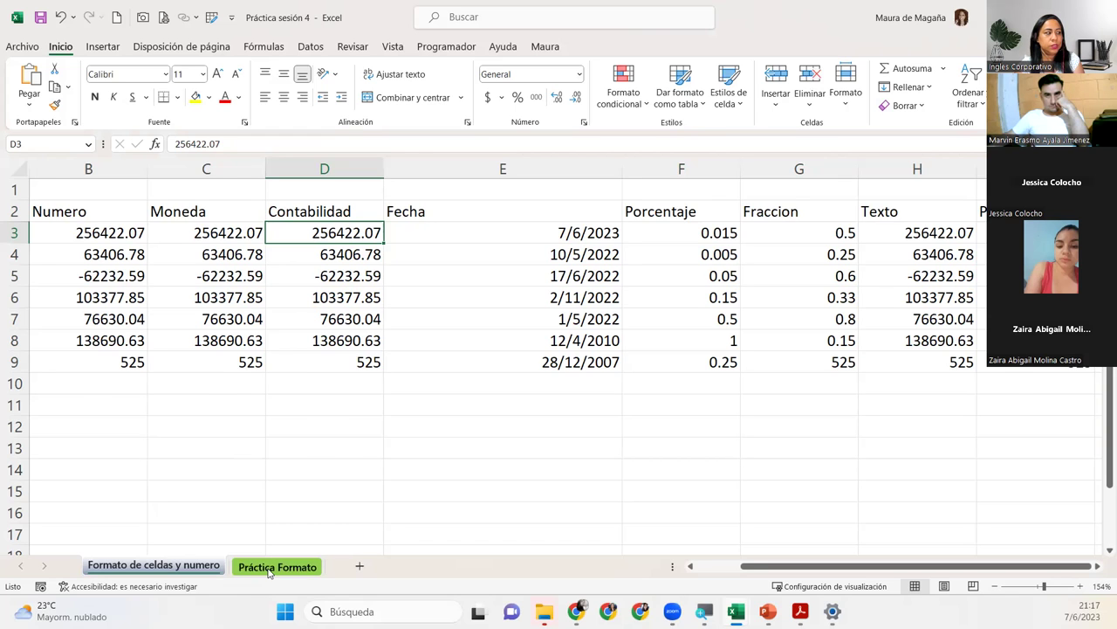
Step: Review the Práctica Formato instructions sheet and return to the Formato de celdas y numero sheet
{"action": "left_click", "coordinate": [269, 567]}
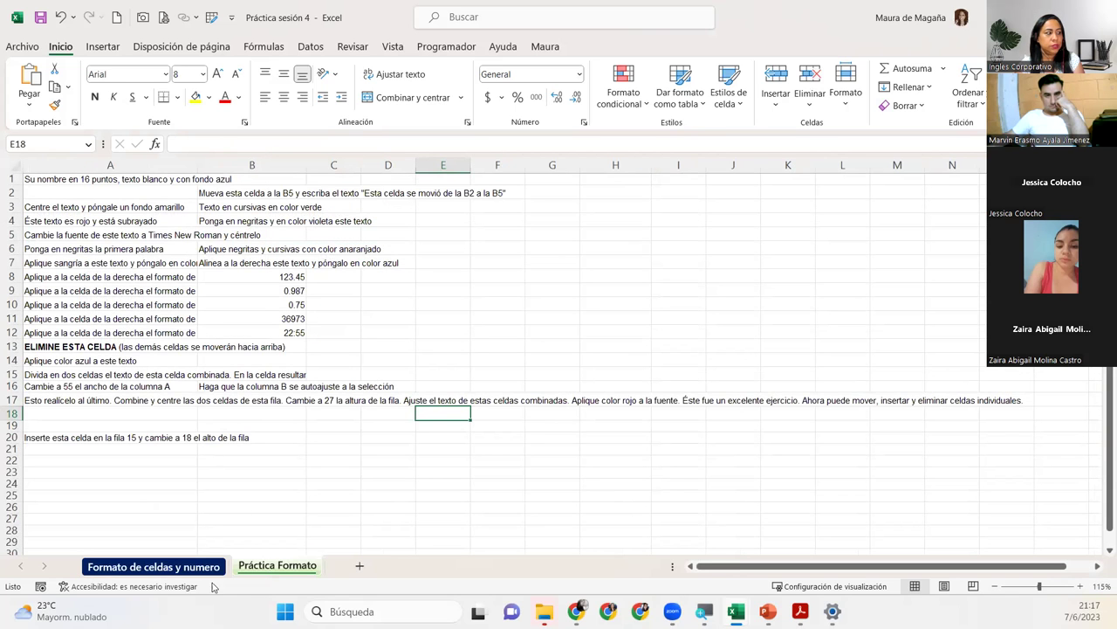
{"action": "left_click", "coordinate": [123, 569]}
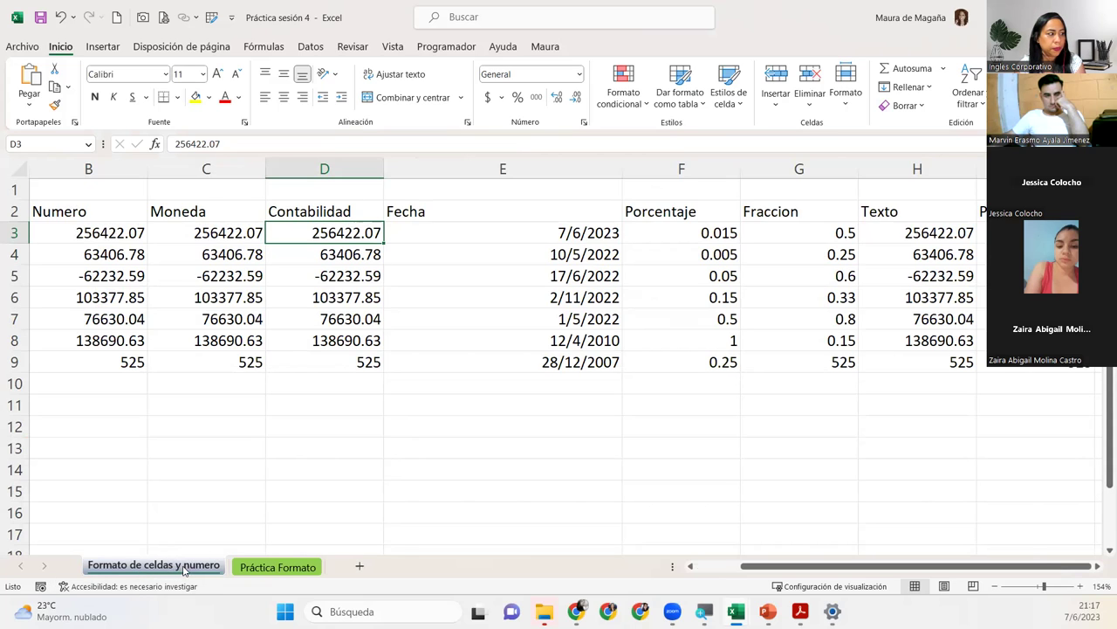
{"action": "left_click", "coordinate": [253, 569]}
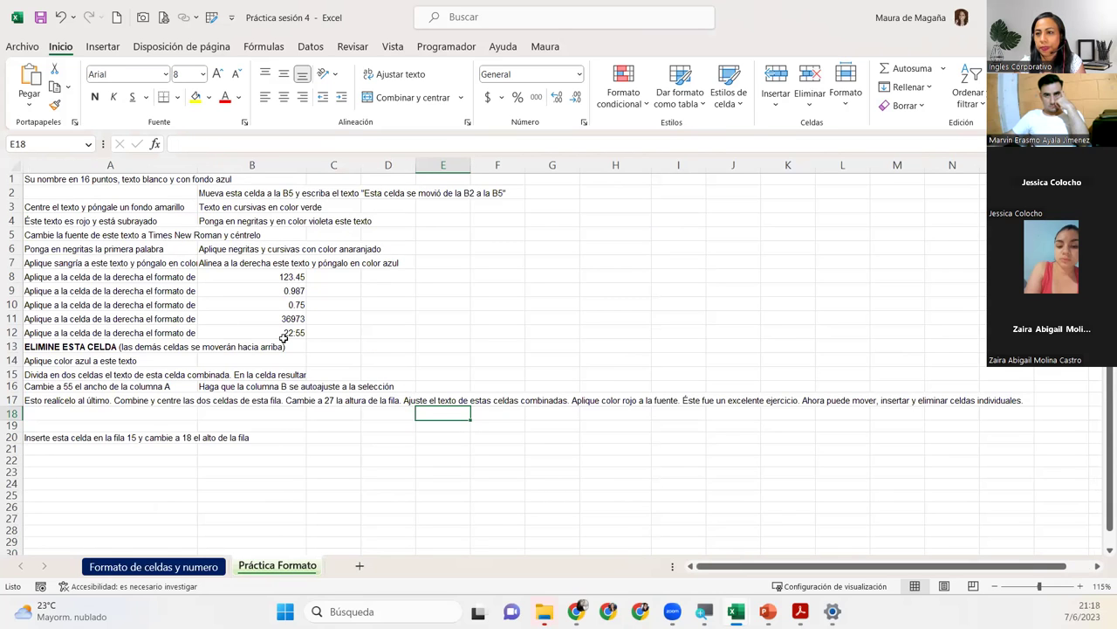
{"action": "left_click", "coordinate": [126, 569]}
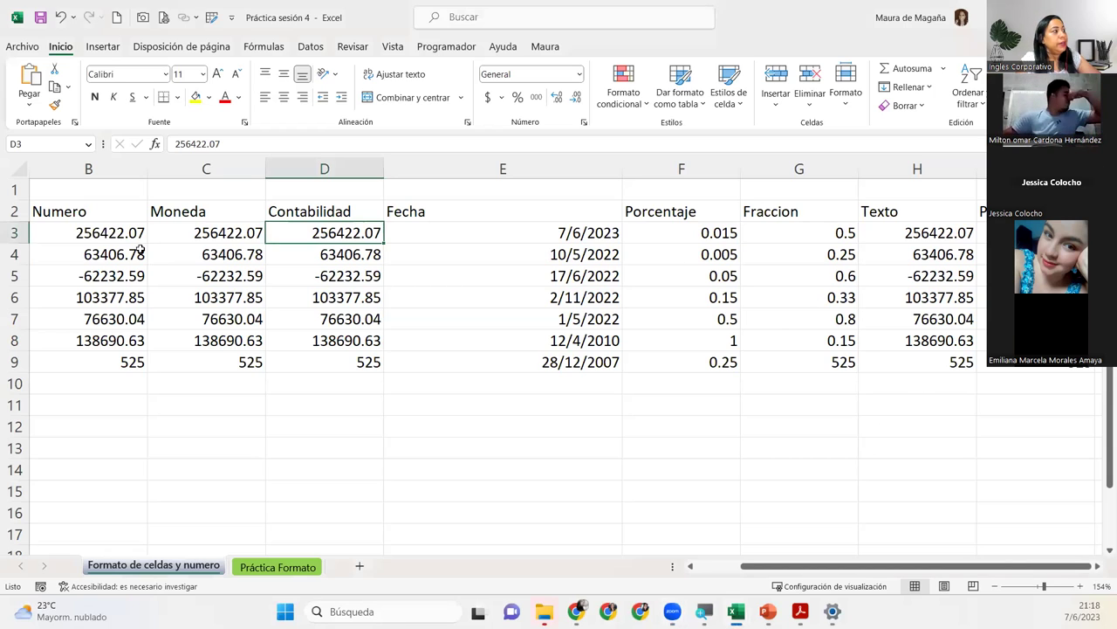
Step: Select the table B2:I9 starting from the Numero header
{"action": "left_click", "coordinate": [88, 213]}
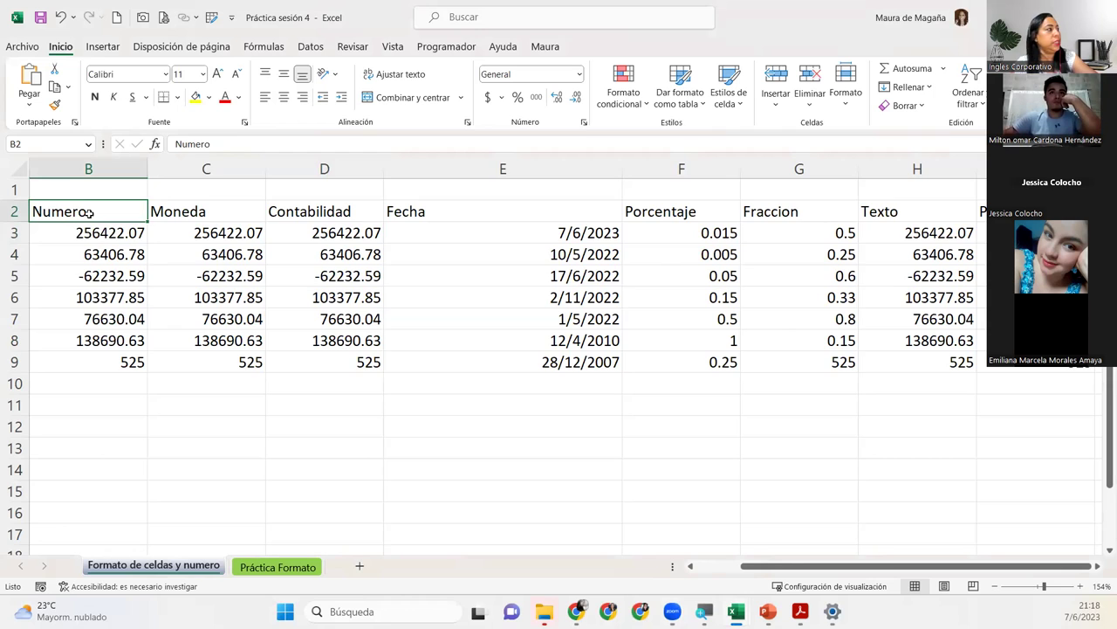
{"action": "key", "text": "ctrl+shift+Down"}
{"action": "key", "text": "ctrl+shift+Right"}
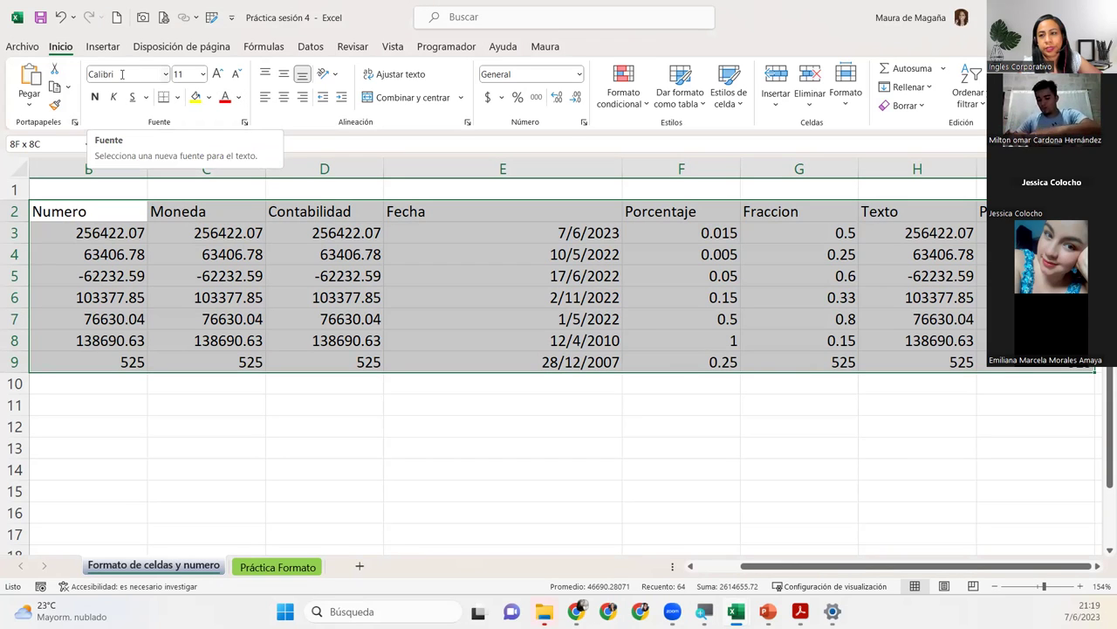
Step: Set the font of the selected table B2:I9 to Maiandra GD
{"action": "left_click", "coordinate": [162, 76]}
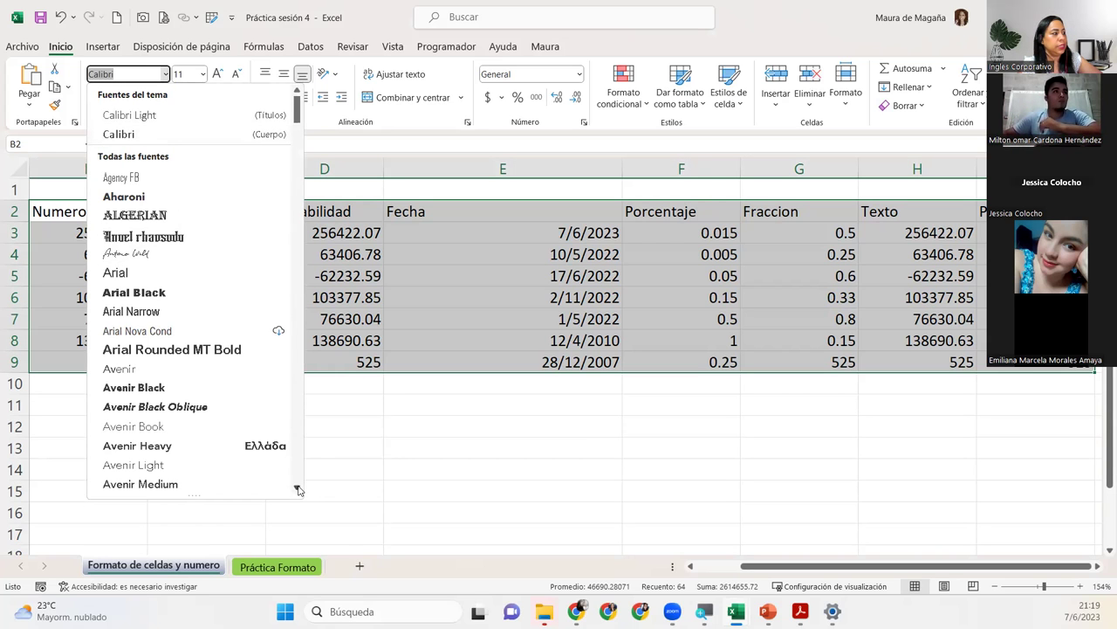
{"action": "left_click", "coordinate": [298, 489]}
{"action": "left_click_drag", "start_coordinate": [297, 489], "coordinate": [298, 489]}
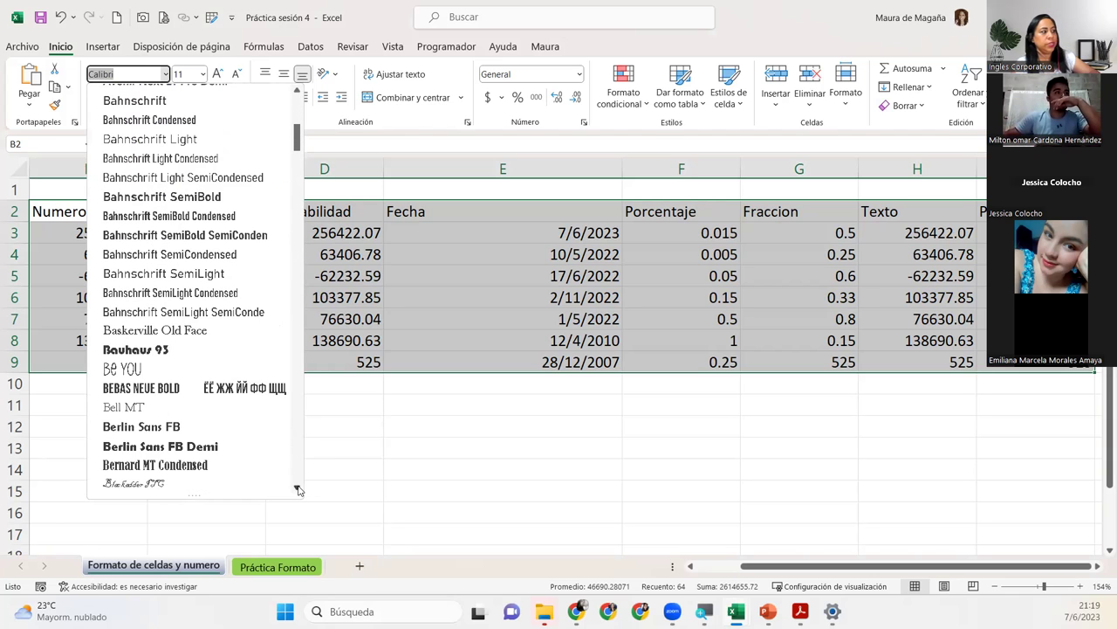
{"action": "key", "text": "Up"}
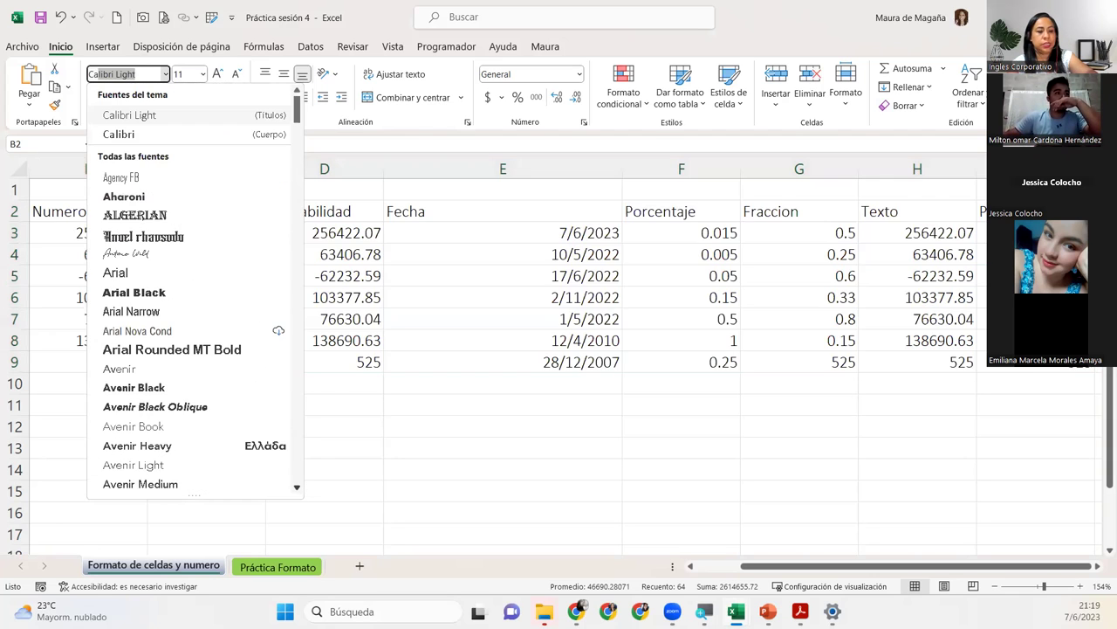
{"action": "type", "text": "Candar"}
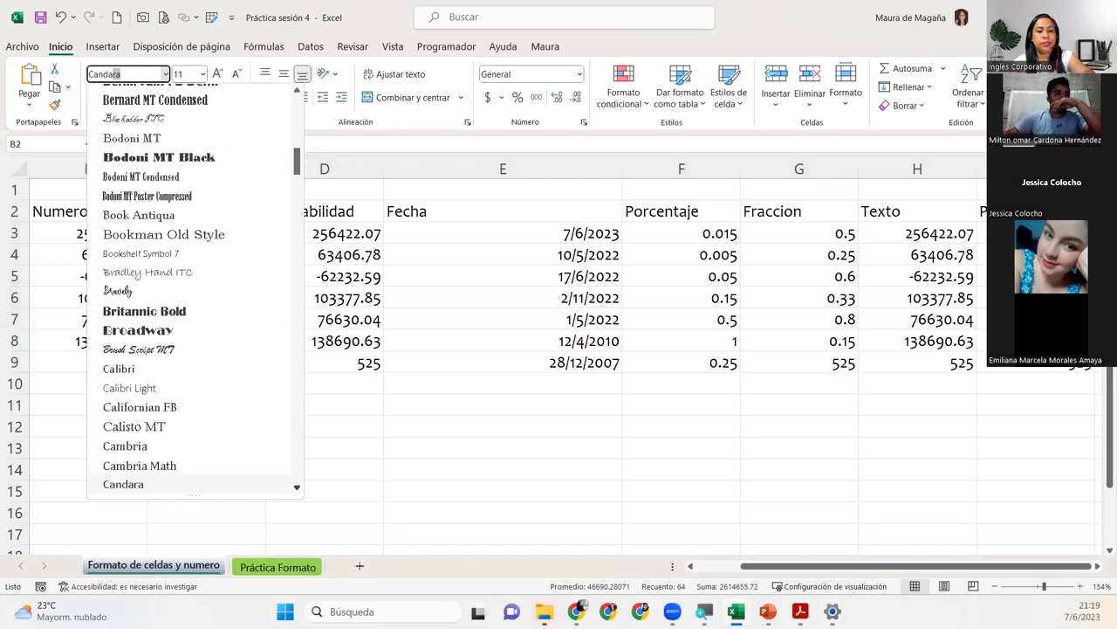
{"action": "type", "text": "a"}
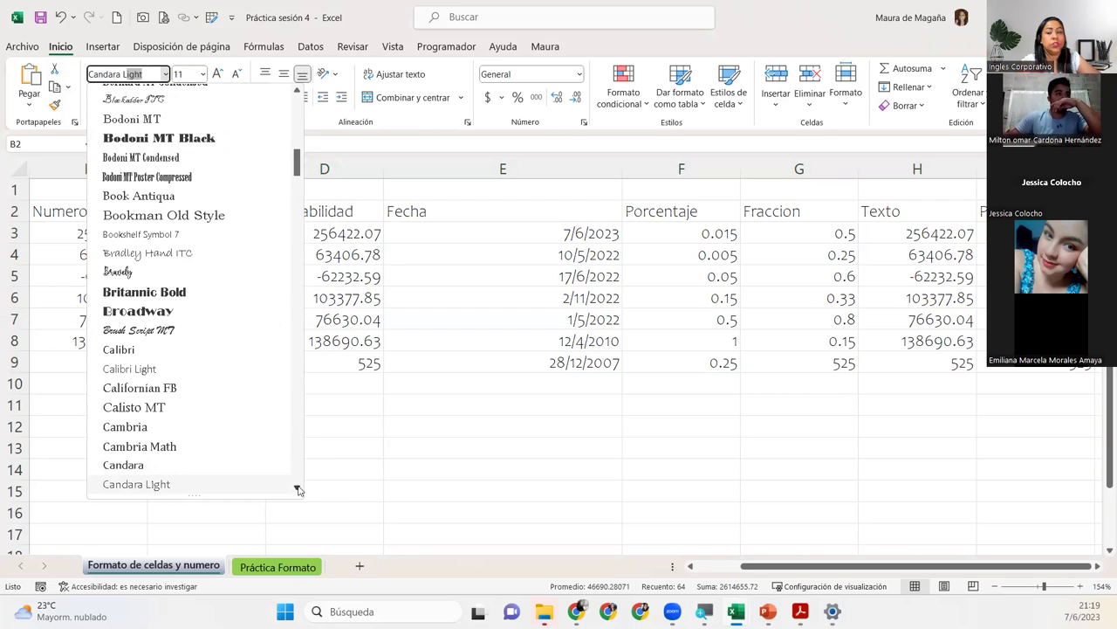
{"action": "key", "text": "BackSpace"}
{"action": "key", "text": "BackSpace"}
{"action": "key", "text": "BackSpace"}
{"action": "key", "text": "BackSpace"}
{"action": "key", "text": "BackSpace"}
{"action": "key", "text": "BackSpace"}
{"action": "key", "text": "BackSpace"}
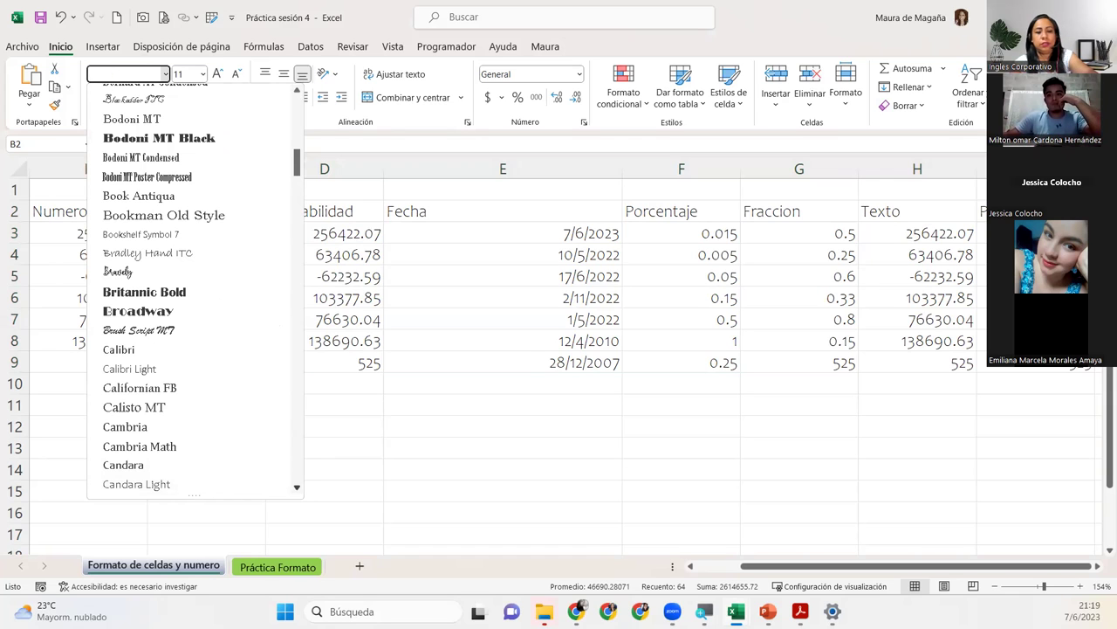
{"action": "type", "text": "Maiandra GD"}
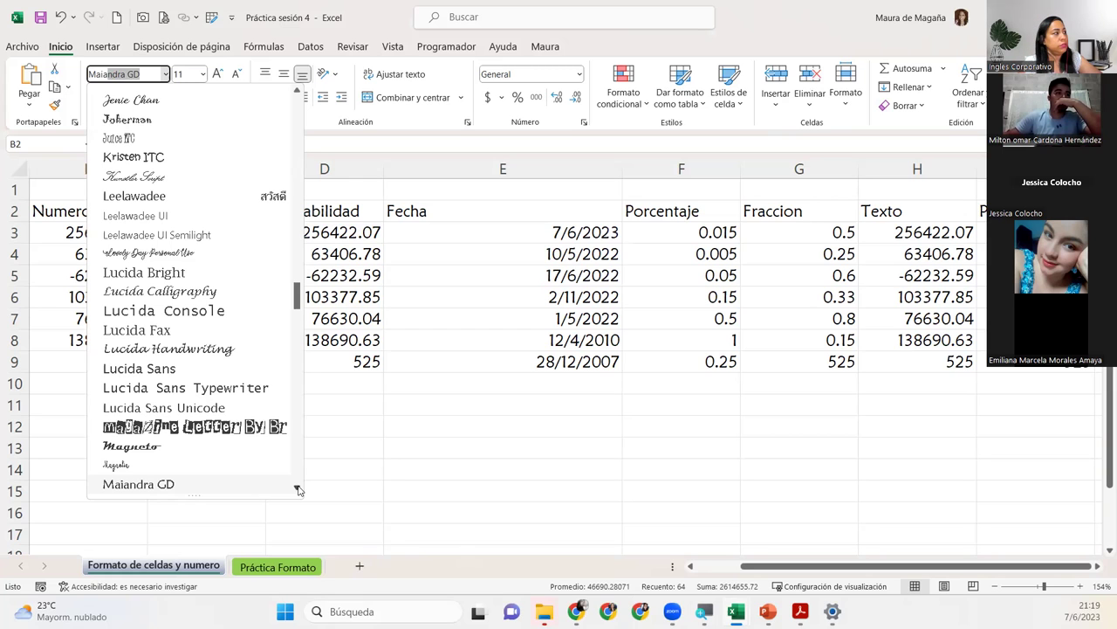
{"action": "key", "text": "Return"}
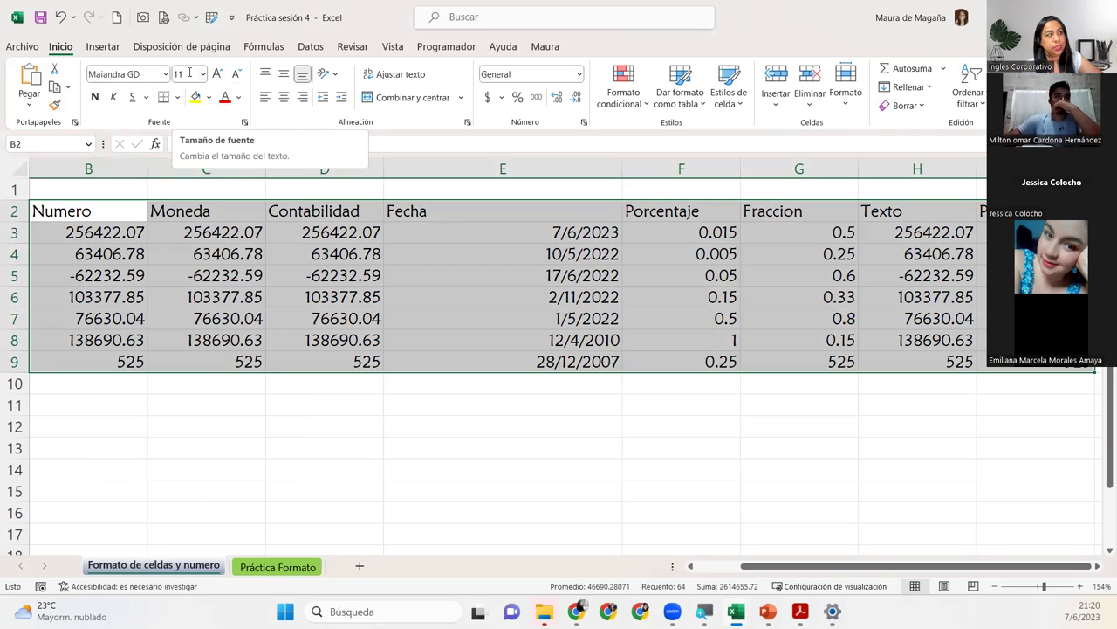
Step: Set the table text to font size 10, then try a couple of smaller sizes
{"action": "left_click", "coordinate": [204, 73]}
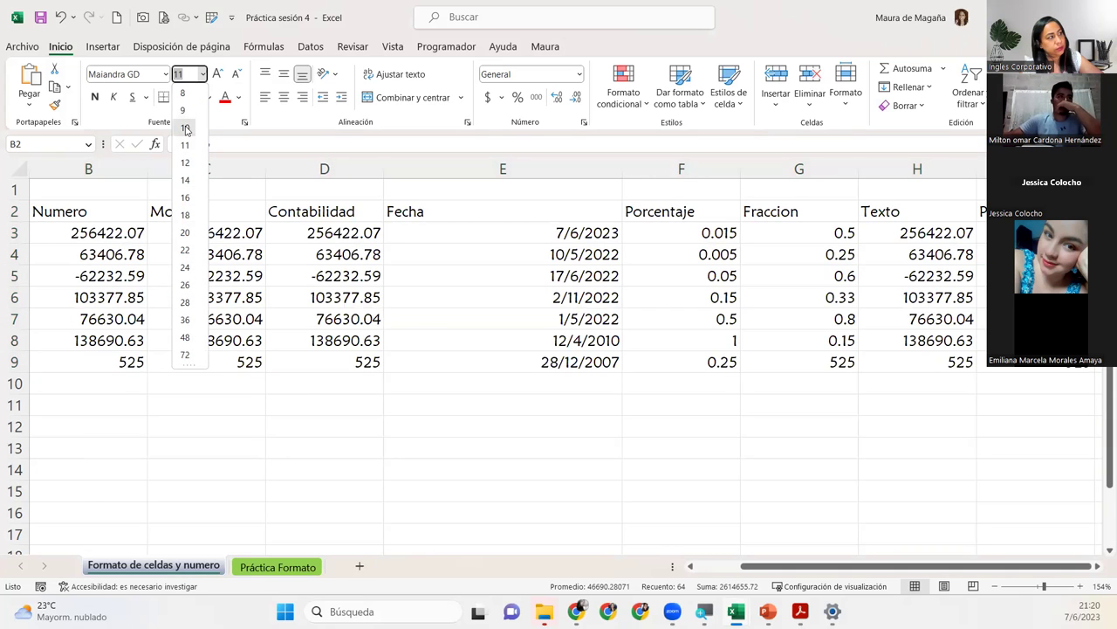
{"action": "left_click", "coordinate": [185, 129]}
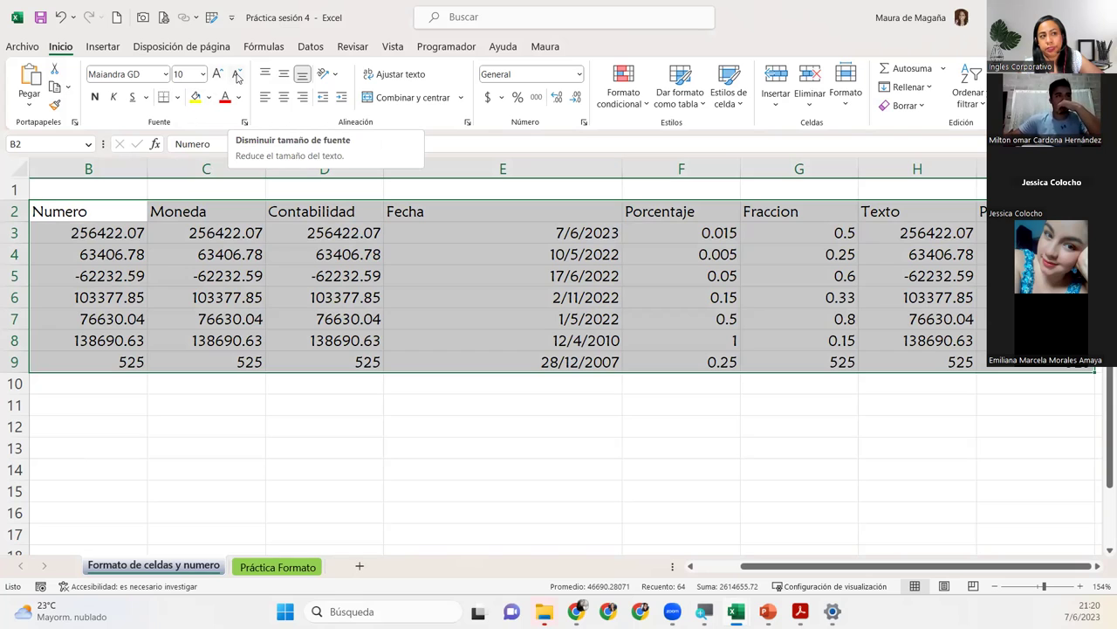
{"action": "left_click", "coordinate": [236, 77]}
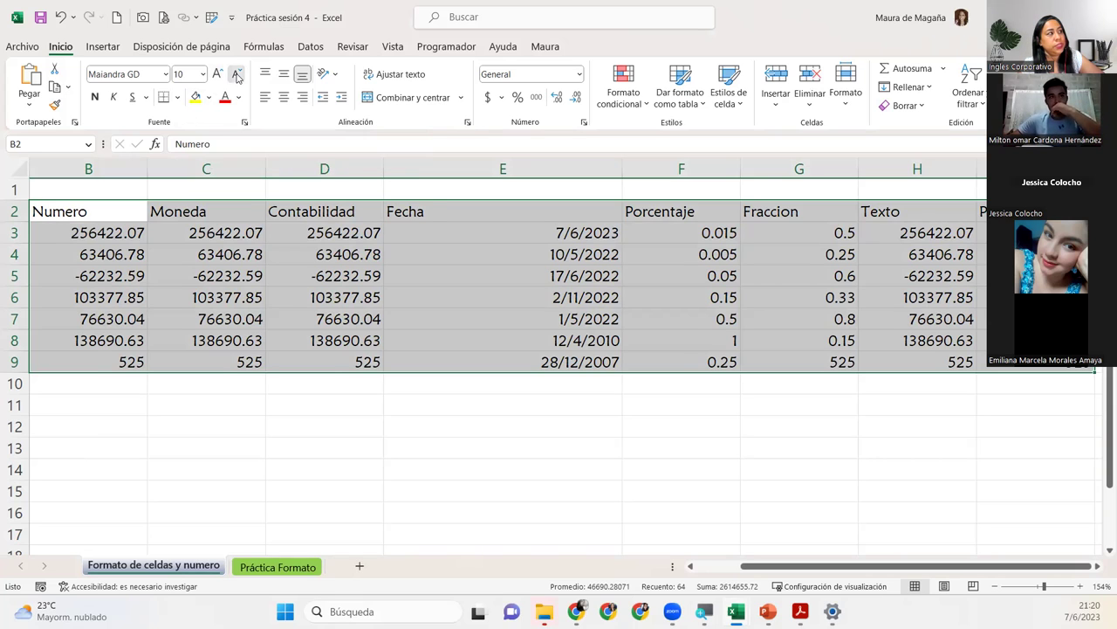
{"action": "left_click", "coordinate": [237, 77]}
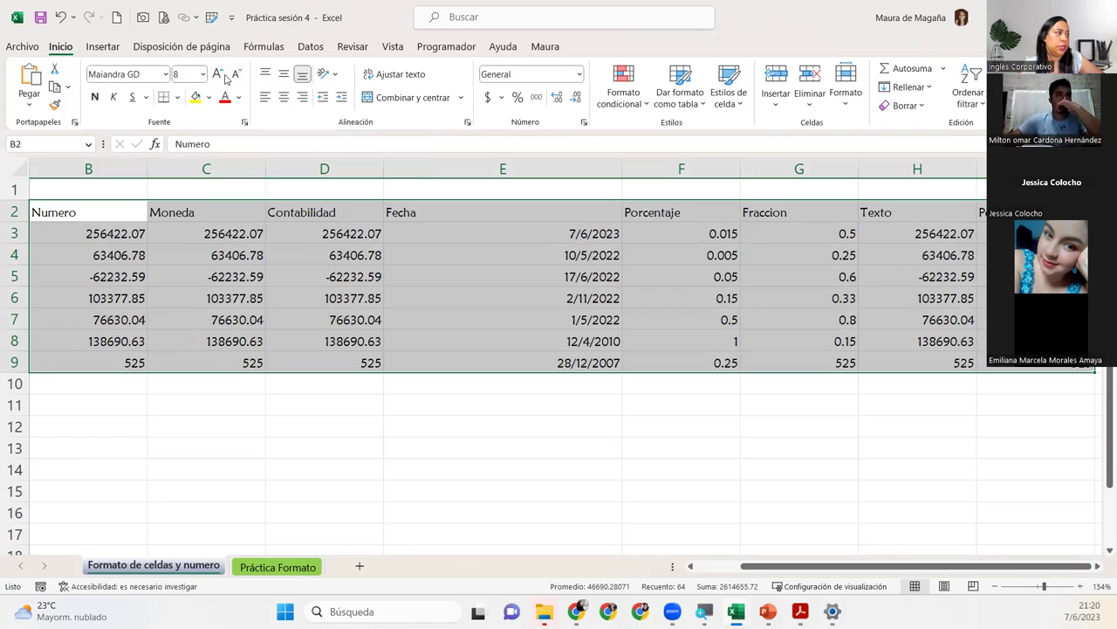
Step: Enlarge the table text step by step with Increase Font Size
{"action": "left_click", "coordinate": [217, 77]}
{"action": "left_click", "coordinate": [216, 77]}
{"action": "left_click", "coordinate": [216, 76]}
{"action": "left_click", "coordinate": [216, 77]}
{"action": "left_click", "coordinate": [216, 77]}
{"action": "left_click", "coordinate": [216, 77]}
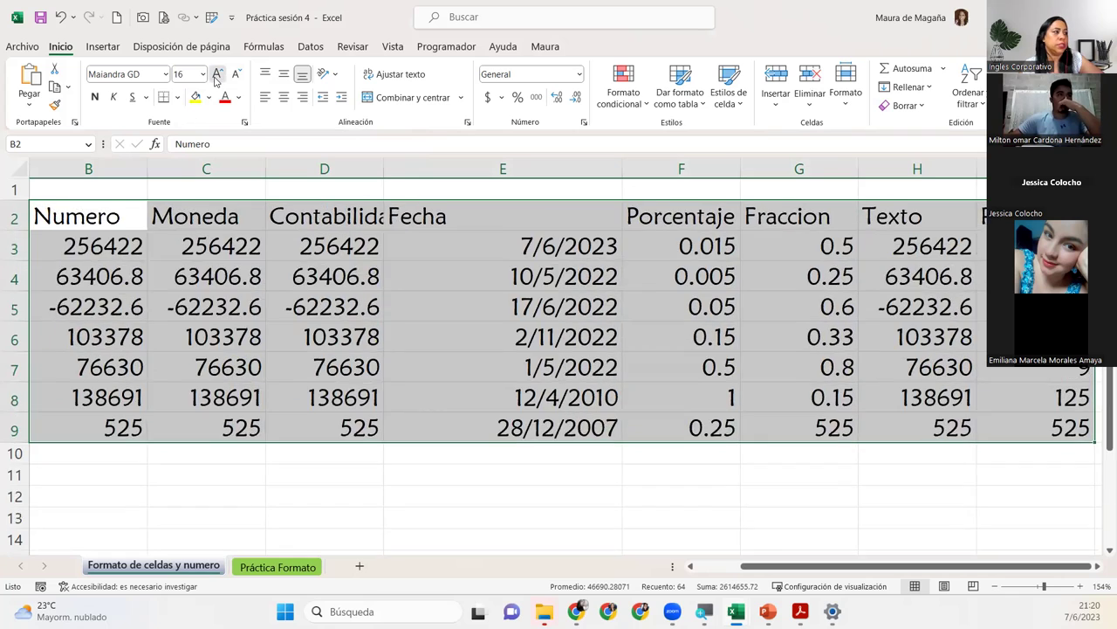
{"action": "left_click", "coordinate": [217, 77]}
{"action": "left_click", "coordinate": [216, 77]}
{"action": "left_click", "coordinate": [216, 77]}
{"action": "left_click", "coordinate": [217, 76]}
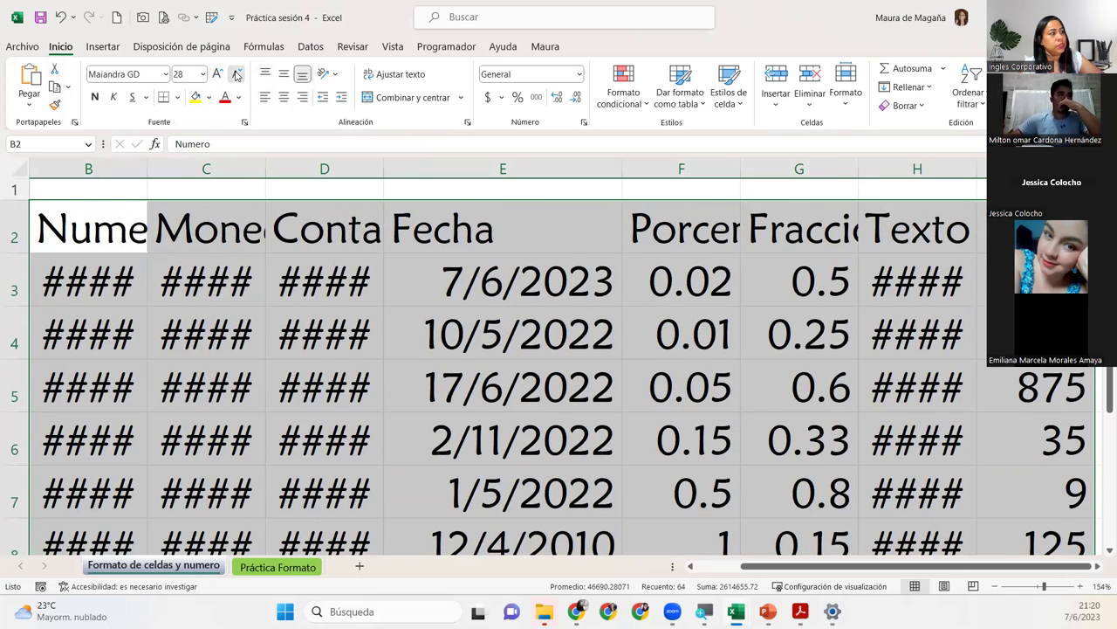
Step: Shrink the oversized table text back down to size 10
{"action": "double_click", "coordinate": [237, 76]}
{"action": "double_click", "coordinate": [237, 76]}
{"action": "left_click", "coordinate": [237, 76]}
{"action": "double_click", "coordinate": [237, 76]}
{"action": "left_click", "coordinate": [237, 76]}
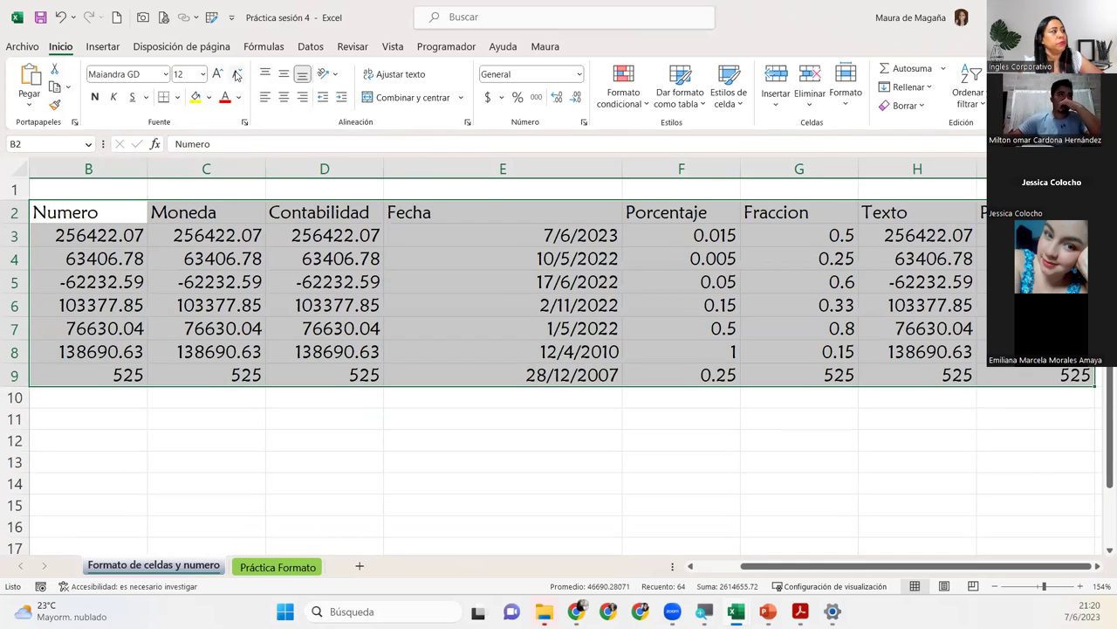
{"action": "left_click", "coordinate": [236, 76]}
{"action": "left_click", "coordinate": [236, 76]}
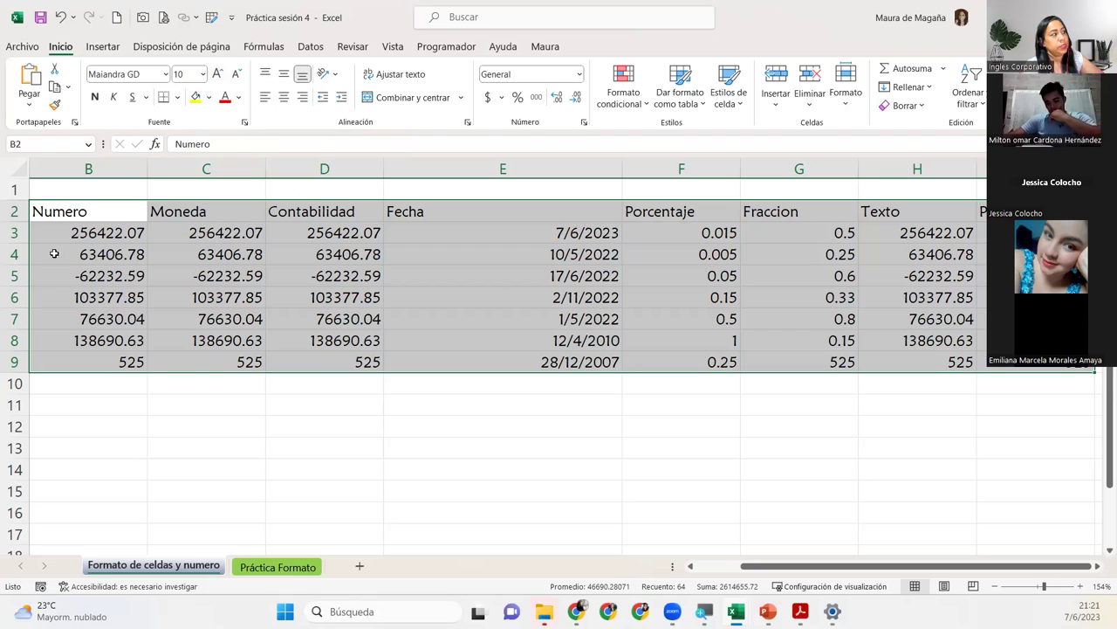
Step: Select the header cells from Numero in B2 across the rest of row 2
{"action": "left_click", "coordinate": [87, 219]}
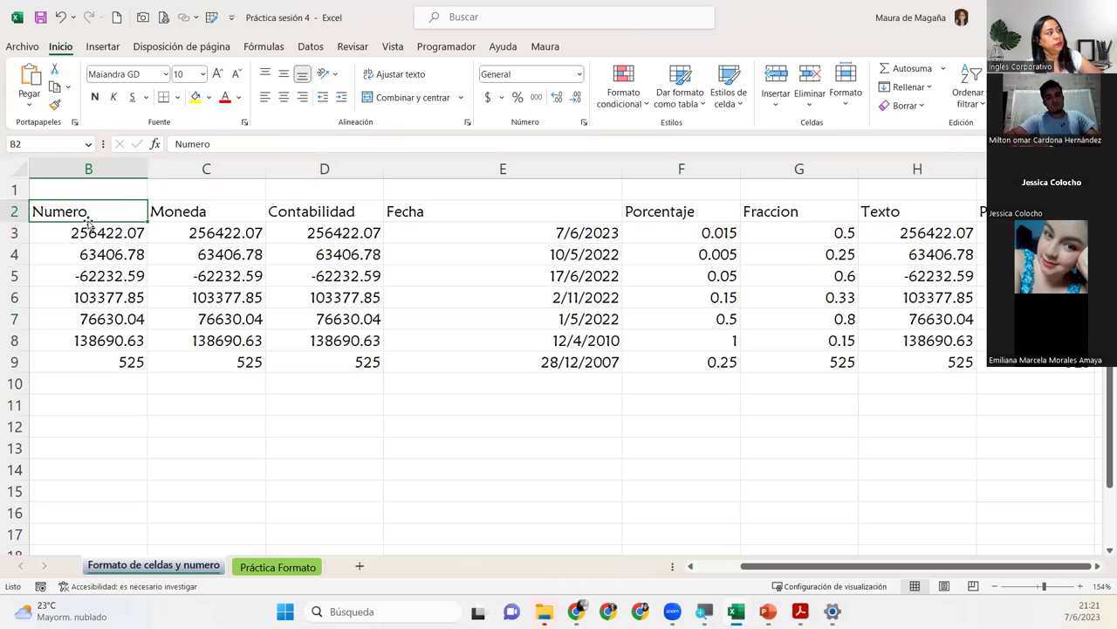
{"action": "key", "text": "ctrl+shift+Right"}
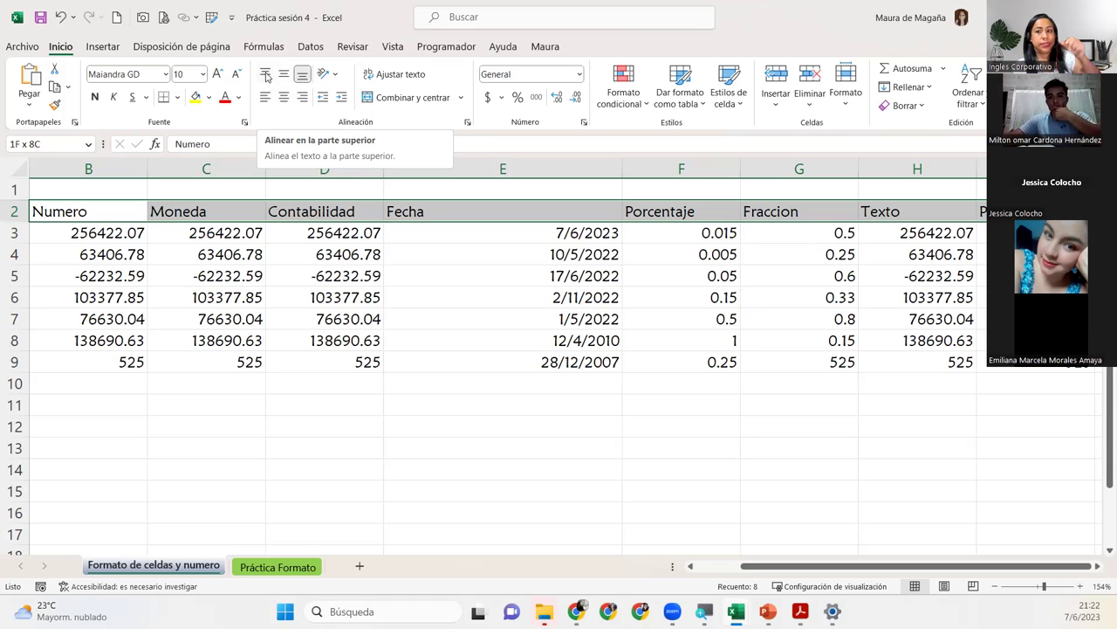
Step: Make row 2 taller and try top, middle and bottom vertical alignment on the headers
{"action": "left_click", "coordinate": [267, 77]}
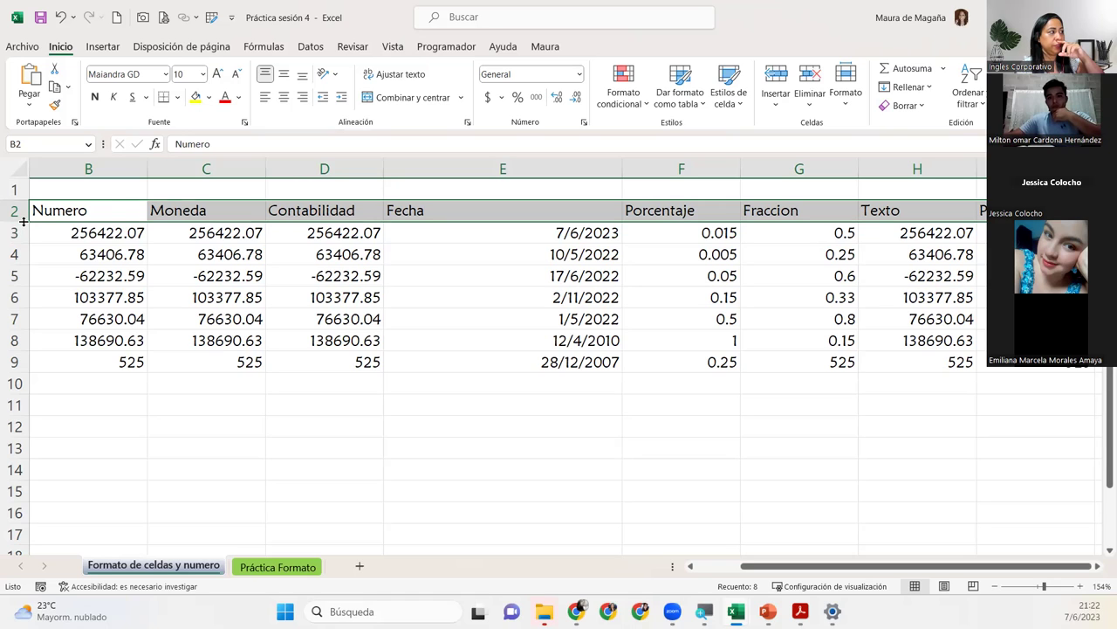
{"action": "left_click_drag", "start_coordinate": [23, 221], "coordinate": [28, 246]}
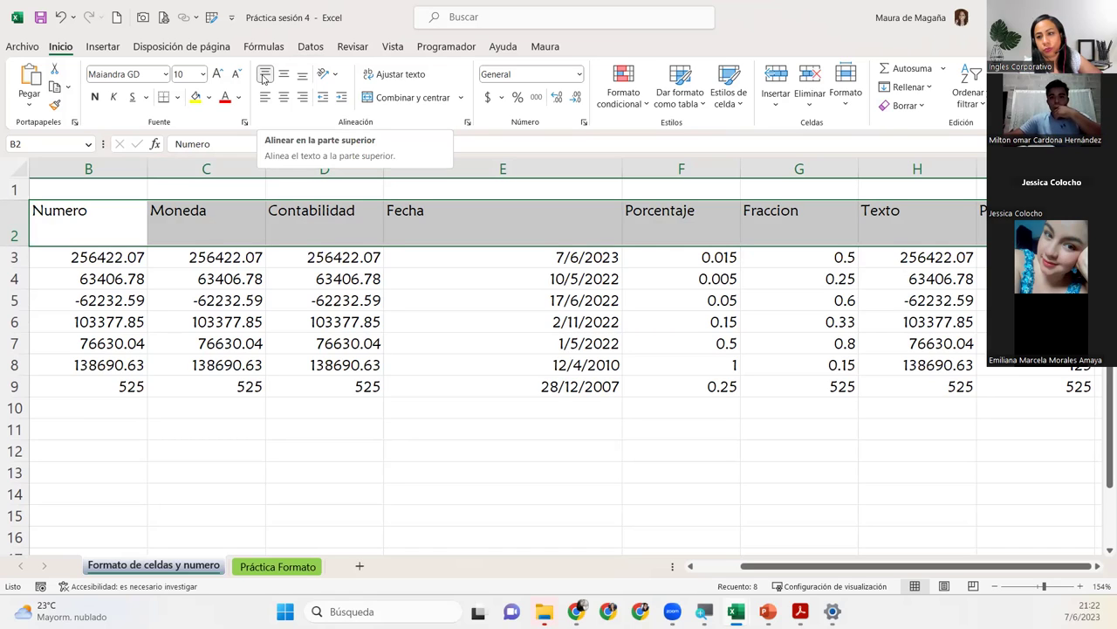
{"action": "left_click", "coordinate": [283, 77]}
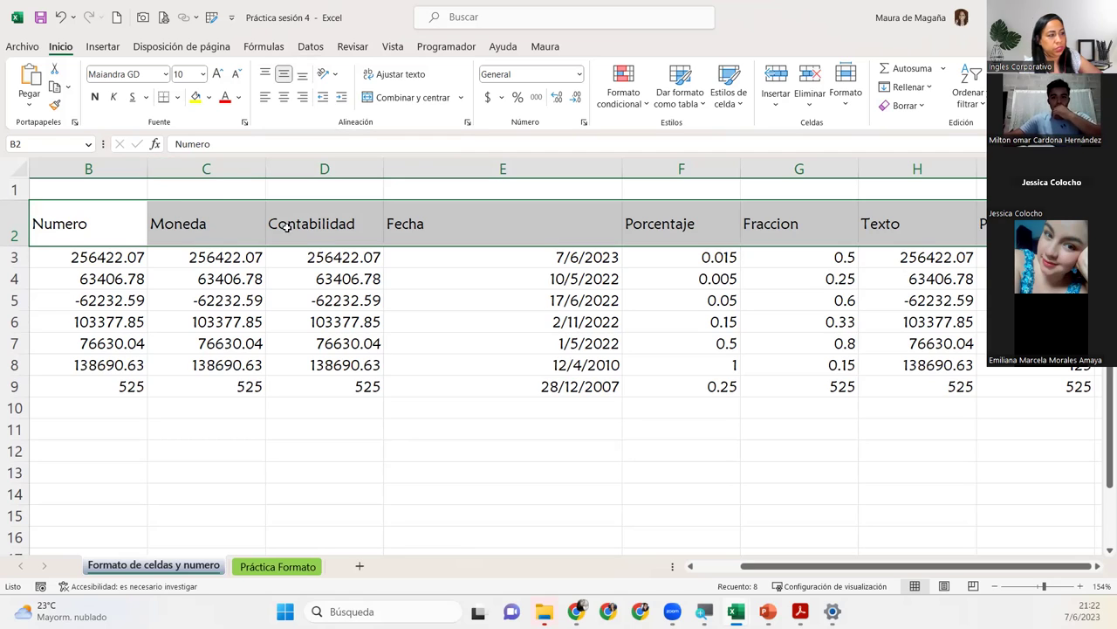
{"action": "left_click", "coordinate": [301, 77]}
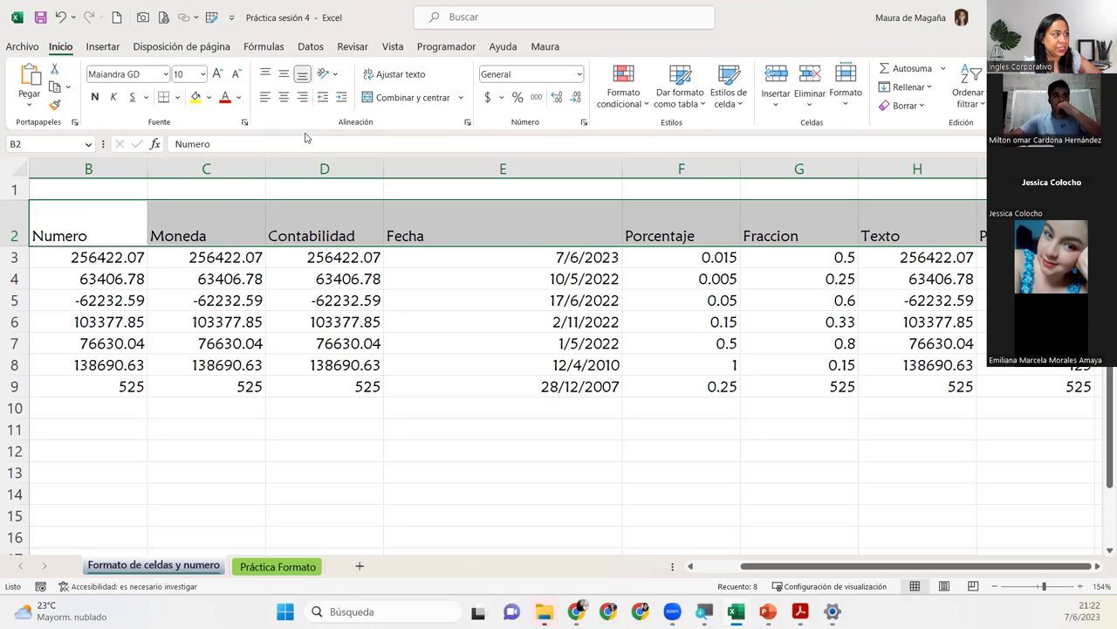
{"action": "left_click", "coordinate": [284, 76]}
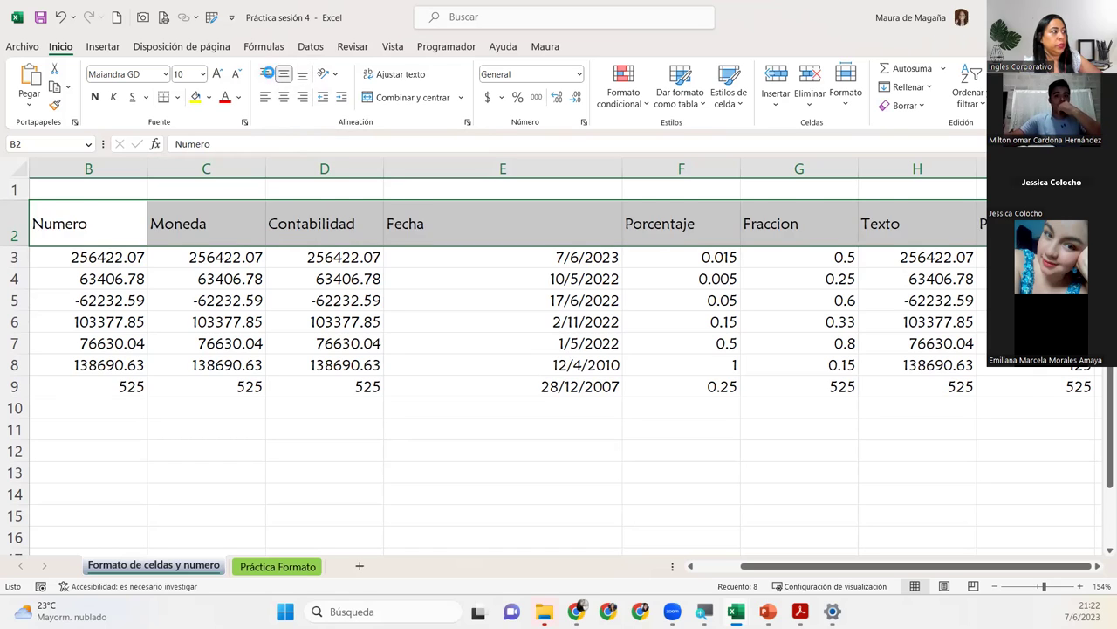
{"action": "left_click", "coordinate": [266, 75]}
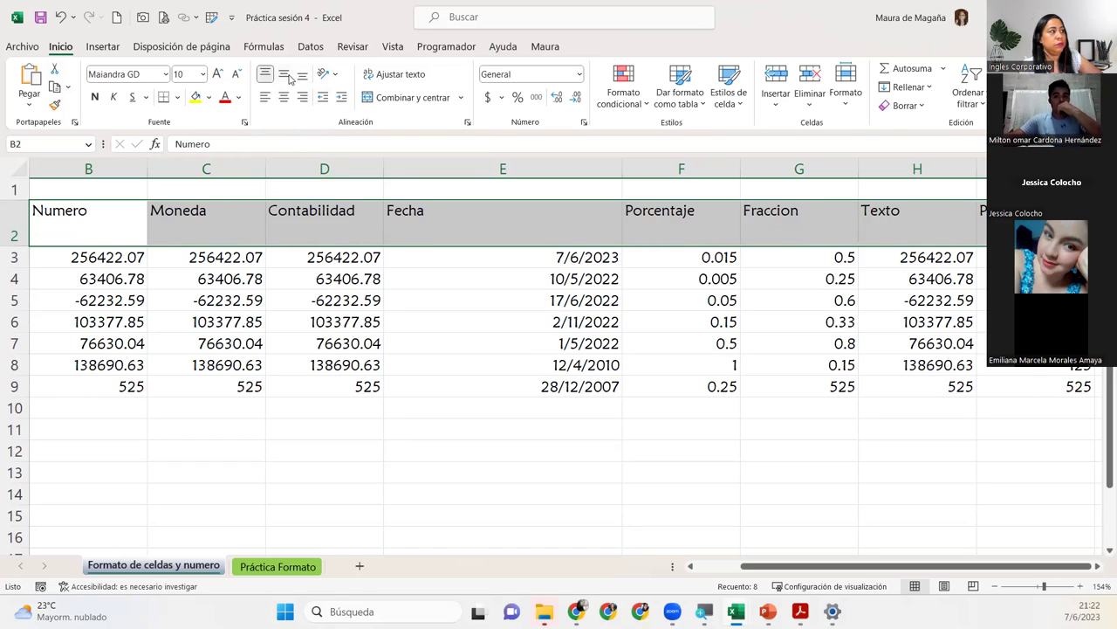
{"action": "left_click", "coordinate": [284, 77]}
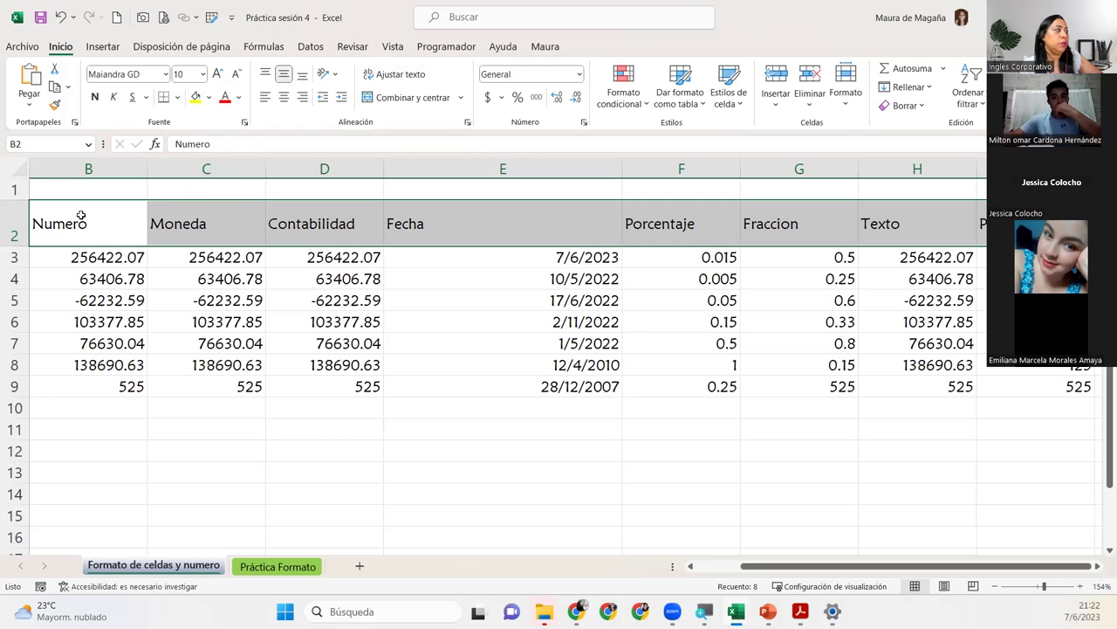
Step: Undo back to normal row height, then centre the headers vertically and horizontally
{"action": "left_click", "coordinate": [62, 18]}
{"action": "left_click", "coordinate": [61, 17]}
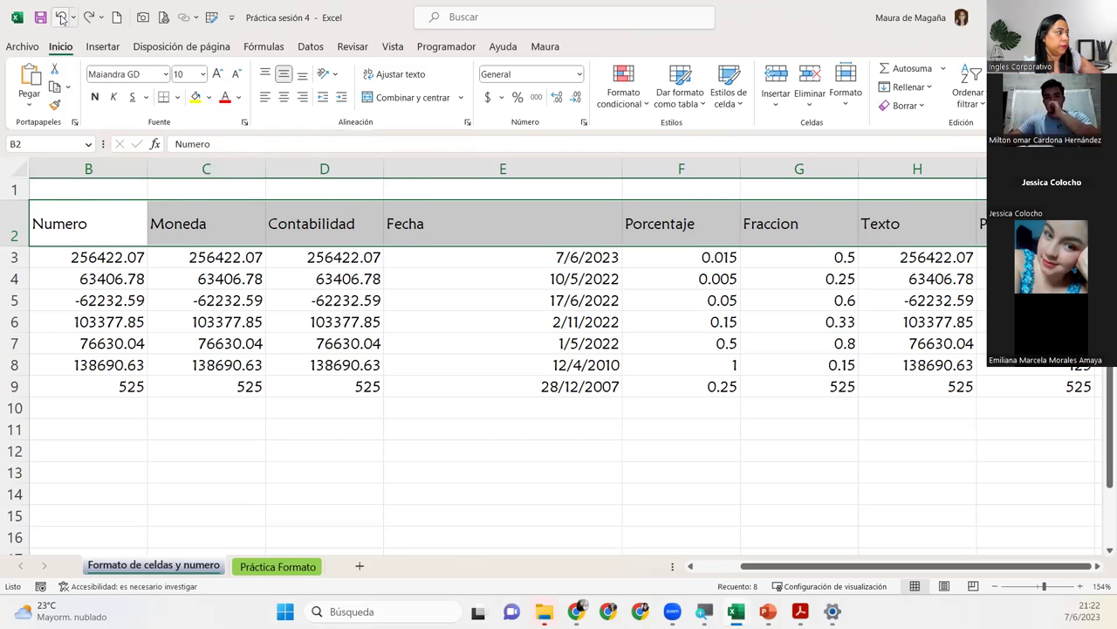
{"action": "left_click", "coordinate": [61, 17]}
{"action": "left_click", "coordinate": [61, 17]}
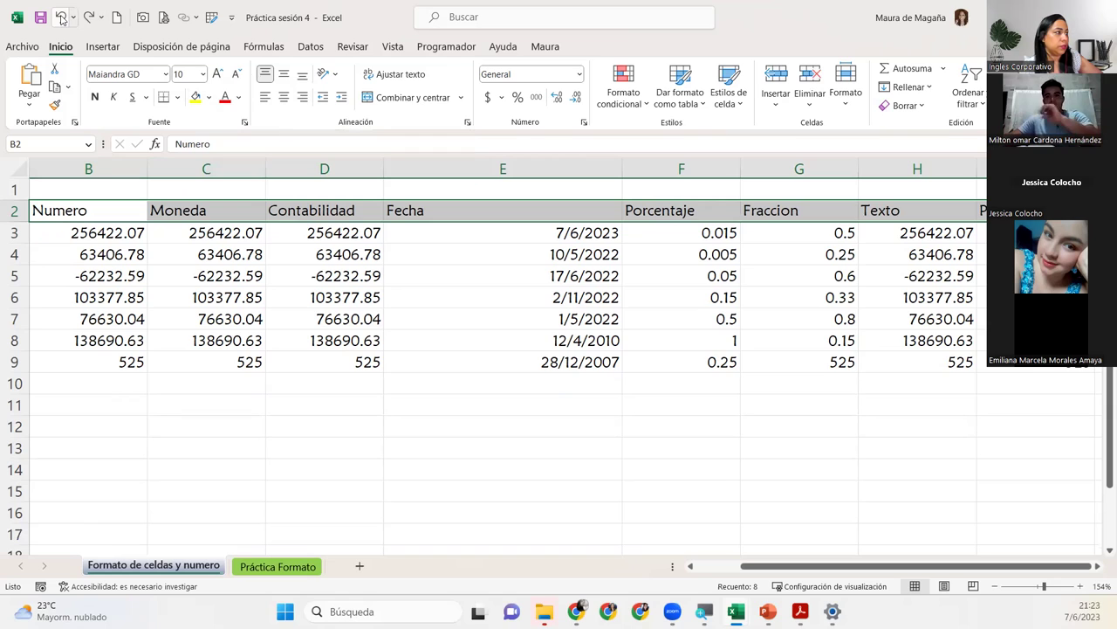
{"action": "left_click", "coordinate": [282, 75]}
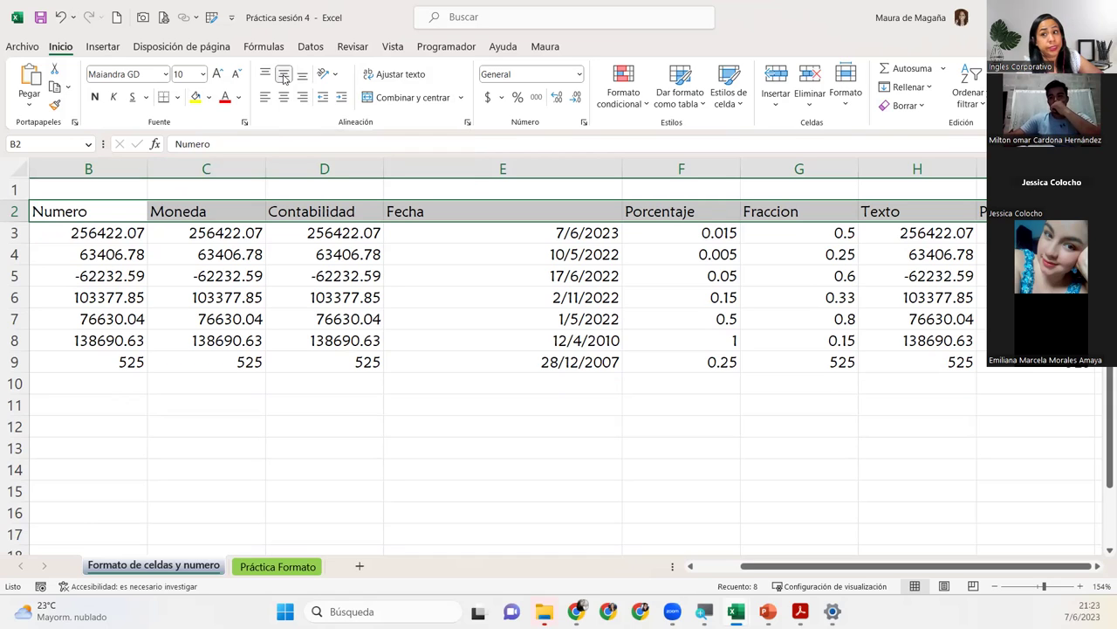
{"action": "left_click", "coordinate": [284, 76]}
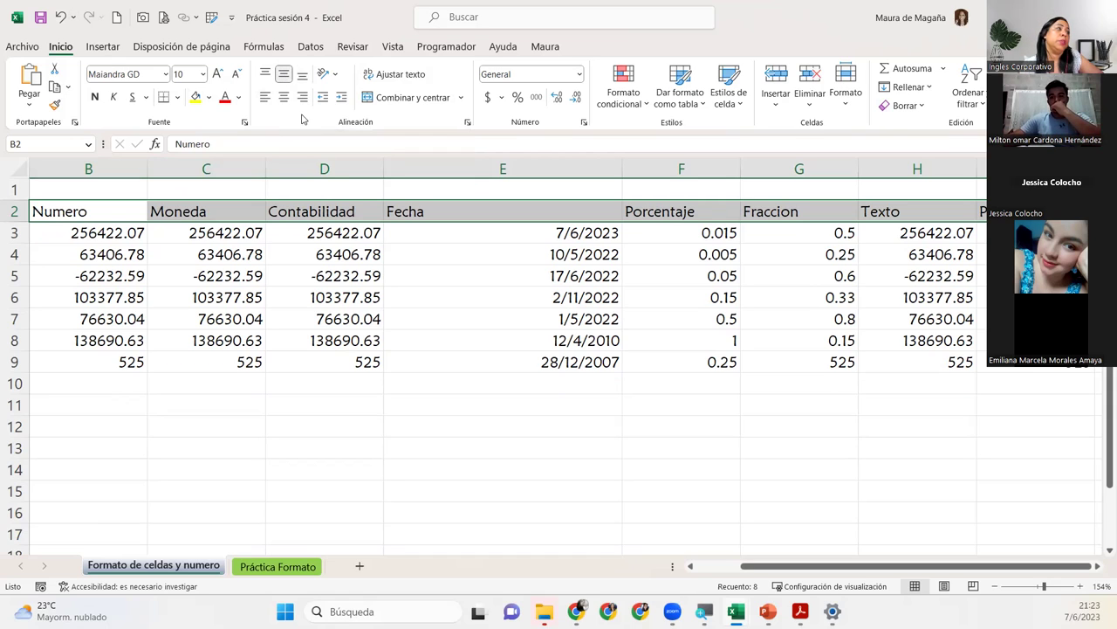
{"action": "left_click", "coordinate": [286, 100]}
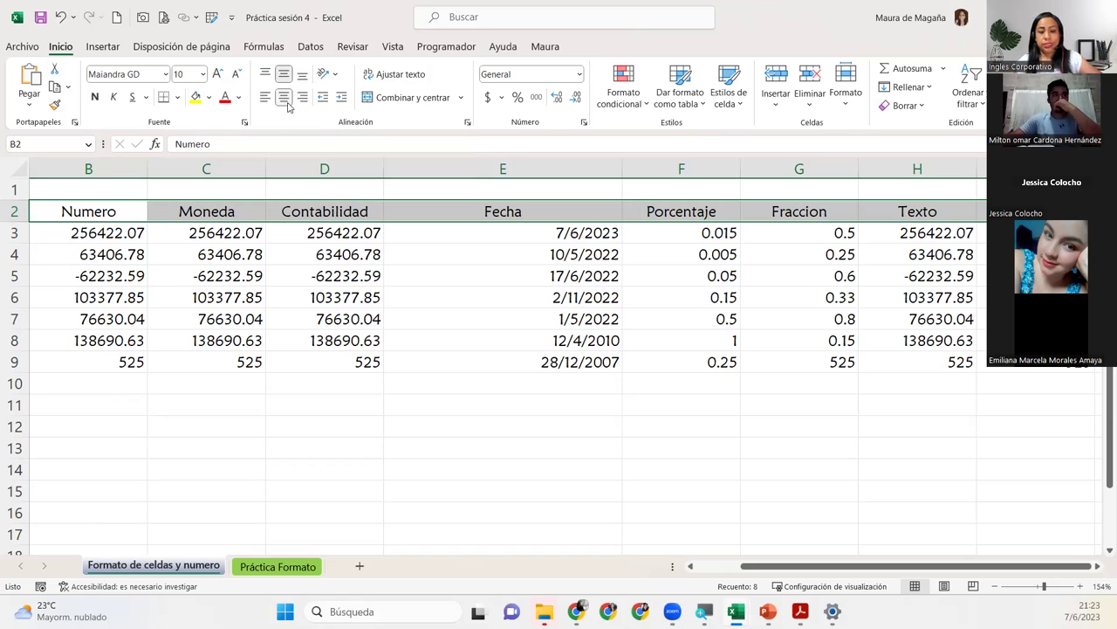
Step: Make the Numero-to-Texto headers bold using Alt ribbon shortcuts
{"action": "key", "text": "alt"}
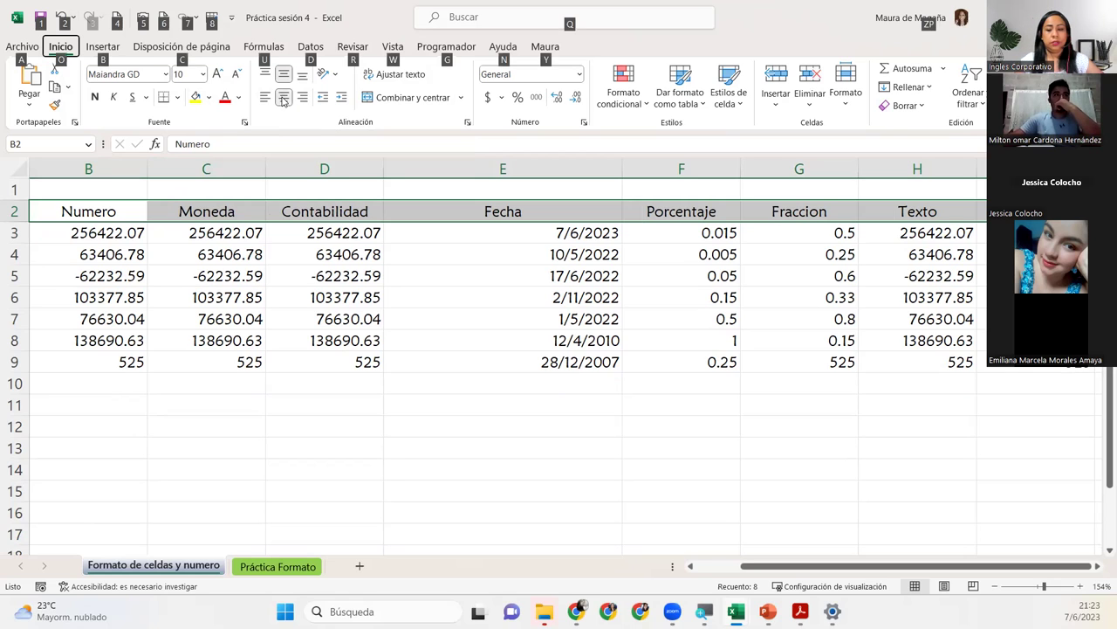
{"action": "key", "text": "o"}
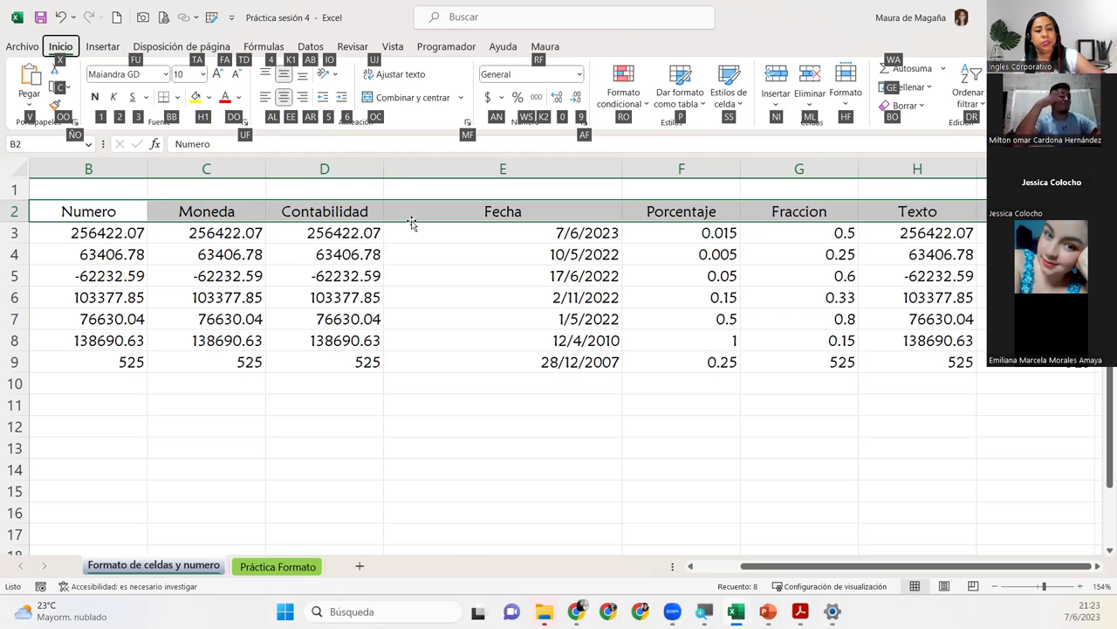
{"action": "key", "text": "1"}
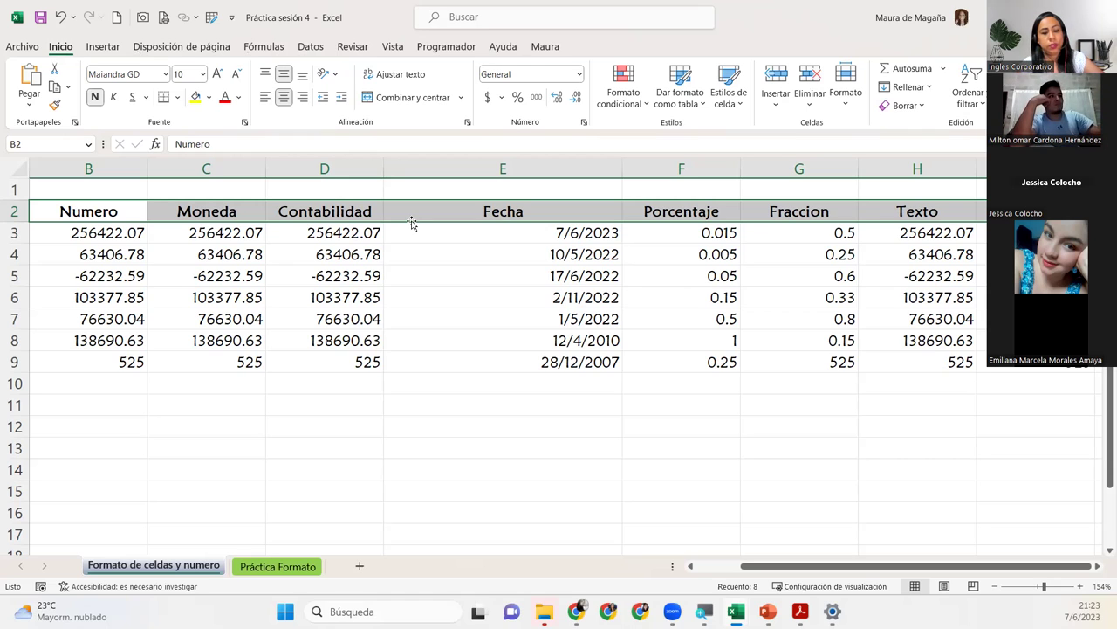
{"action": "key", "text": "alt"}
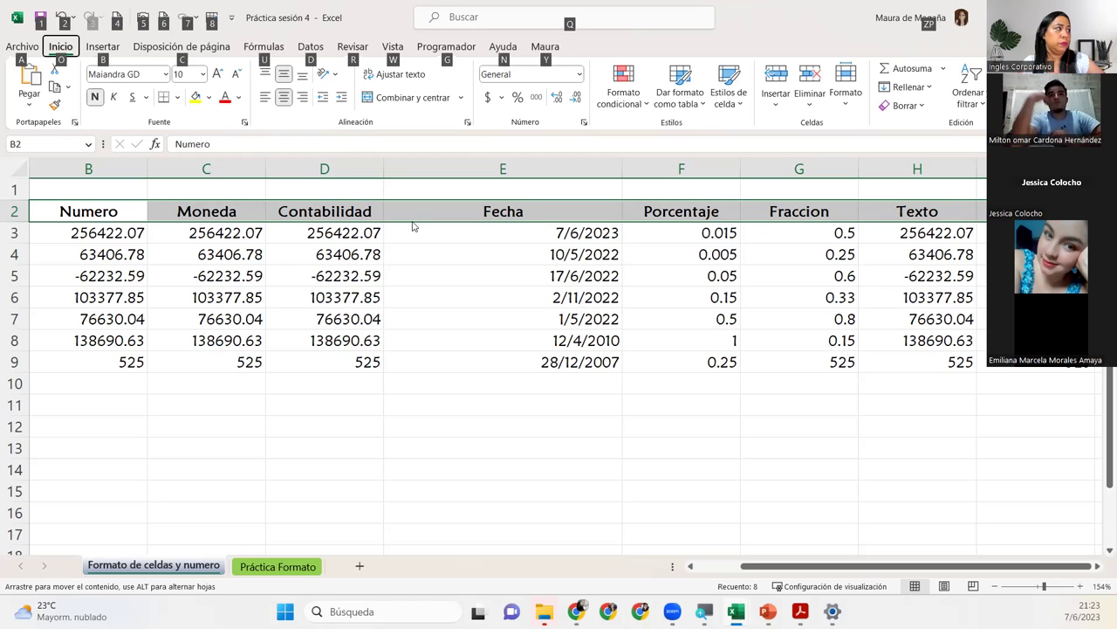
{"action": "key", "text": "Escape"}
{"action": "key", "text": "alt+h"}
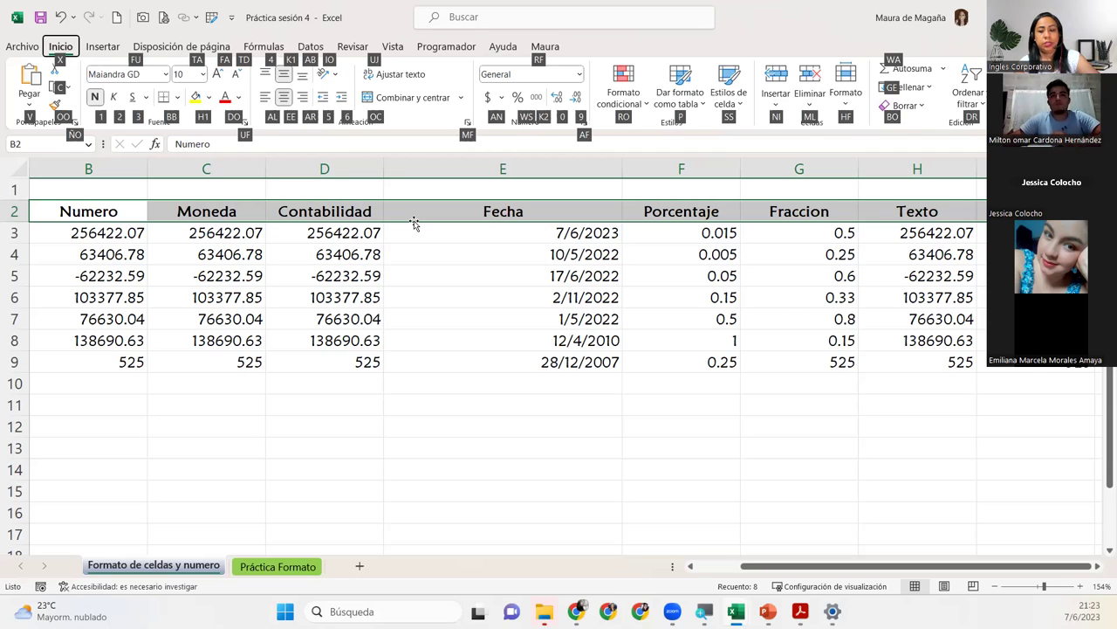
{"action": "key", "text": "d"}
{"action": "key", "text": "o"}
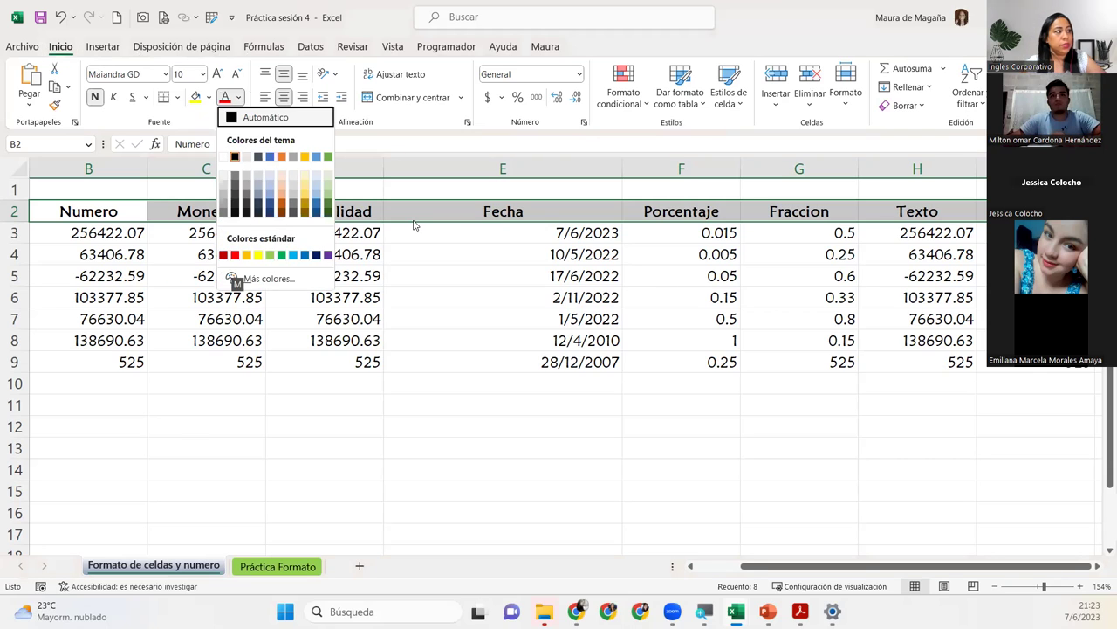
{"action": "key", "text": "Down"}
{"action": "key", "text": "Down"}
{"action": "key", "text": "Down"}
{"action": "key", "text": "Down"}
{"action": "key", "text": "Down"}
{"action": "key", "text": "Up"}
{"action": "key", "text": "Down"}
{"action": "key", "text": "Right"}
{"action": "key", "text": "Up"}
{"action": "key", "text": "Up"}
{"action": "key", "text": "Down"}
{"action": "key", "text": "Down"}
{"action": "key", "text": "Down"}
{"action": "key", "text": "Up"}
{"action": "key", "text": "Down"}
{"action": "key", "text": "Down"}
{"action": "key", "text": "Right"}
{"action": "key", "text": "Right"}
{"action": "key", "text": "Left"}
{"action": "key", "text": "Right"}
{"action": "key", "text": "Right"}
{"action": "key", "text": "Right"}
{"action": "key", "text": "Right"}
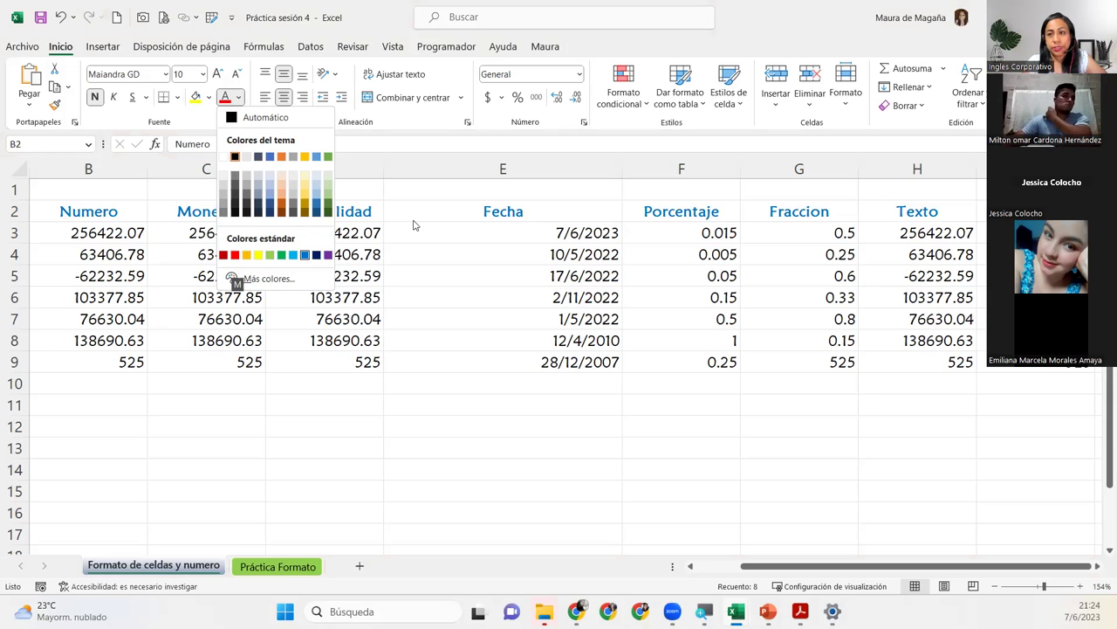
{"action": "key", "text": "Return"}
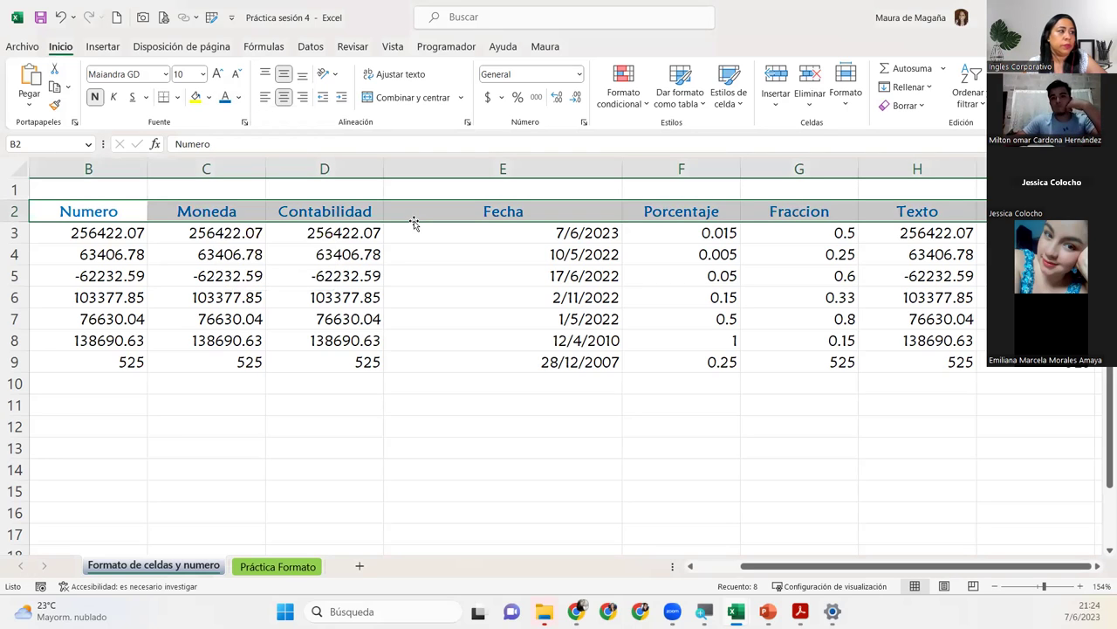
Step: Colour the B2:H2 header text Azul from the standard font colours
{"action": "left_click", "coordinate": [238, 99]}
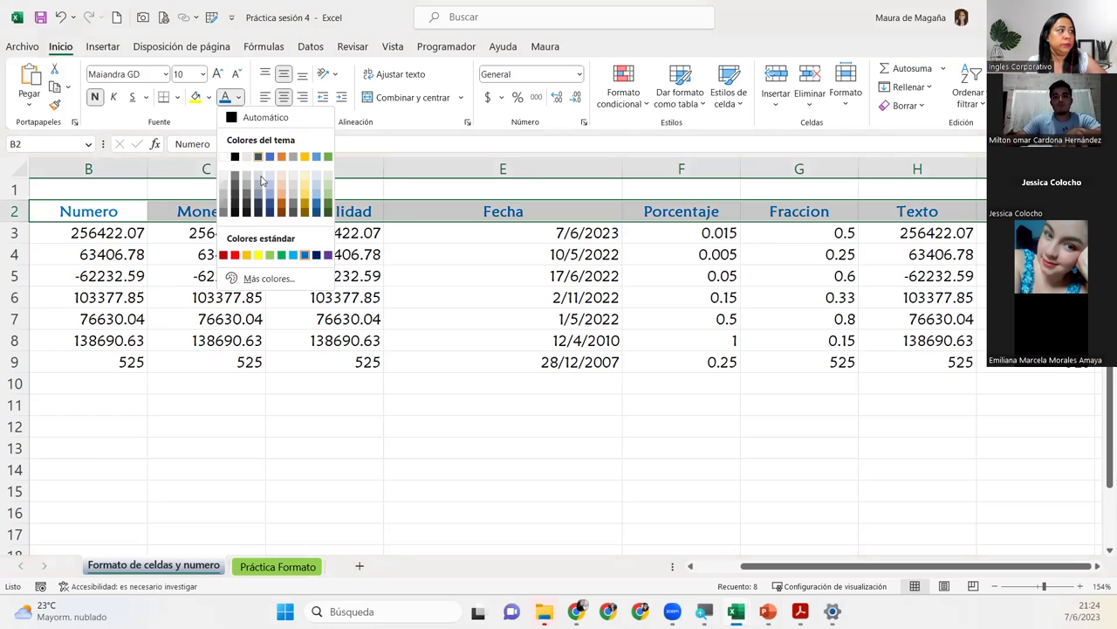
{"action": "left_click", "coordinate": [305, 258]}
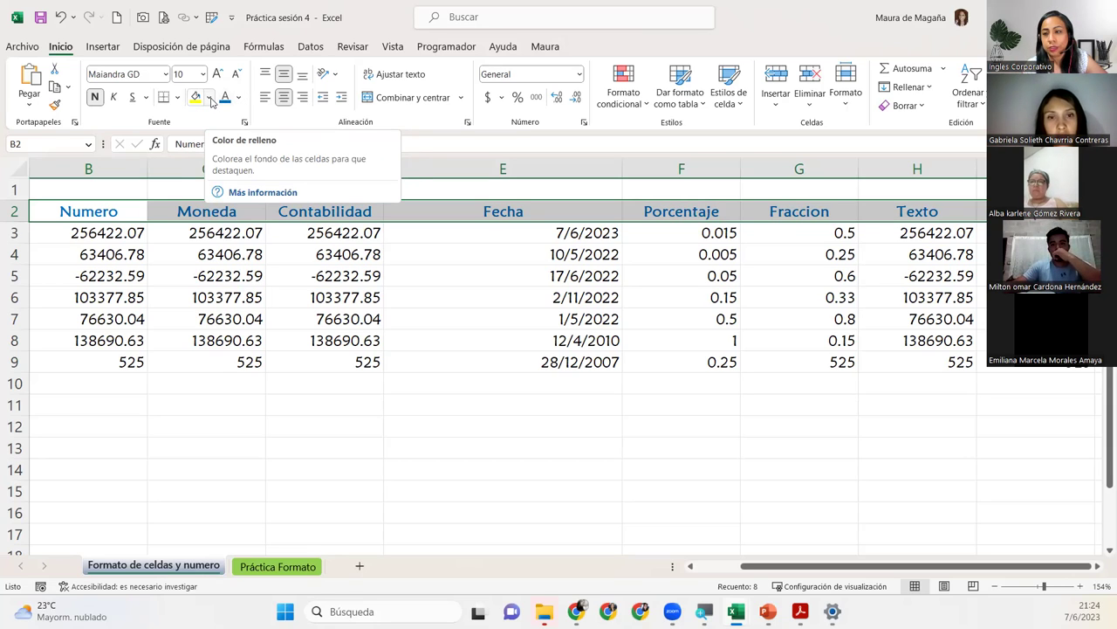
Step: Fill the header cells B2:H2 with Azul, Énfasis 5, Claro 80%
{"action": "left_click", "coordinate": [210, 98]}
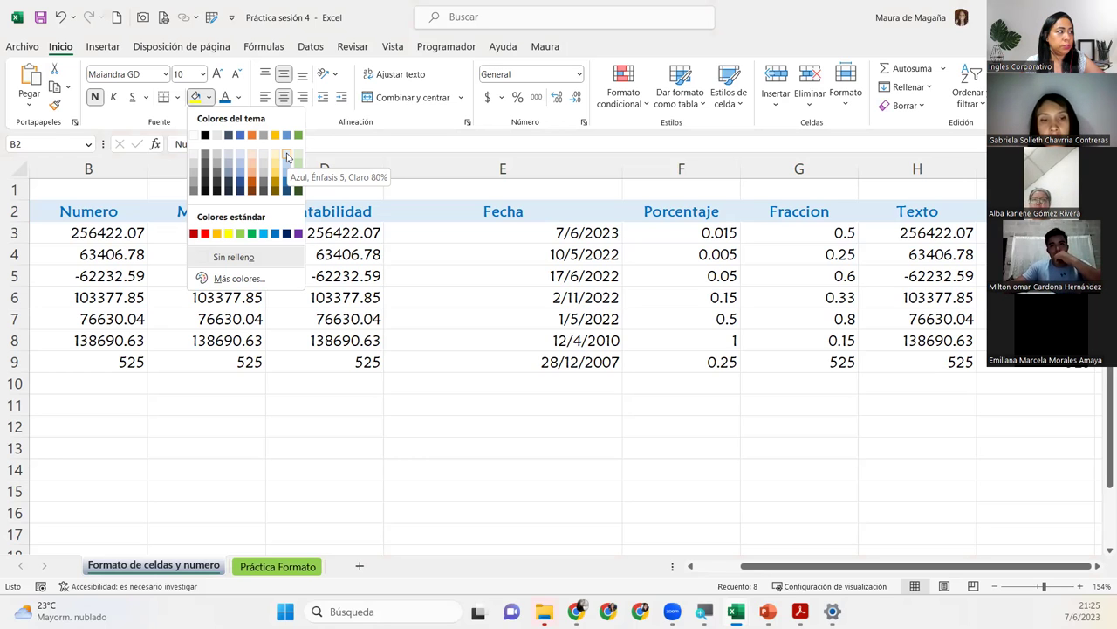
{"action": "left_click", "coordinate": [287, 155]}
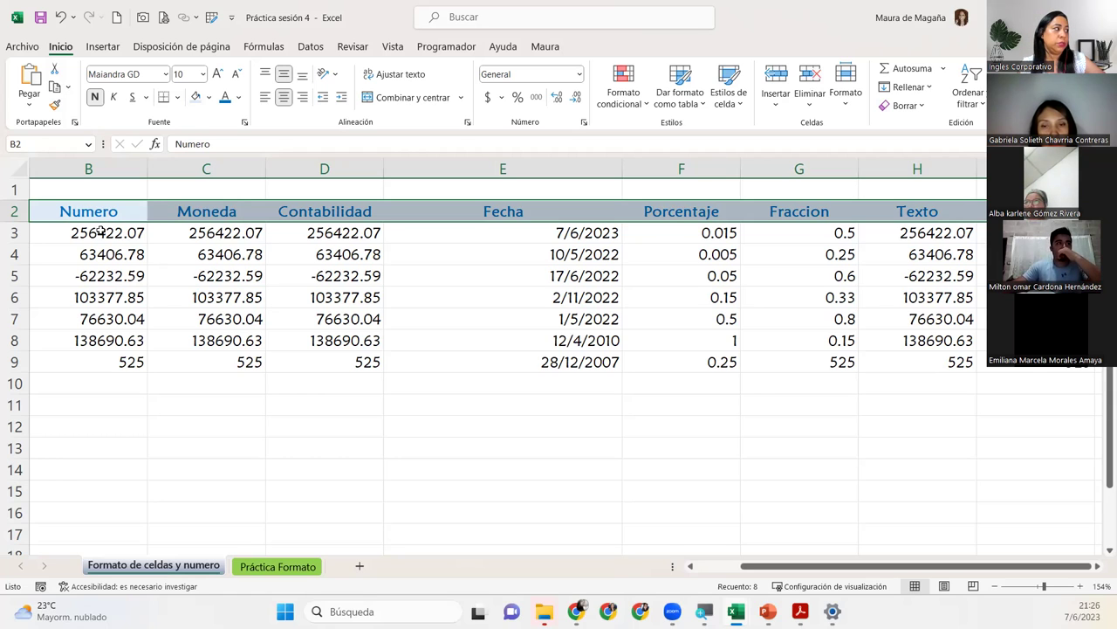
Step: Select the table range B2:H9, header row included
{"action": "left_click", "coordinate": [101, 231]}
{"action": "key", "text": "ctrl+shift+Down"}
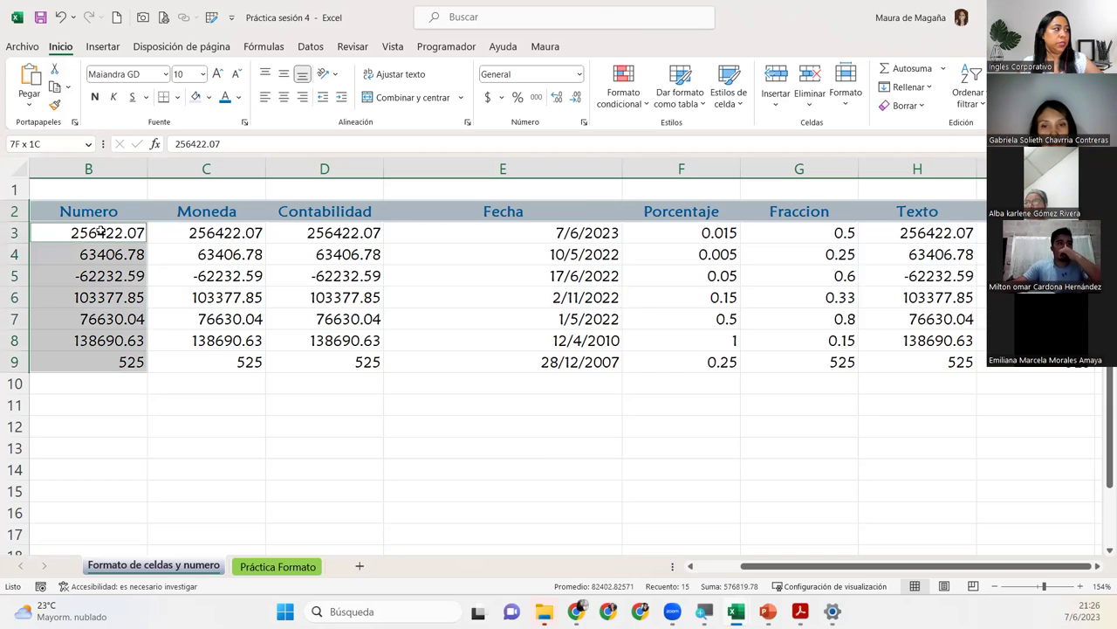
{"action": "key", "text": "ctrl+shift+Right"}
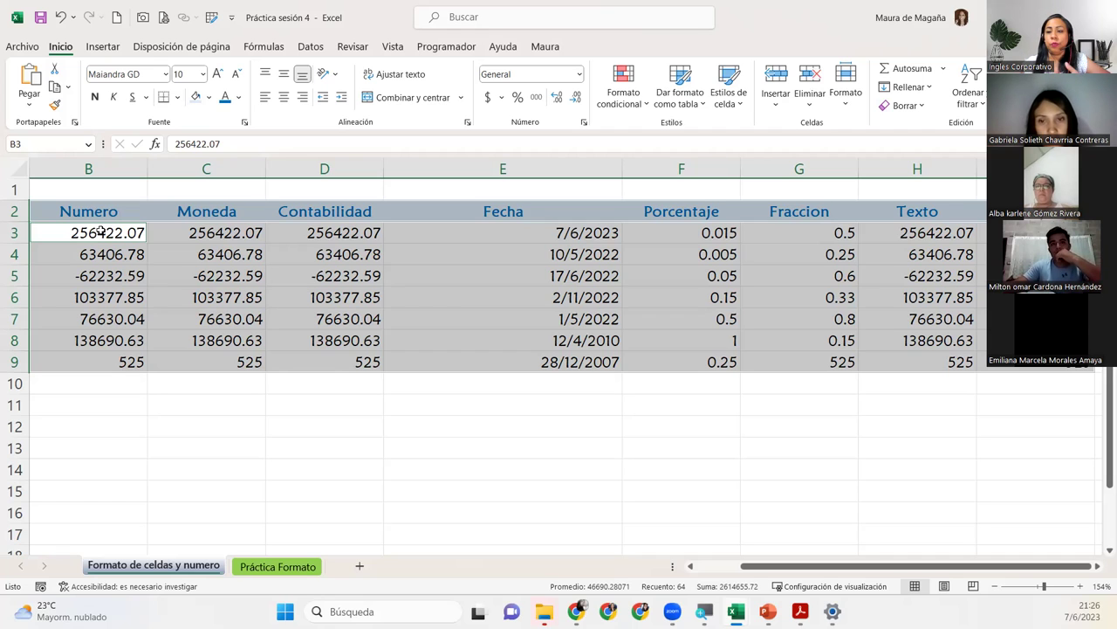
{"action": "left_click_drag", "start_coordinate": [58, 207], "coordinate": [982, 209]}
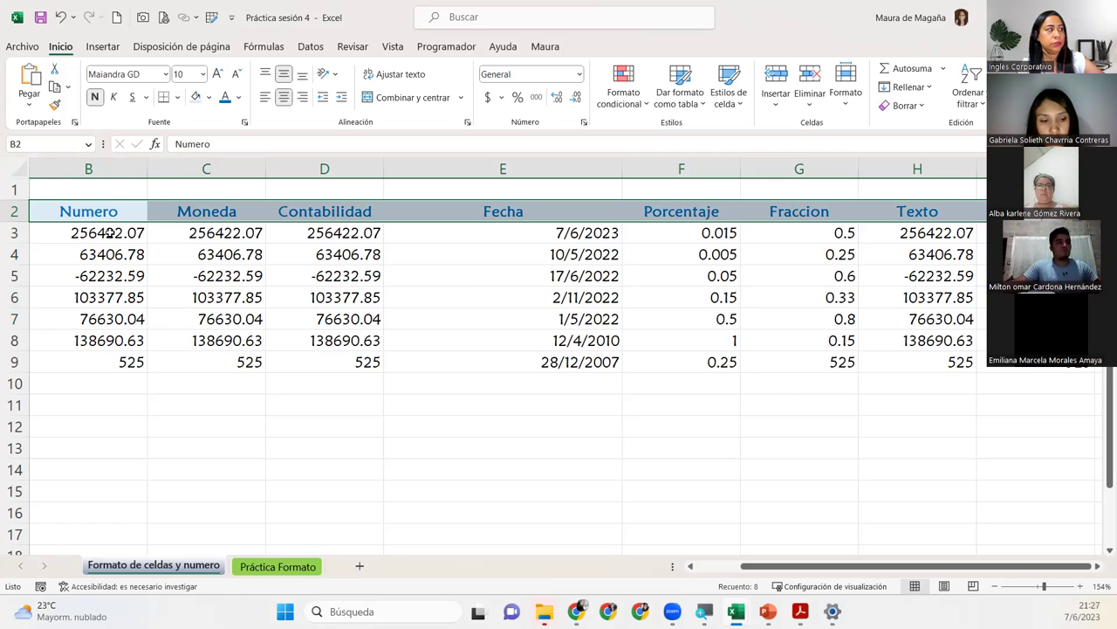
{"action": "left_click_drag", "start_coordinate": [108, 232], "coordinate": [1039, 362]}
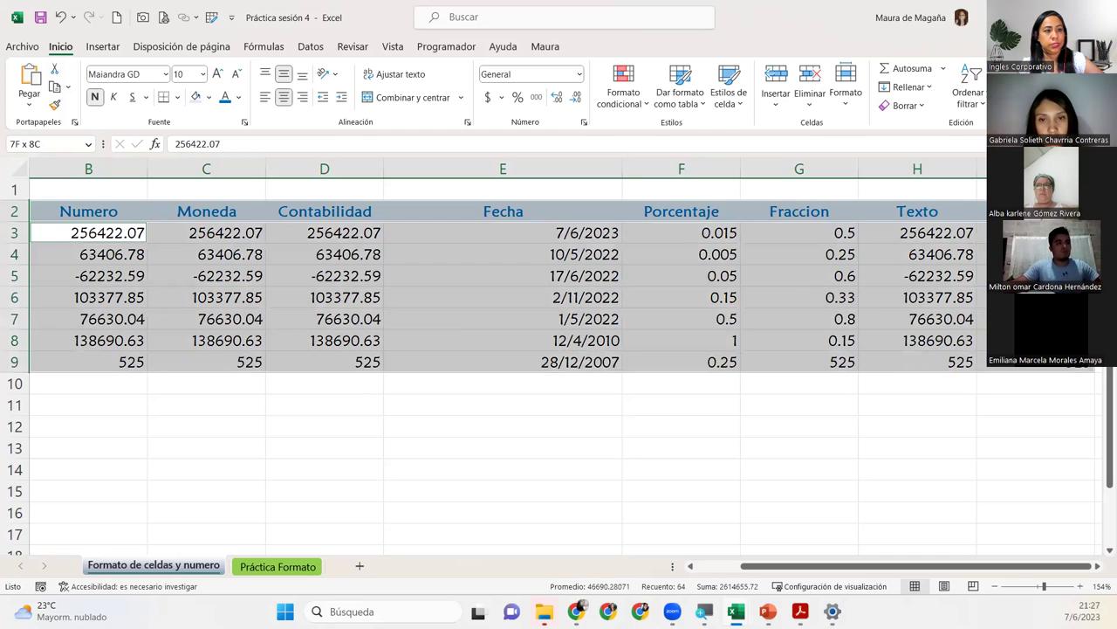
{"action": "left_click_drag", "start_coordinate": [1039, 361], "coordinate": [1039, 361]}
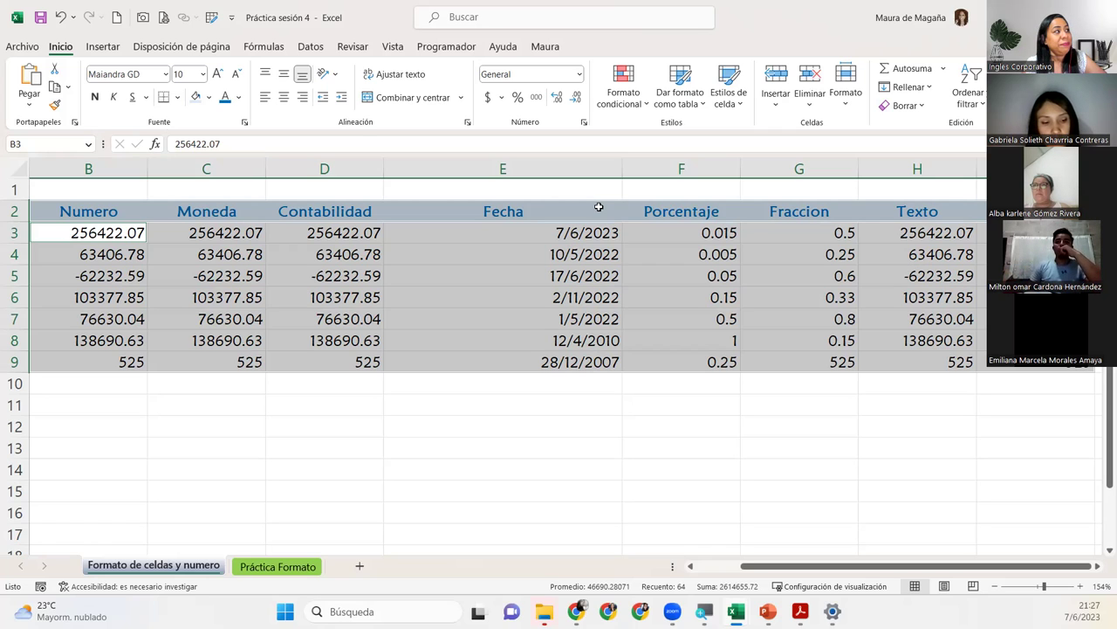
Step: Apply Borde exterior grueso around B2:H9 and deselect to check the outline
{"action": "left_click", "coordinate": [177, 97]}
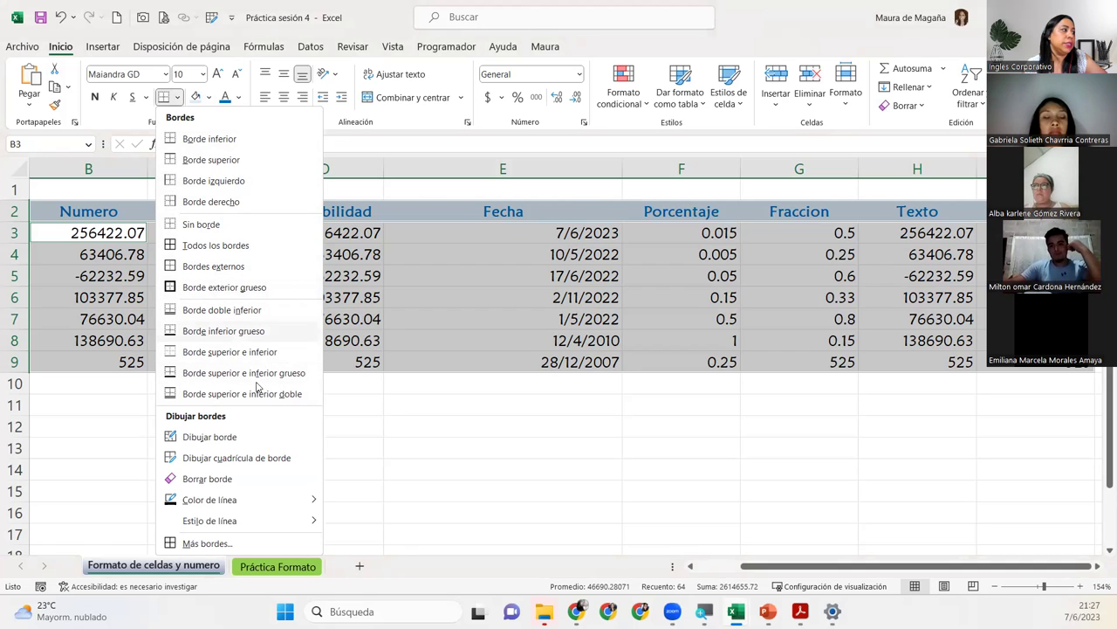
{"action": "left_click", "coordinate": [288, 291]}
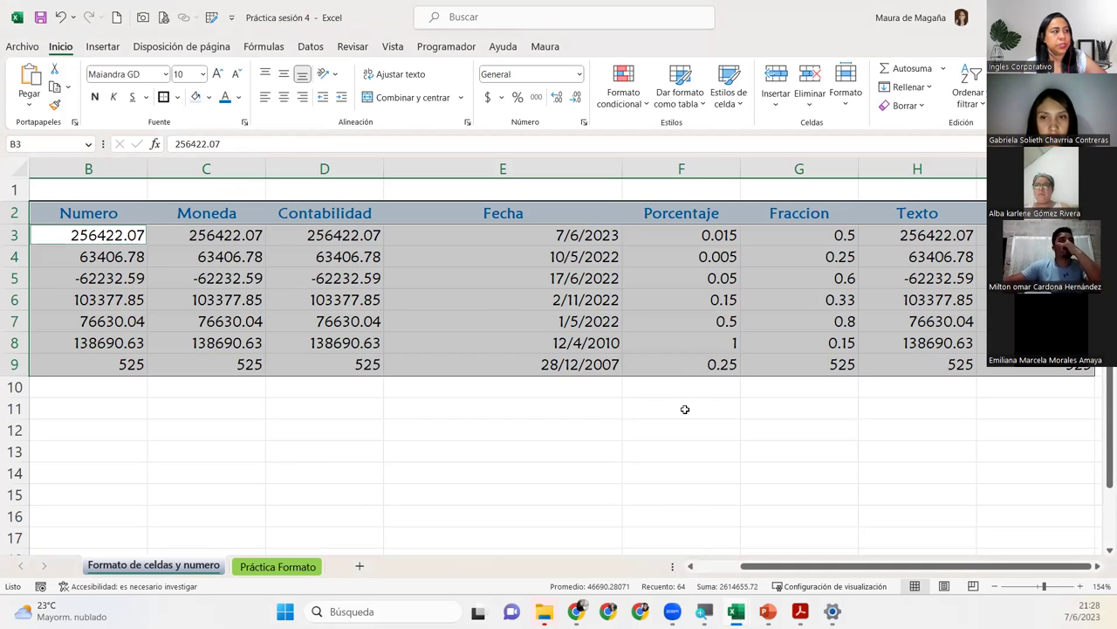
{"action": "left_click", "coordinate": [683, 407]}
{"action": "left_click_drag", "start_coordinate": [102, 212], "coordinate": [1030, 213]}
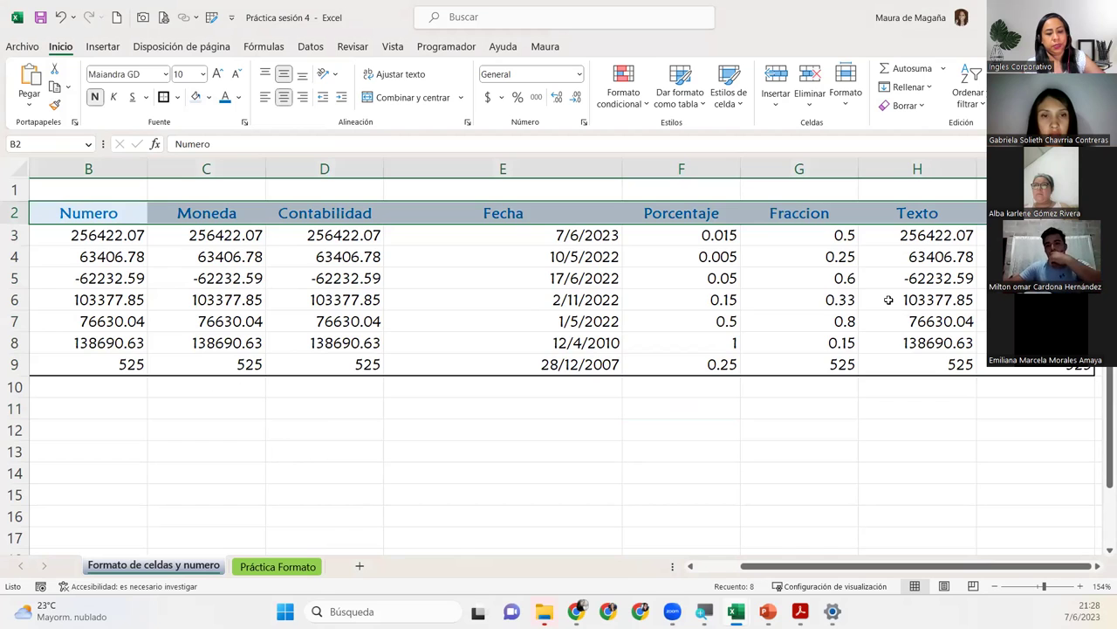
Step: Apply Todos los bordes to every cell of B2:H9, forming a full grid
{"action": "key", "text": "ctrl+shift+Down"}
{"action": "key", "text": "Return"}
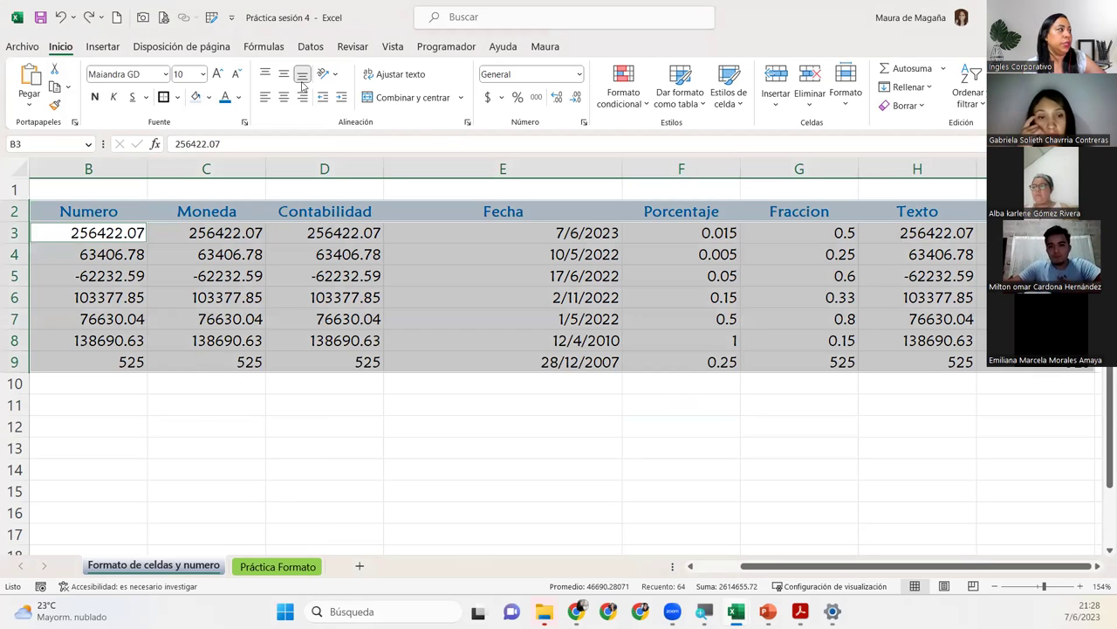
{"action": "left_click", "coordinate": [177, 99]}
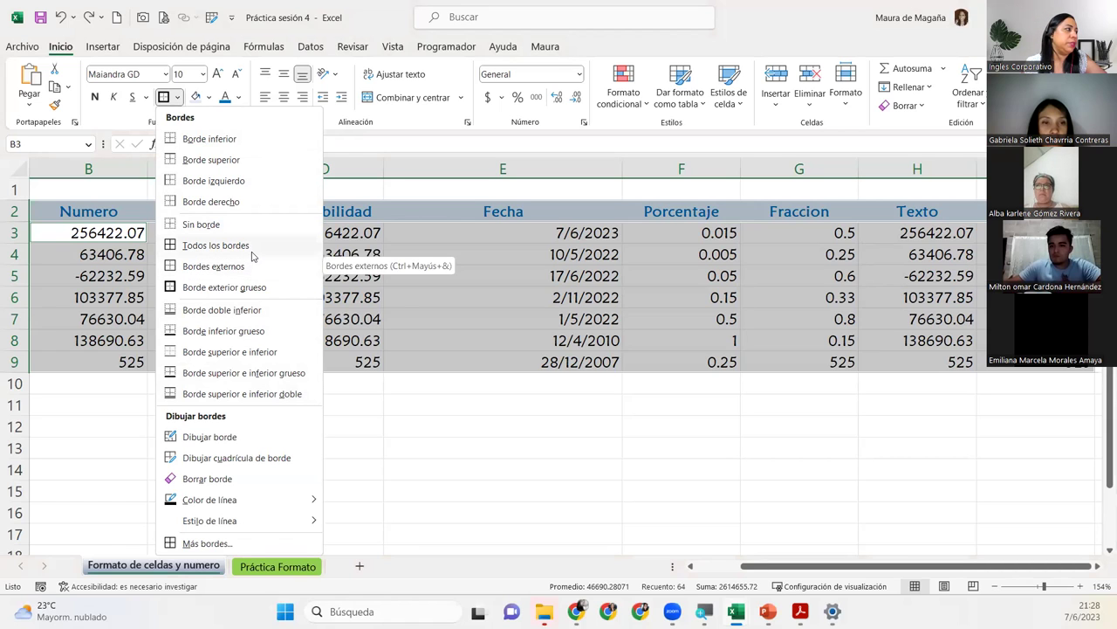
{"action": "left_click", "coordinate": [216, 245]}
{"action": "left_click", "coordinate": [317, 381]}
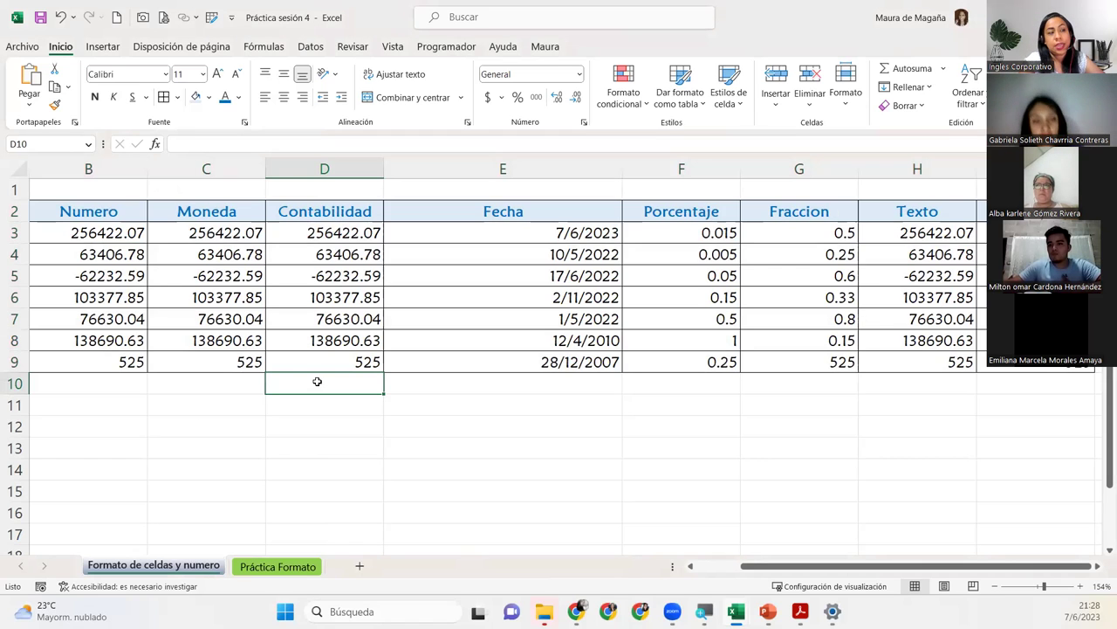
{"action": "key", "text": "ctrl+a"}
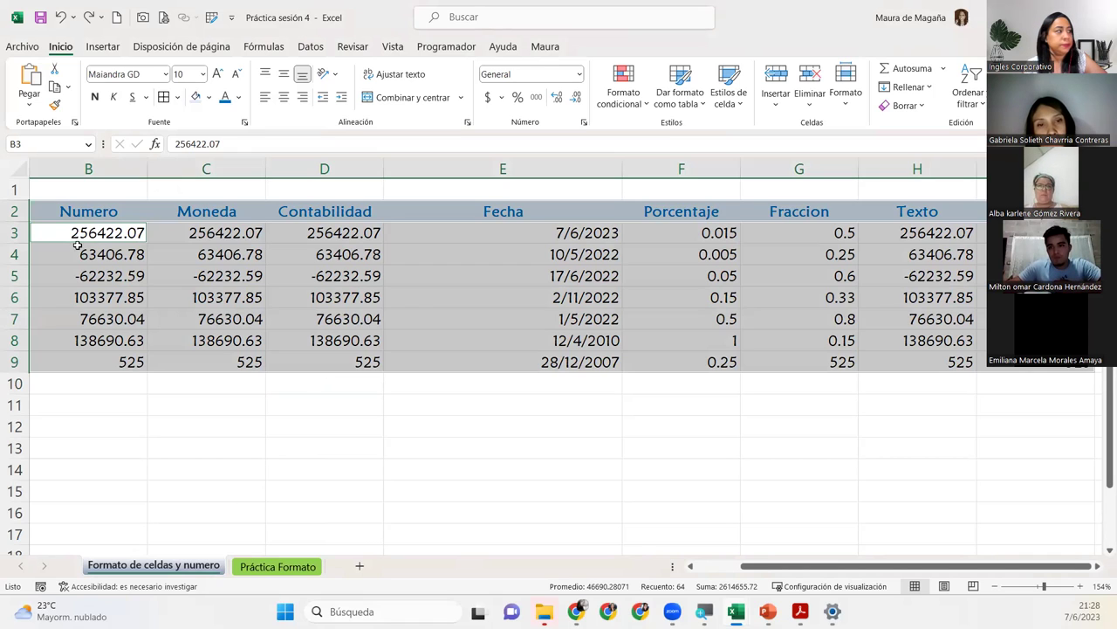
{"action": "left_click", "coordinate": [245, 122]}
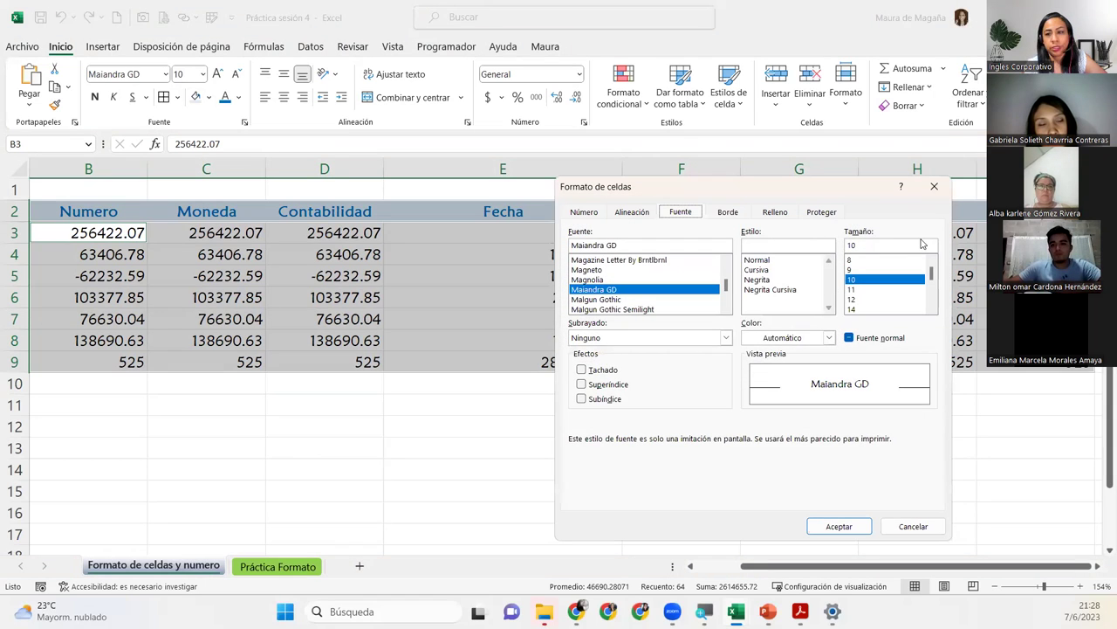
{"action": "left_click", "coordinate": [730, 214]}
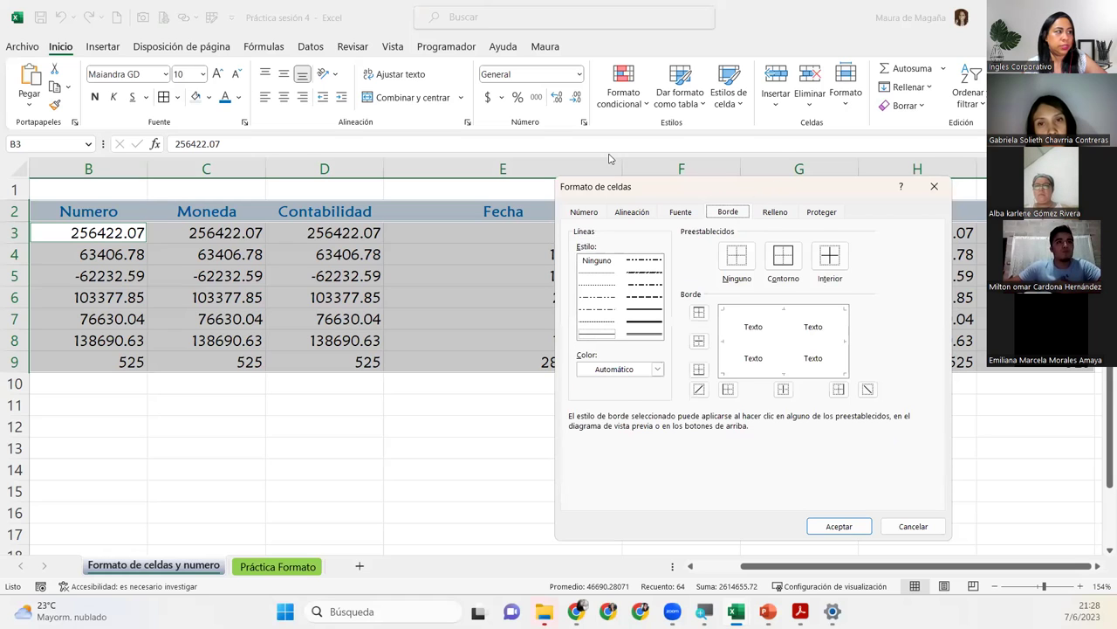
{"action": "left_click_drag", "start_coordinate": [777, 186], "coordinate": [609, 158]}
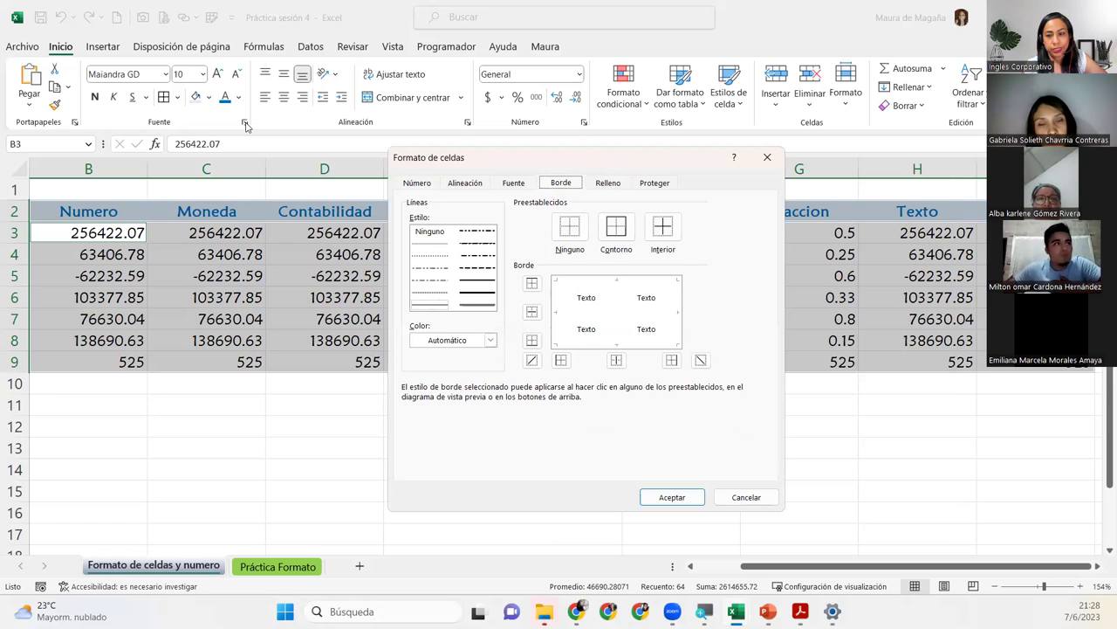
{"action": "left_click", "coordinate": [764, 157]}
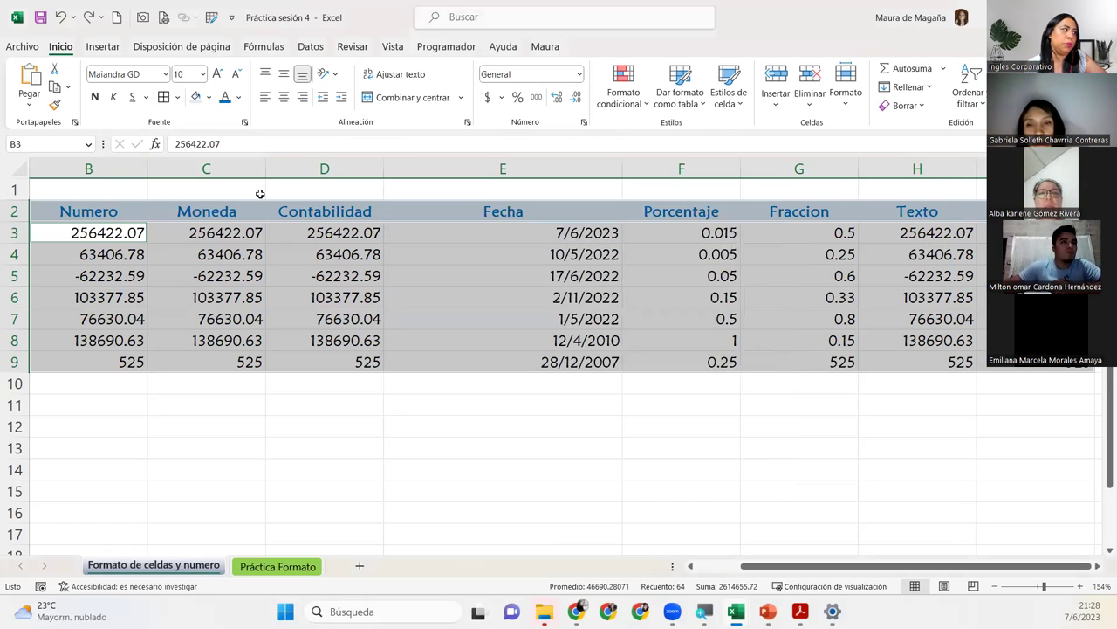
Step: In Formato de celdas' Borde settings, set the border line colour to blue
{"action": "left_click", "coordinate": [179, 96]}
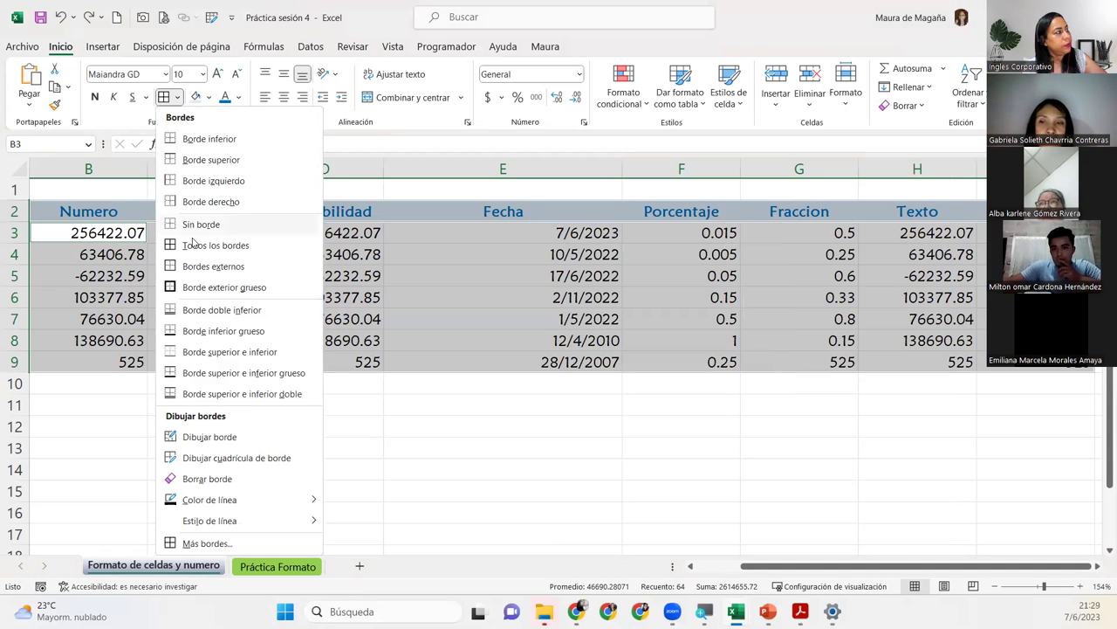
{"action": "left_click", "coordinate": [207, 543]}
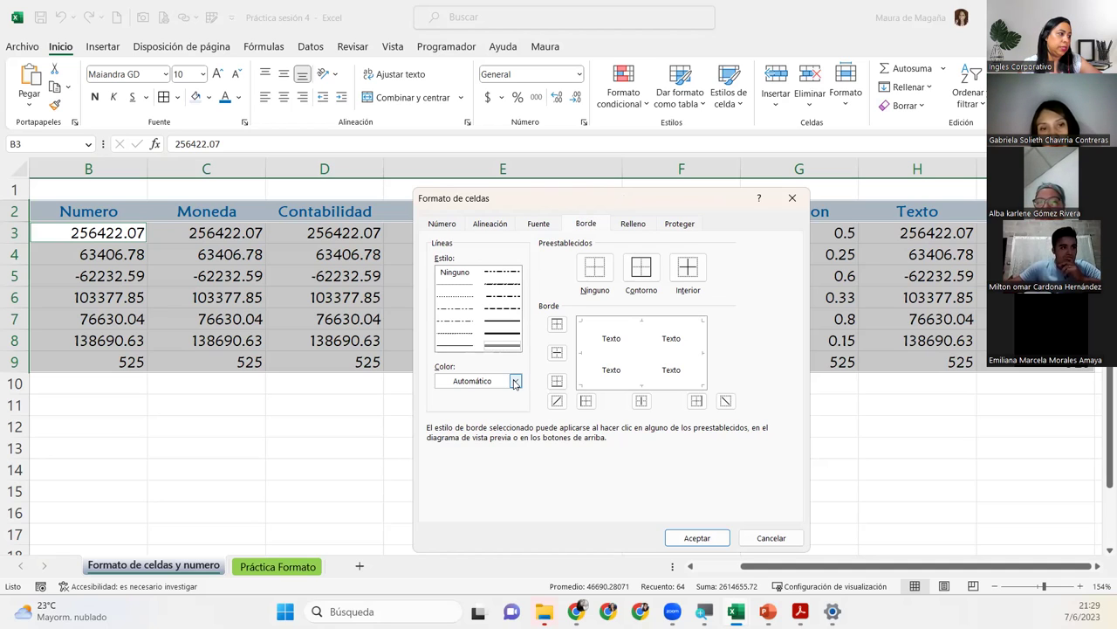
{"action": "left_click", "coordinate": [515, 382]}
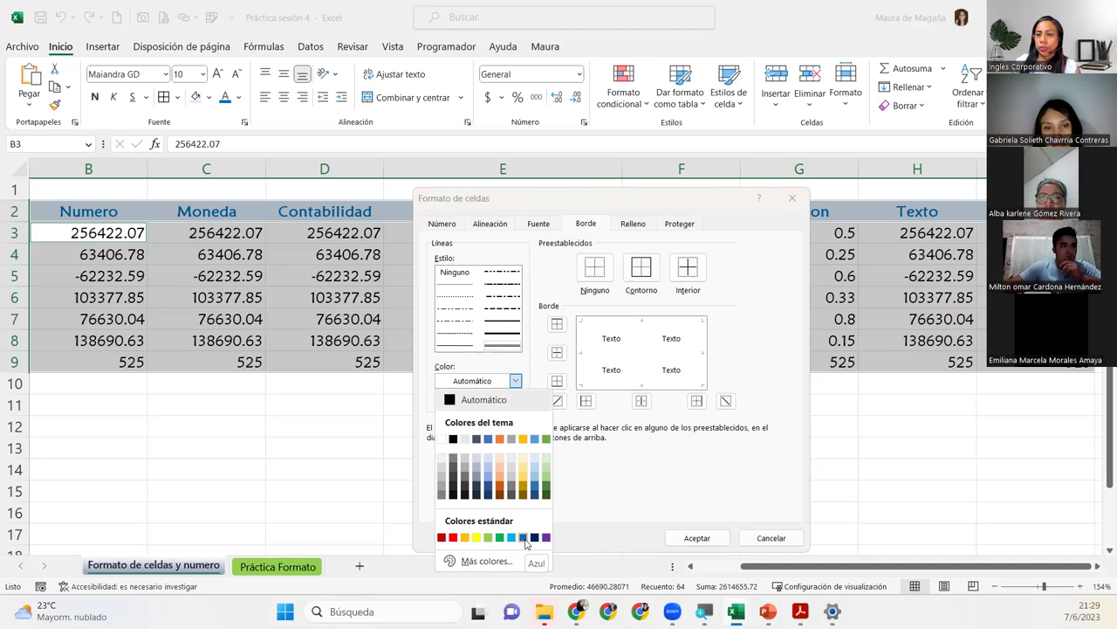
{"action": "left_click", "coordinate": [523, 537]}
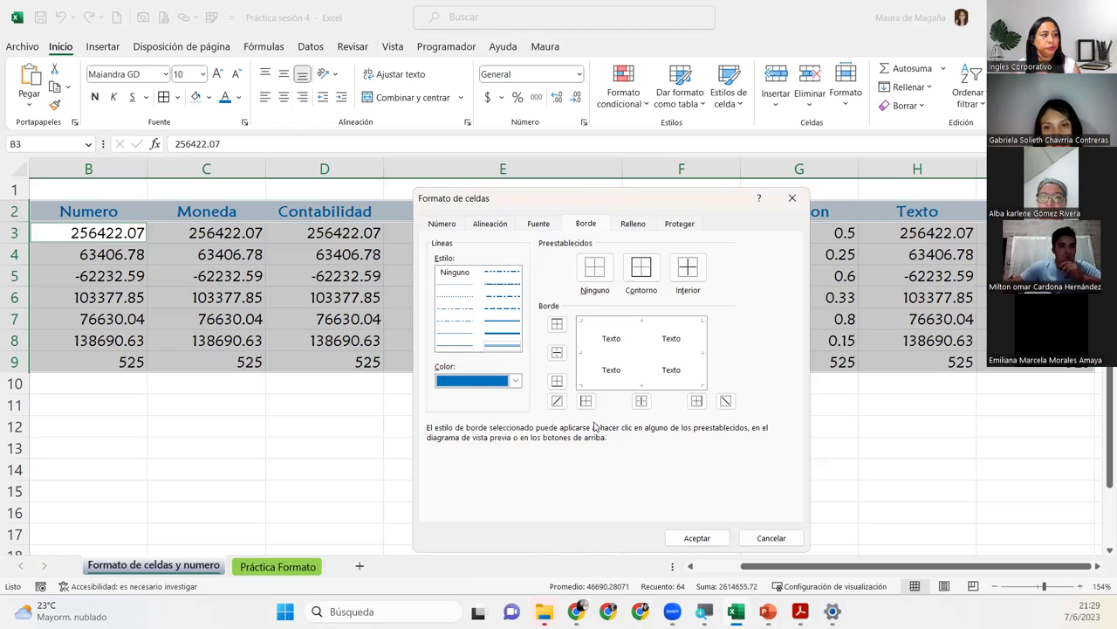
Step: Give the range a blue Contorno outline border and switch the line style to dotted
{"action": "left_click", "coordinate": [644, 267]}
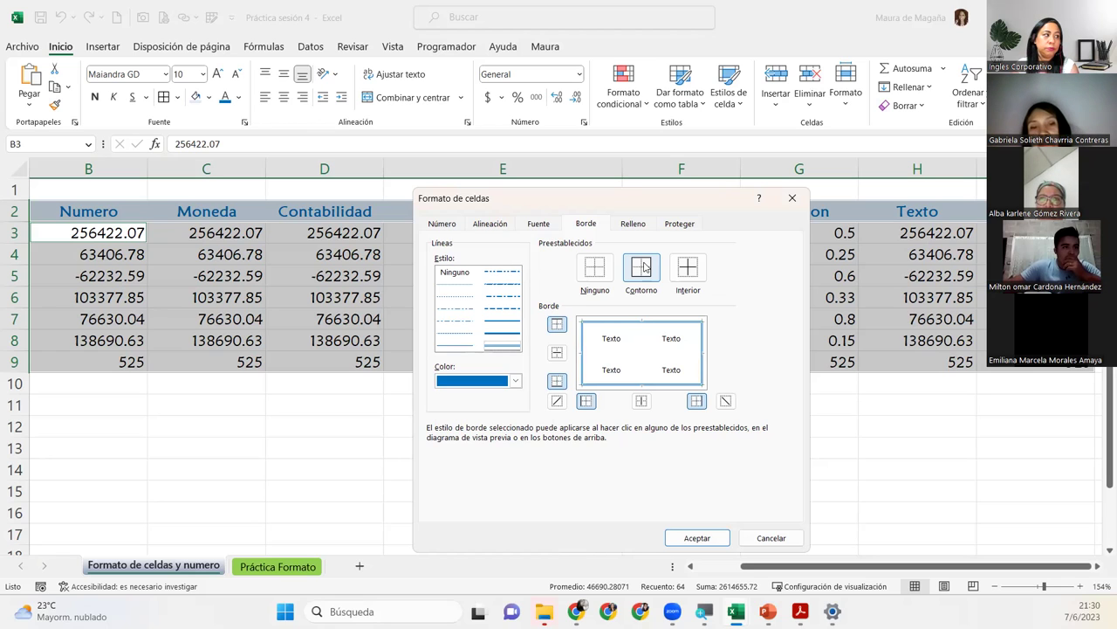
{"action": "left_click", "coordinate": [441, 323]}
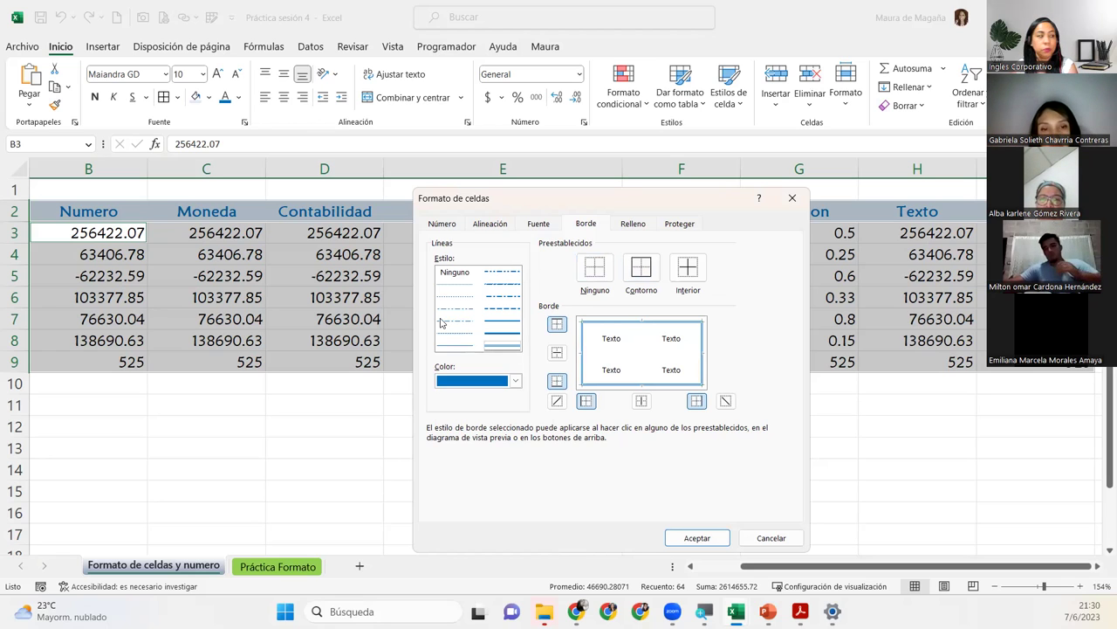
{"action": "left_click", "coordinate": [463, 299]}
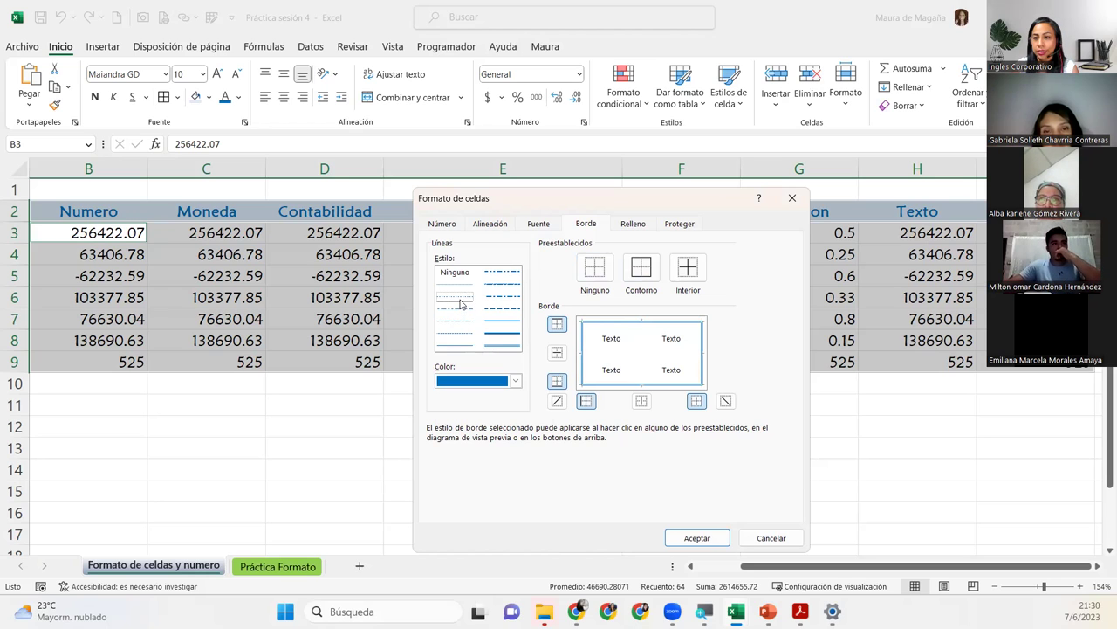
{"action": "left_click", "coordinate": [515, 381]}
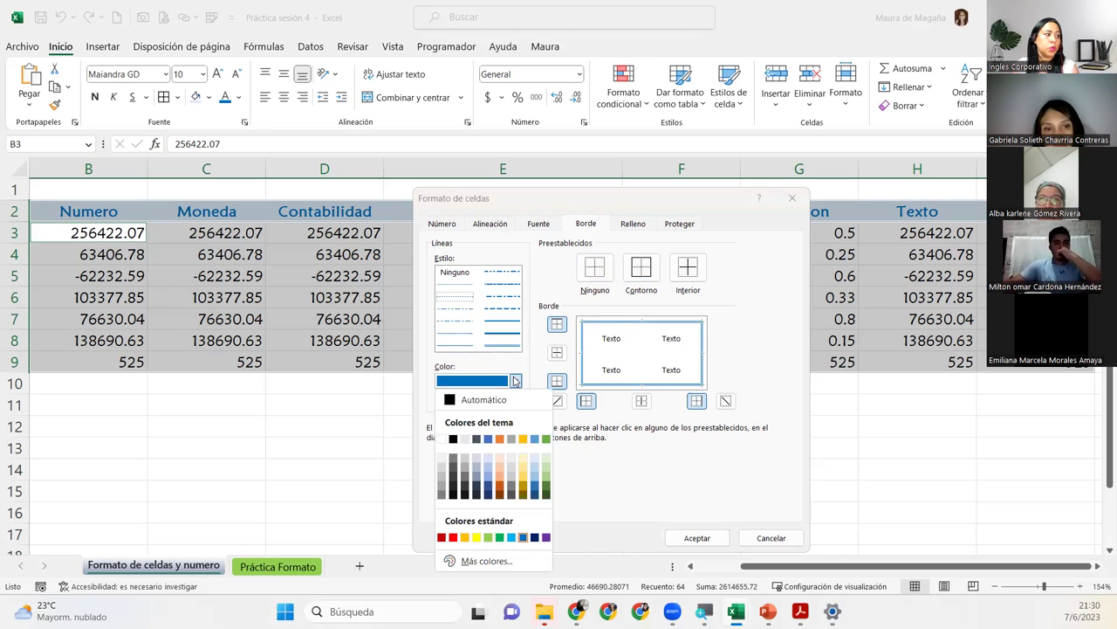
Step: Pick a lighter blue, then add dark orange (Naranja, Énfasis 2, Oscuro 25%) inside vertical borders
{"action": "left_click", "coordinate": [535, 492]}
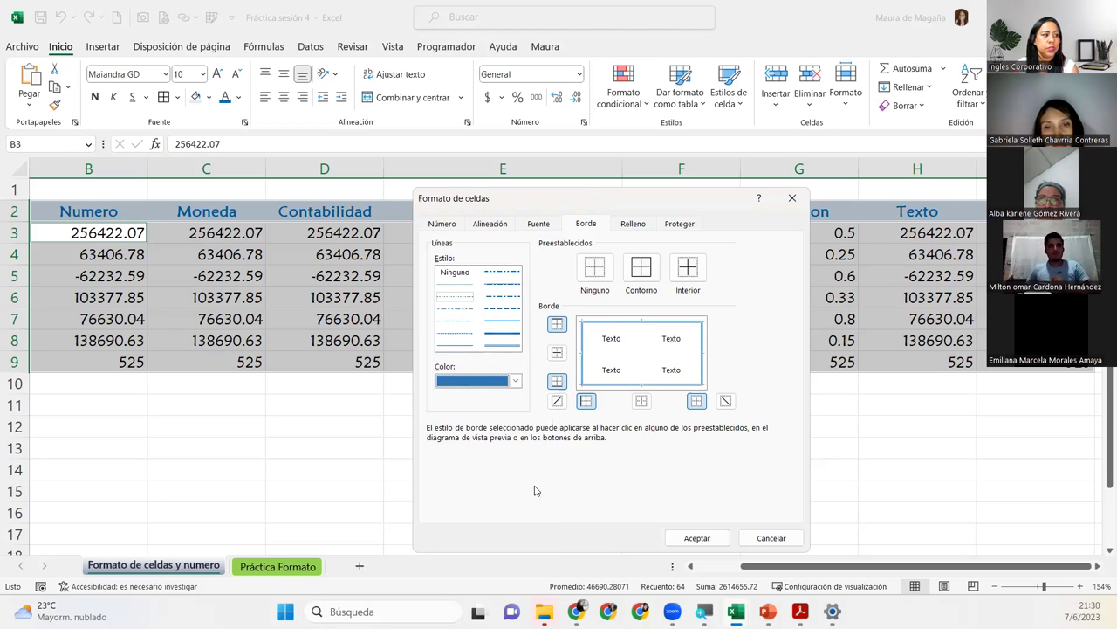
{"action": "left_click", "coordinate": [515, 381]}
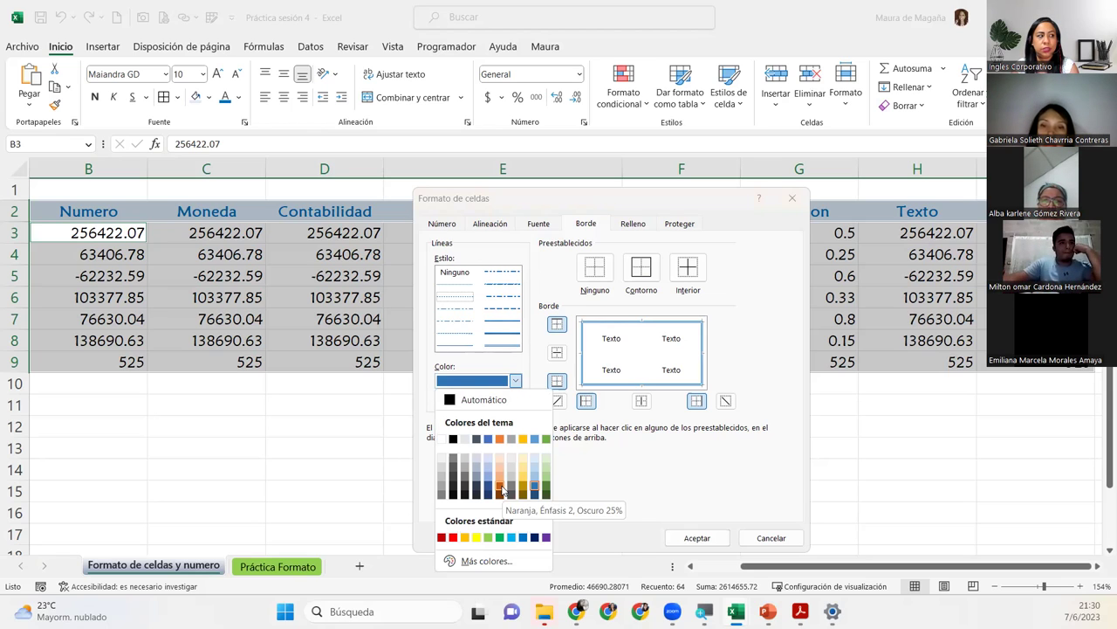
{"action": "left_click", "coordinate": [502, 487]}
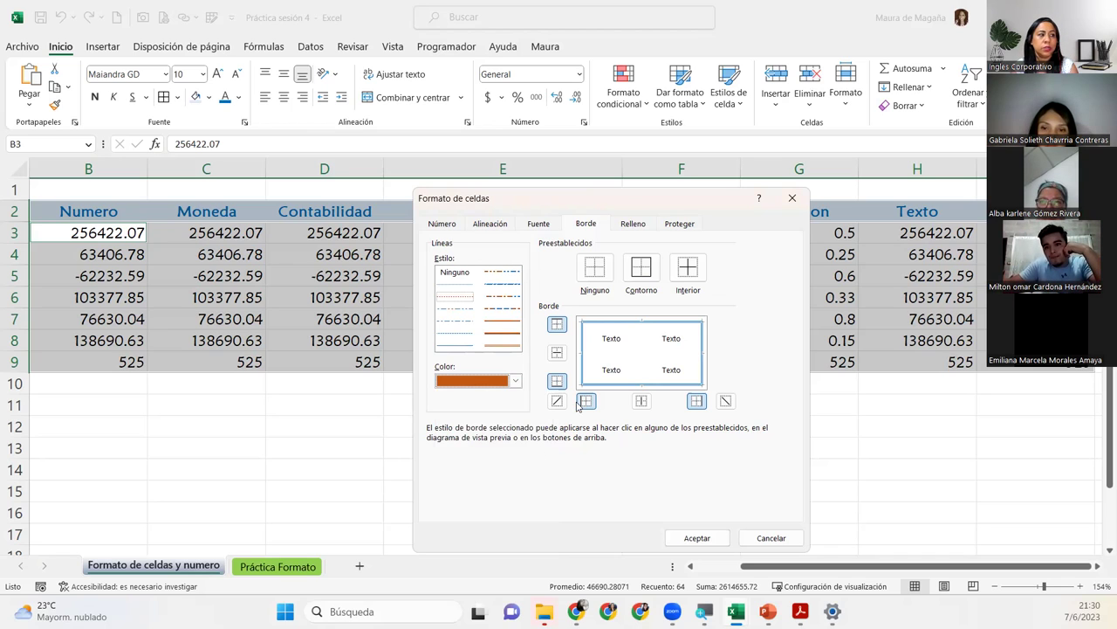
{"action": "left_click", "coordinate": [645, 341]}
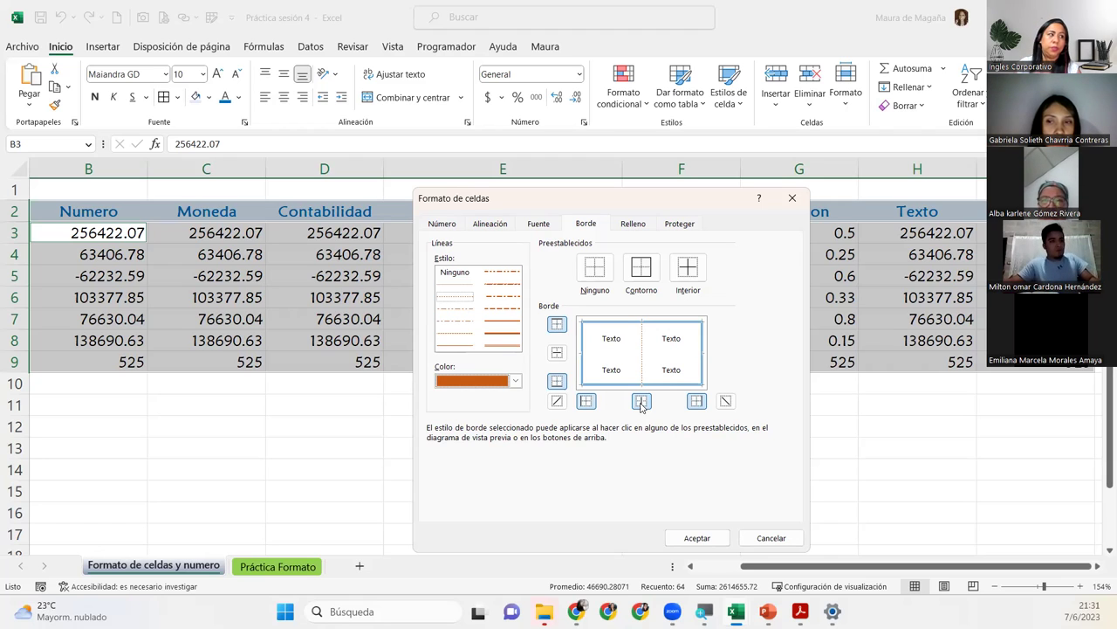
Step: Add Oro, Énfasis 4, Claro 40% inside horizontal borders and apply the border settings
{"action": "left_click", "coordinate": [491, 384]}
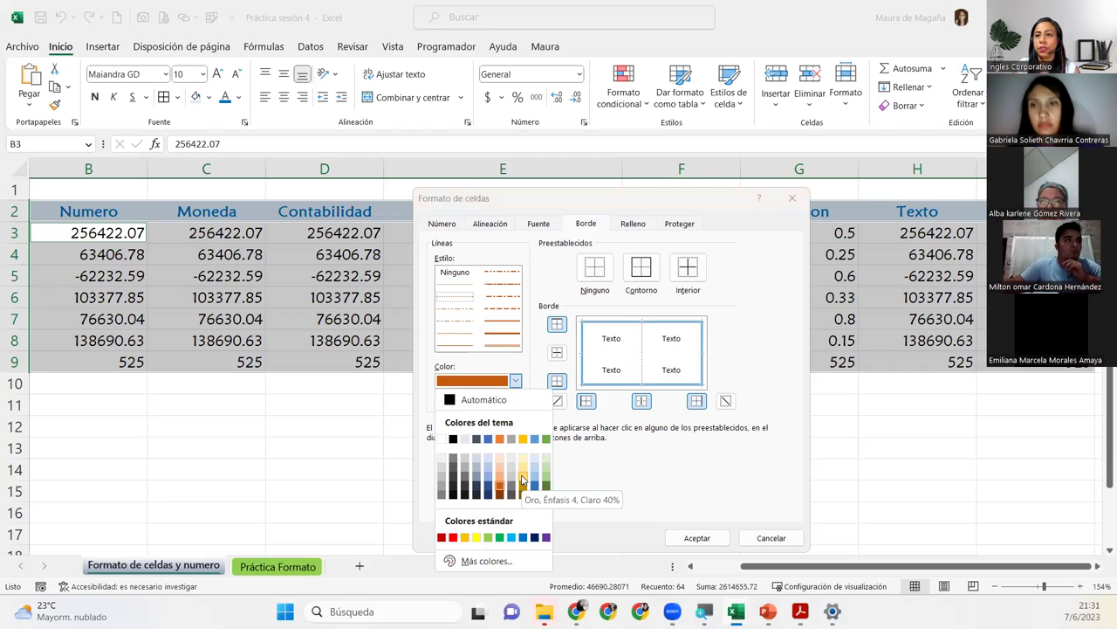
{"action": "left_click", "coordinate": [522, 479]}
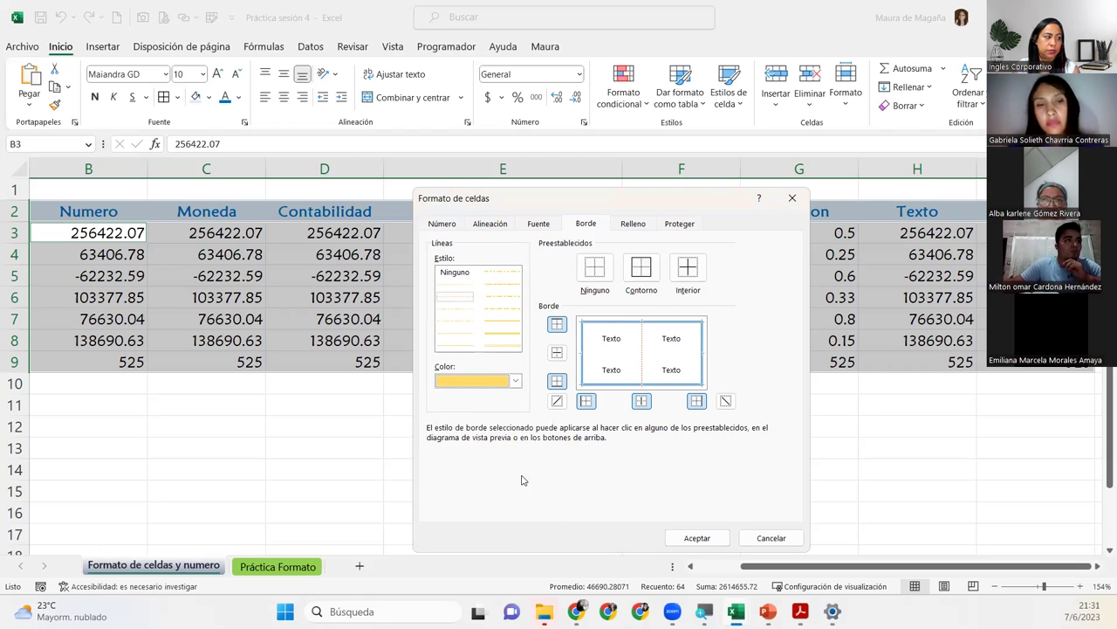
{"action": "left_click", "coordinate": [558, 357]}
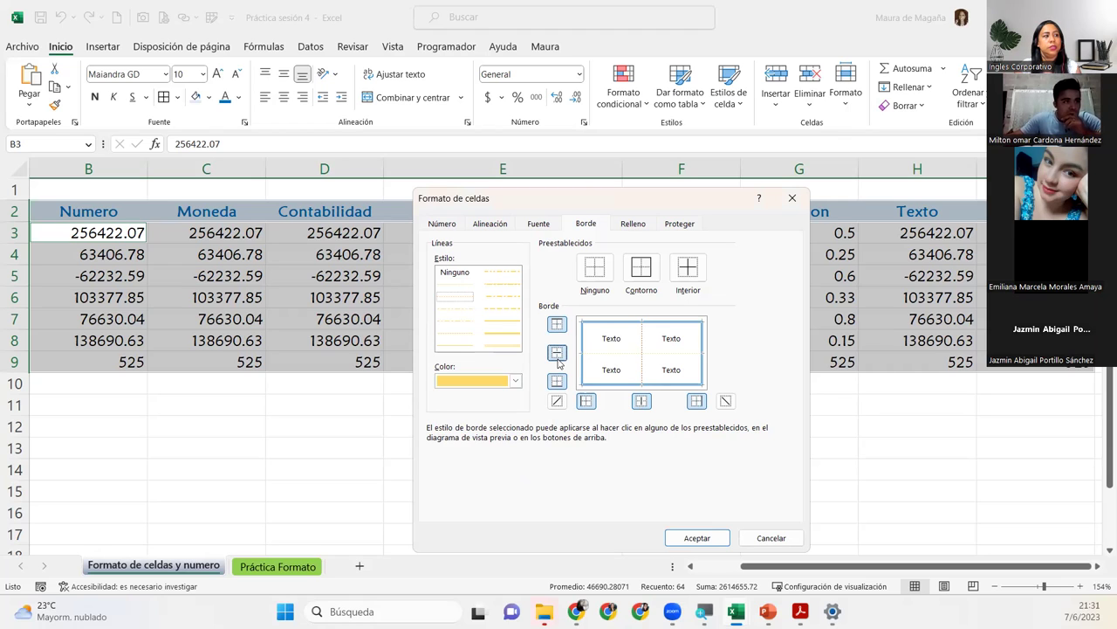
{"action": "left_click", "coordinate": [689, 539]}
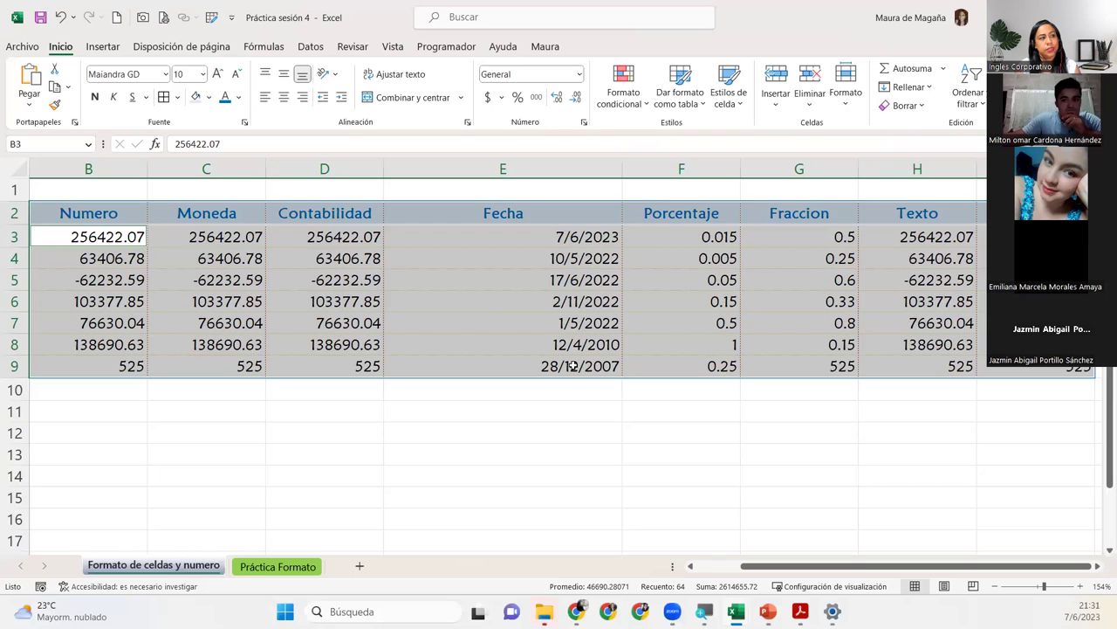
Step: Deselect the range, select cell E3, and scroll the sheet to review the new borders
{"action": "left_click", "coordinate": [576, 436]}
{"action": "left_click", "coordinate": [522, 243]}
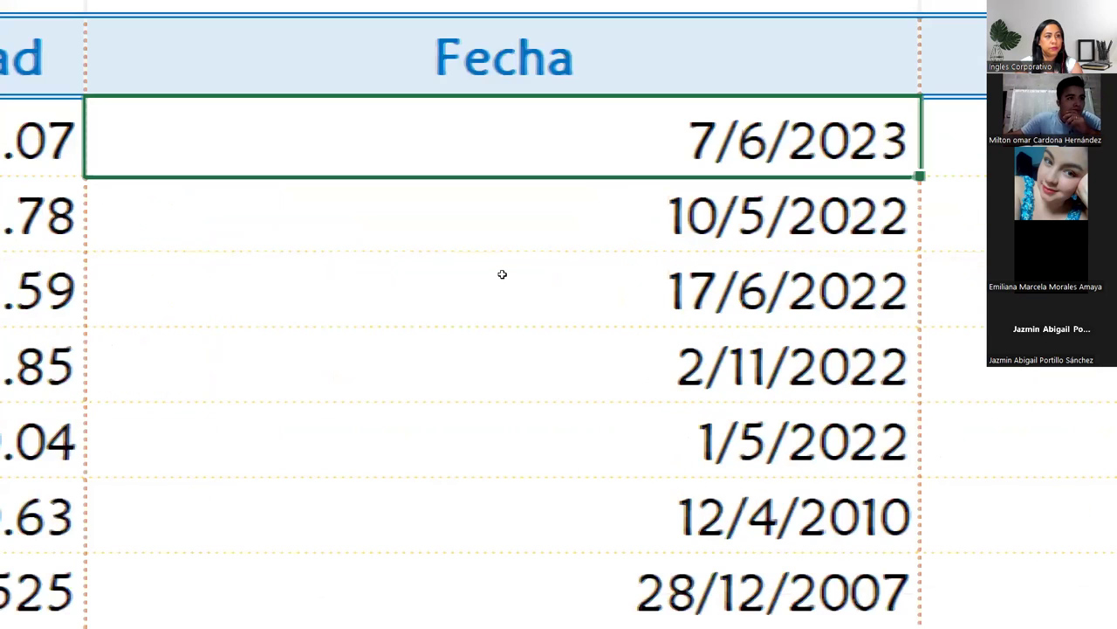
{"action": "scroll", "coordinate": [496, 375], "scroll_direction": "down", "scroll_amount": 2}
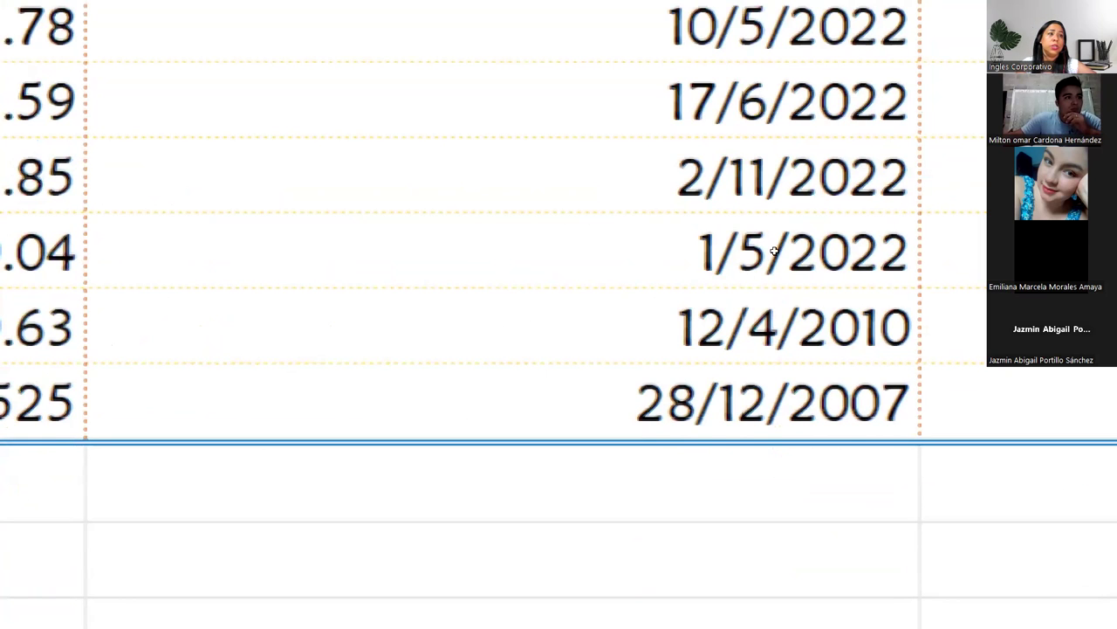
{"action": "scroll", "coordinate": [768, 255], "scroll_direction": "up", "scroll_amount": 1}
{"action": "scroll", "coordinate": [802, 258], "scroll_direction": "up", "scroll_amount": 1}
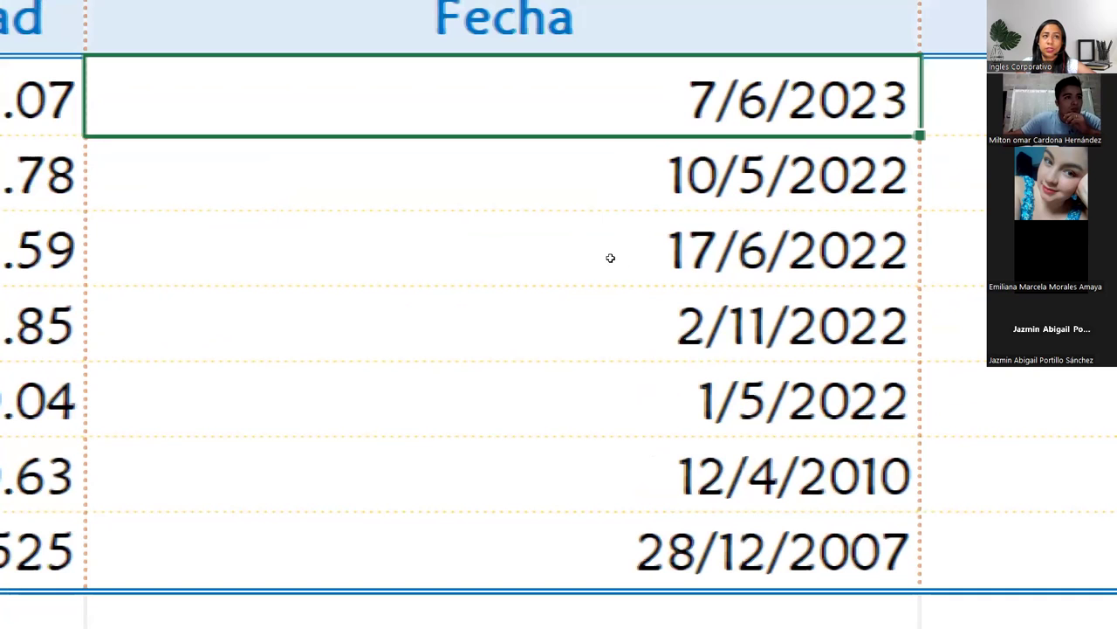
{"action": "scroll", "coordinate": [619, 257], "scroll_direction": "up", "scroll_amount": 1}
{"action": "scroll", "coordinate": [624, 170], "scroll_direction": "up", "scroll_amount": 2}
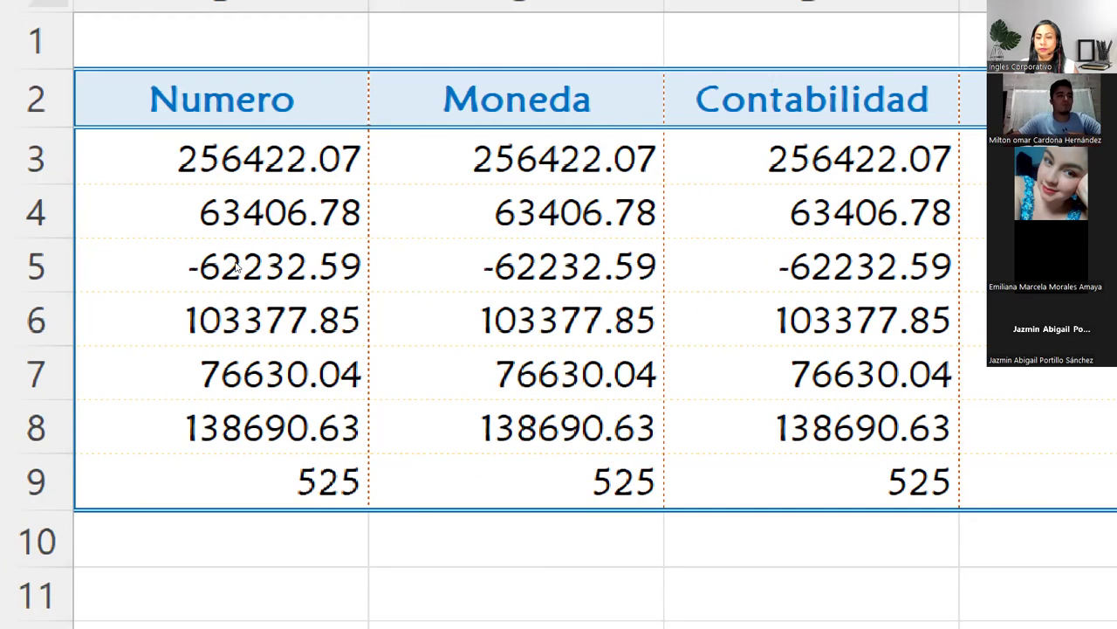
Step: Zoom the sheet from 126% to 140% and select cell D5
{"action": "key", "text": "super+minus"}
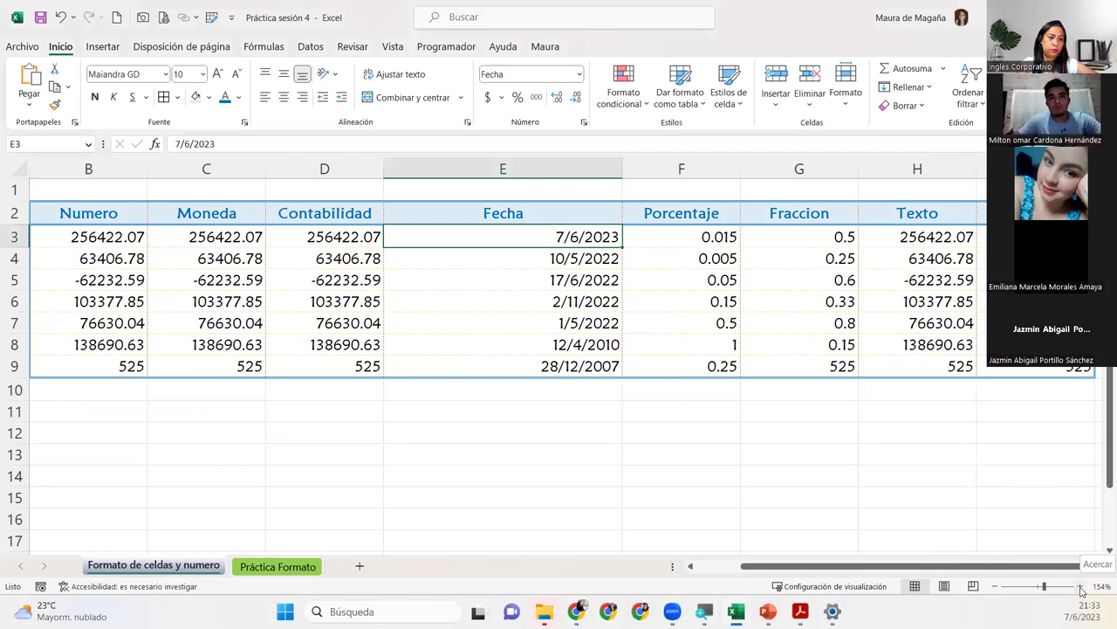
{"action": "left_click", "coordinate": [1081, 586]}
{"action": "left_click", "coordinate": [1080, 586]}
{"action": "left_click", "coordinate": [1080, 586]}
{"action": "double_click", "coordinate": [1080, 586]}
{"action": "double_click", "coordinate": [1081, 586]}
{"action": "double_click", "coordinate": [1081, 586]}
{"action": "left_click", "coordinate": [1080, 585]}
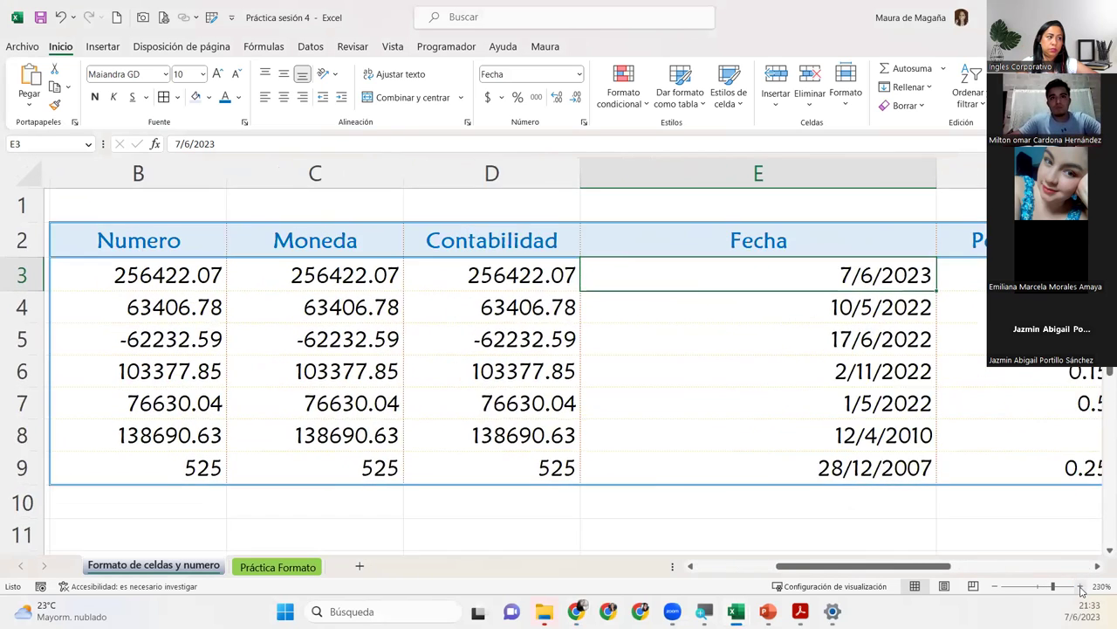
{"action": "left_click", "coordinate": [1081, 586]}
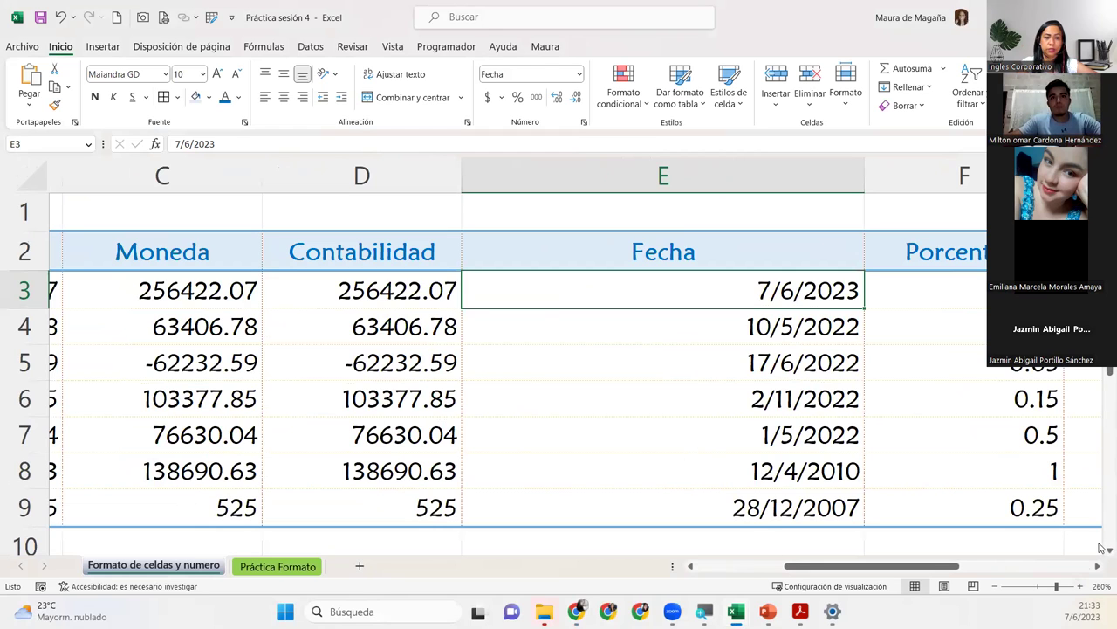
{"action": "left_click", "coordinate": [1041, 589]}
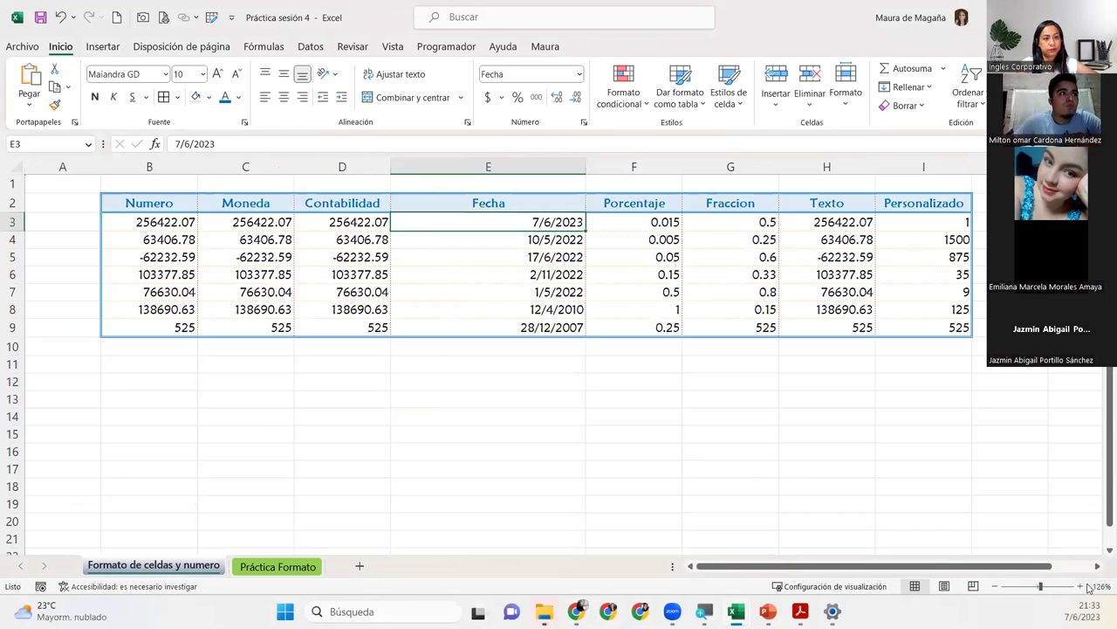
{"action": "left_click", "coordinate": [1080, 587]}
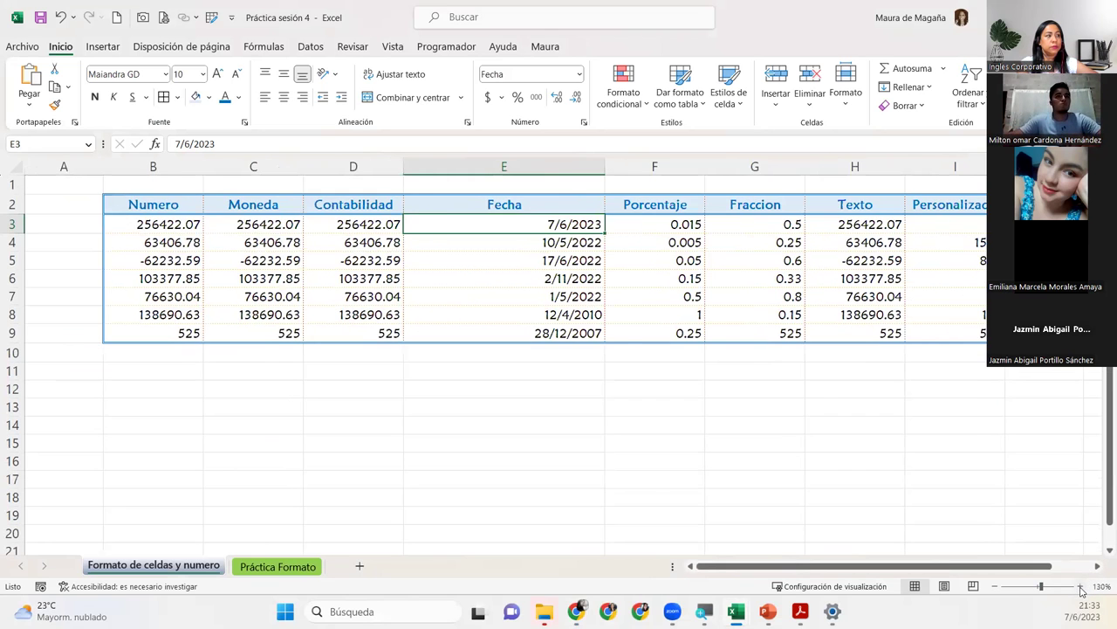
{"action": "left_click", "coordinate": [1081, 586]}
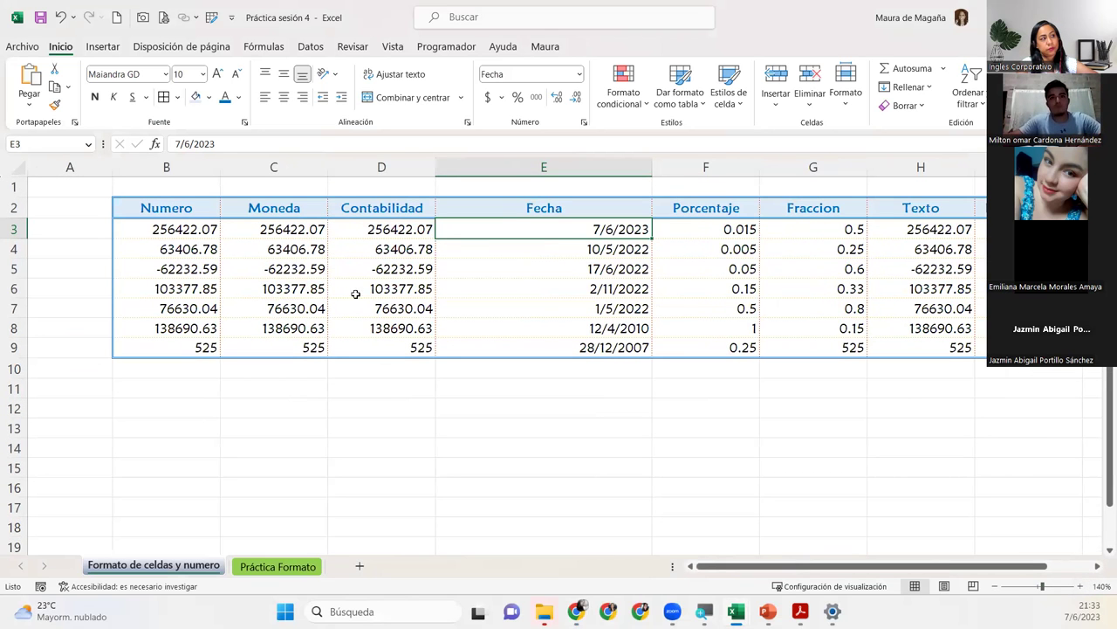
{"action": "left_click", "coordinate": [361, 262]}
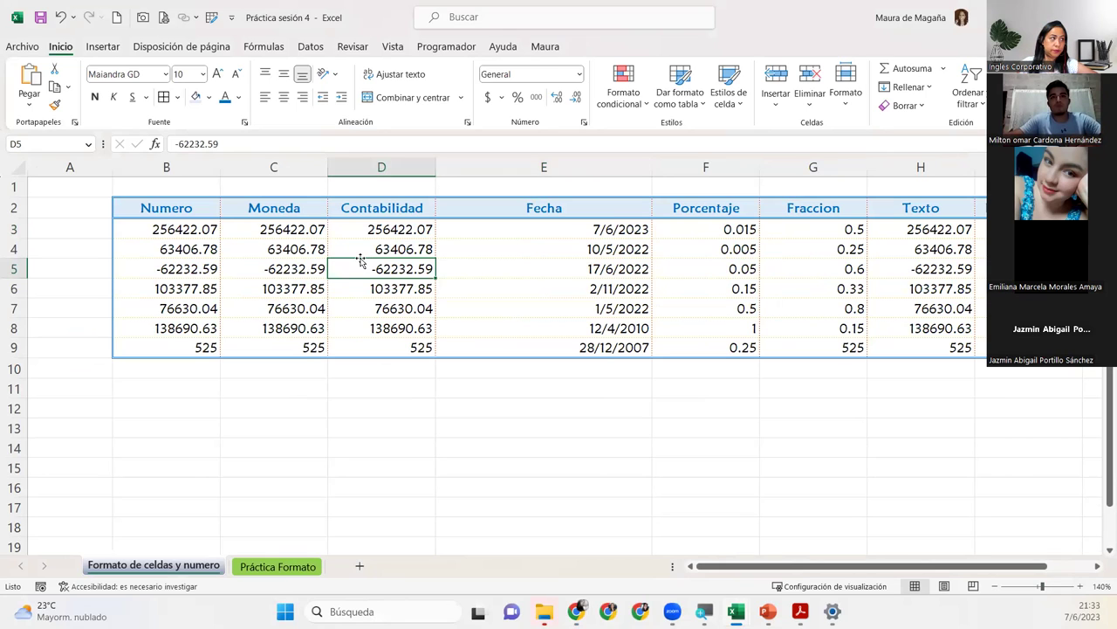
Step: Select the Numero header row B2:H2 together with the data block B3:H9
{"action": "key", "text": "Up"}
{"action": "key", "text": "Up"}
{"action": "key", "text": "Up"}
{"action": "key", "text": "Up"}
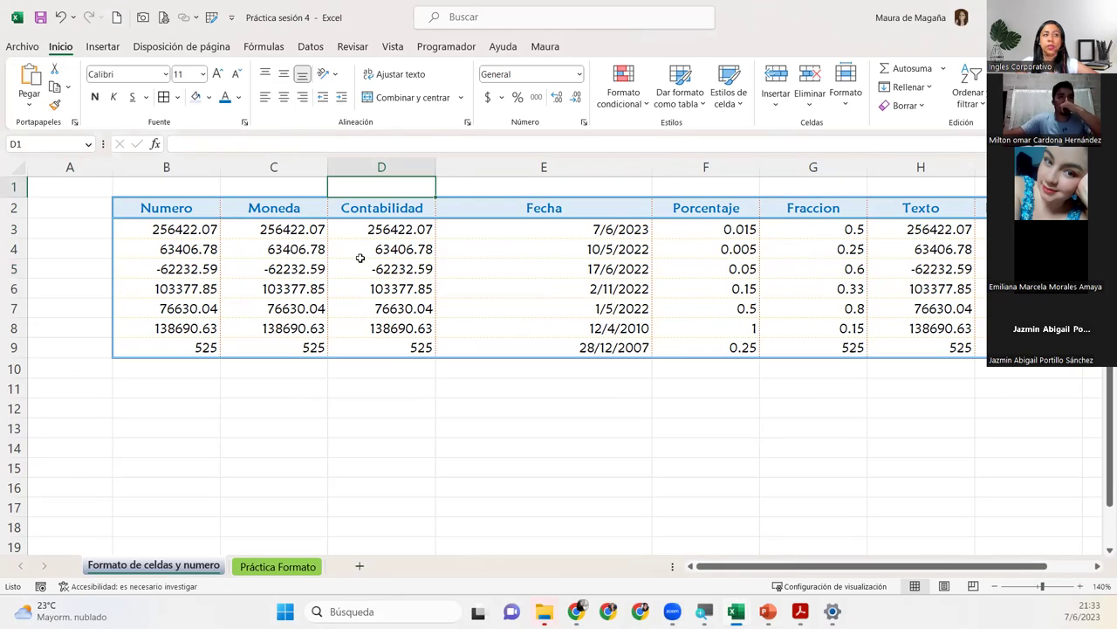
{"action": "key", "text": "Left"}
{"action": "key", "text": "Left"}
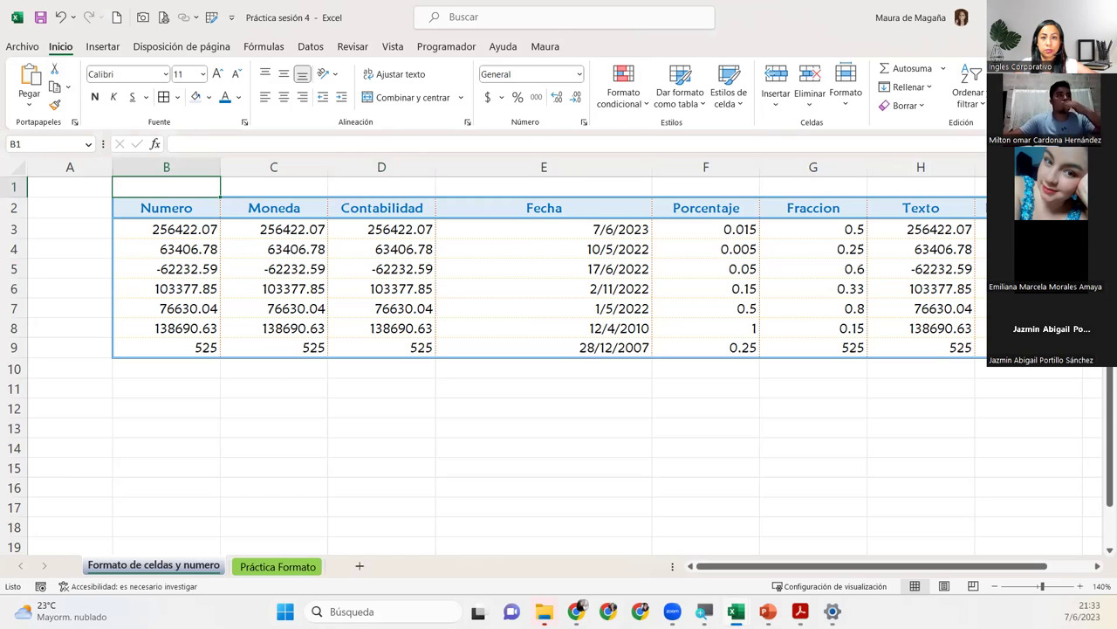
{"action": "key", "text": "alt+Tab"}
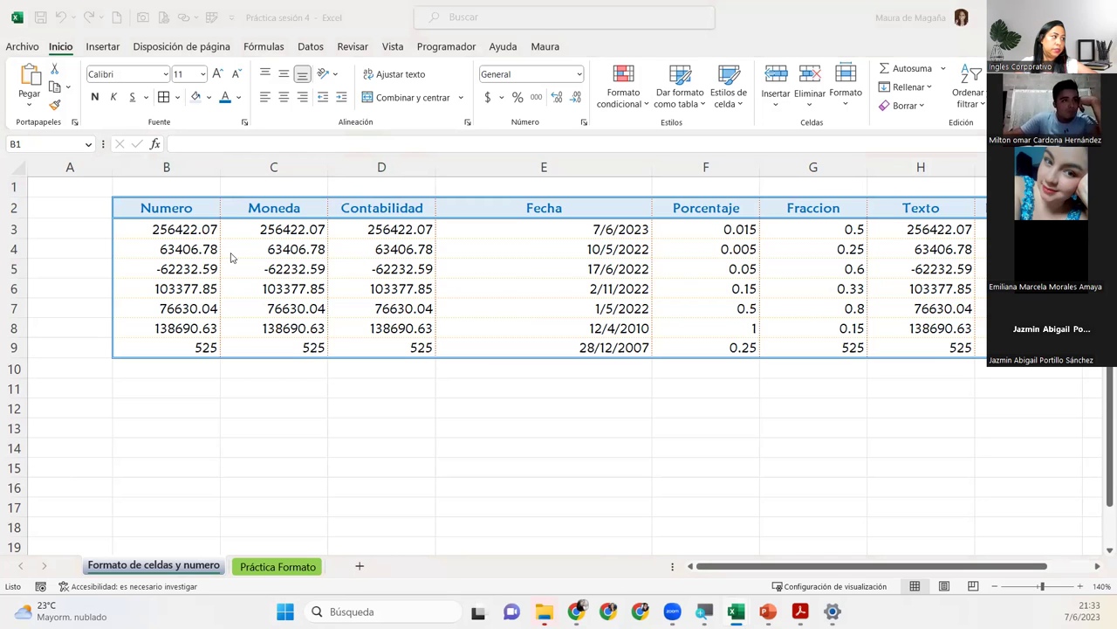
{"action": "left_click", "coordinate": [177, 205]}
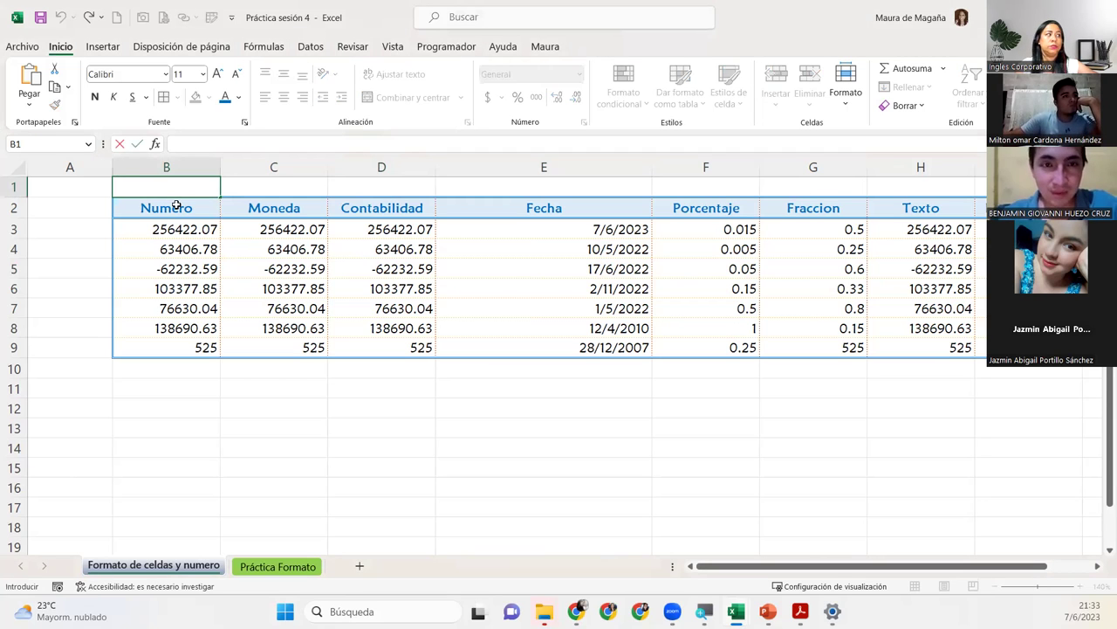
{"action": "left_click", "coordinate": [176, 205]}
{"action": "key", "text": "ctrl+shift+Right"}
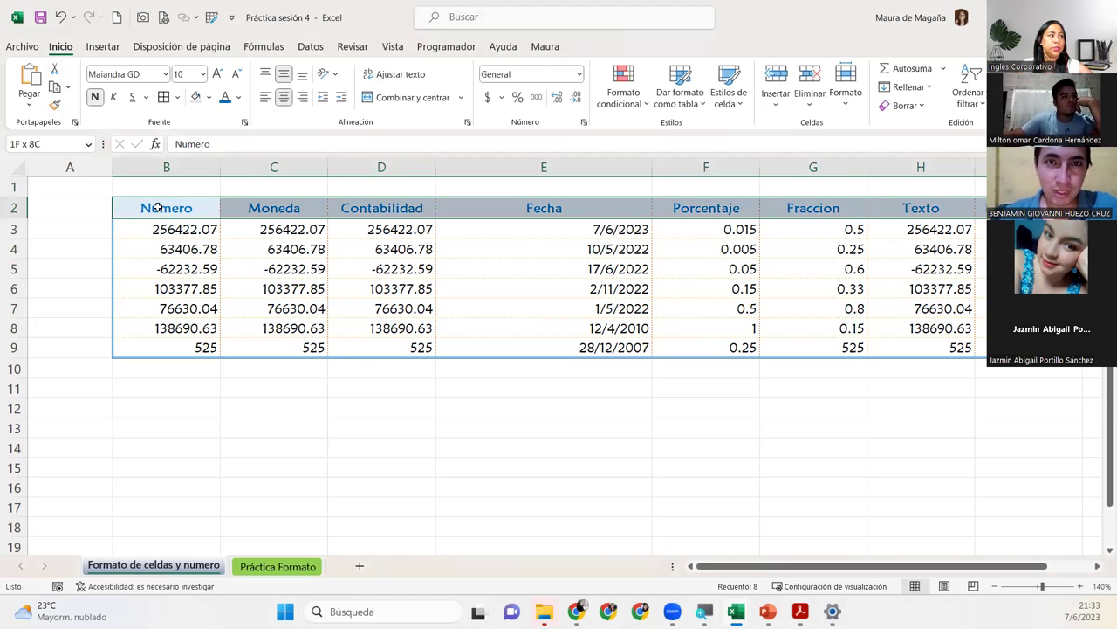
{"action": "left_click", "coordinate": [134, 237], "text": "ctrl"}
{"action": "key", "text": "ctrl+shift+Down"}
{"action": "key", "text": "ctrl+shift+Right"}
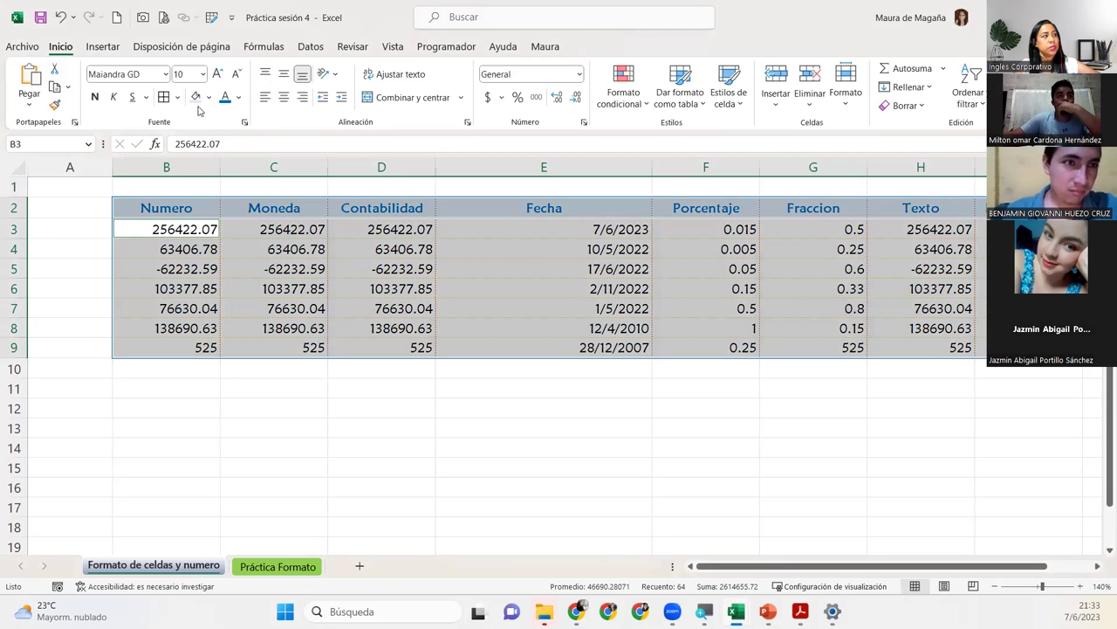
{"action": "left_click", "coordinate": [245, 121]}
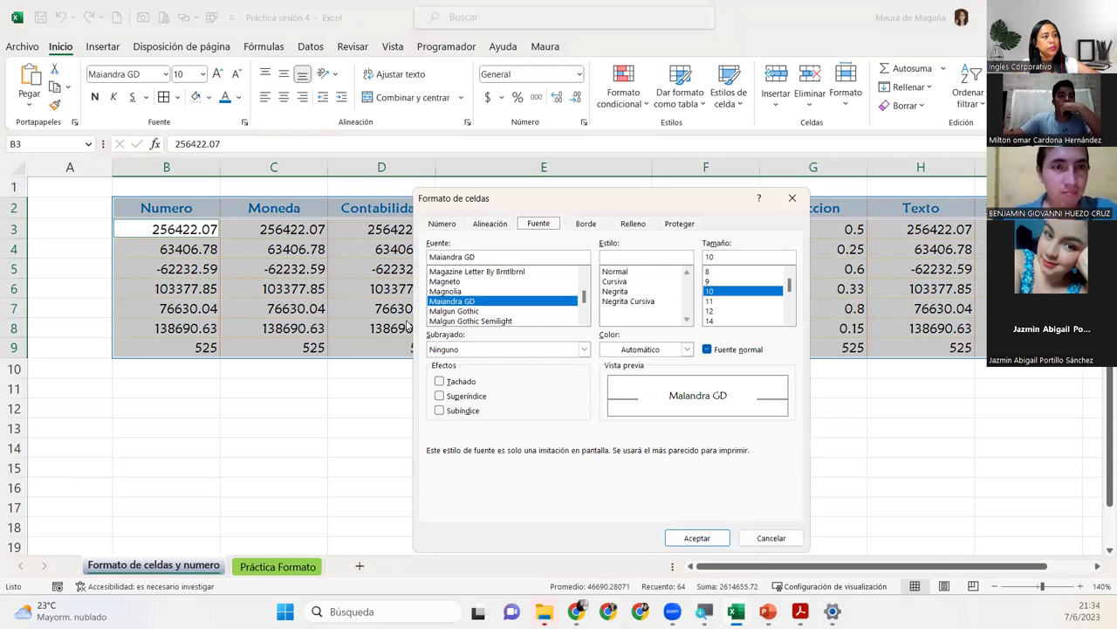
{"action": "left_click", "coordinate": [598, 225]}
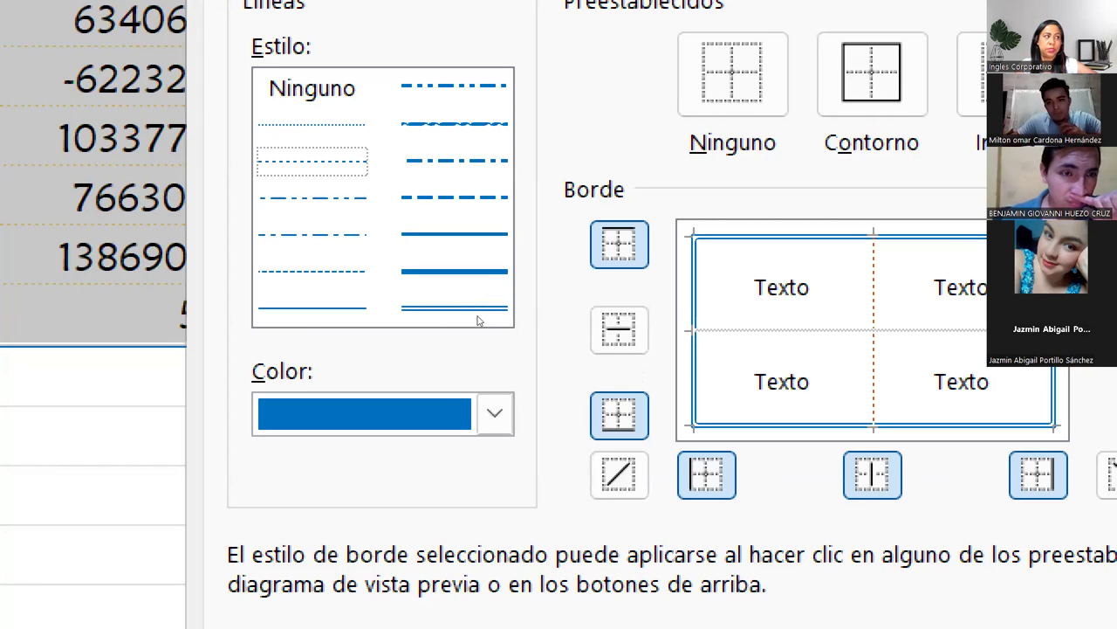
{"action": "key", "text": "Tab"}
{"action": "key", "text": "alt+Down"}
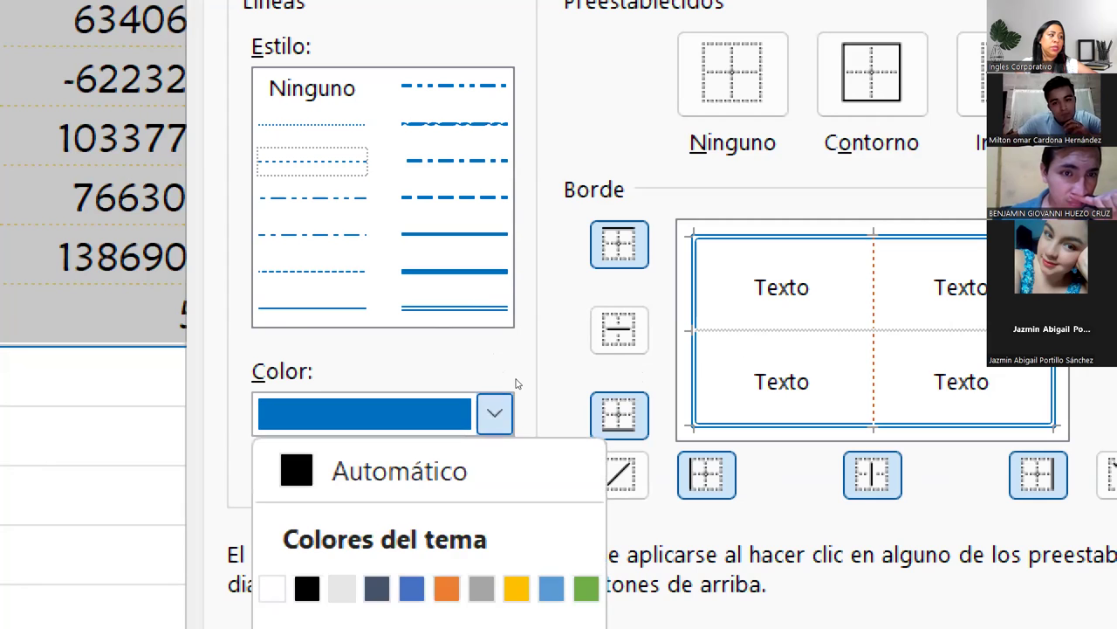
{"action": "key", "text": "Left"}
{"action": "key", "text": "Left"}
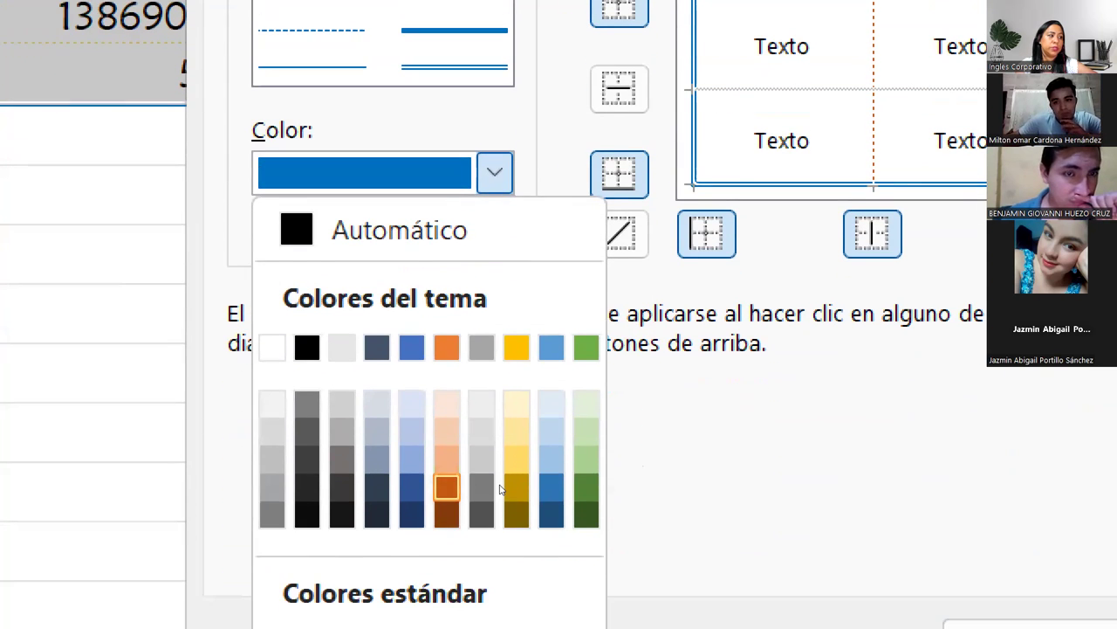
{"action": "key", "text": "Return"}
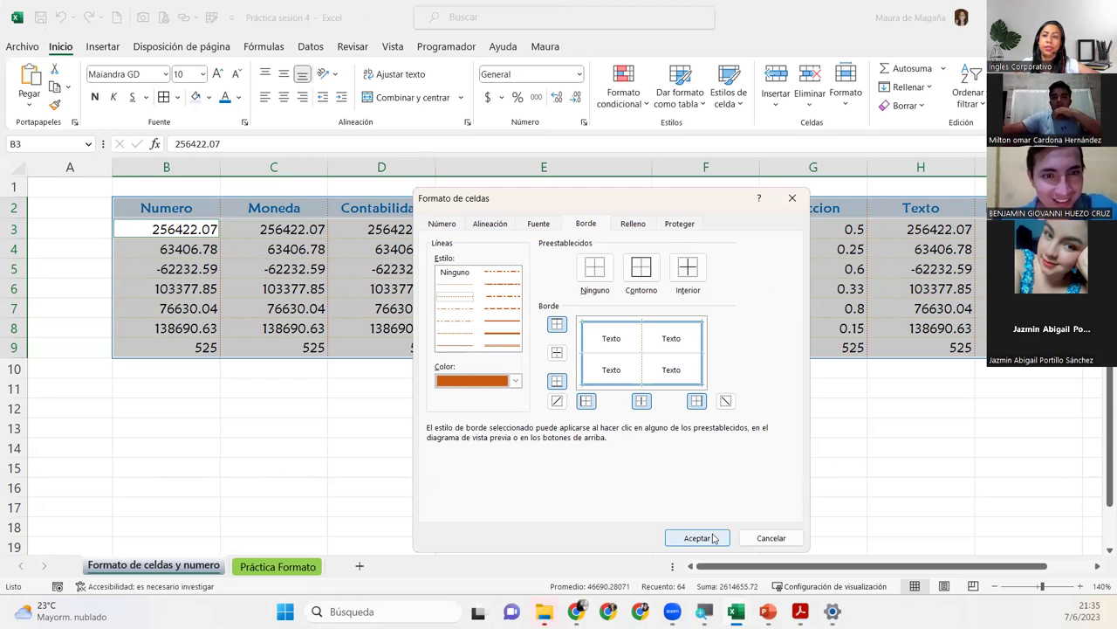
{"action": "left_click", "coordinate": [754, 534]}
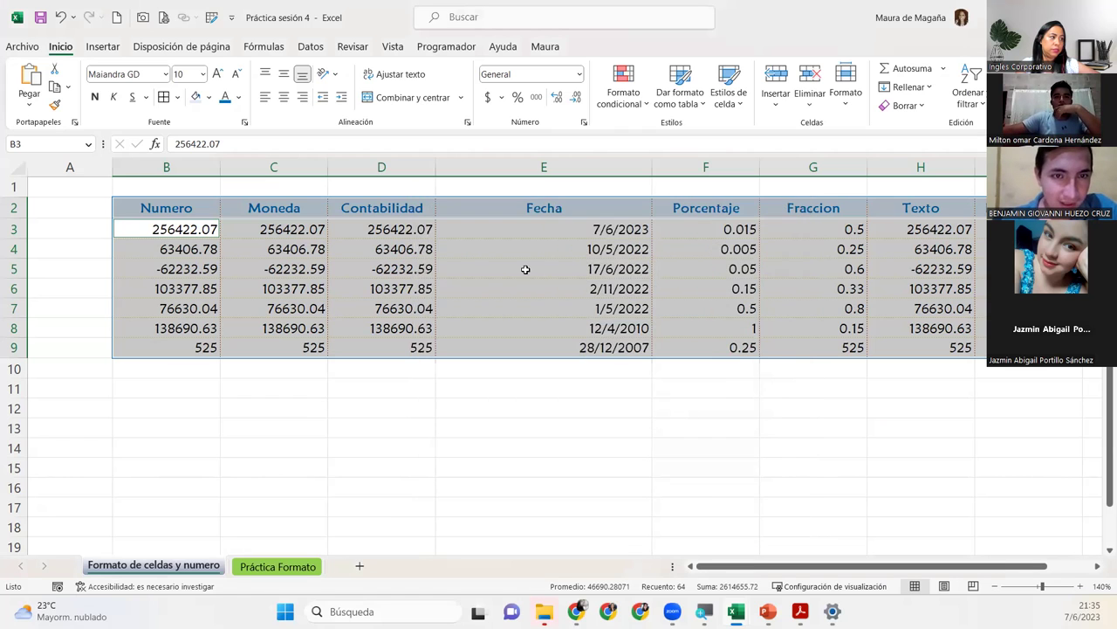
{"action": "left_click", "coordinate": [525, 269]}
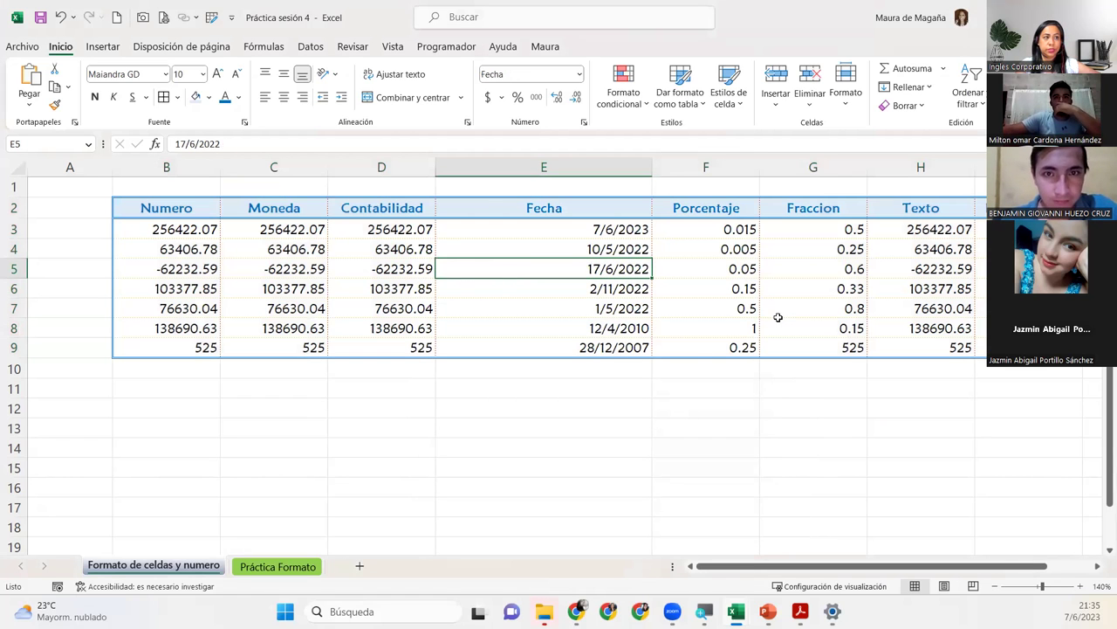
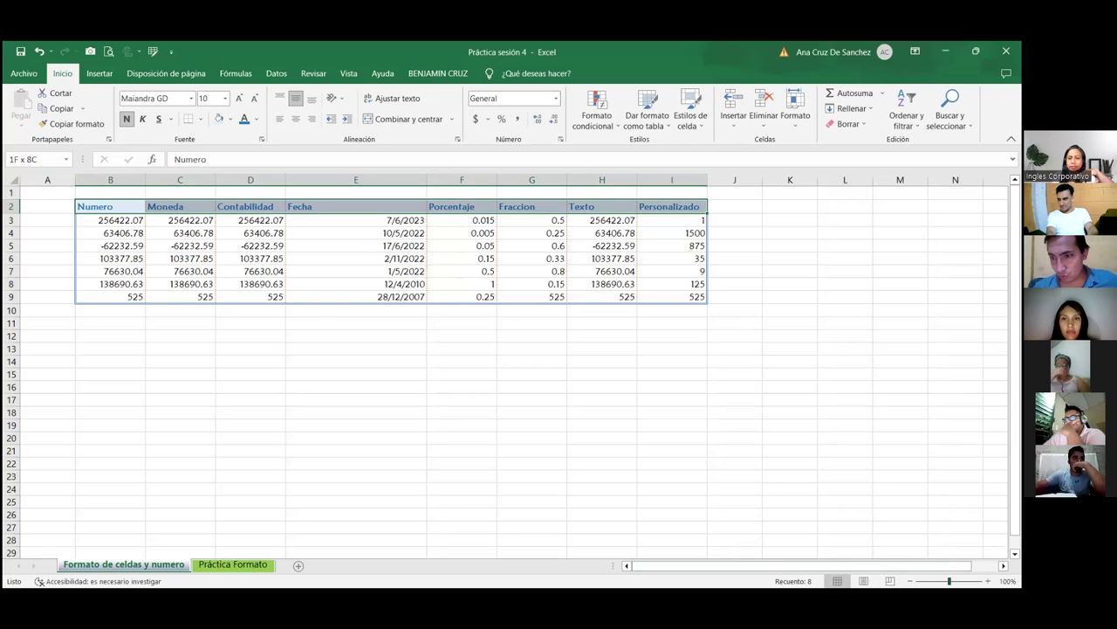
Step: Set the sheet zoom to 100% so the whole number-format table is visible
{"action": "scroll", "coordinate": [511, 366], "scroll_direction": "up", "scroll_amount": 4, "text": "ctrl"}
{"action": "scroll", "coordinate": [511, 367], "scroll_direction": "up", "scroll_amount": 2, "text": "ctrl"}
{"action": "scroll", "coordinate": [510, 367], "scroll_direction": "up", "scroll_amount": 5, "text": "ctrl"}
{"action": "scroll", "coordinate": [451, 341], "scroll_direction": "up", "scroll_amount": 3, "text": "ctrl"}
{"action": "scroll", "coordinate": [451, 340], "scroll_direction": "up", "scroll_amount": 3, "text": "ctrl"}
{"action": "scroll", "coordinate": [451, 340], "scroll_direction": "up", "scroll_amount": 2, "text": "ctrl"}
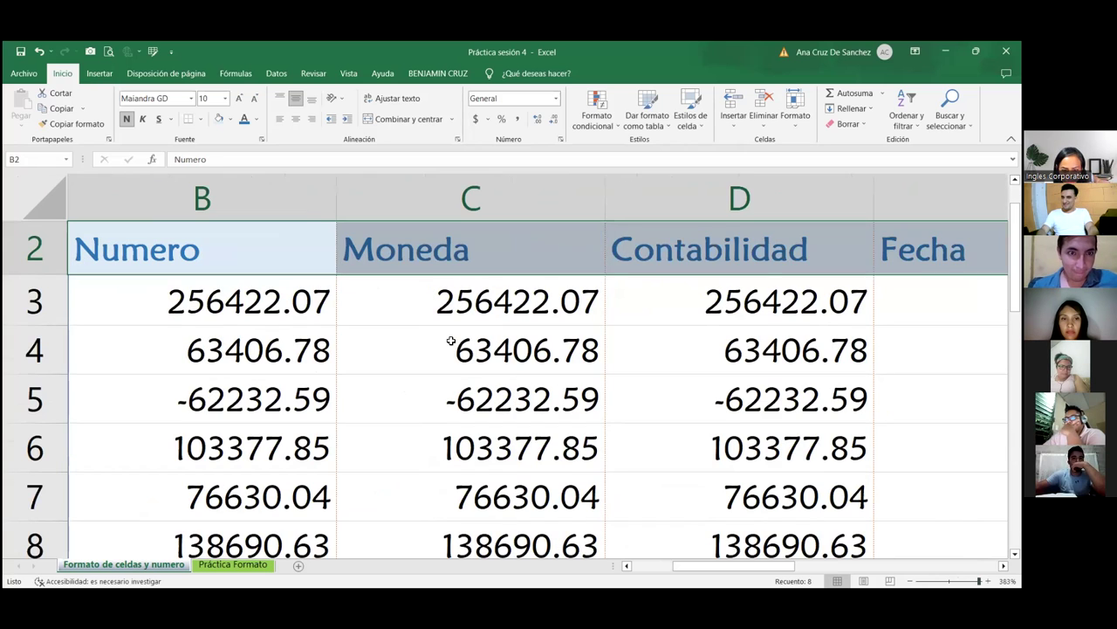
{"action": "left_click", "coordinate": [450, 341]}
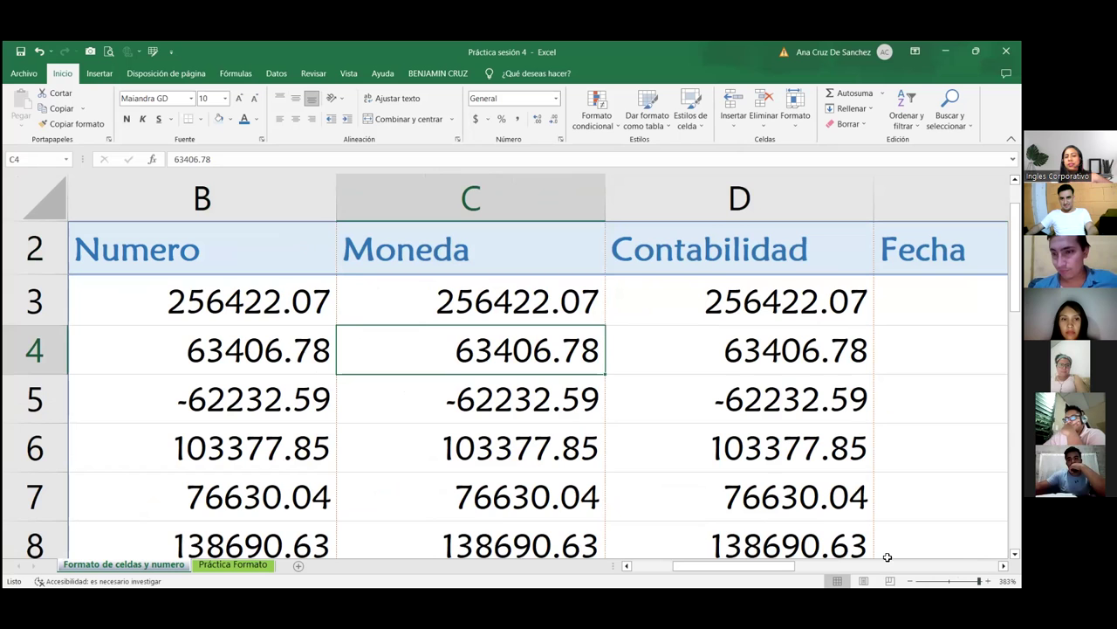
{"action": "left_click", "coordinate": [910, 582]}
{"action": "left_click", "coordinate": [909, 582]}
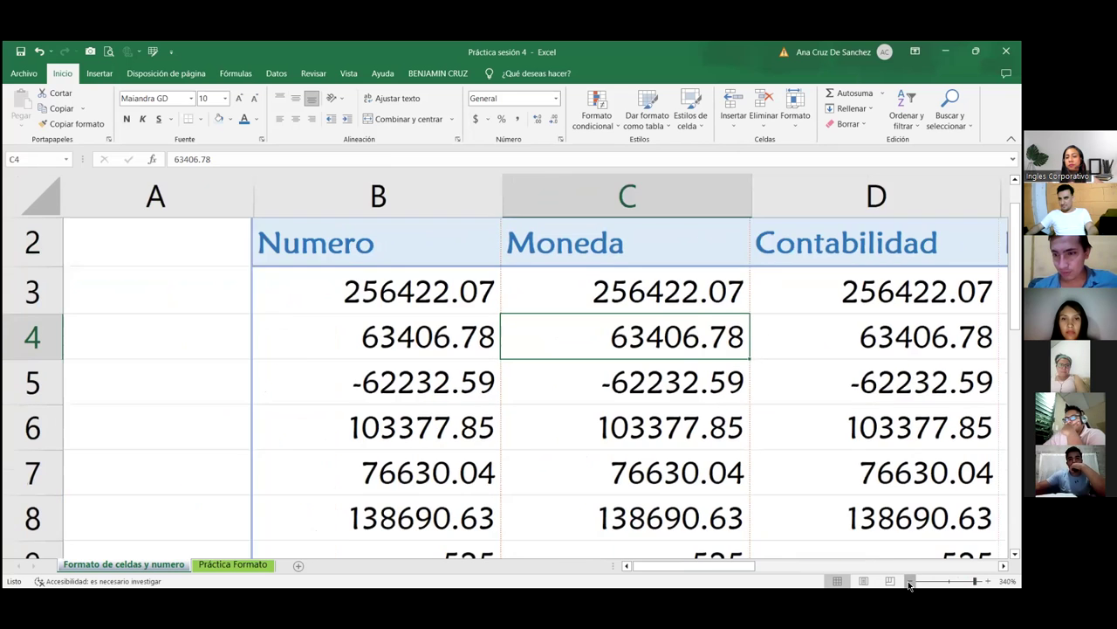
{"action": "left_click", "coordinate": [910, 581]}
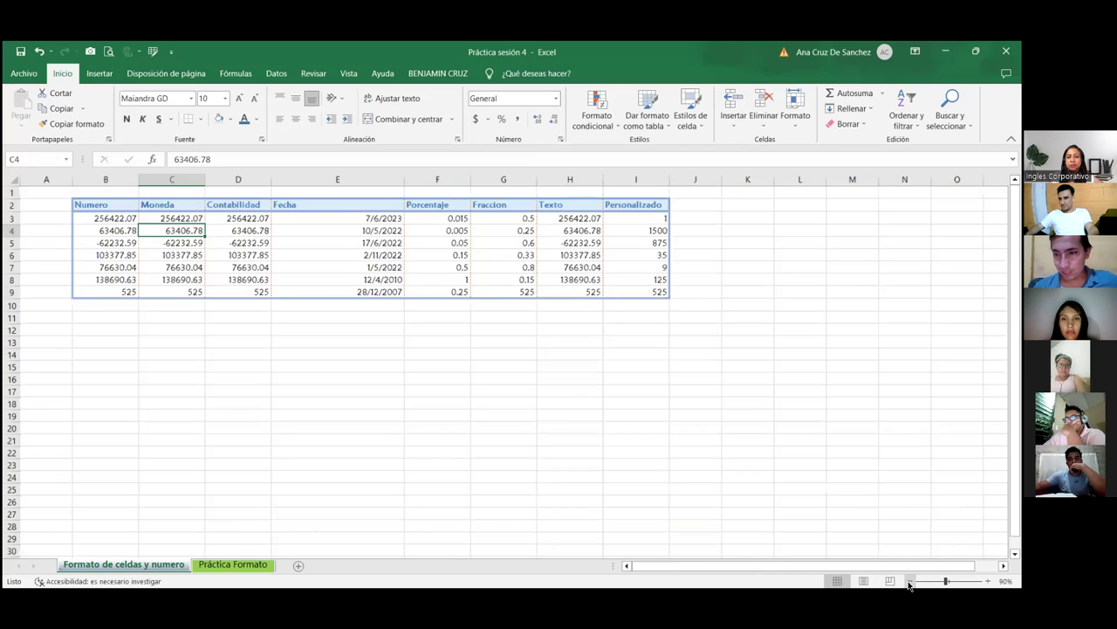
{"action": "left_click", "coordinate": [909, 582]}
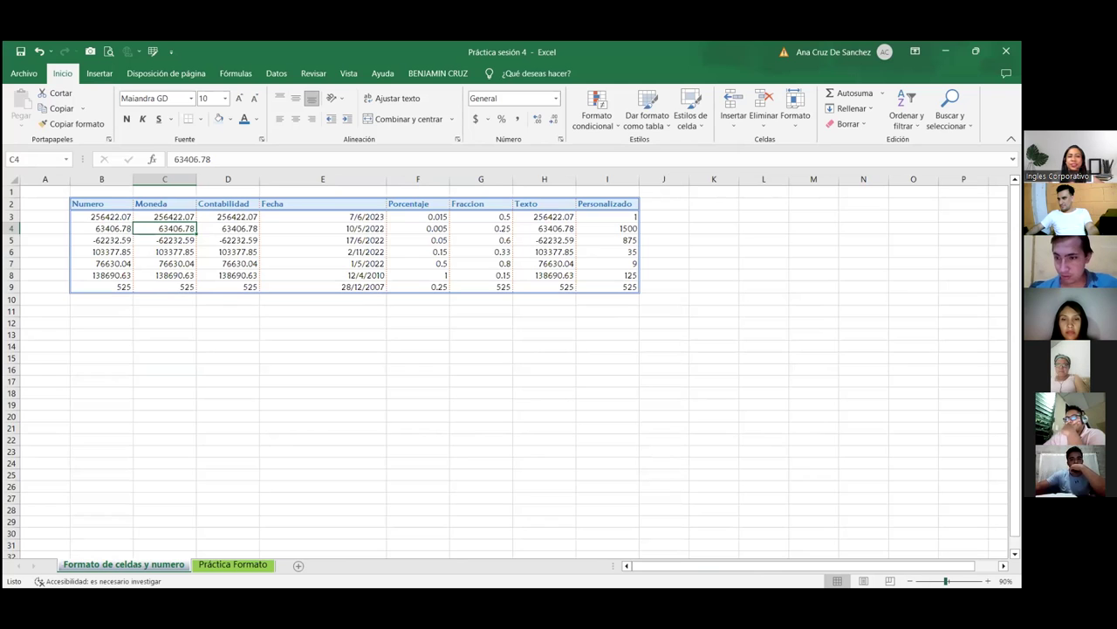
{"action": "left_click", "coordinate": [1006, 580]}
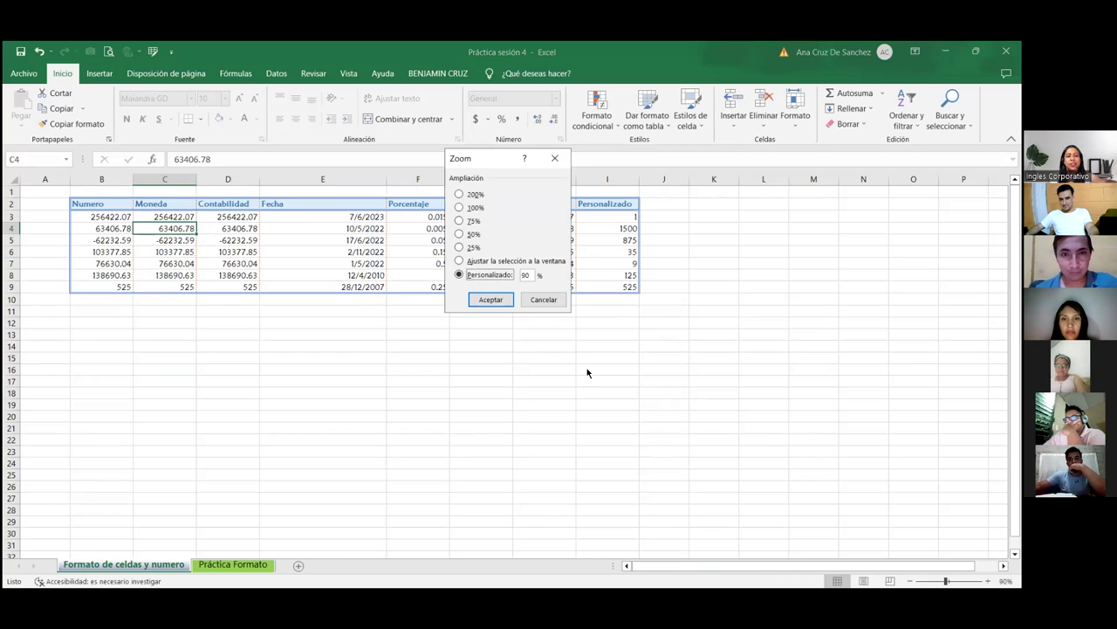
{"action": "left_click", "coordinate": [472, 210]}
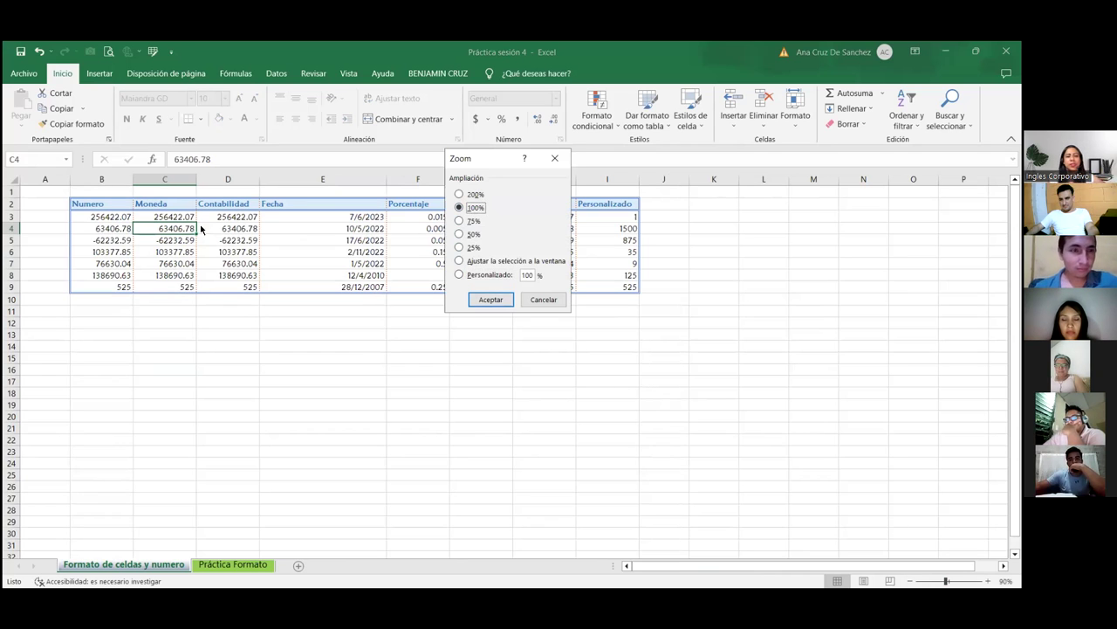
{"action": "left_click", "coordinate": [491, 298]}
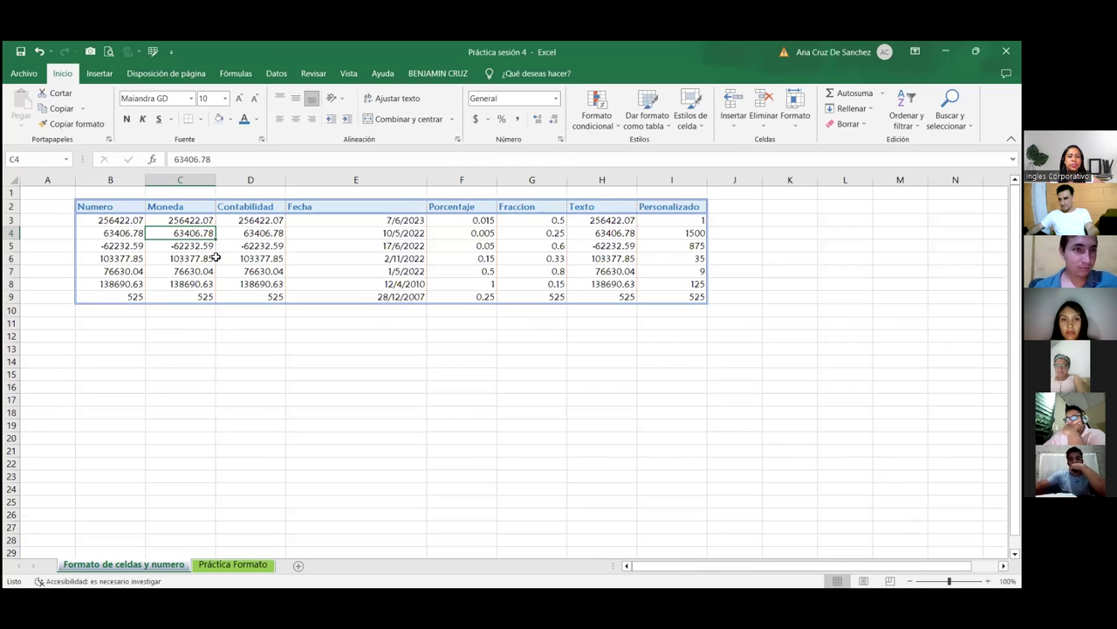
Step: Select the whole table from B2 and open Formato de celdas from the Fuente group
{"action": "left_click", "coordinate": [117, 216]}
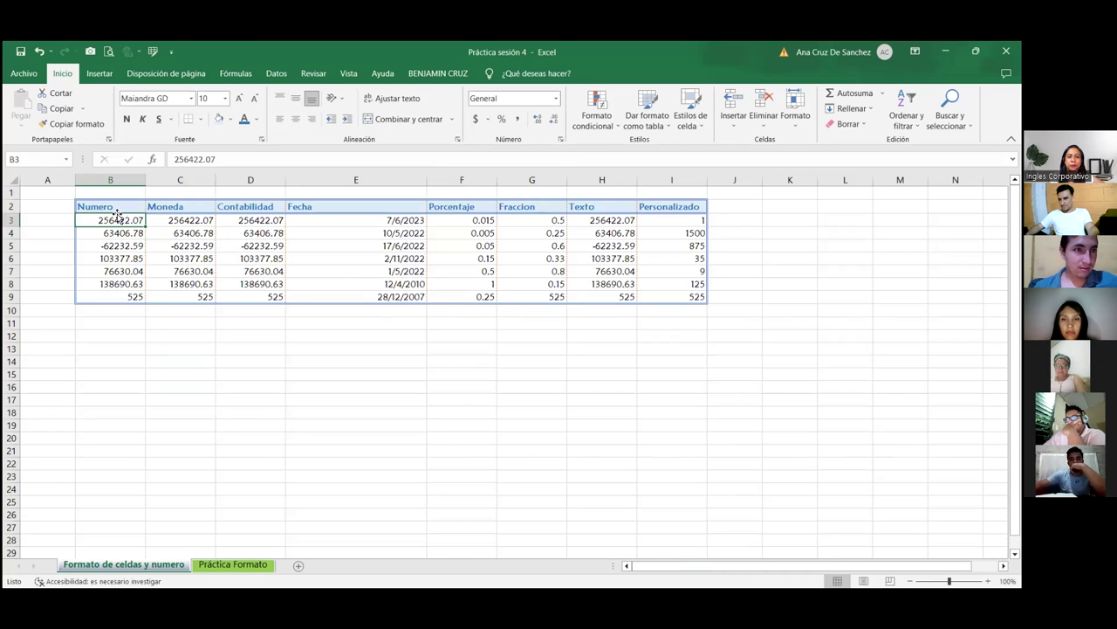
{"action": "key", "text": "Up"}
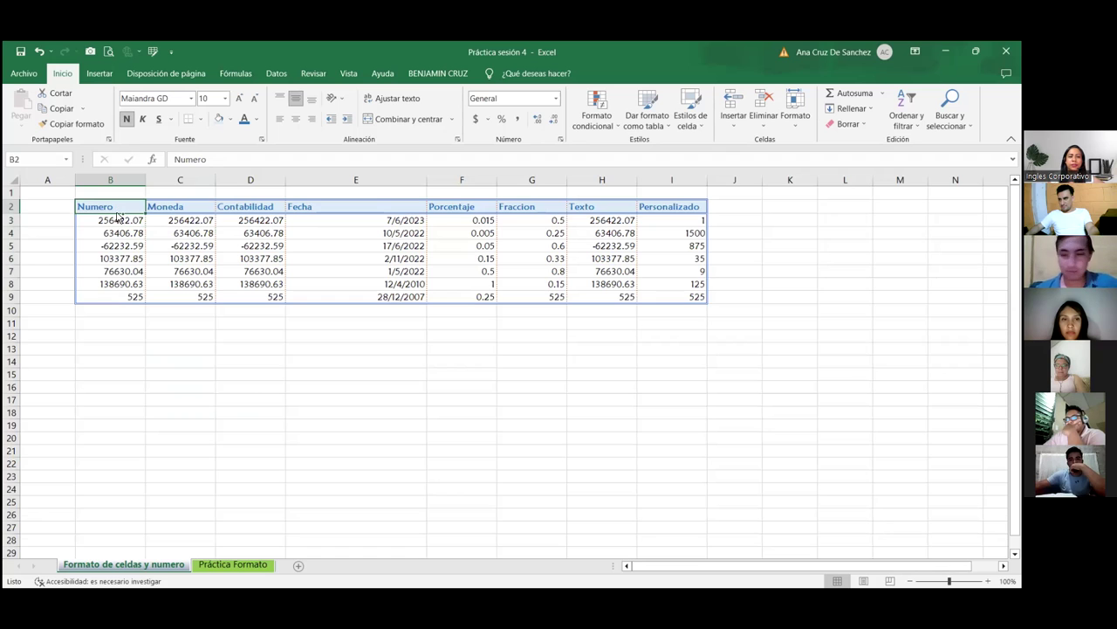
{"action": "key", "text": "ctrl+shift+Right"}
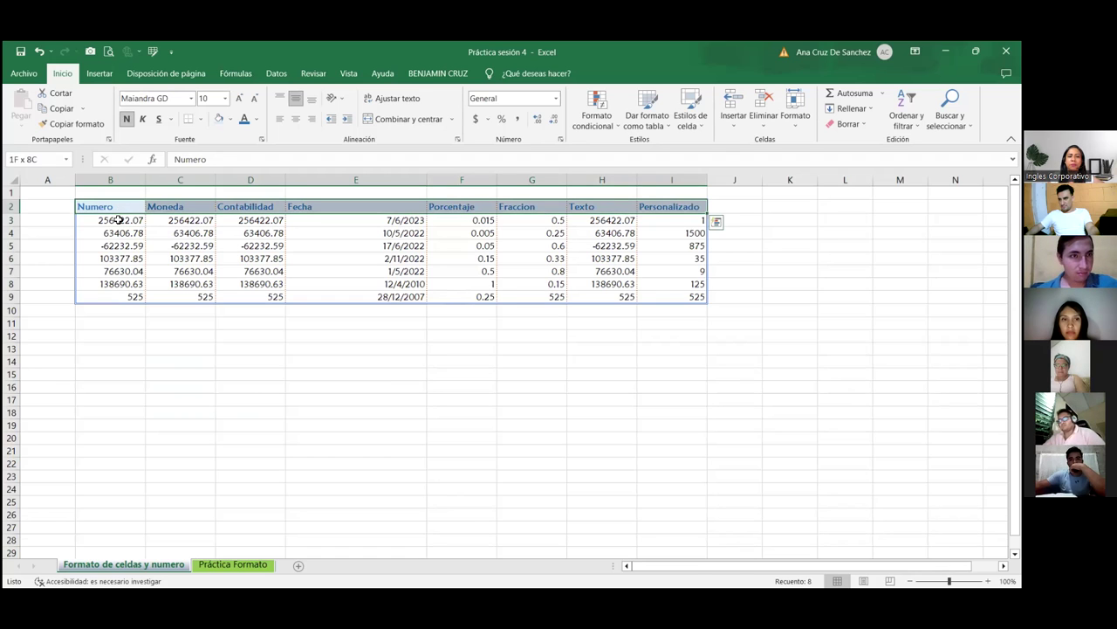
{"action": "left_click", "coordinate": [119, 220]}
{"action": "key", "text": "ctrl+shift+End"}
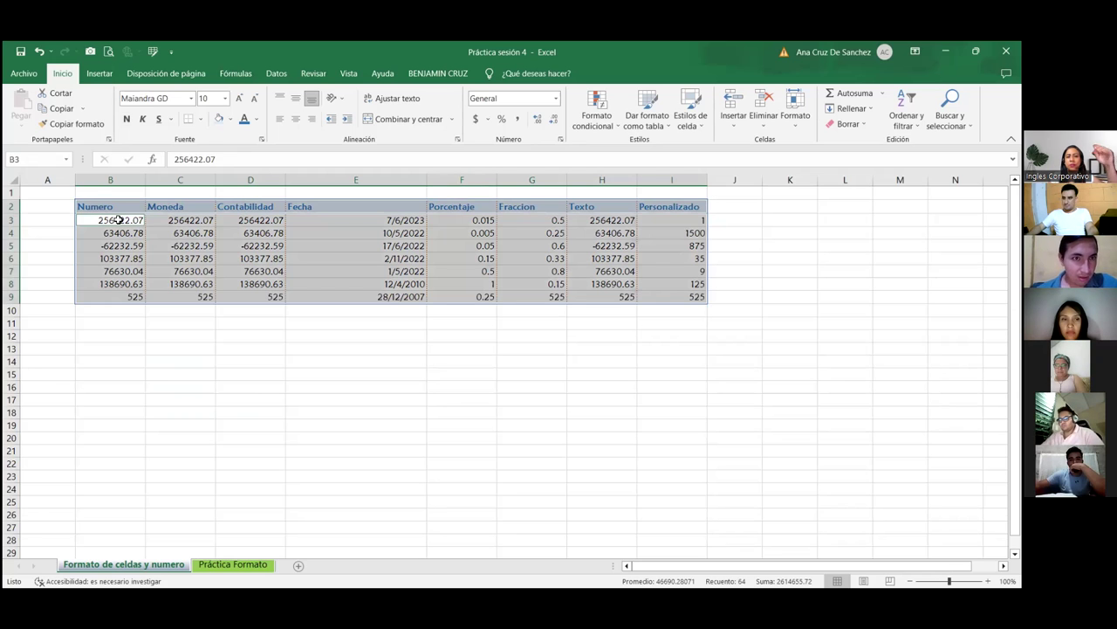
{"action": "left_click", "coordinate": [260, 139]}
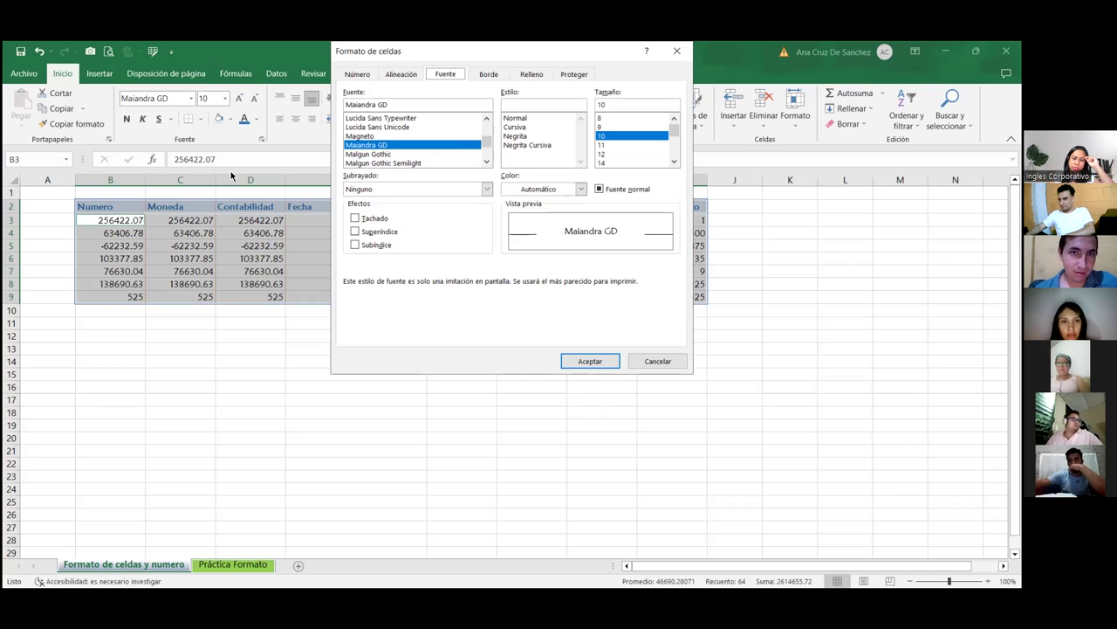
Step: On the Borde tab, choose the dotted line style and open the Color palette
{"action": "left_click", "coordinate": [478, 54]}
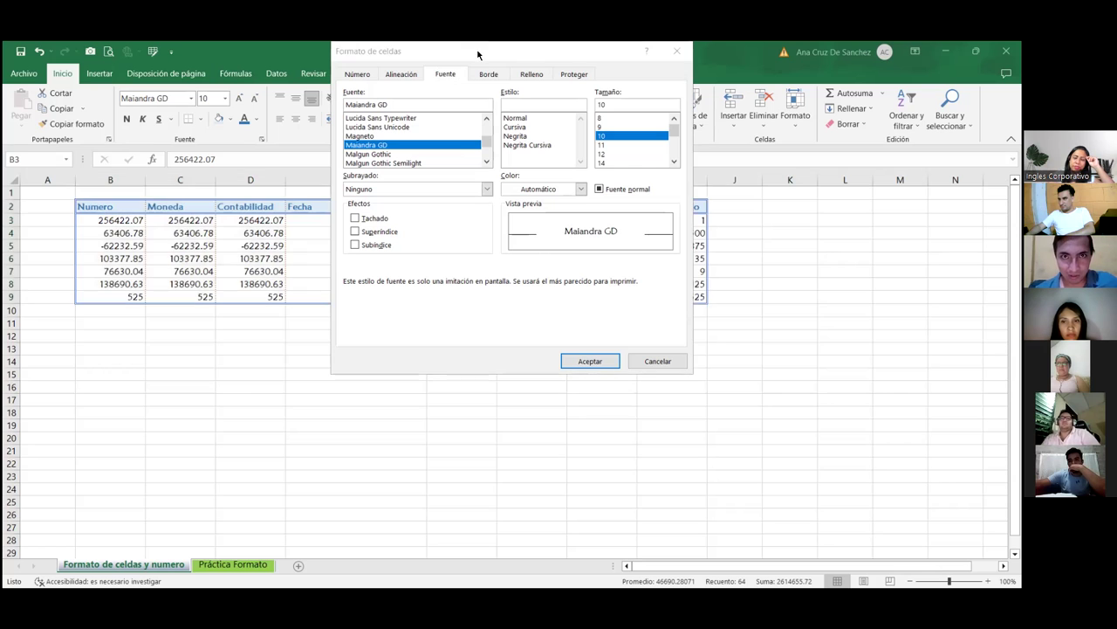
{"action": "left_click", "coordinate": [489, 74]}
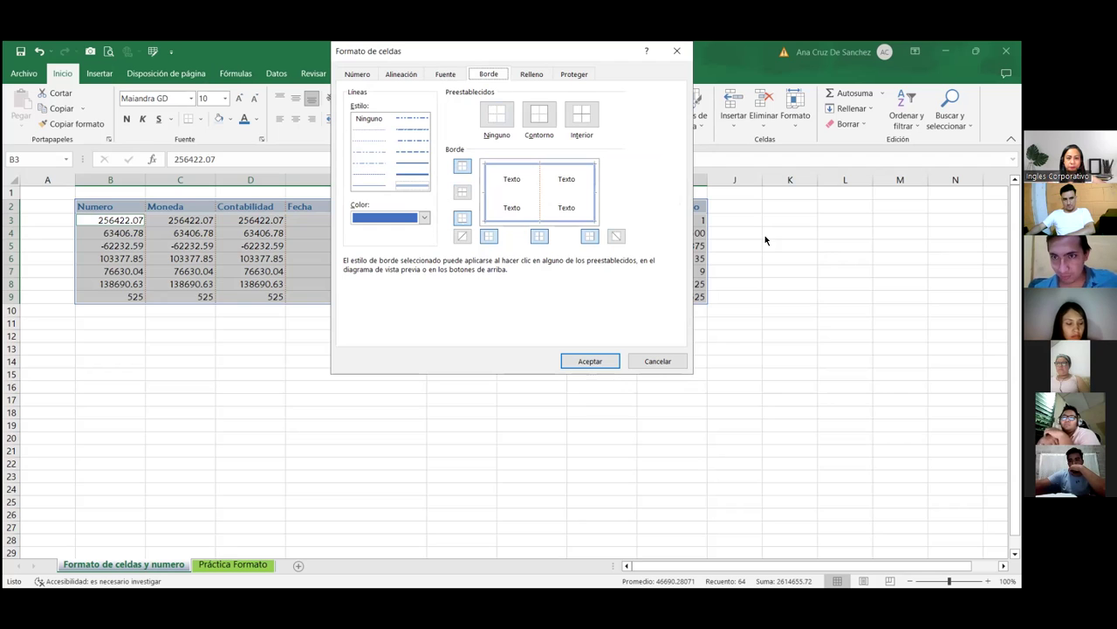
{"action": "left_click", "coordinate": [666, 363]}
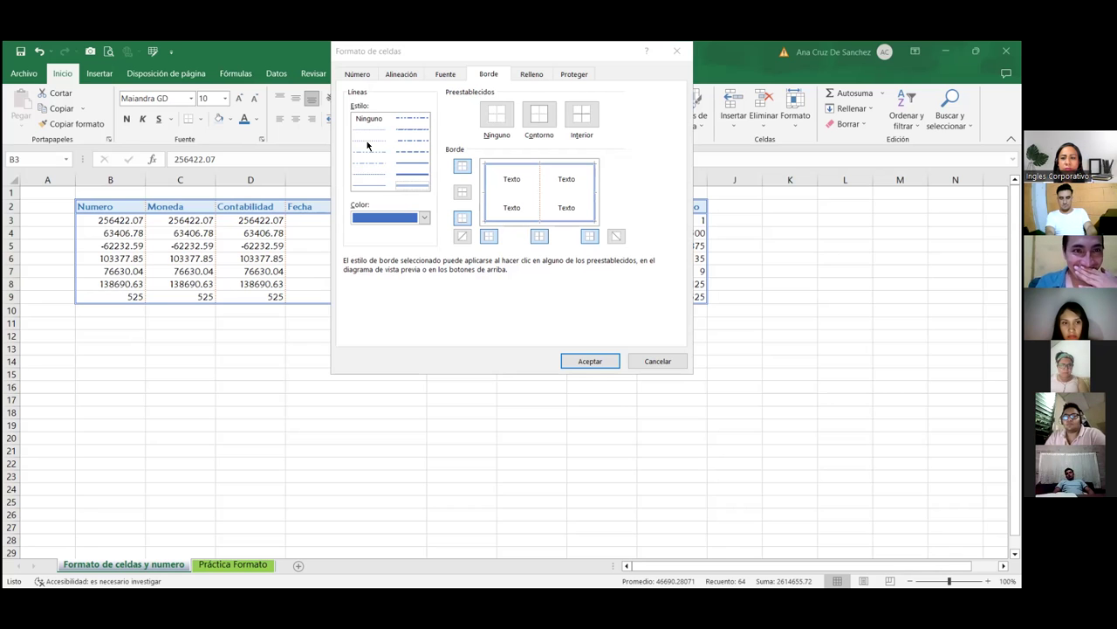
{"action": "left_click", "coordinate": [368, 146]}
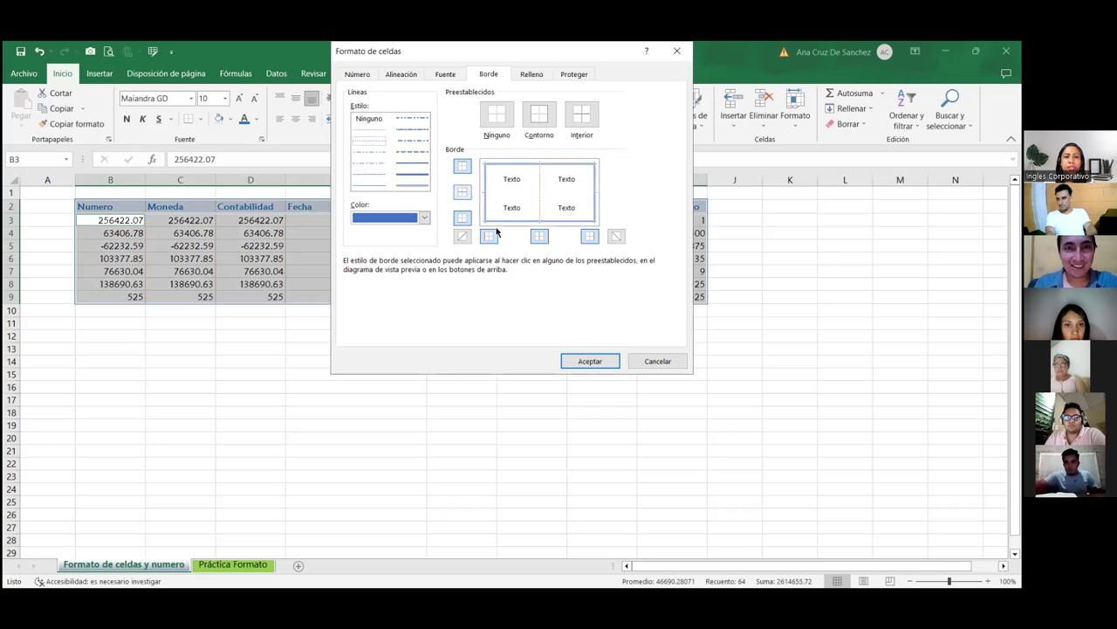
{"action": "left_click", "coordinate": [374, 139]}
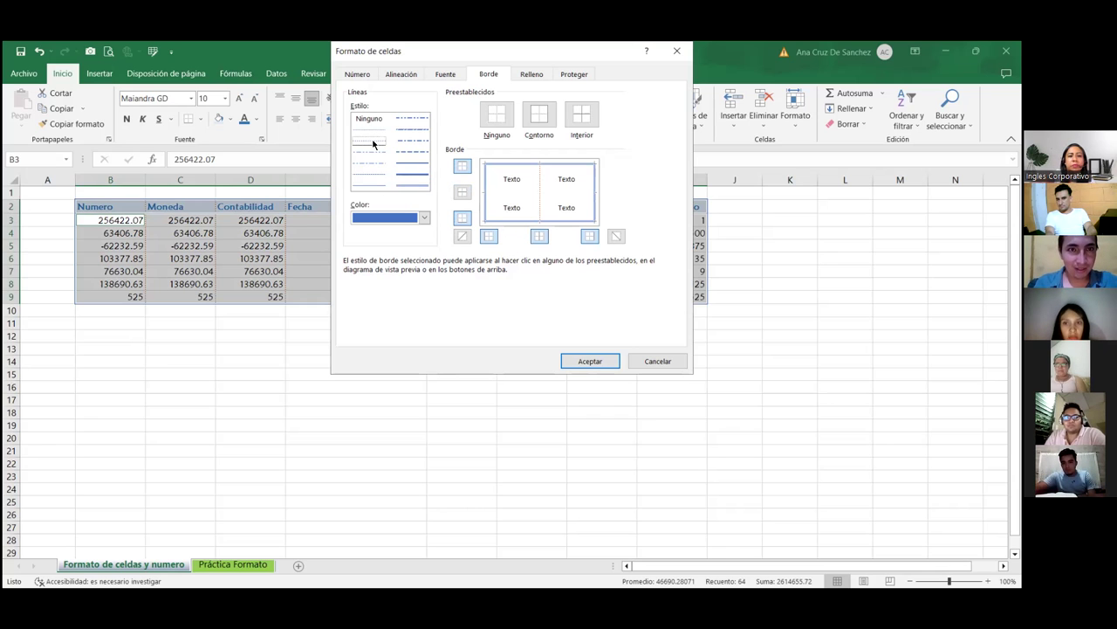
{"action": "left_click", "coordinate": [425, 219]}
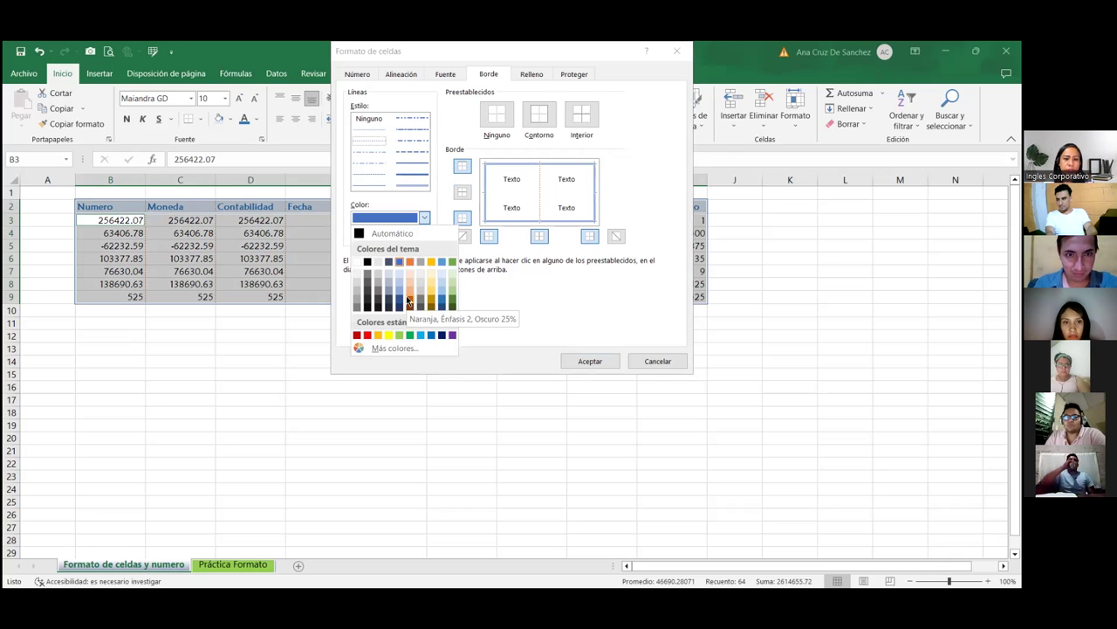
Step: Set the border colour to Oro, Énfasis 4, Oscuro 25% and add inside horizontal lines
{"action": "left_click", "coordinate": [408, 301]}
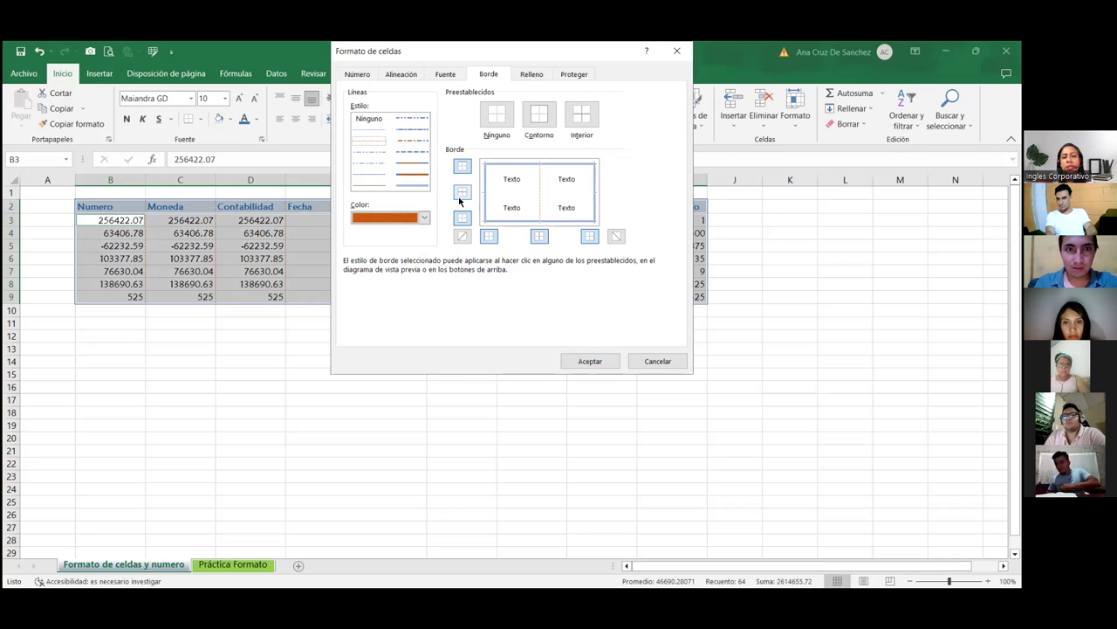
{"action": "left_click", "coordinate": [416, 219]}
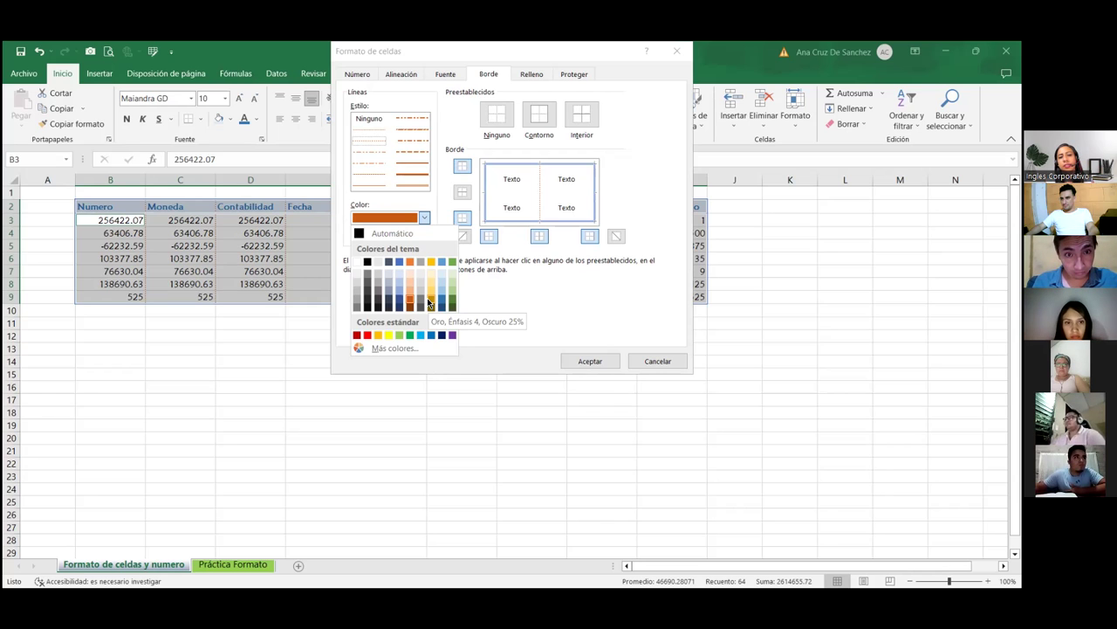
{"action": "left_click", "coordinate": [429, 302]}
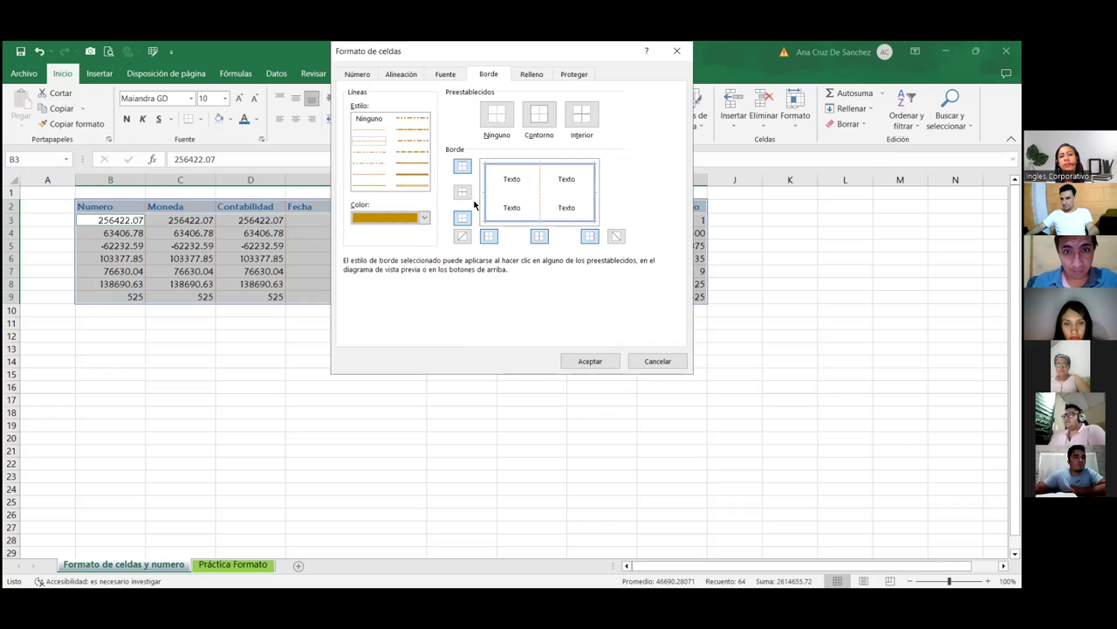
{"action": "left_click", "coordinate": [464, 195]}
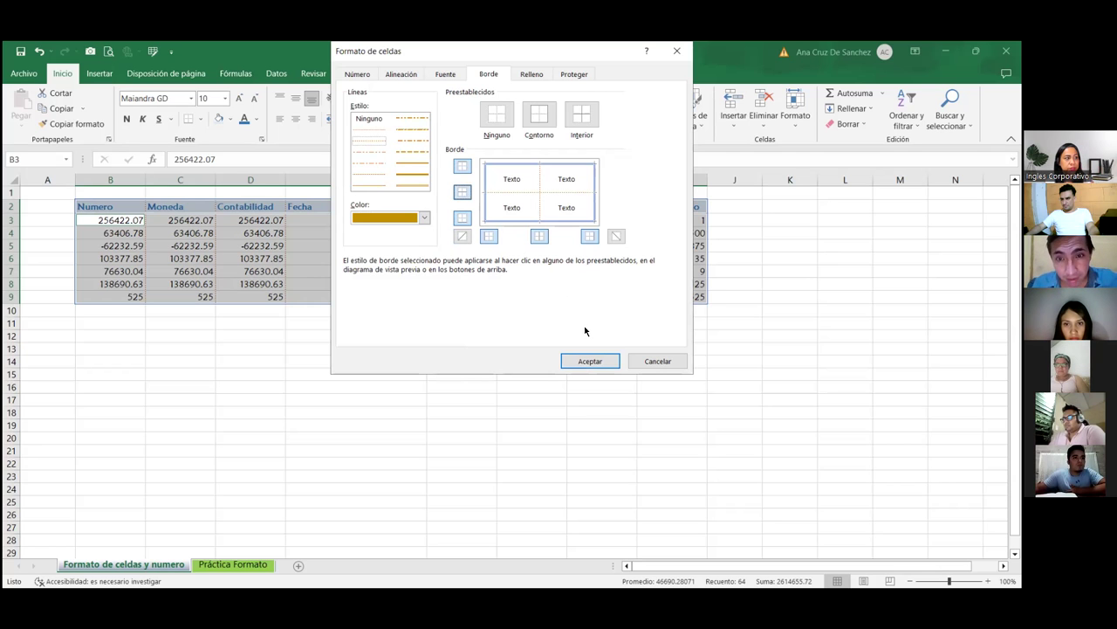
{"action": "left_click", "coordinate": [589, 360]}
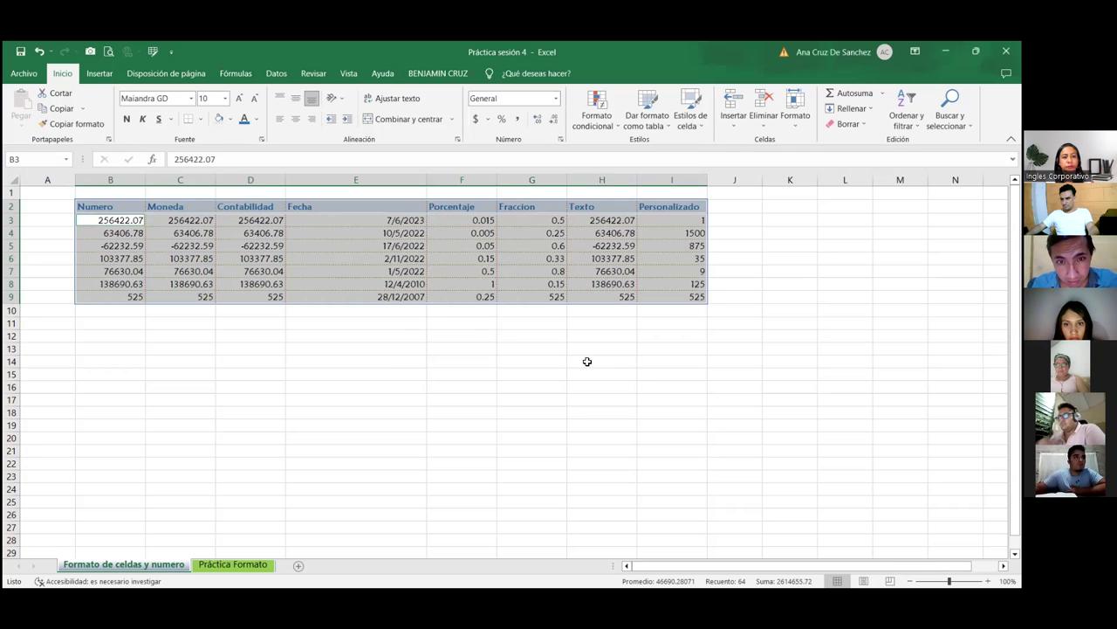
{"action": "left_click", "coordinate": [450, 301]}
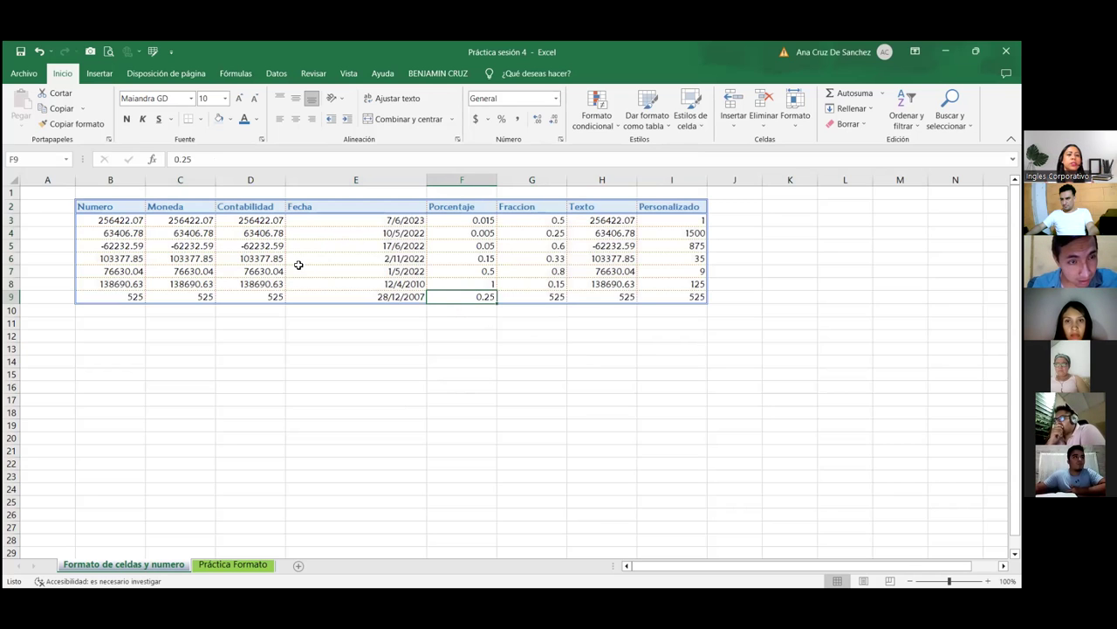
{"action": "mouse_move", "coordinate": [948, 580]}
{"action": "left_mouse_down"}
{"action": "mouse_move", "coordinate": [968, 580]}
{"action": "mouse_move", "coordinate": [948, 581]}
{"action": "left_mouse_up"}
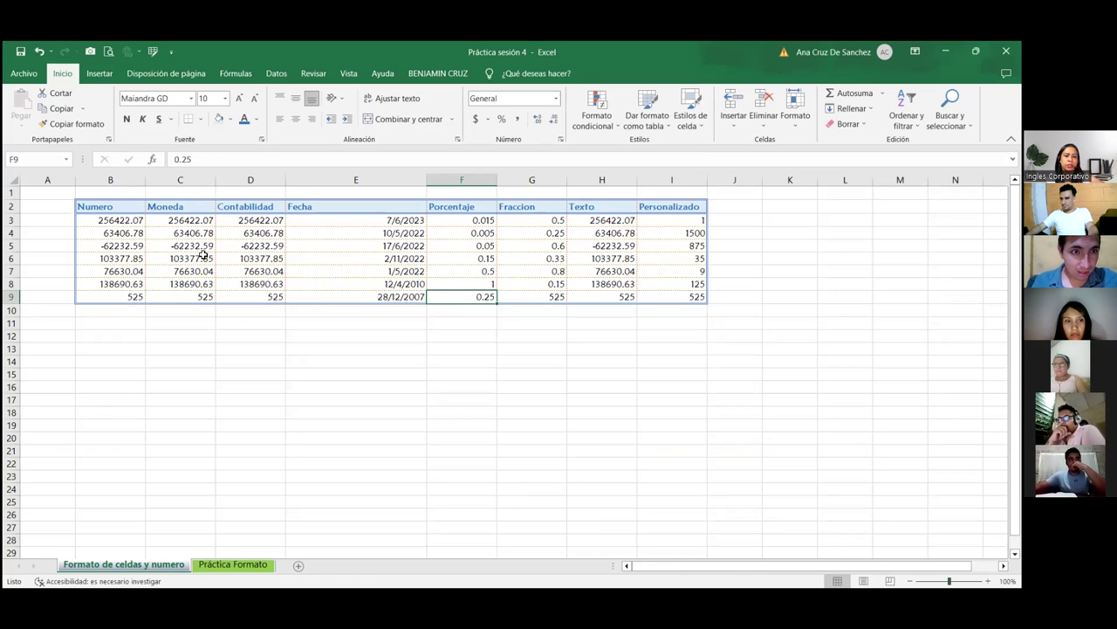
{"action": "left_click", "coordinate": [108, 206]}
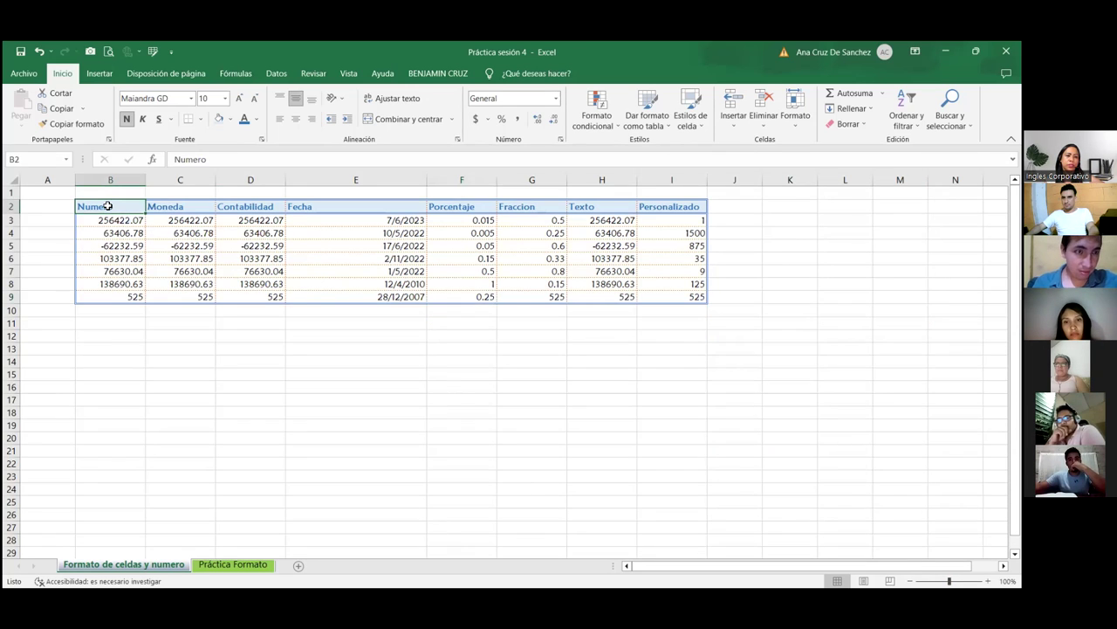
{"action": "key", "text": "ctrl+shift+Right"}
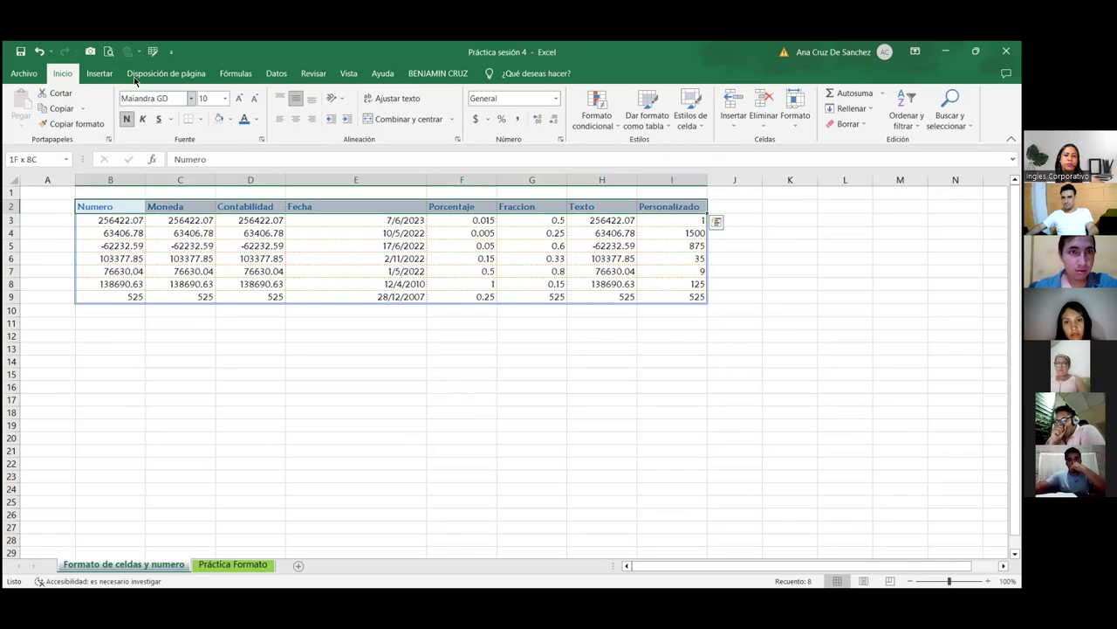
{"action": "left_click", "coordinate": [295, 121]}
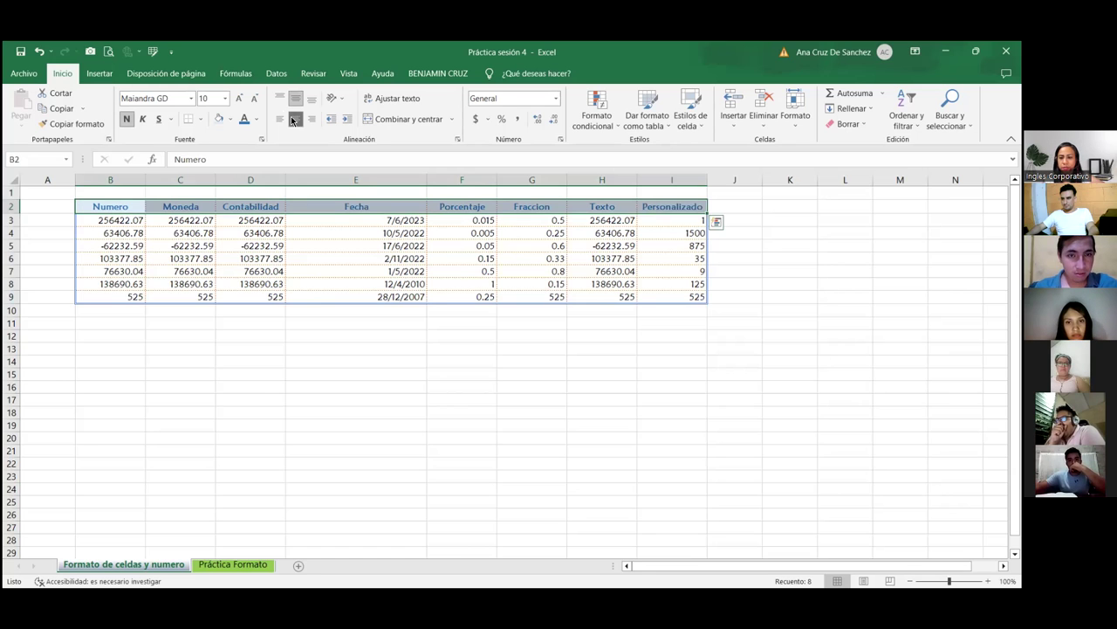
{"action": "key", "text": "Right"}
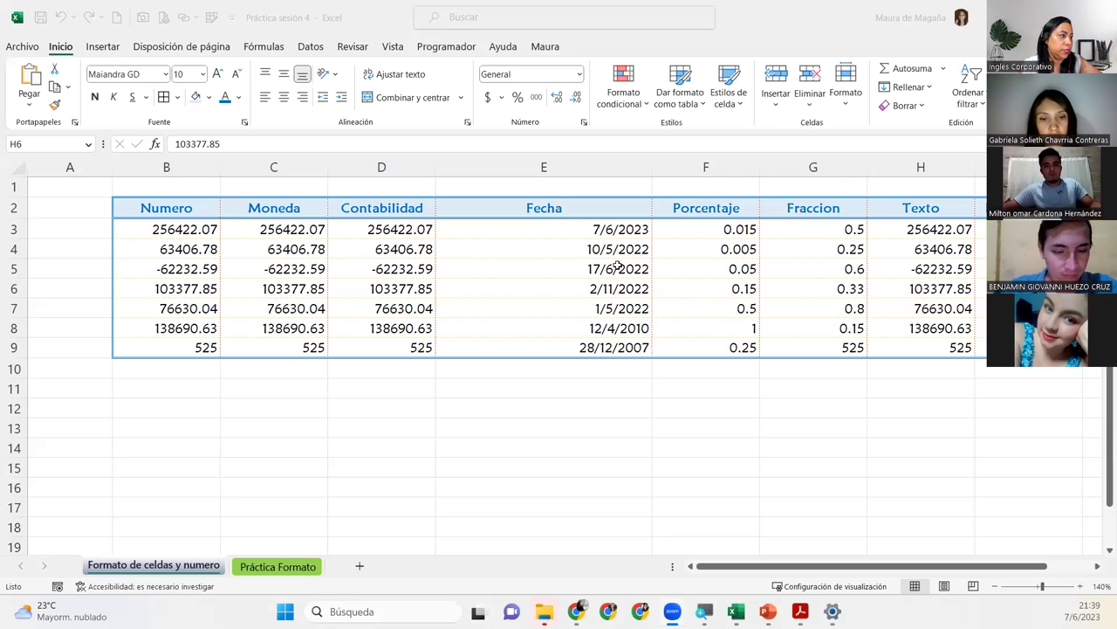
Step: Select rows 2 to 9 by their row headers and bring up their context menu
{"action": "left_click", "coordinate": [176, 226]}
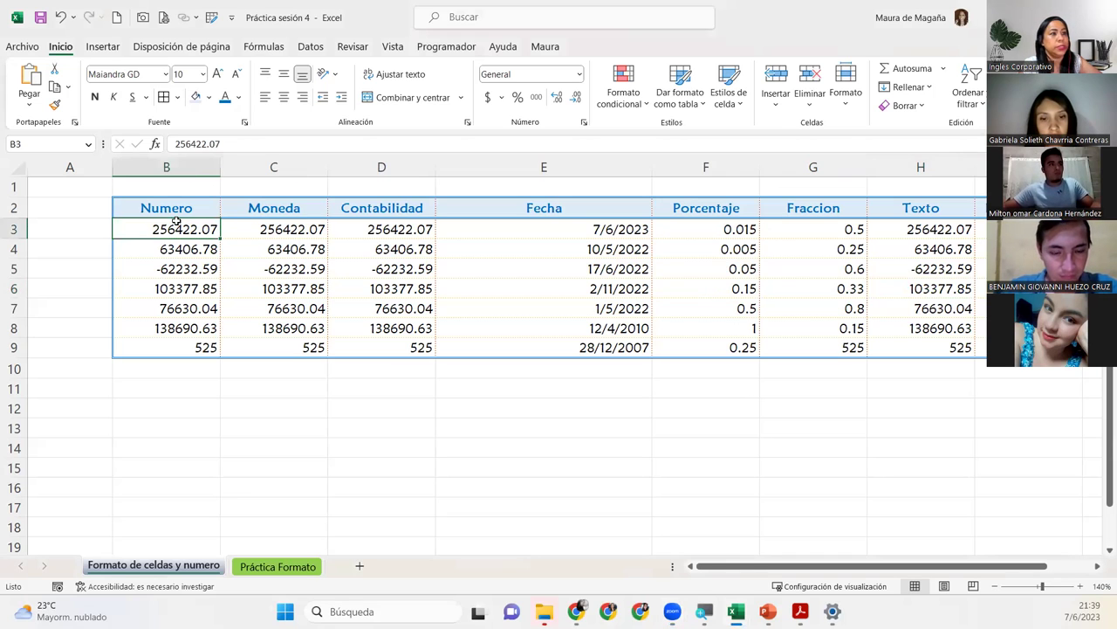
{"action": "left_click", "coordinate": [207, 205]}
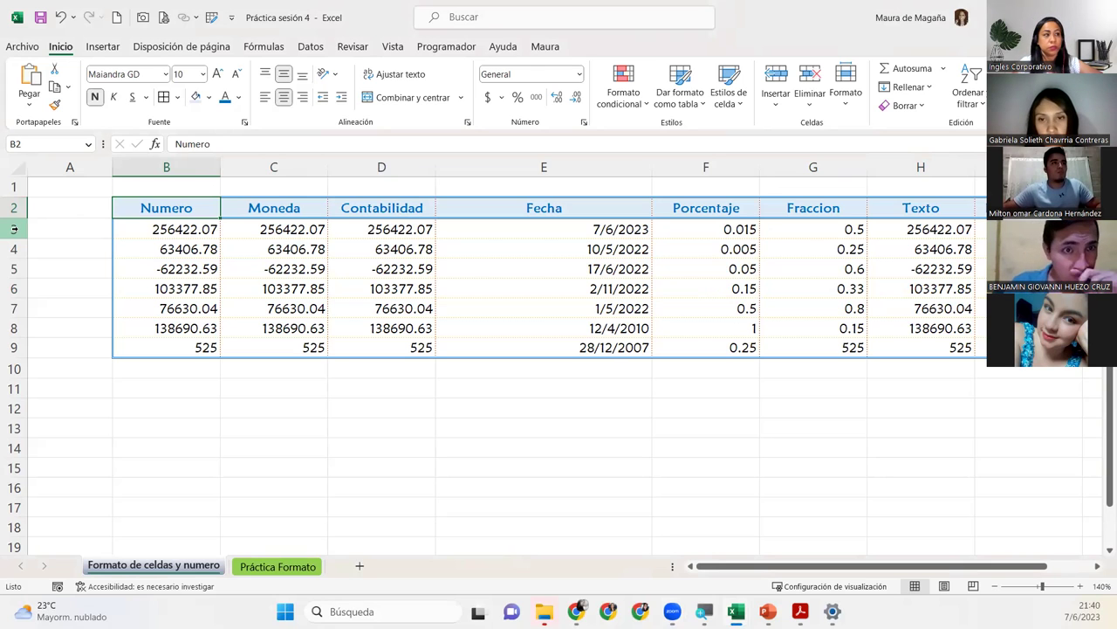
{"action": "left_click", "coordinate": [14, 206]}
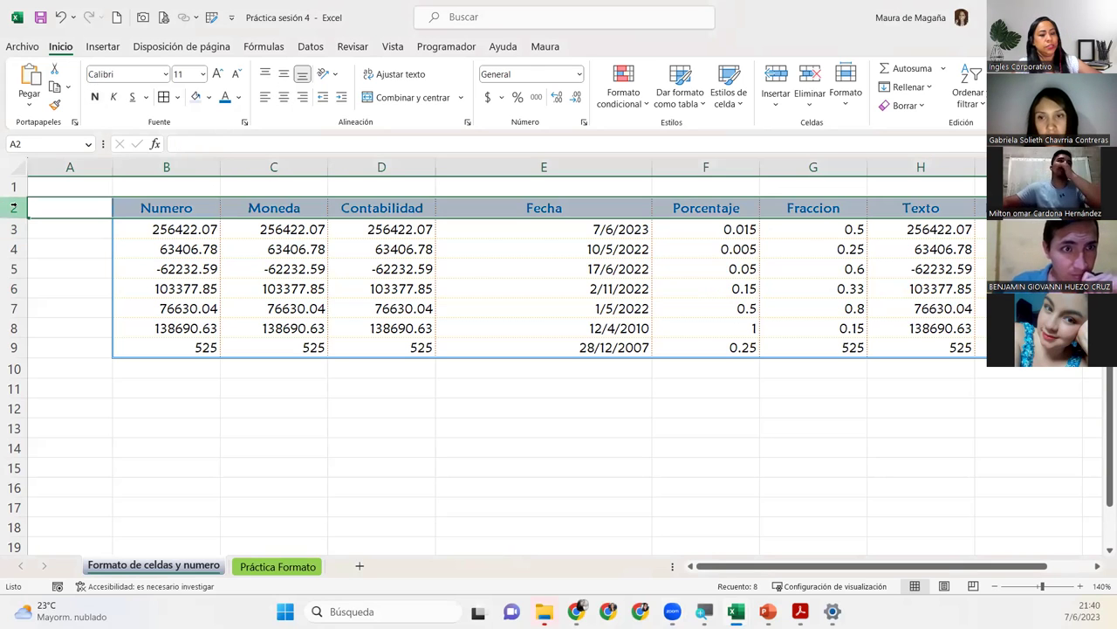
{"action": "key", "text": "ctrl+shift+Down"}
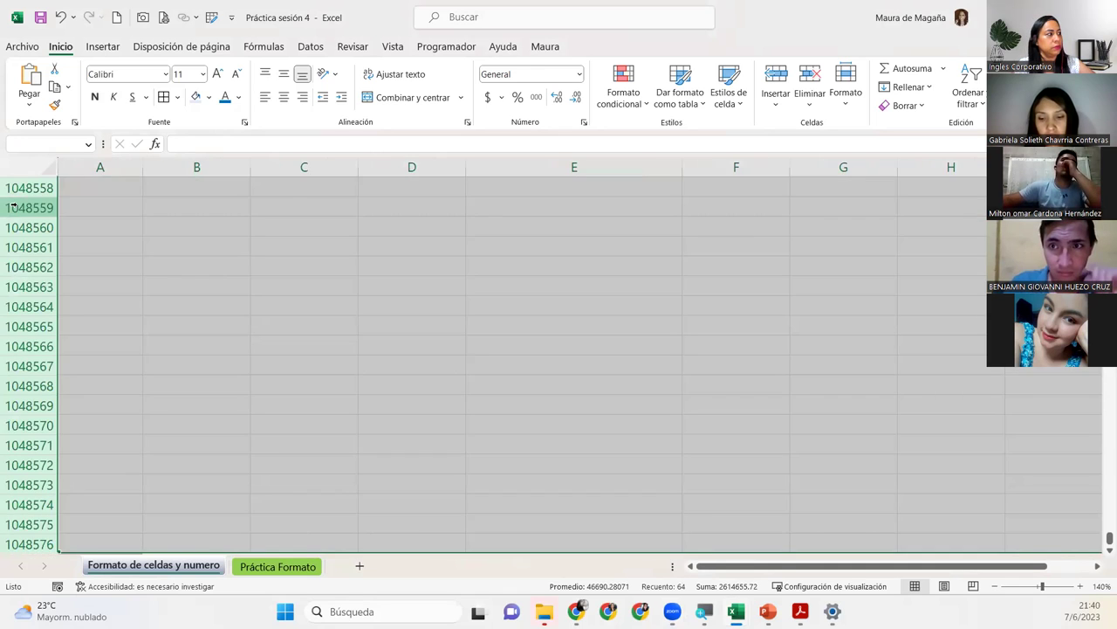
{"action": "key", "text": "ctrl+shift+Up"}
{"action": "left_click_drag", "start_coordinate": [14, 207], "coordinate": [16, 368]}
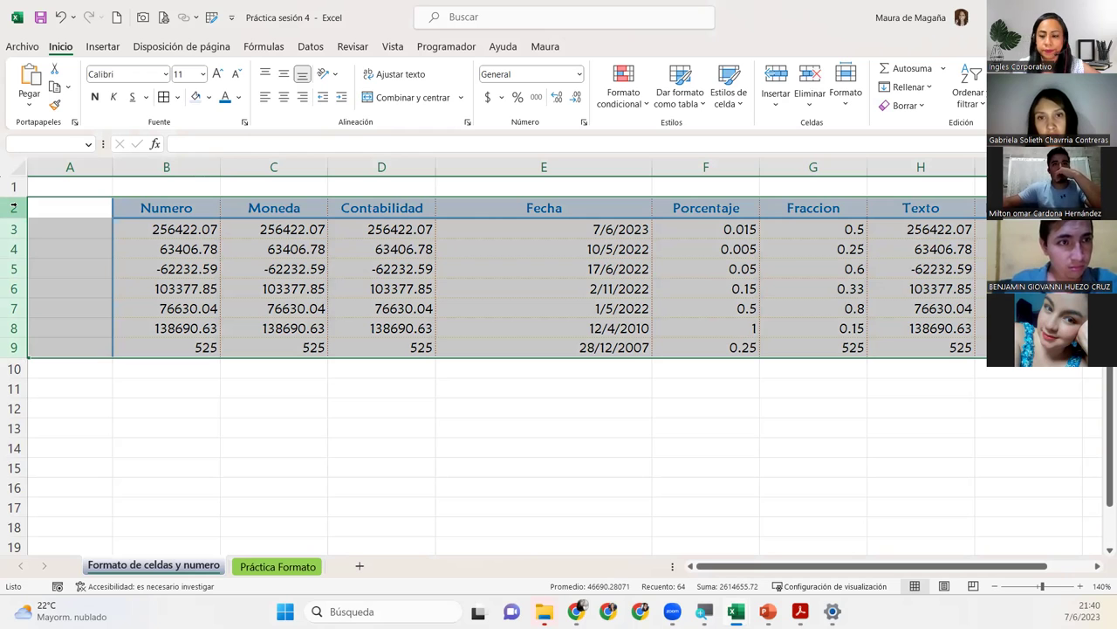
{"action": "left_click", "coordinate": [14, 207]}
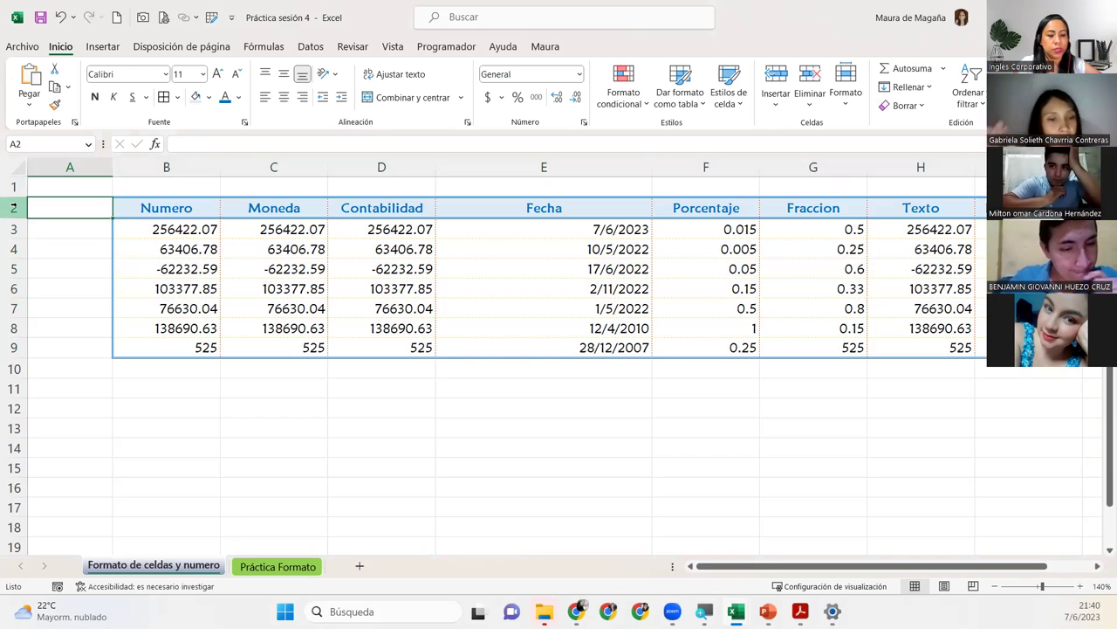
{"action": "left_click", "coordinate": [13, 207]}
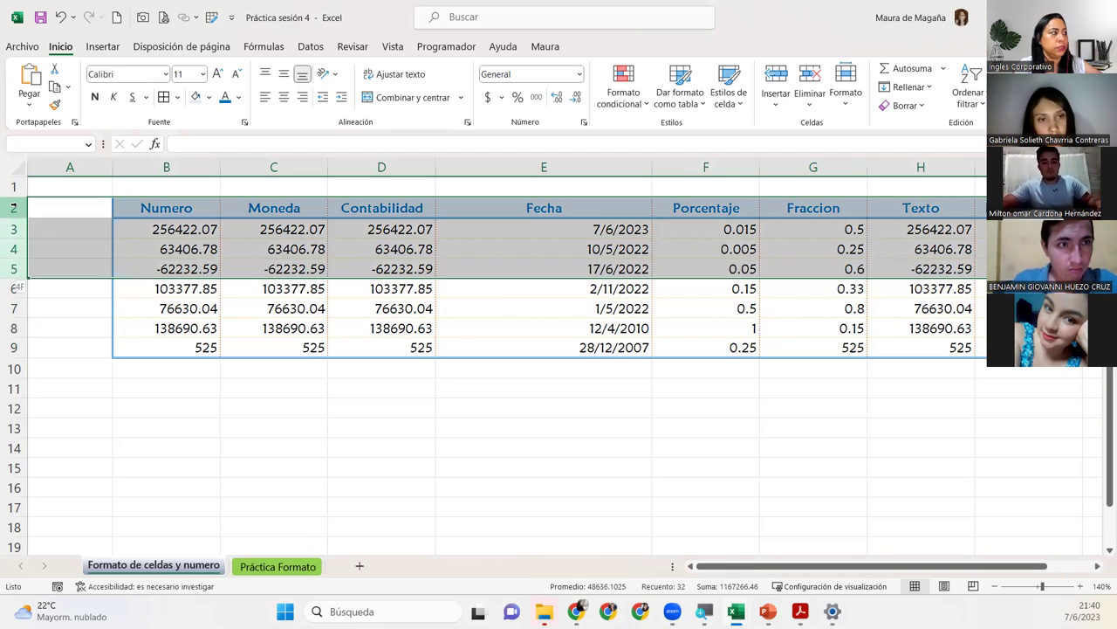
{"action": "left_click_drag", "start_coordinate": [14, 207], "coordinate": [17, 356]}
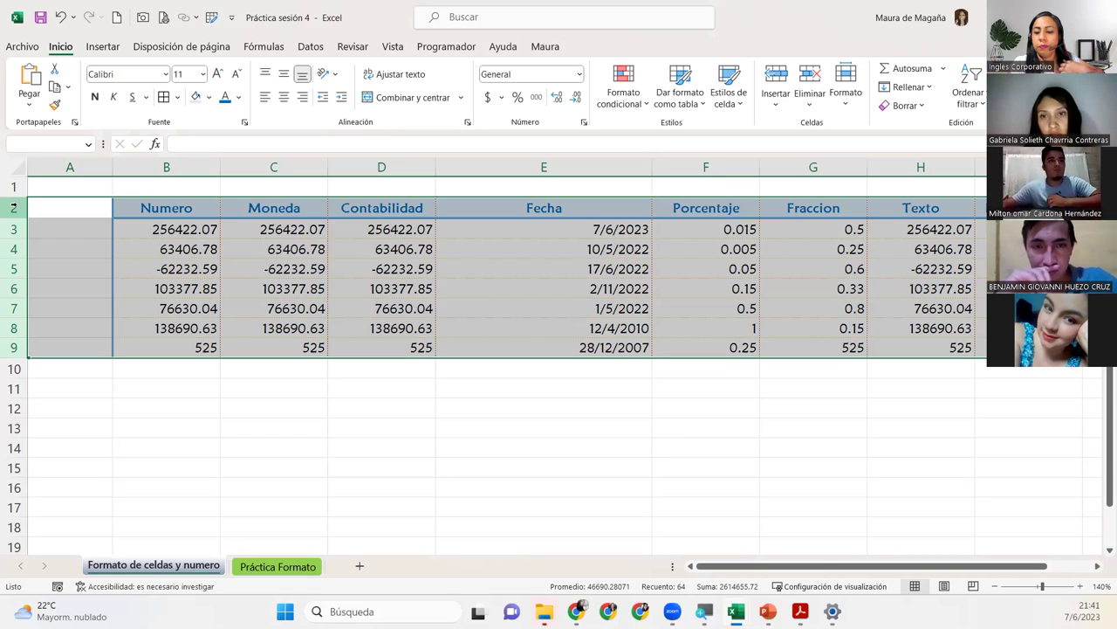
{"action": "right_click", "coordinate": [13, 207]}
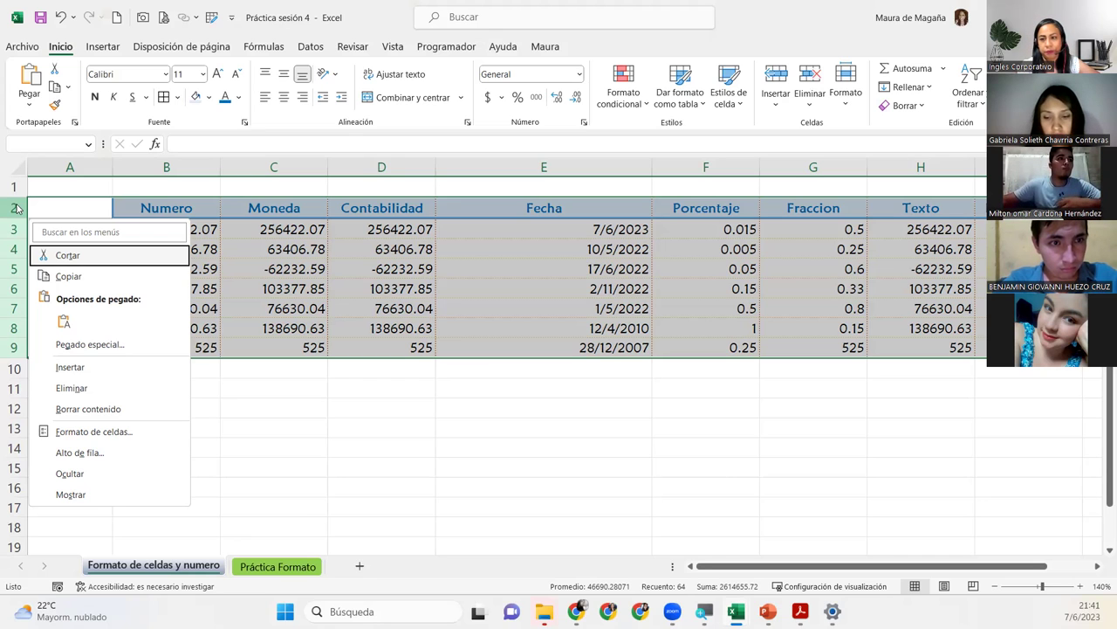
Step: Set the row height of rows 2–9 to 20
{"action": "key", "text": "Down"}
{"action": "key", "text": "Down"}
{"action": "key", "text": "Down"}
{"action": "key", "text": "Down"}
{"action": "key", "text": "Down"}
{"action": "key", "text": "Down"}
{"action": "key", "text": "Down"}
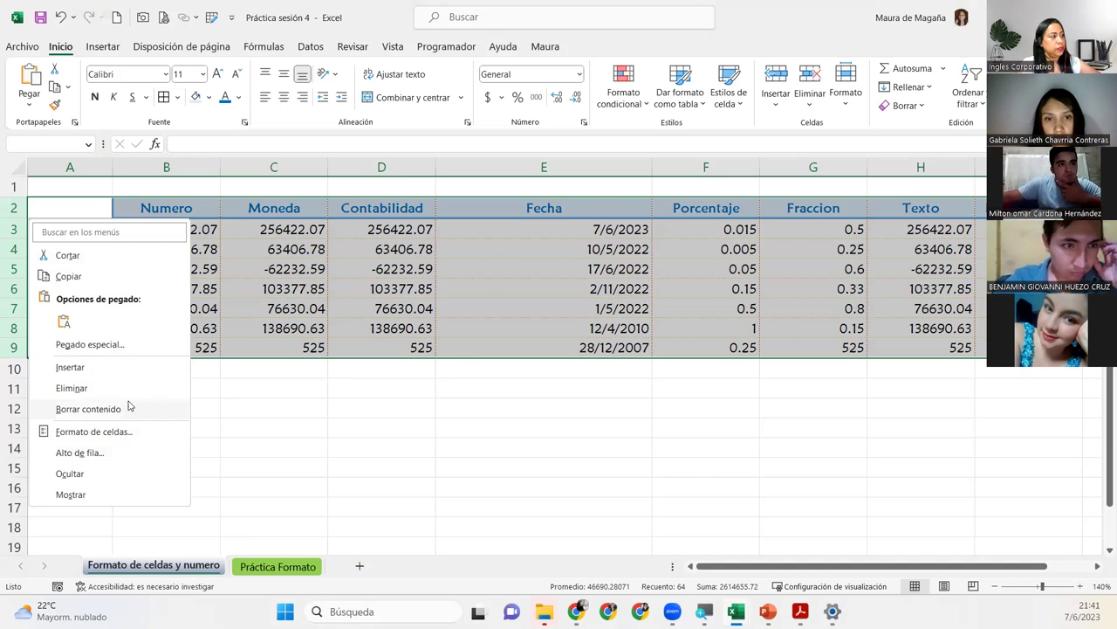
{"action": "left_click", "coordinate": [109, 453]}
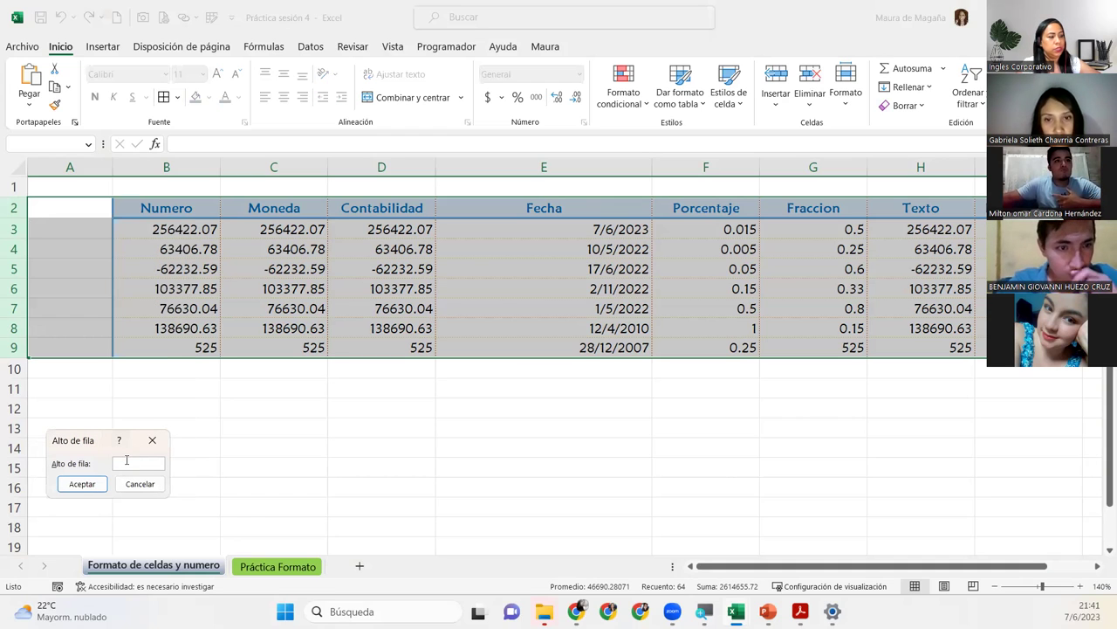
{"action": "type", "text": "20"}
{"action": "key", "text": "Return"}
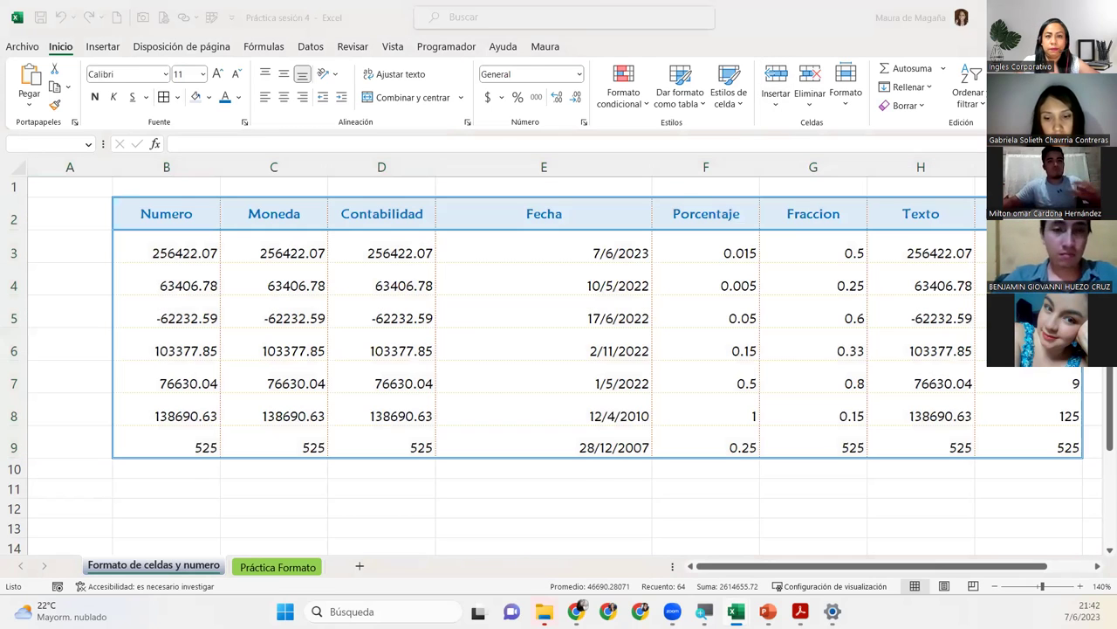
{"action": "left_click", "coordinate": [1095, 190]}
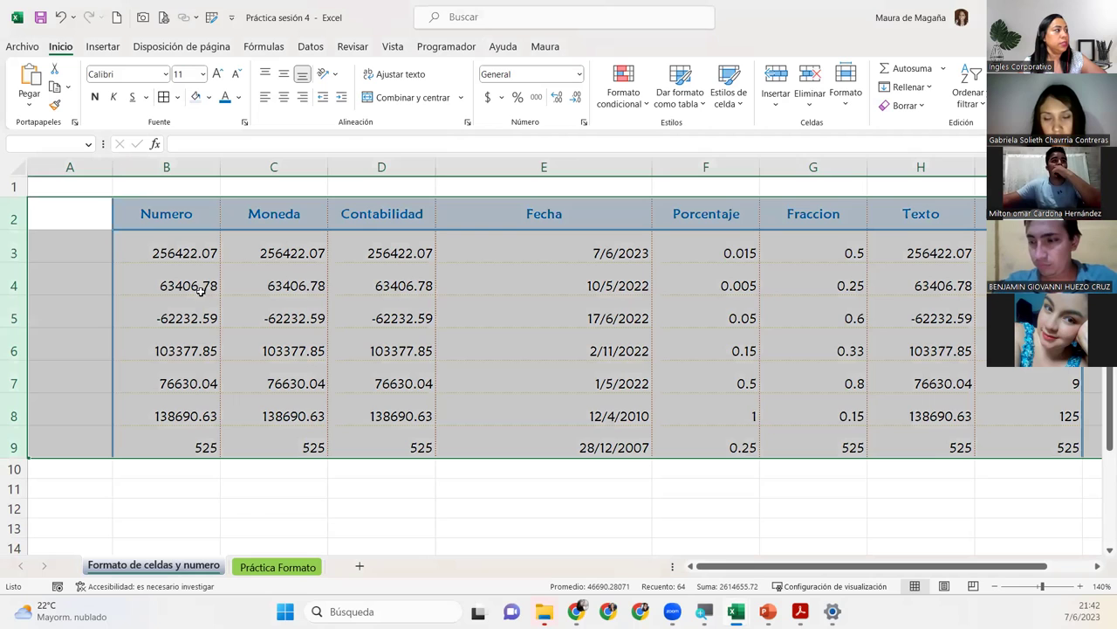
Step: Apply Alinear en el medio to data rows 3–9 so values sit vertically centred
{"action": "left_click", "coordinate": [159, 254]}
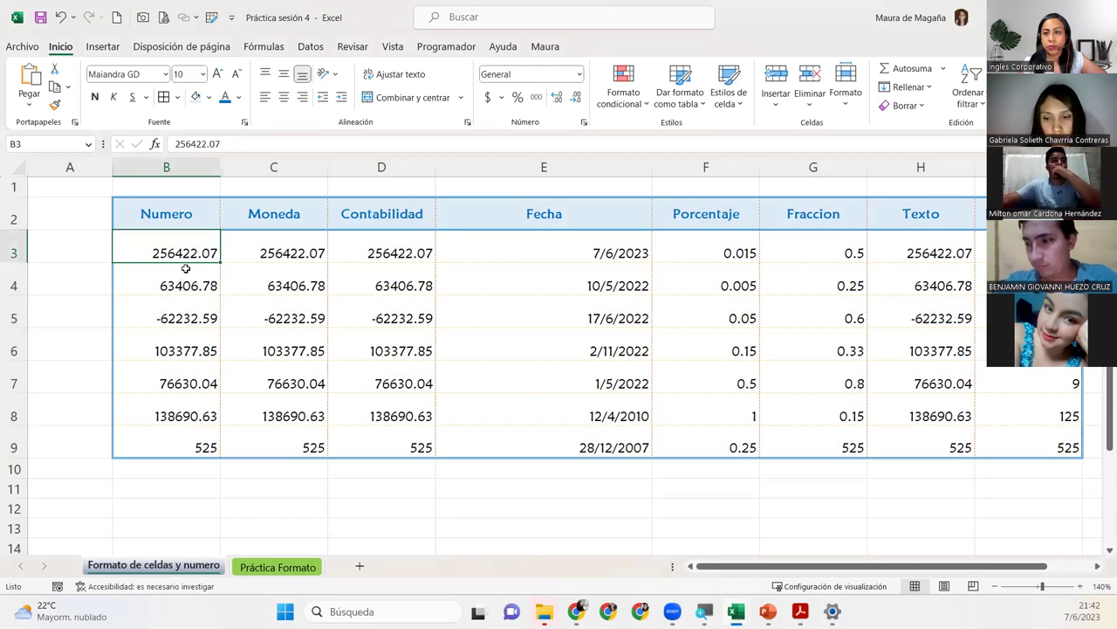
{"action": "left_click_drag", "start_coordinate": [12, 252], "coordinate": [4, 447]}
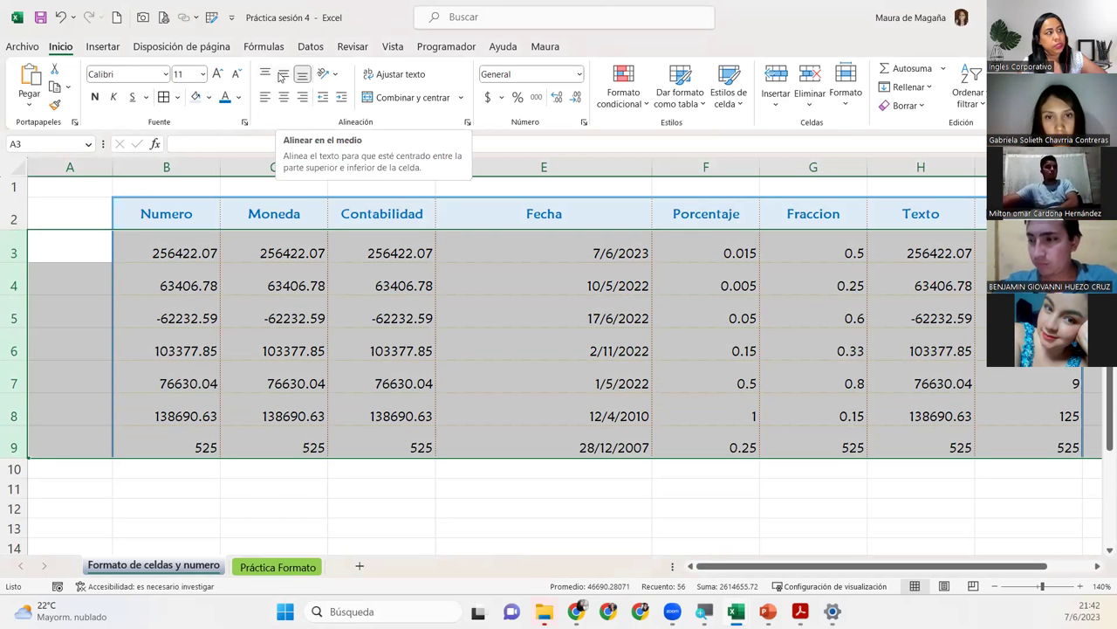
{"action": "left_click", "coordinate": [282, 76]}
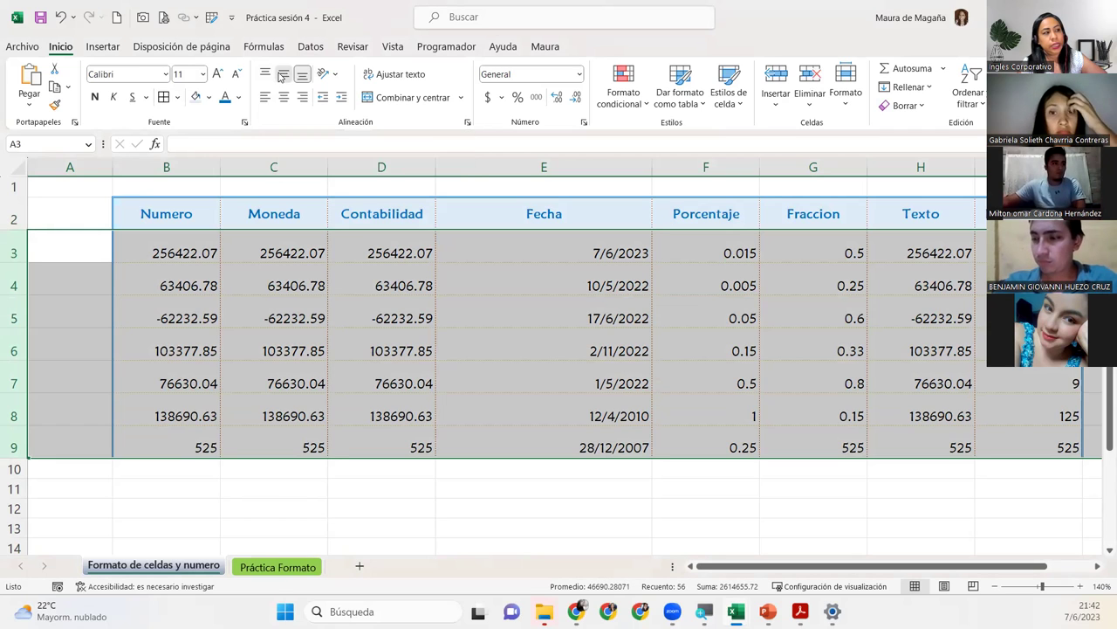
{"action": "left_click", "coordinate": [191, 282]}
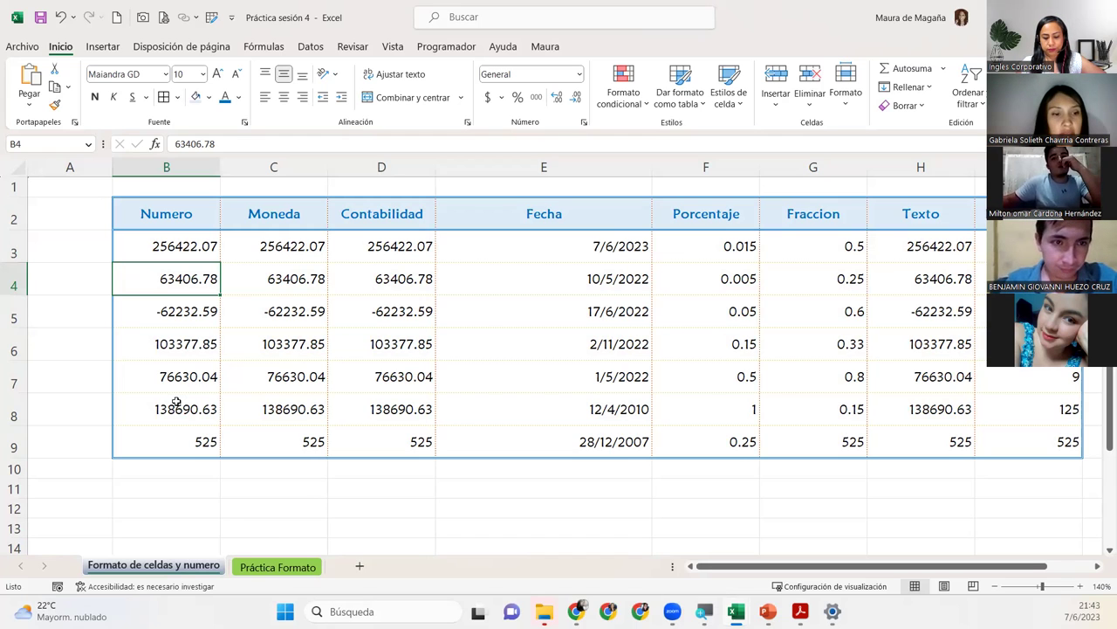
{"action": "key", "text": "Up"}
{"action": "key", "text": "Up"}
Step: Keep rows 2–9 at height 24 and vertically centre all their contents
{"action": "key", "text": "Left"}
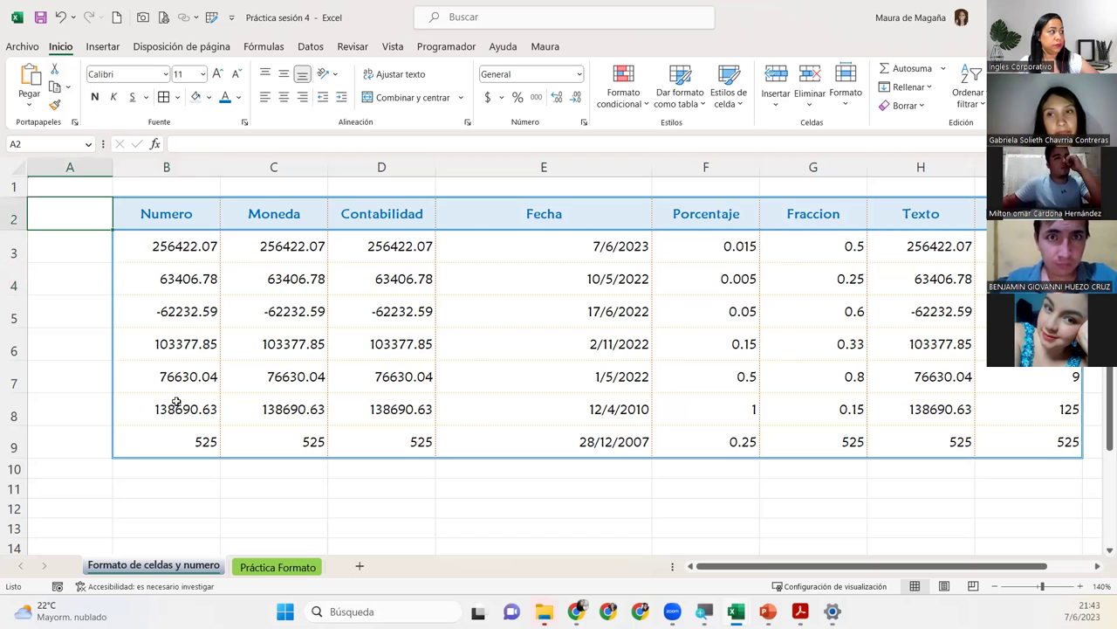
{"action": "left_click_drag", "start_coordinate": [13, 219], "coordinate": [13, 449]}
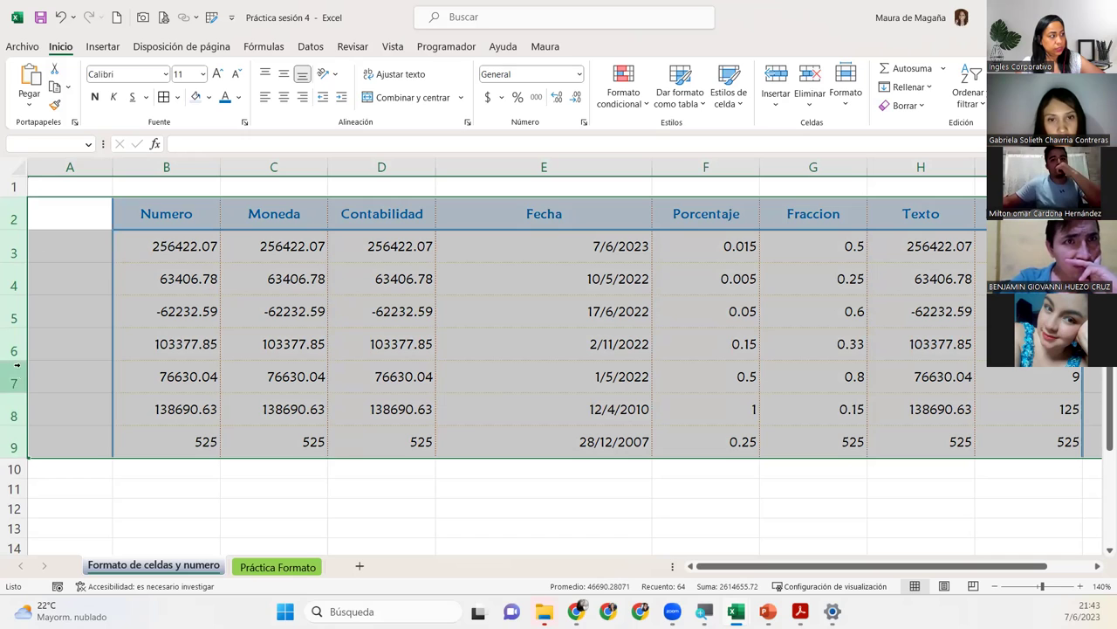
{"action": "right_click", "coordinate": [10, 311]}
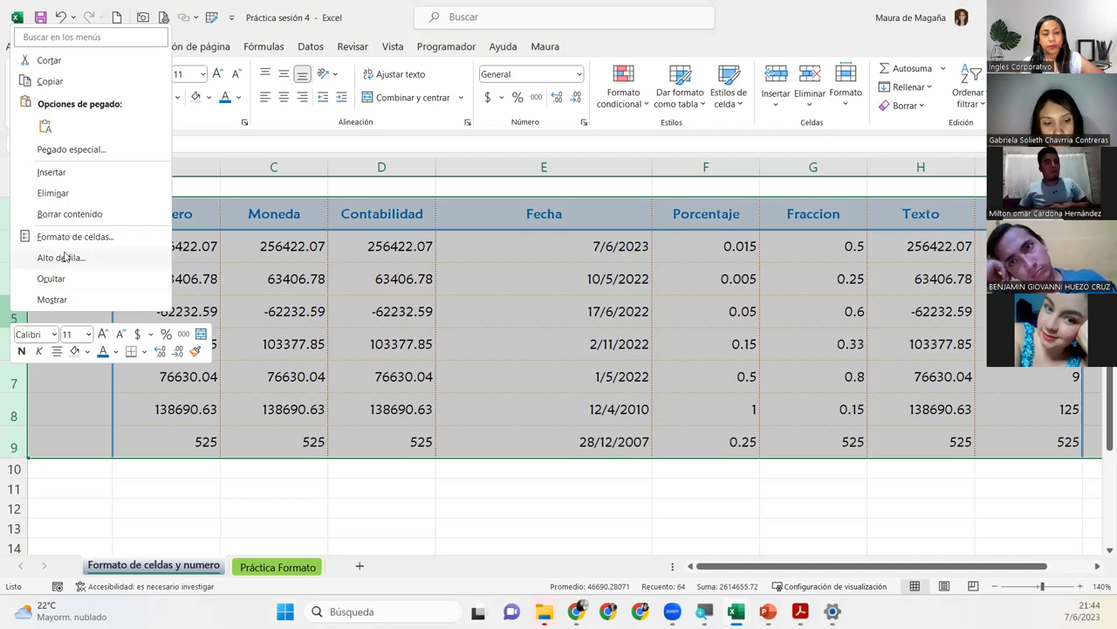
{"action": "left_click", "coordinate": [64, 256]}
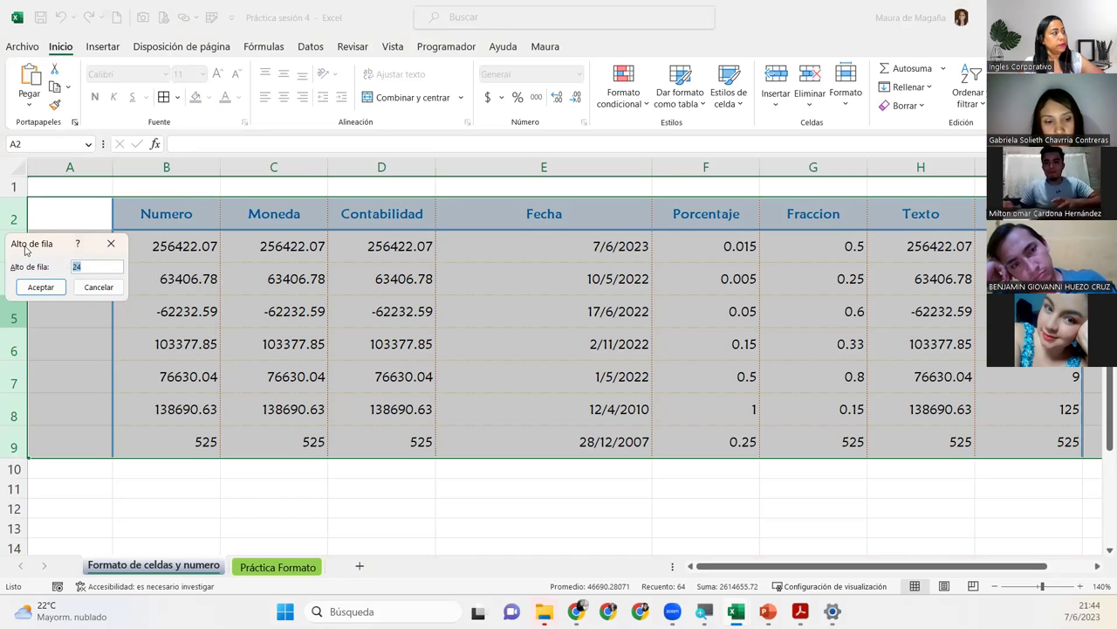
{"action": "left_click_drag", "start_coordinate": [26, 251], "coordinate": [142, 289]}
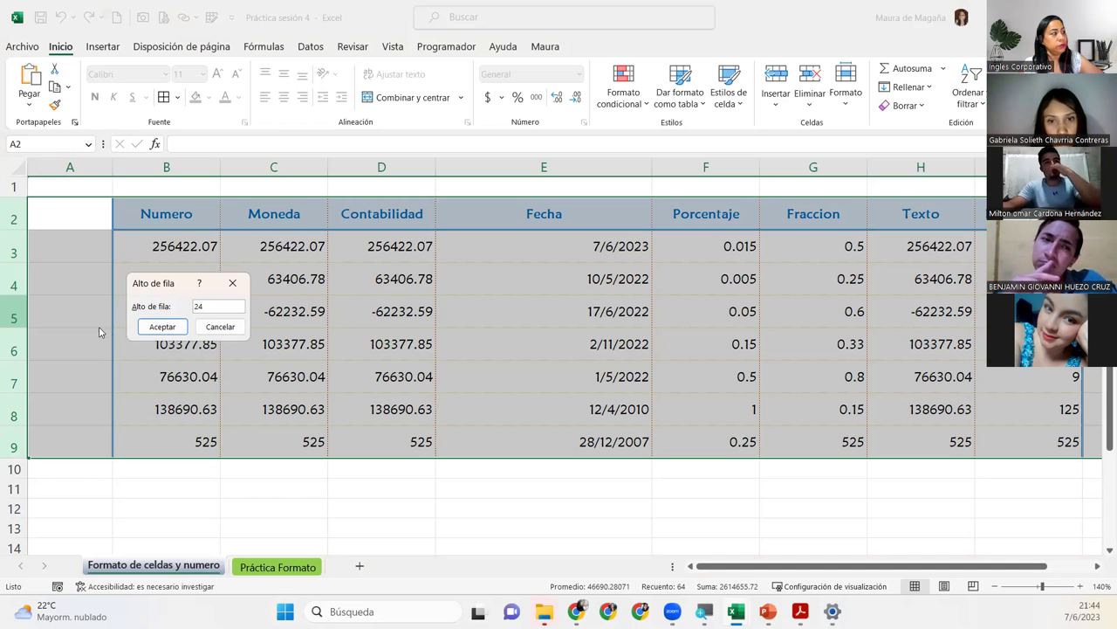
{"action": "left_click", "coordinate": [150, 328]}
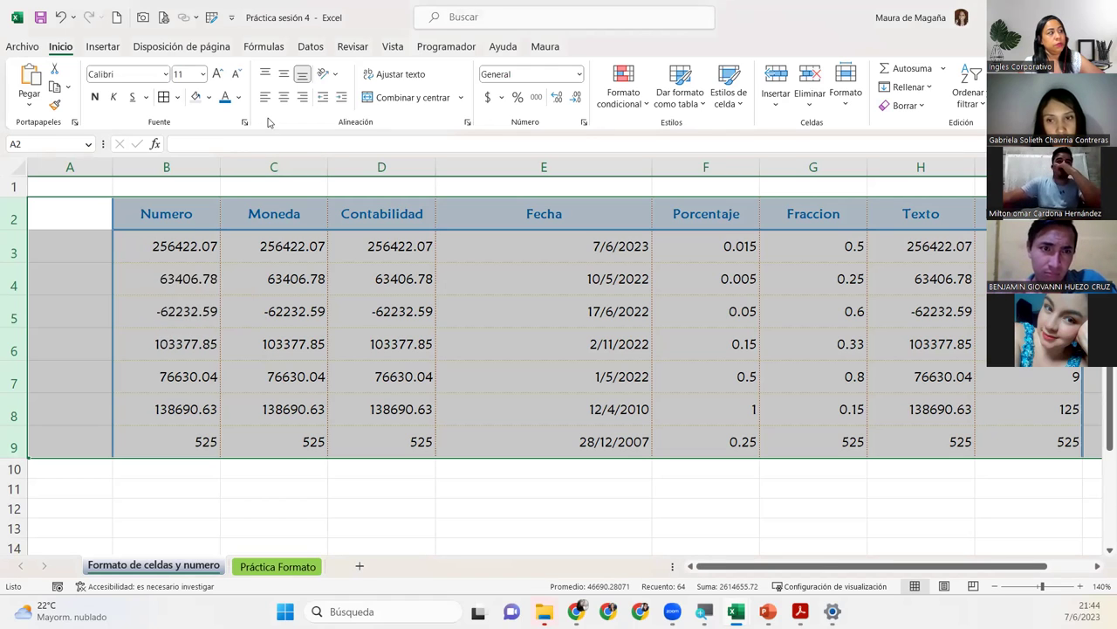
{"action": "left_click", "coordinate": [286, 77]}
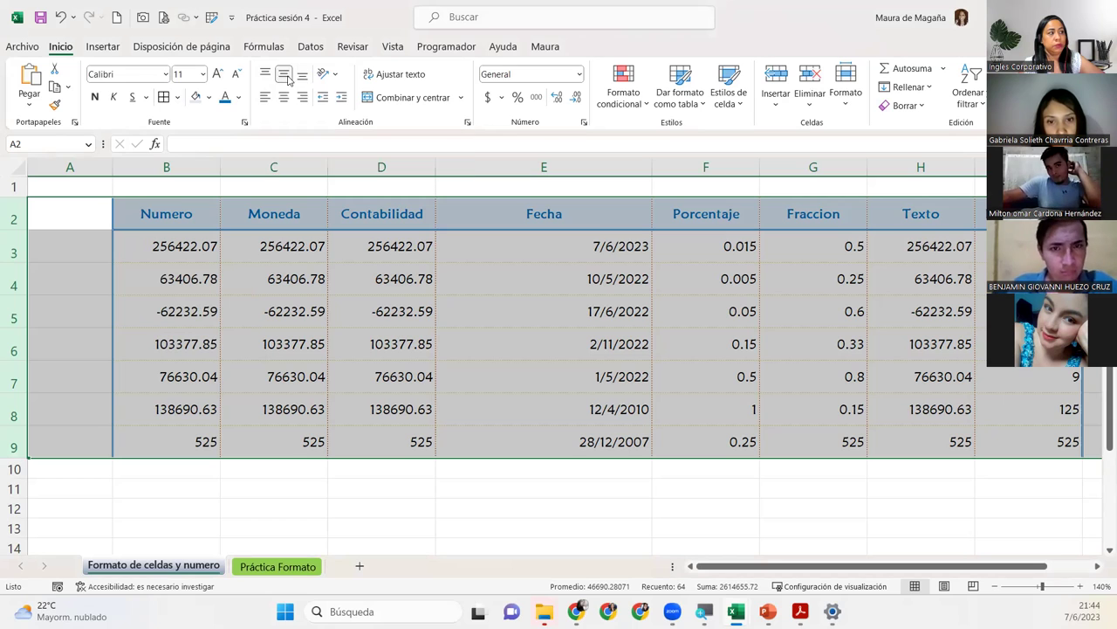
{"action": "left_click", "coordinate": [297, 260]}
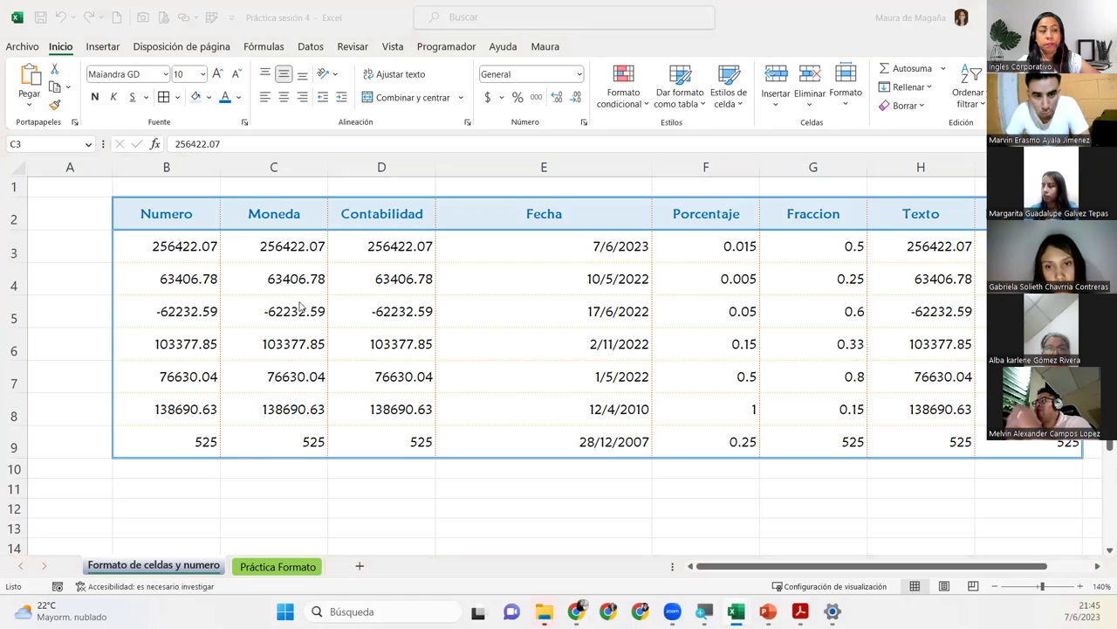
{"action": "left_click_drag", "start_coordinate": [13, 219], "coordinate": [5, 452]}
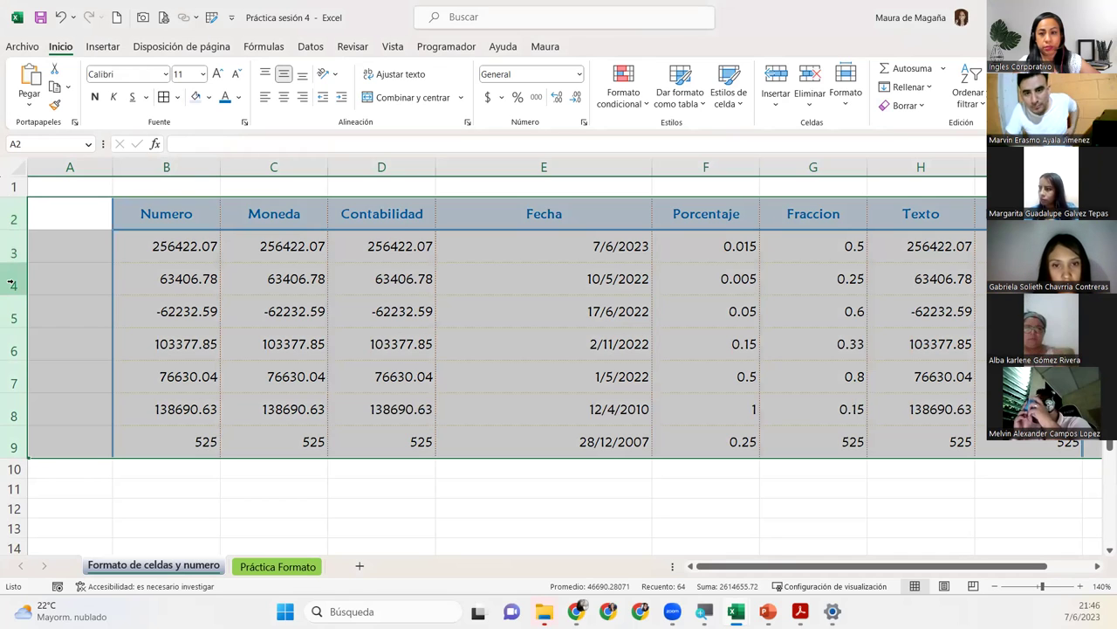
{"action": "right_click", "coordinate": [48, 278]}
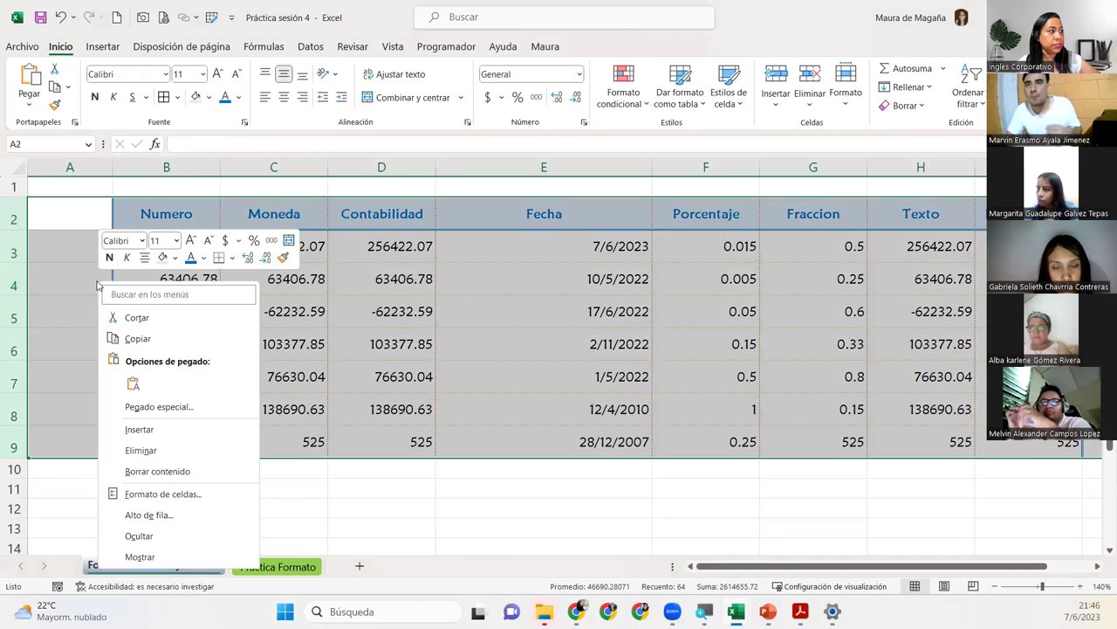
{"action": "key", "text": "Escape"}
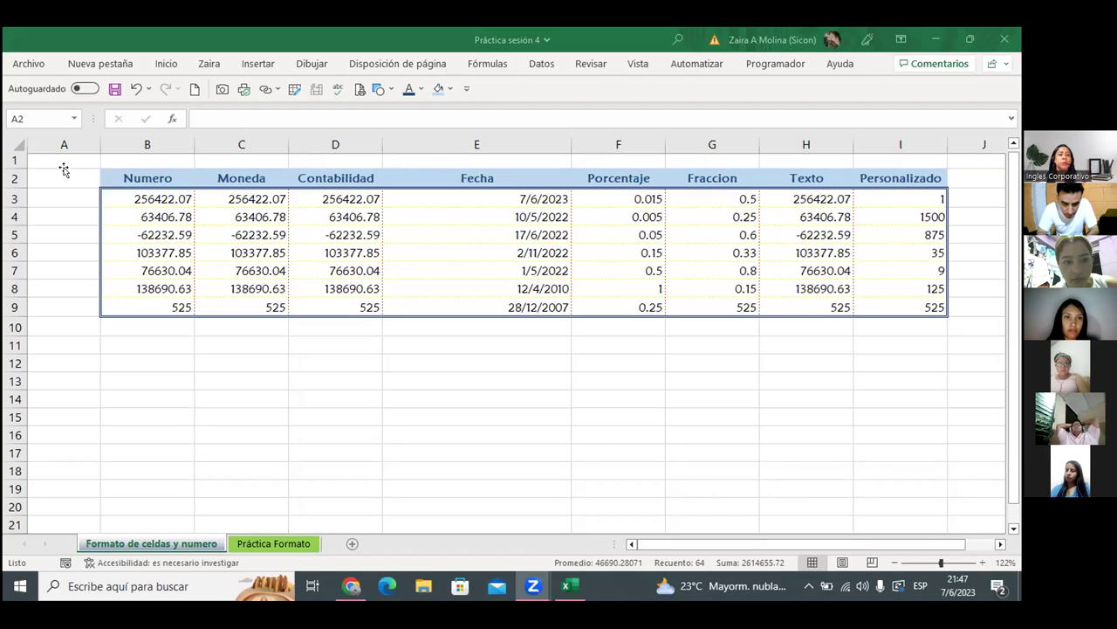
{"action": "key", "text": "ctrl+a"}
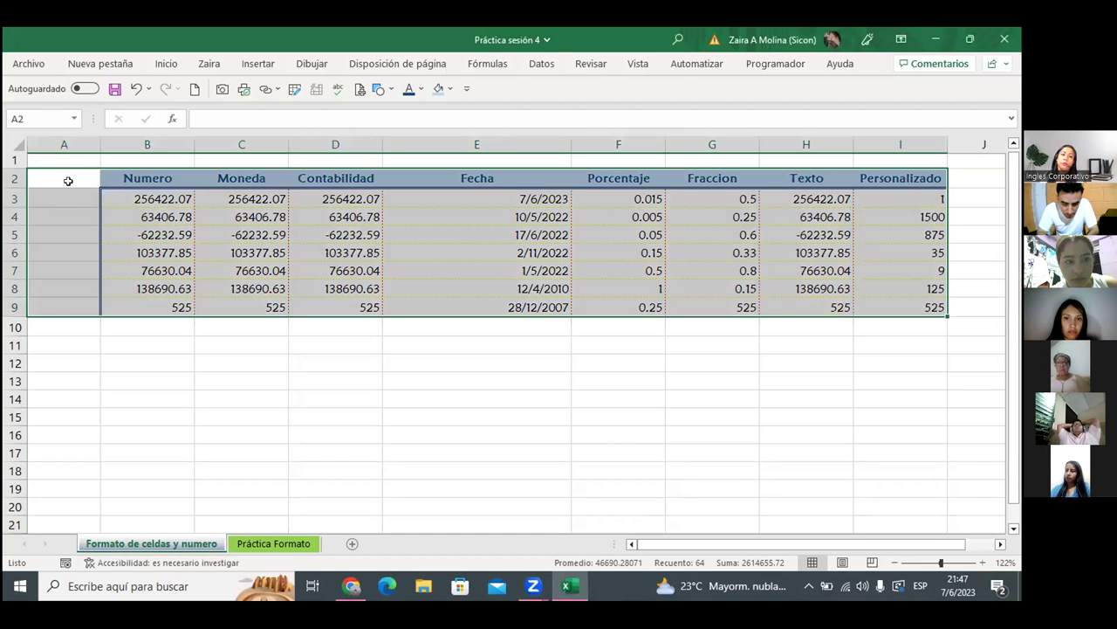
{"action": "left_click", "coordinate": [13, 178]}
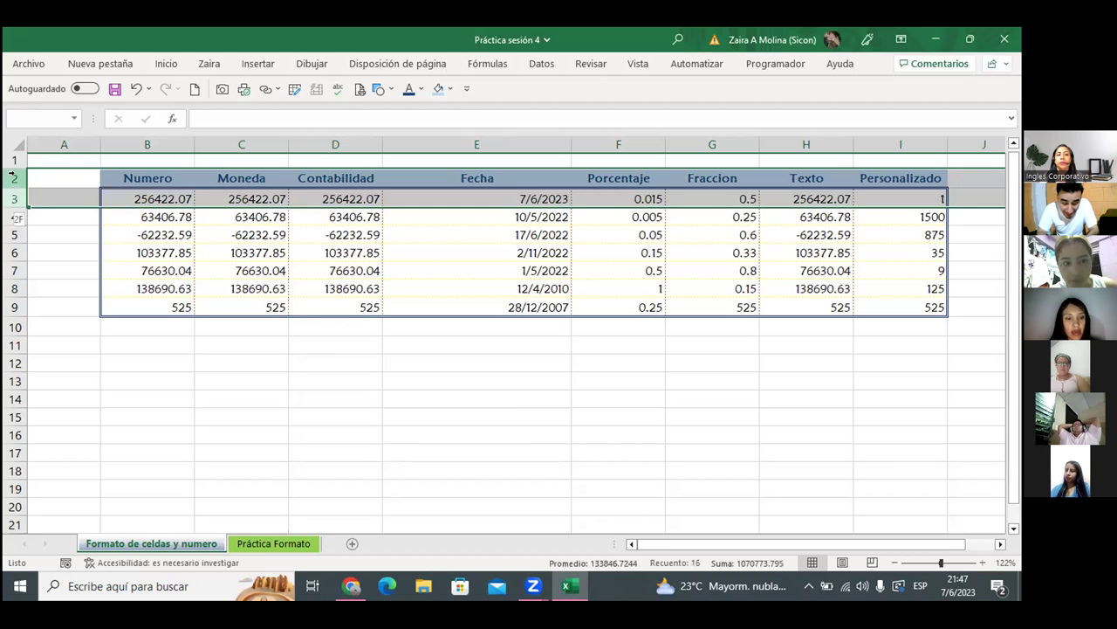
{"action": "left_click_drag", "start_coordinate": [13, 178], "coordinate": [16, 314]}
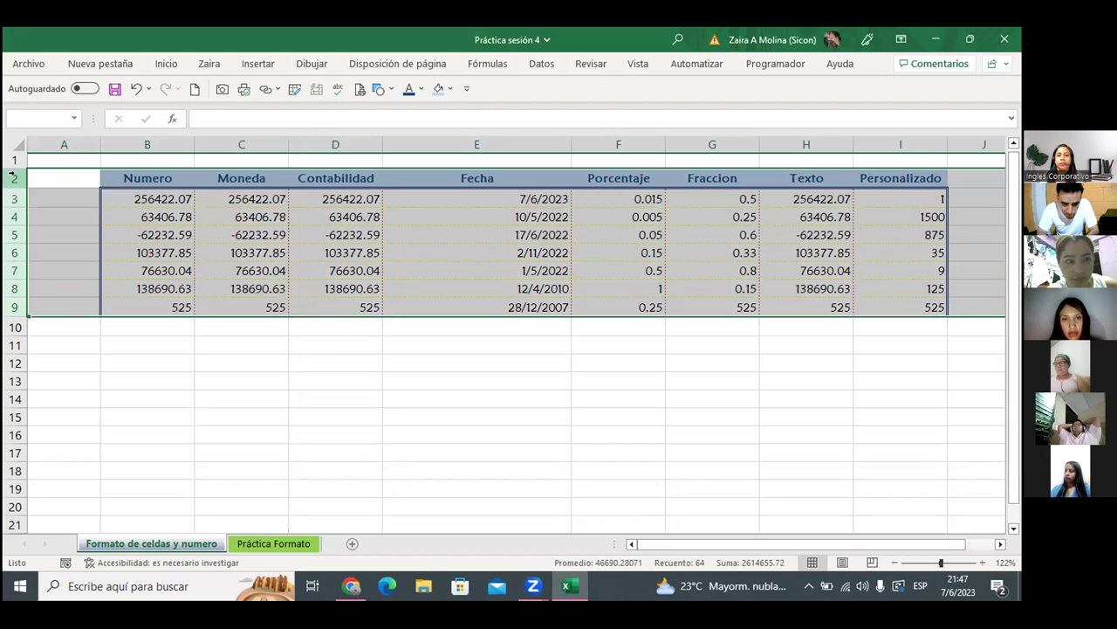
{"action": "left_click", "coordinate": [13, 177]}
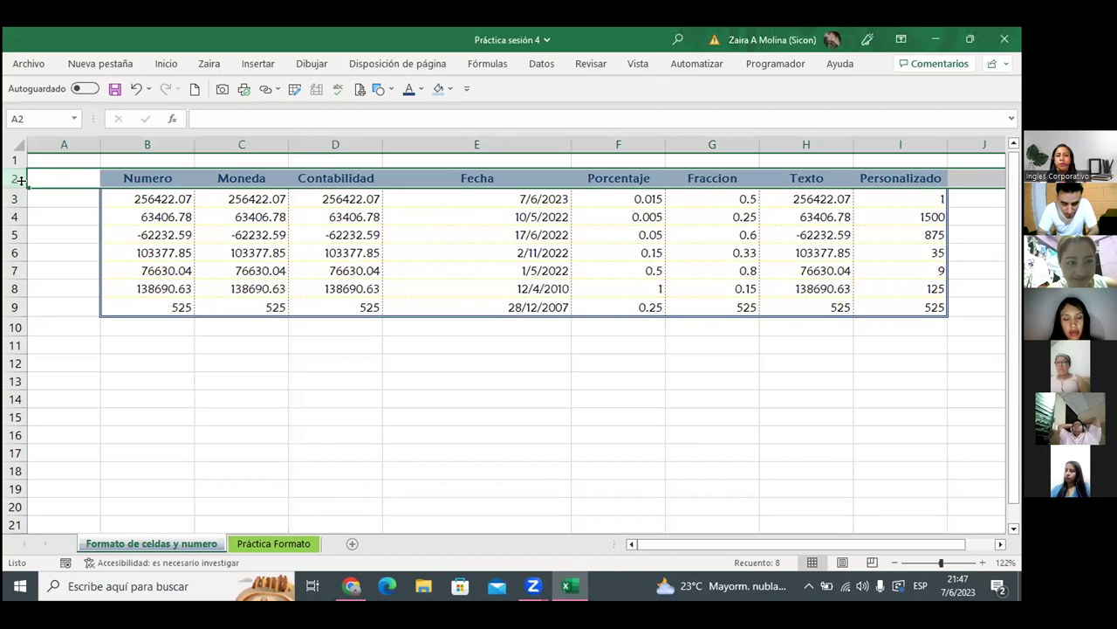
{"action": "left_click_drag", "start_coordinate": [15, 177], "coordinate": [19, 327]}
{"action": "key", "text": "shift+Up"}
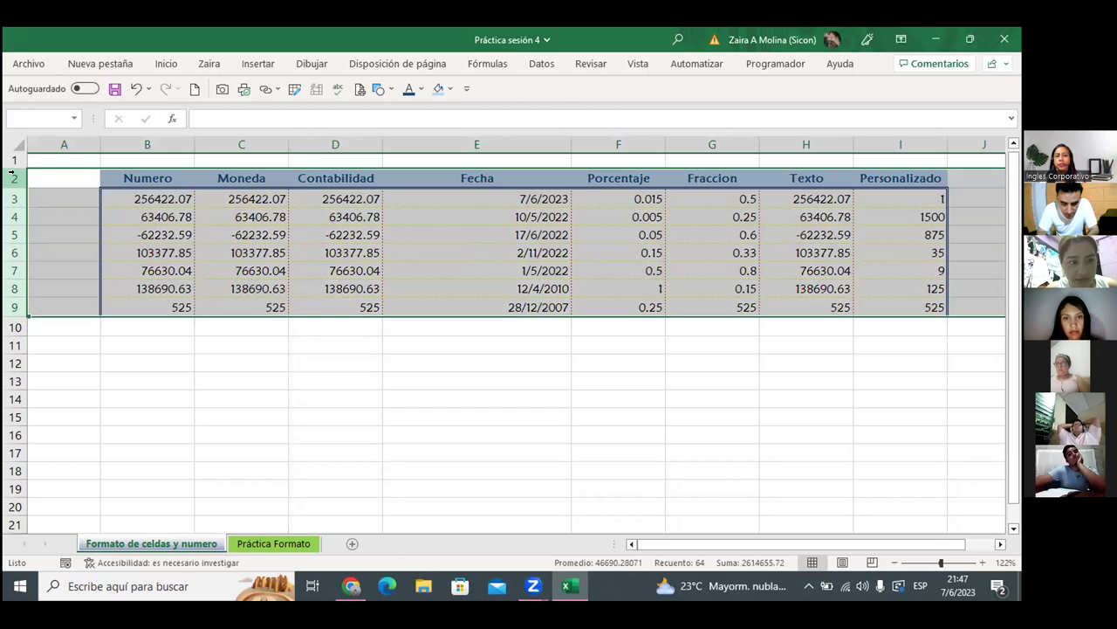
{"action": "left_click", "coordinate": [13, 177]}
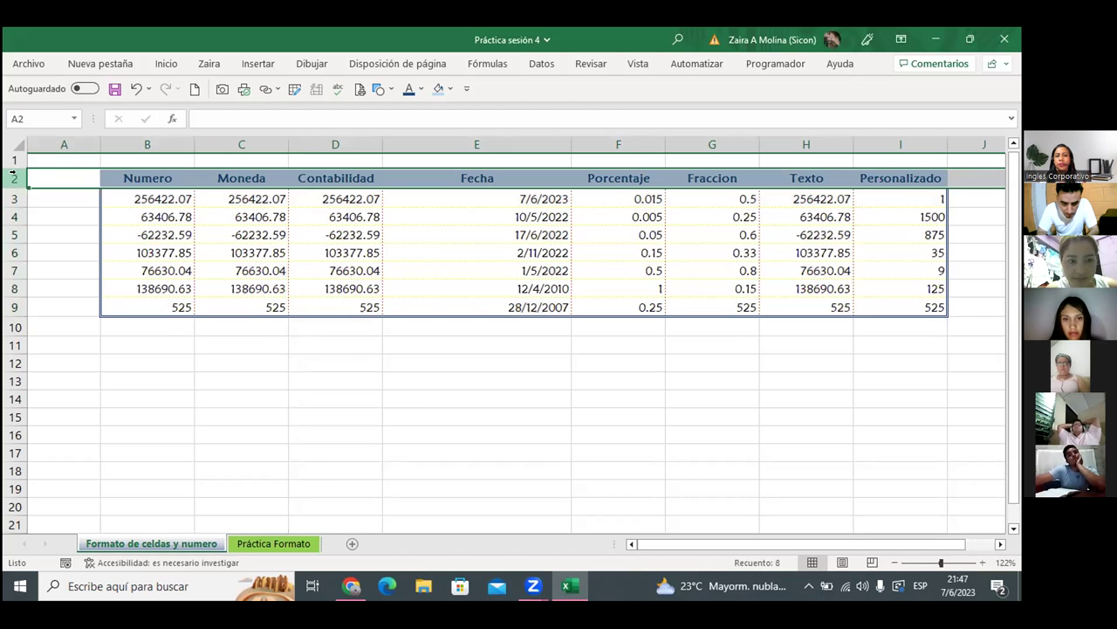
Step: Drag down the row headers from row 2 to row 9 to select those rows
{"action": "left_click_drag", "start_coordinate": [13, 177], "coordinate": [18, 308]}
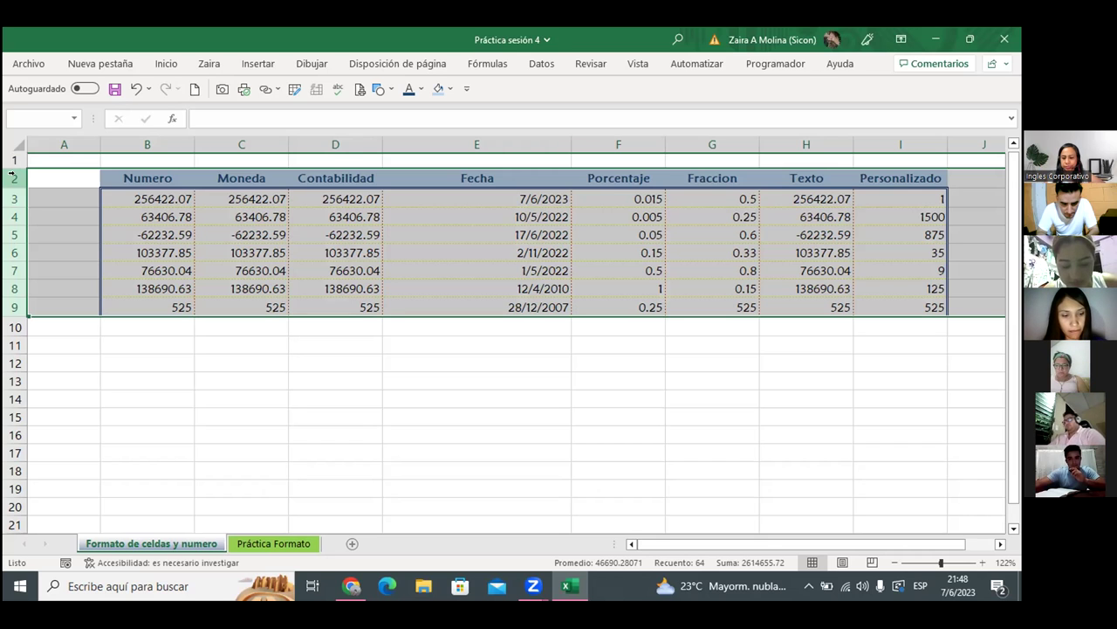
{"action": "type", "text": "FN"}
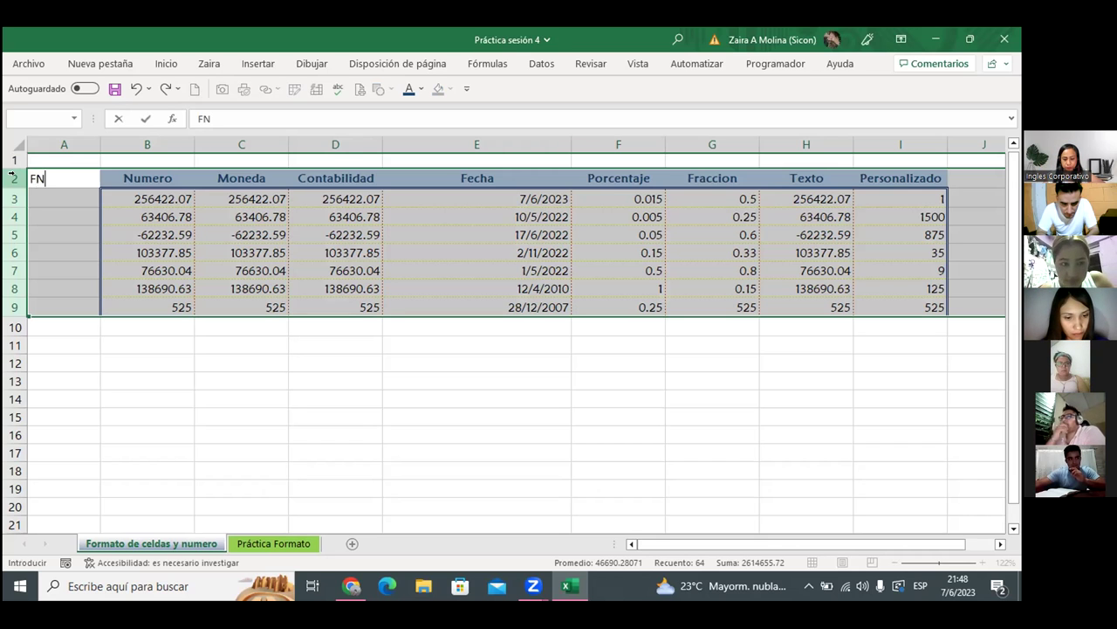
{"action": "key", "text": "BackSpace"}
{"action": "key", "text": "BackSpace"}
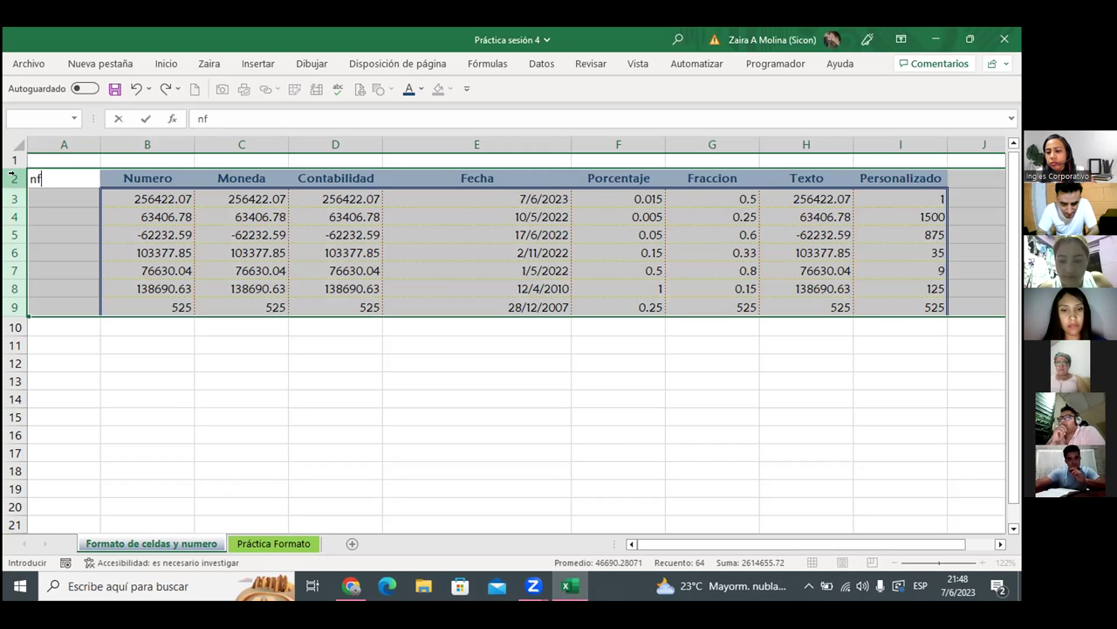
{"action": "left_click", "coordinate": [15, 176]}
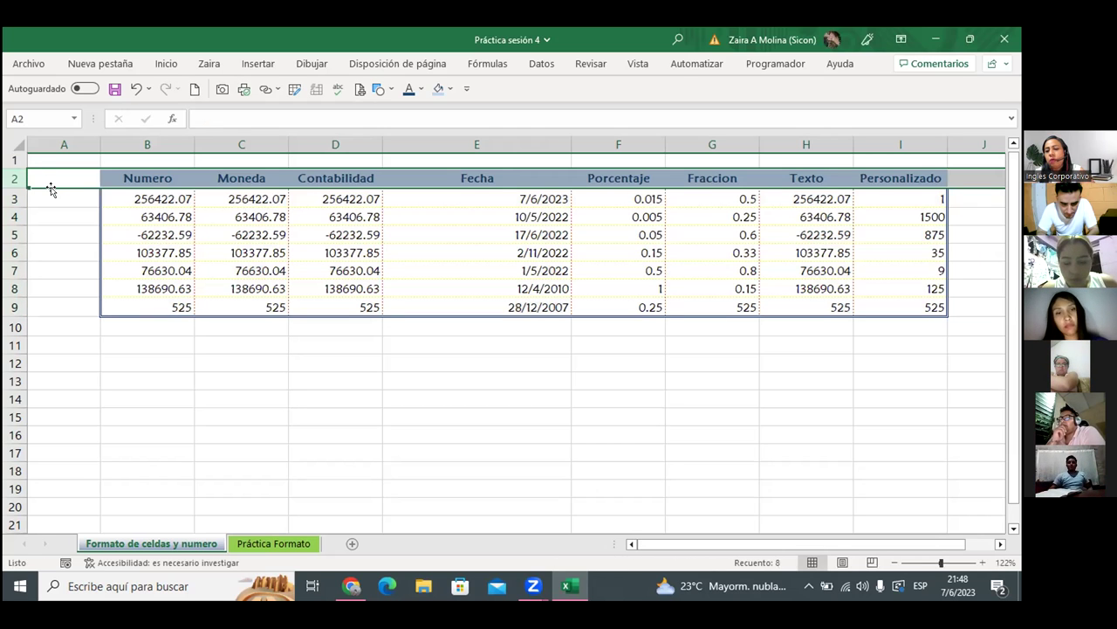
{"action": "key", "text": "shift+Down"}
{"action": "key", "text": "shift+Down"}
{"action": "key", "text": "shift+Down"}
{"action": "key", "text": "shift+Down"}
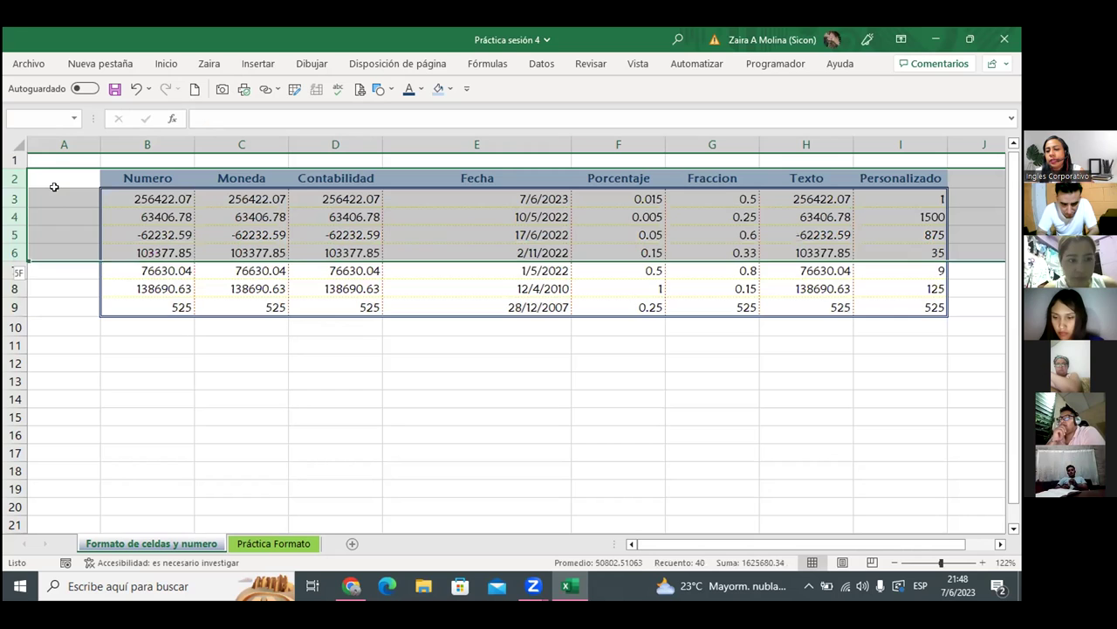
{"action": "key", "text": "shift+Down"}
{"action": "key", "text": "shift+Down"}
{"action": "key", "text": "shift+Down"}
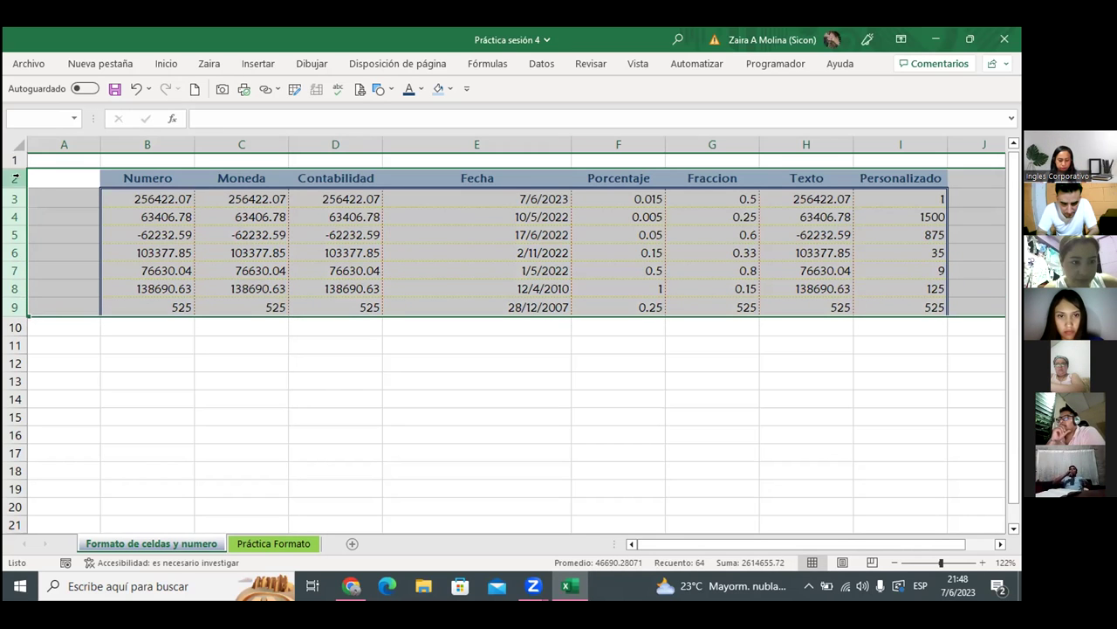
{"action": "left_click", "coordinate": [14, 178]}
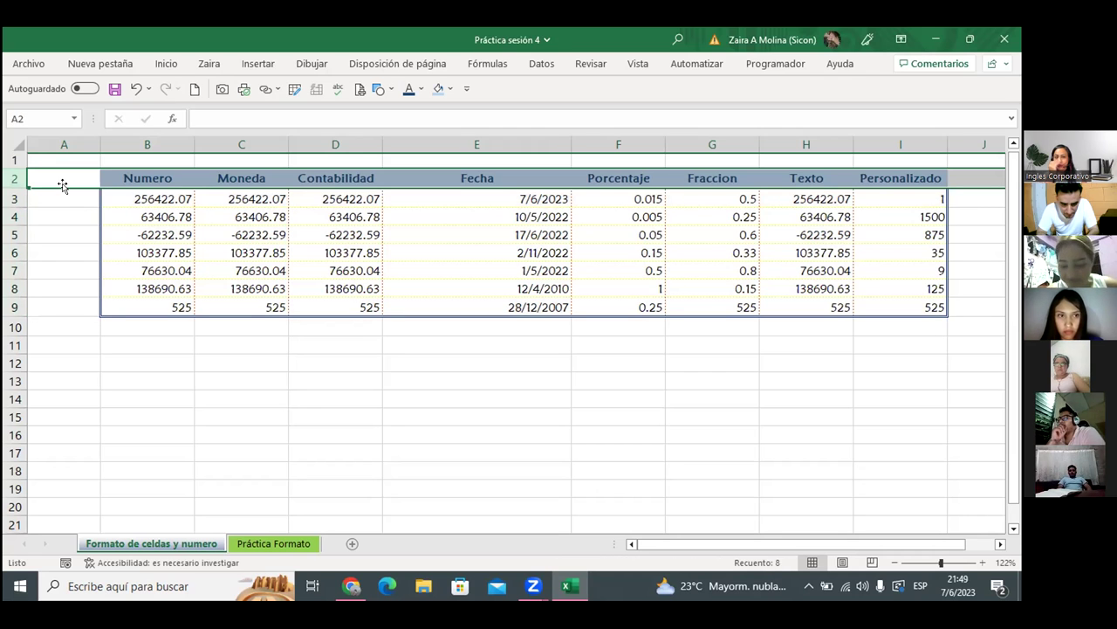
{"action": "key", "text": "shift+Down"}
{"action": "key", "text": "shift+Down"}
{"action": "key", "text": "shift+Down"}
{"action": "key", "text": "shift+Down"}
{"action": "key", "text": "shift+Down"}
{"action": "key", "text": "shift+Down"}
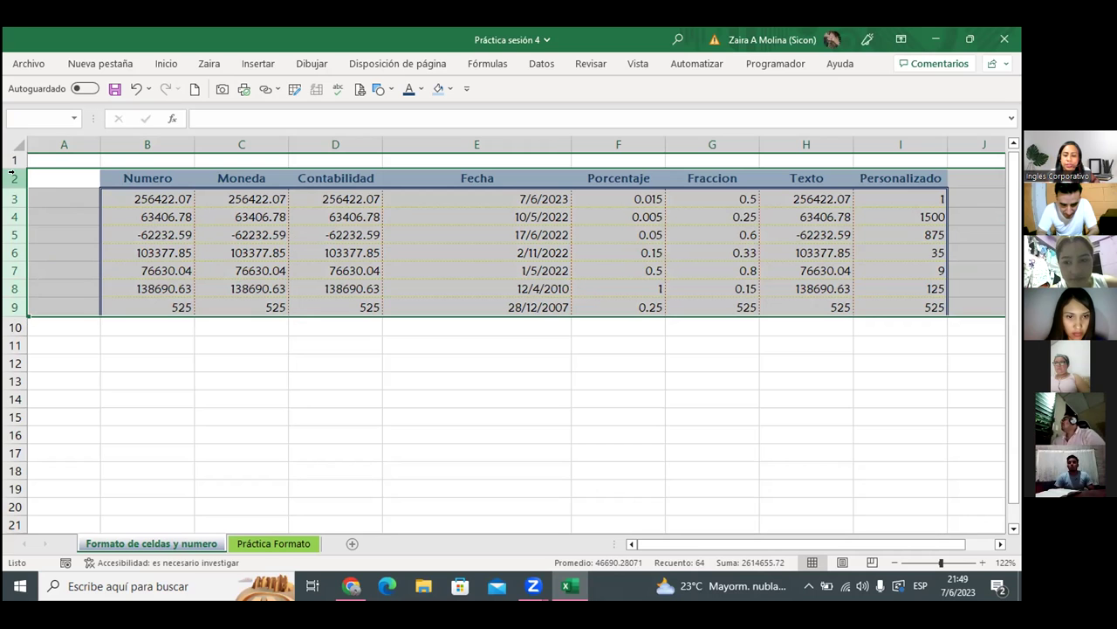
{"action": "left_click", "coordinate": [10, 176]}
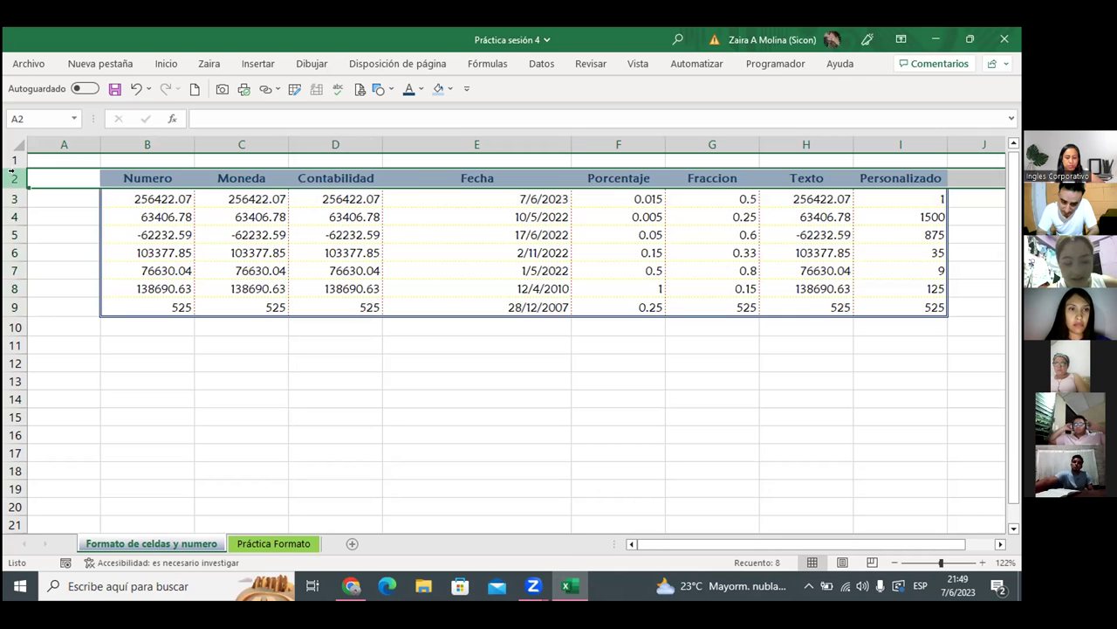
{"action": "left_click_drag", "start_coordinate": [14, 170], "coordinate": [16, 327]}
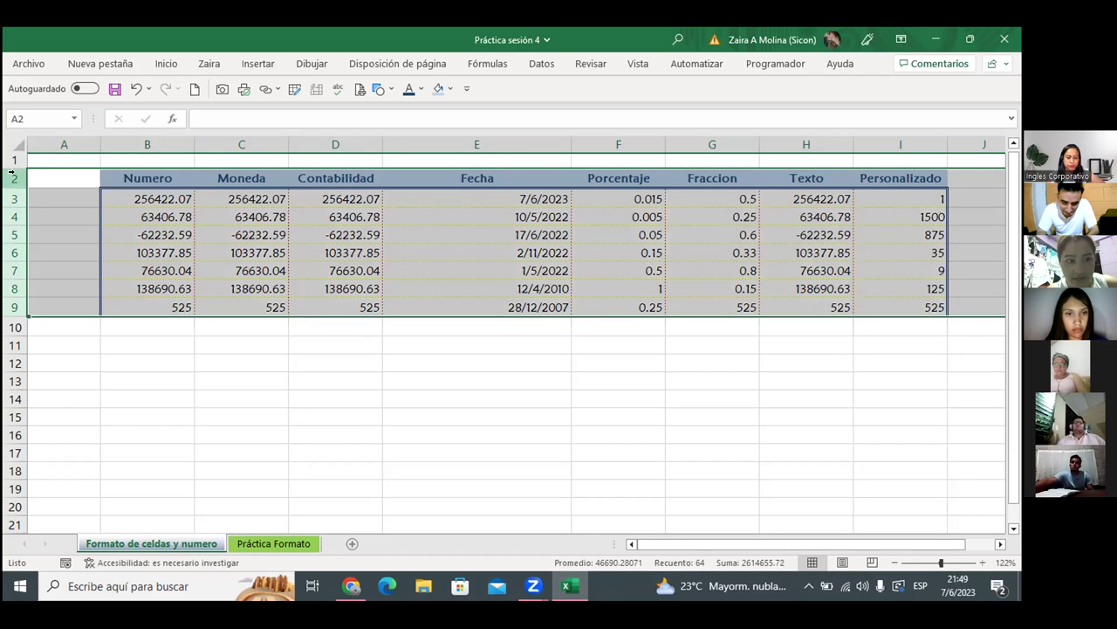
{"action": "left_click", "coordinate": [19, 179]}
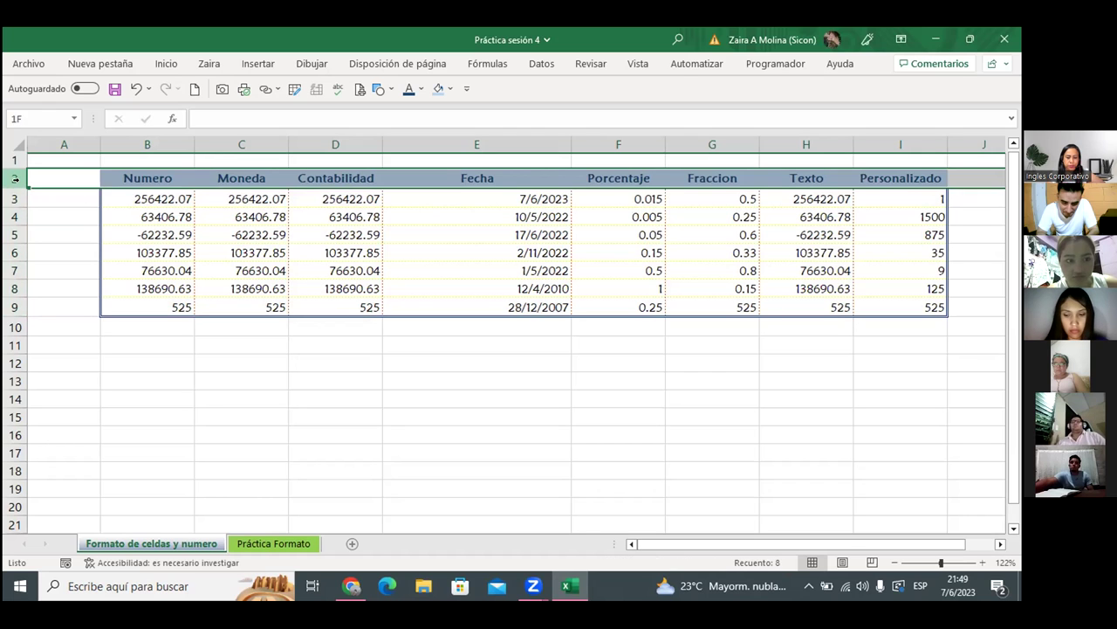
{"action": "left_click_drag", "start_coordinate": [15, 178], "coordinate": [19, 313]}
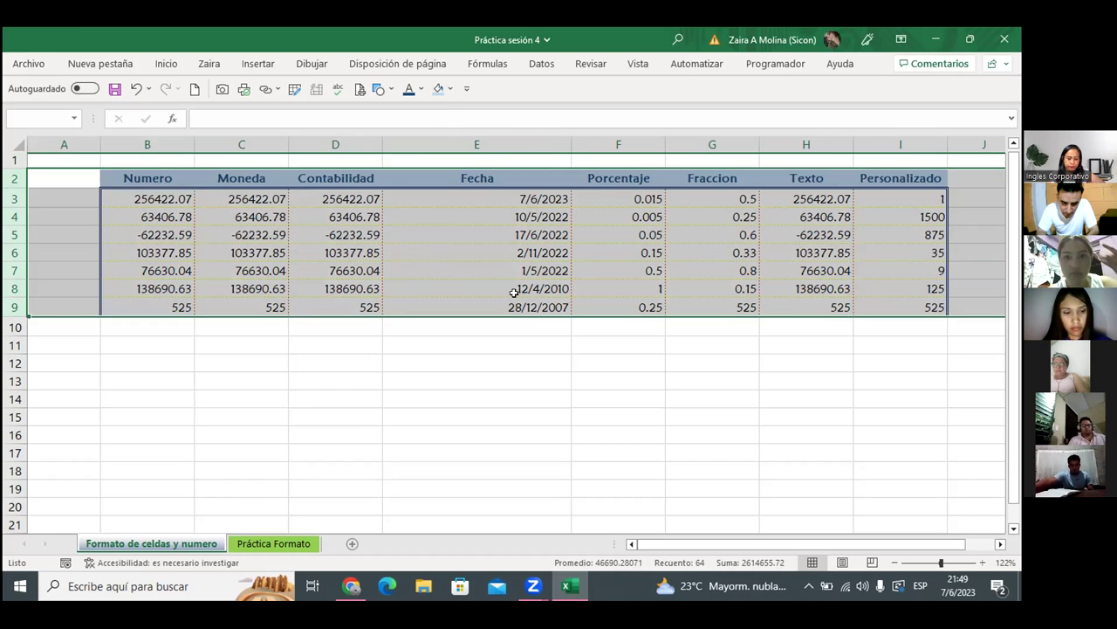
{"action": "left_click", "coordinate": [534, 586]}
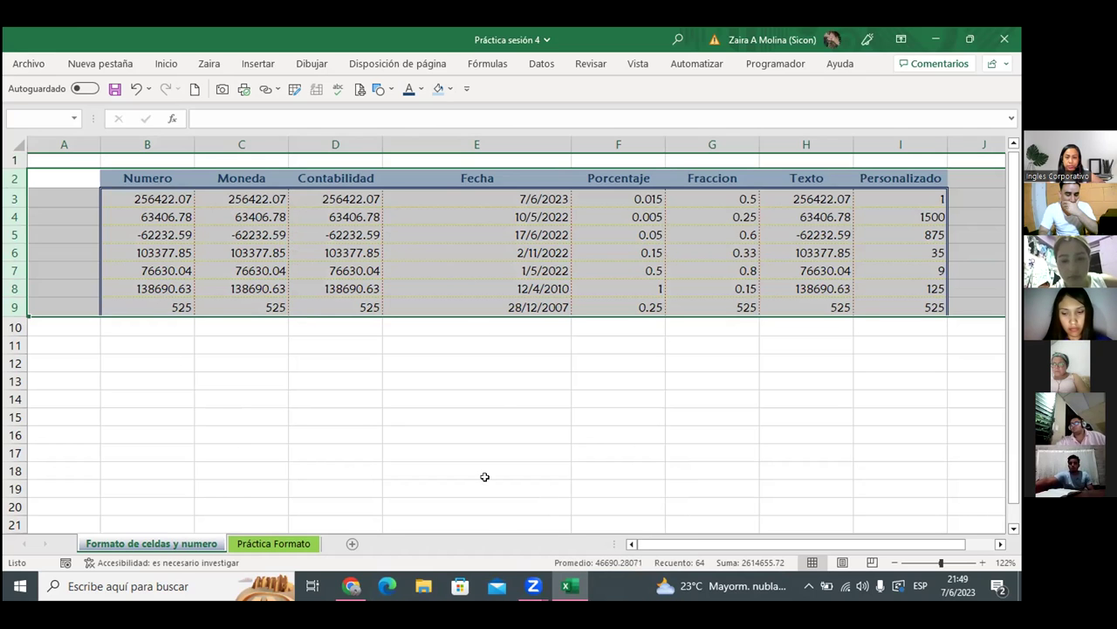
{"action": "left_click", "coordinate": [533, 585]}
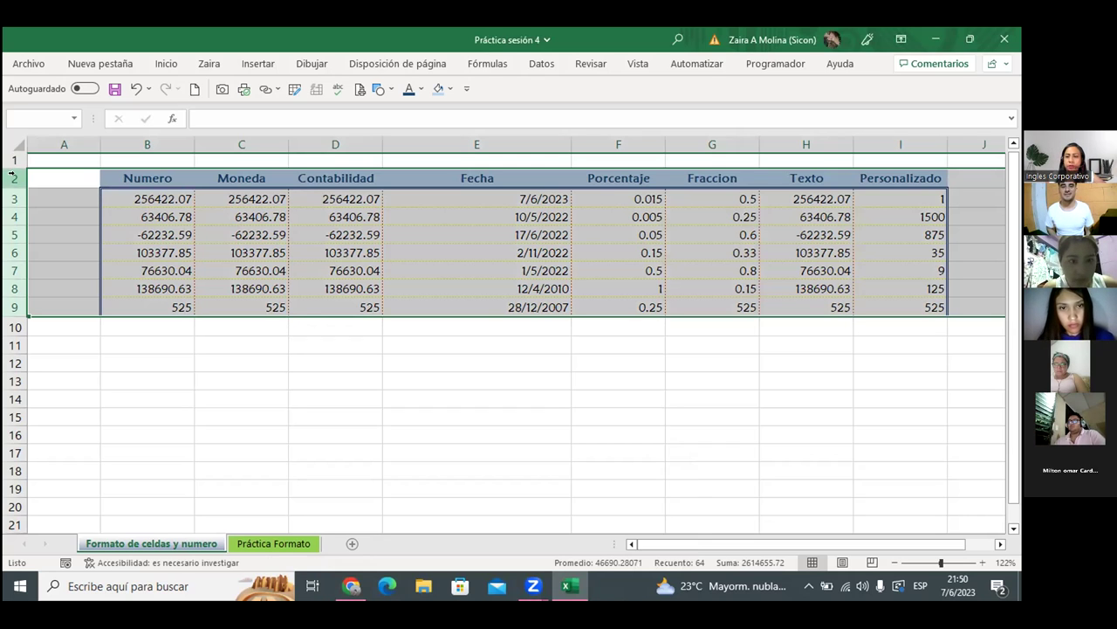
Step: Apply a row height of 24 to the selected rows 2–9
{"action": "right_click", "coordinate": [14, 178]}
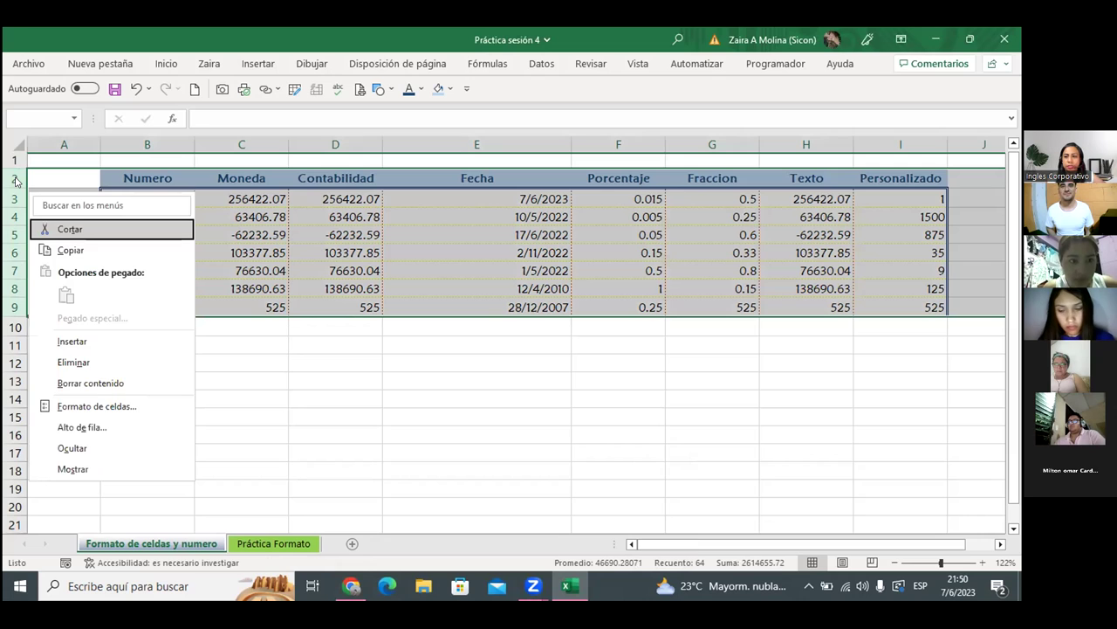
{"action": "left_click", "coordinate": [94, 428]}
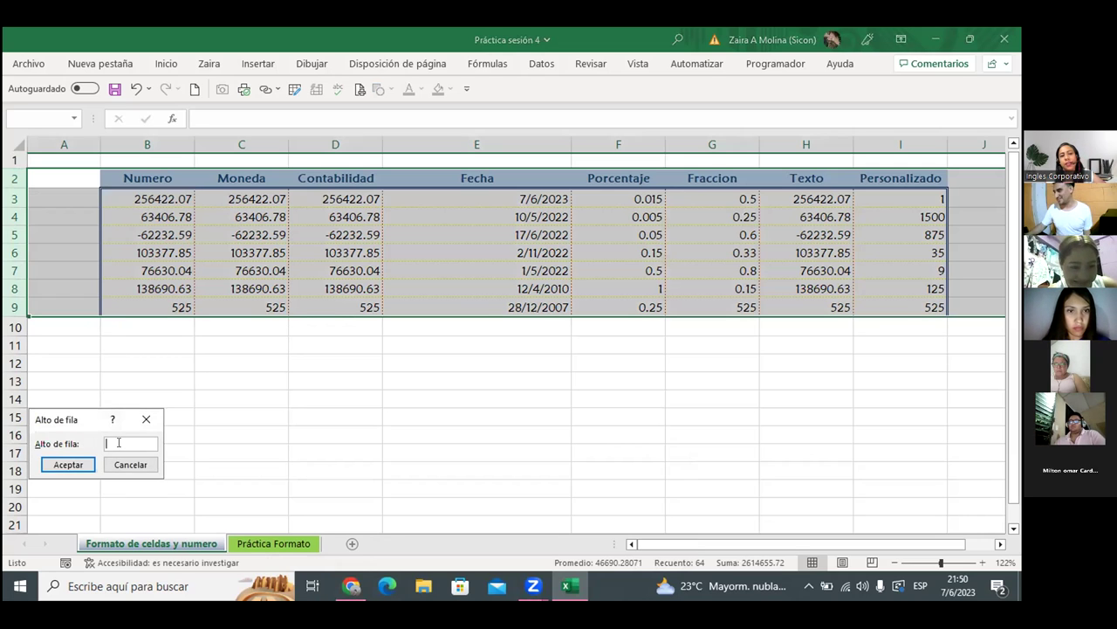
{"action": "type", "text": "24"}
{"action": "left_click", "coordinate": [68, 465]}
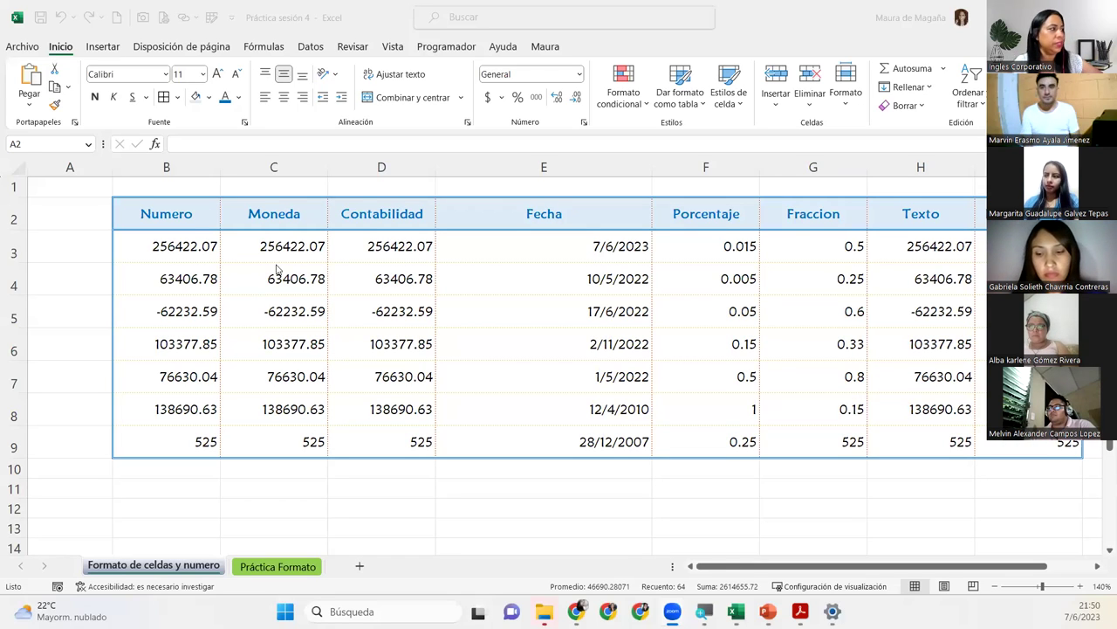
{"action": "key", "text": "ctrl+a"}
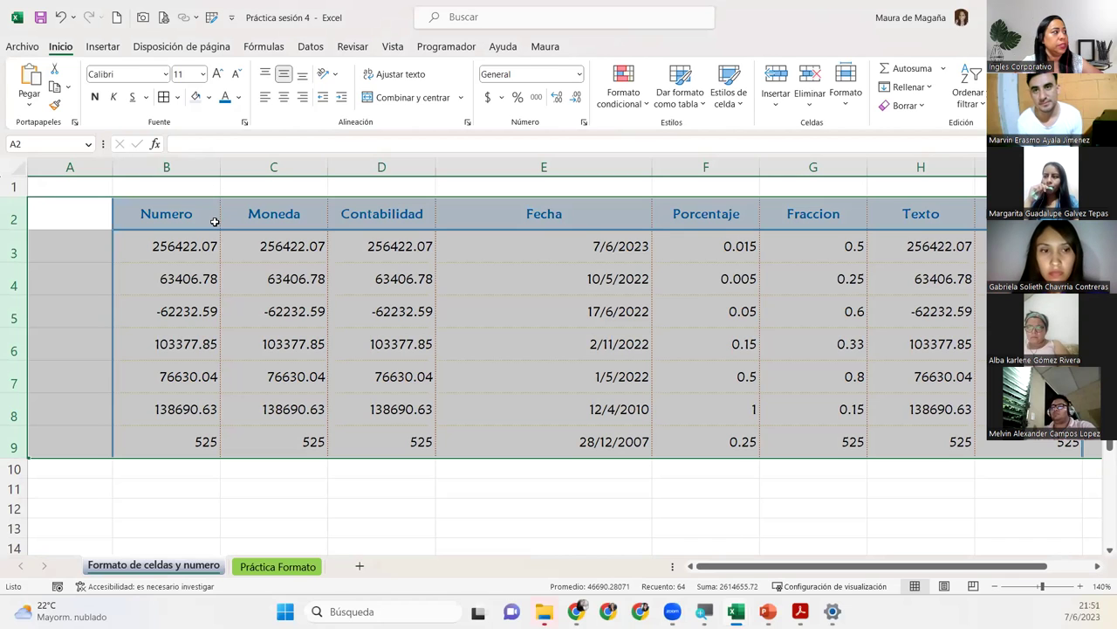
{"action": "left_click", "coordinate": [184, 249]}
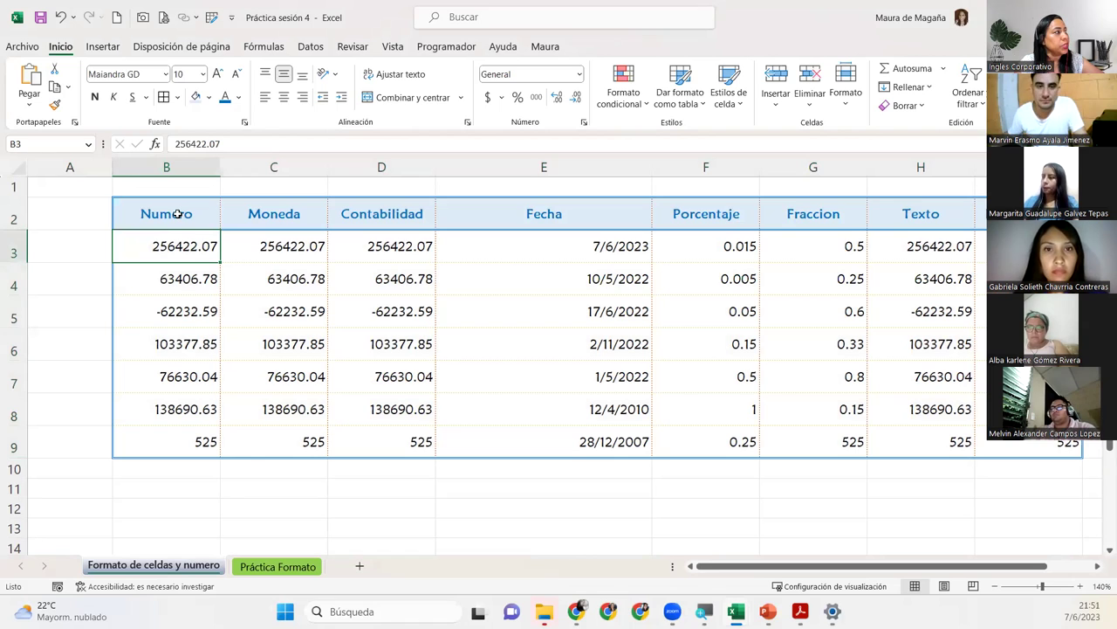
{"action": "left_click", "coordinate": [177, 214]}
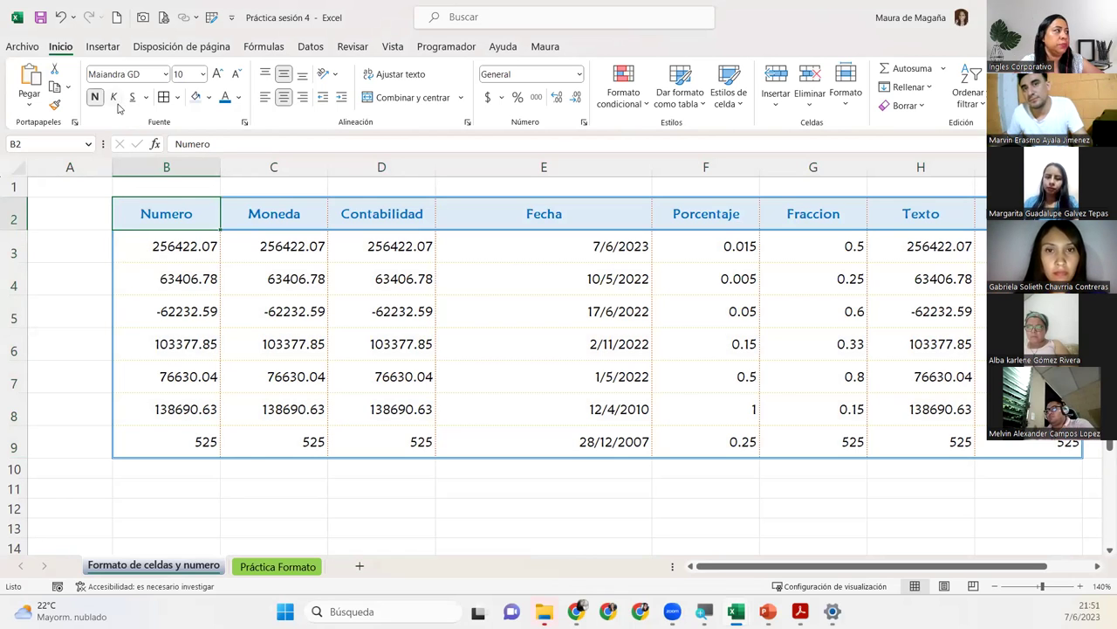
{"action": "left_click", "coordinate": [147, 100]}
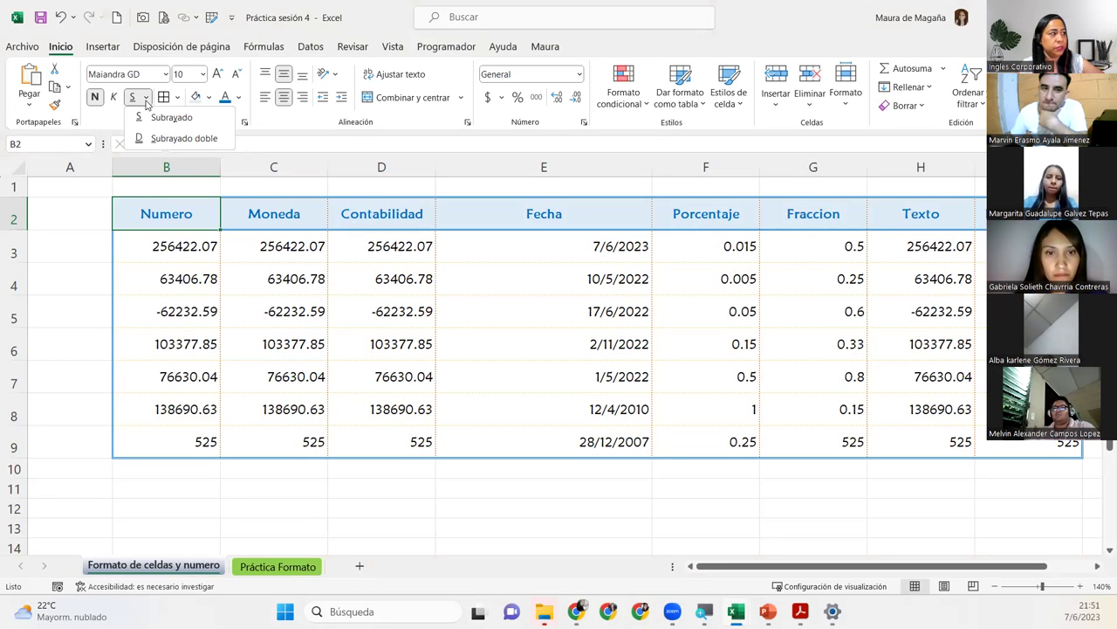
{"action": "left_click", "coordinate": [187, 213]}
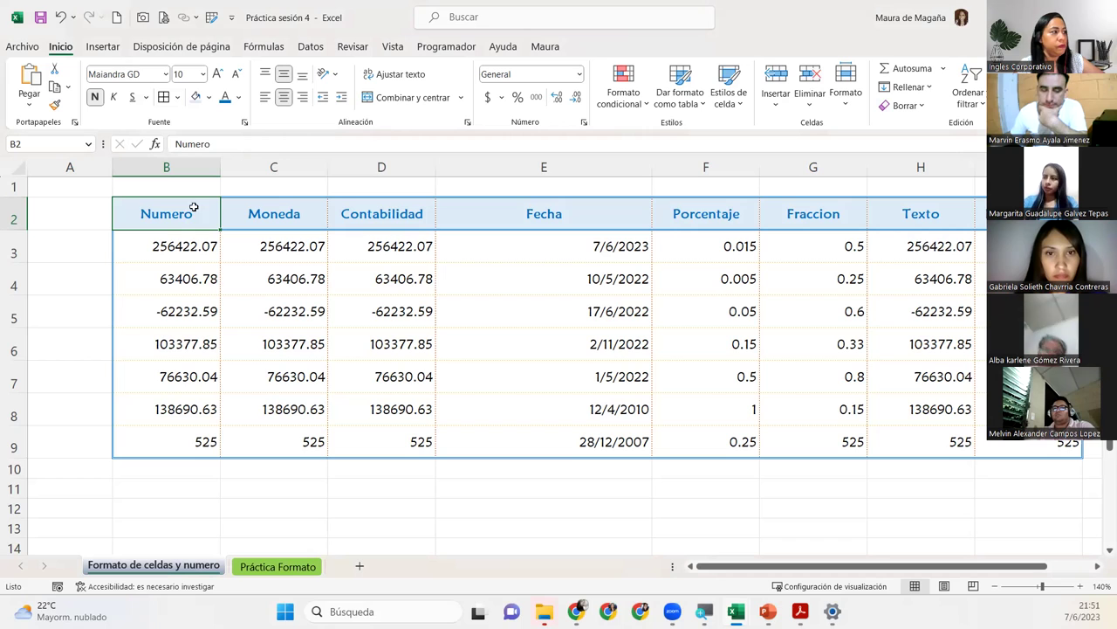
Step: Merge and centre cells B1:I1 above the table headers
{"action": "left_click", "coordinate": [201, 191]}
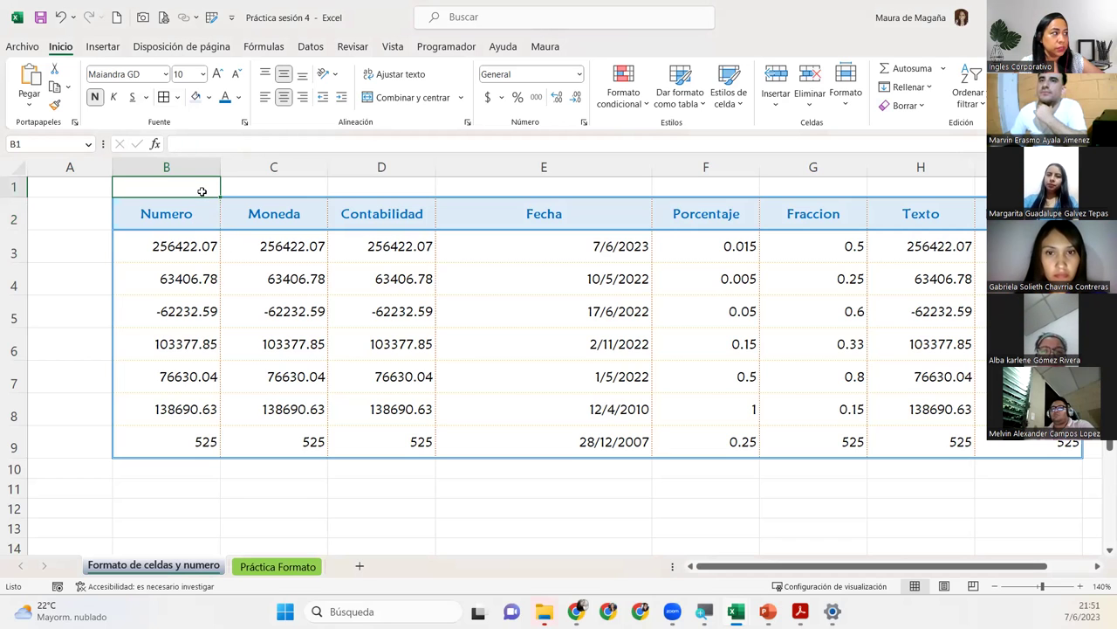
{"action": "left_click_drag", "start_coordinate": [200, 189], "coordinate": [1022, 186]}
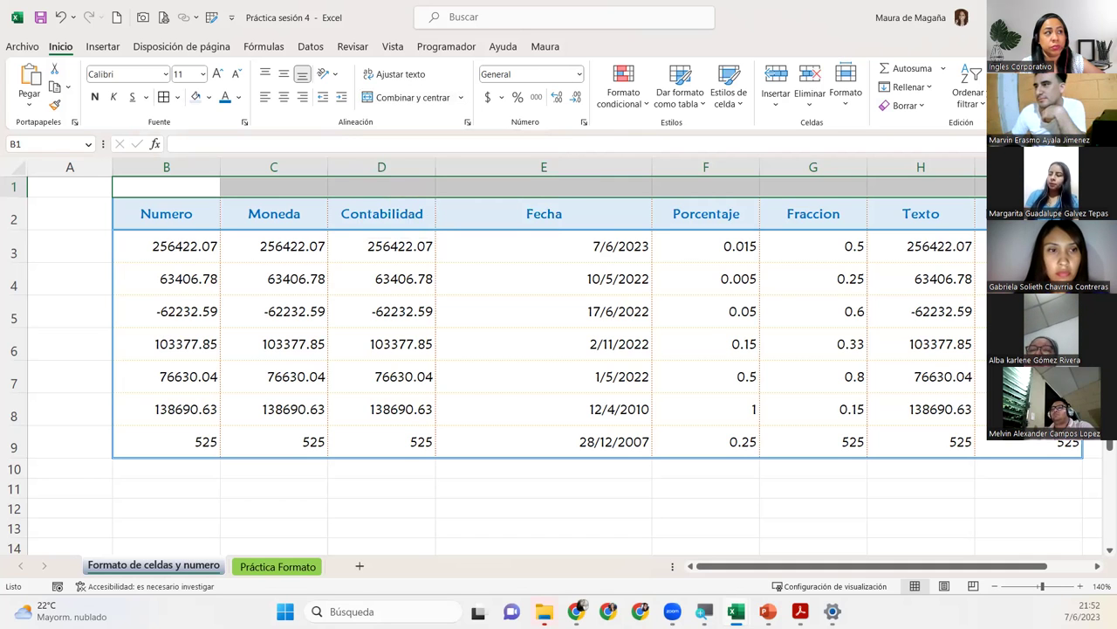
{"action": "left_click_drag", "start_coordinate": [577, 18], "coordinate": [507, 63]}
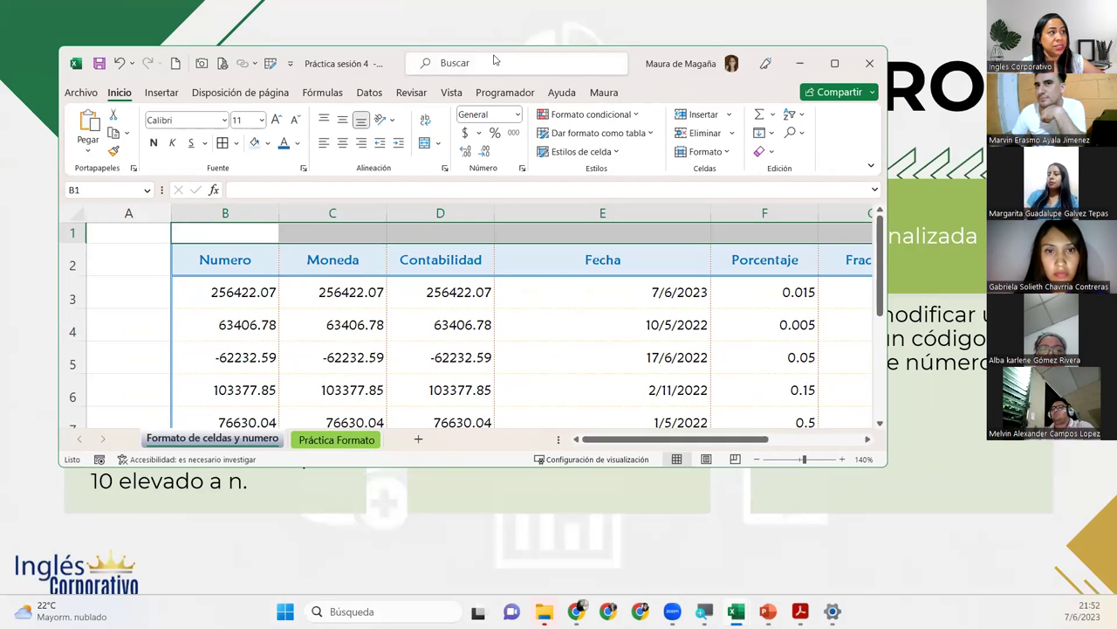
{"action": "left_click_drag", "start_coordinate": [395, 61], "coordinate": [473, 79]}
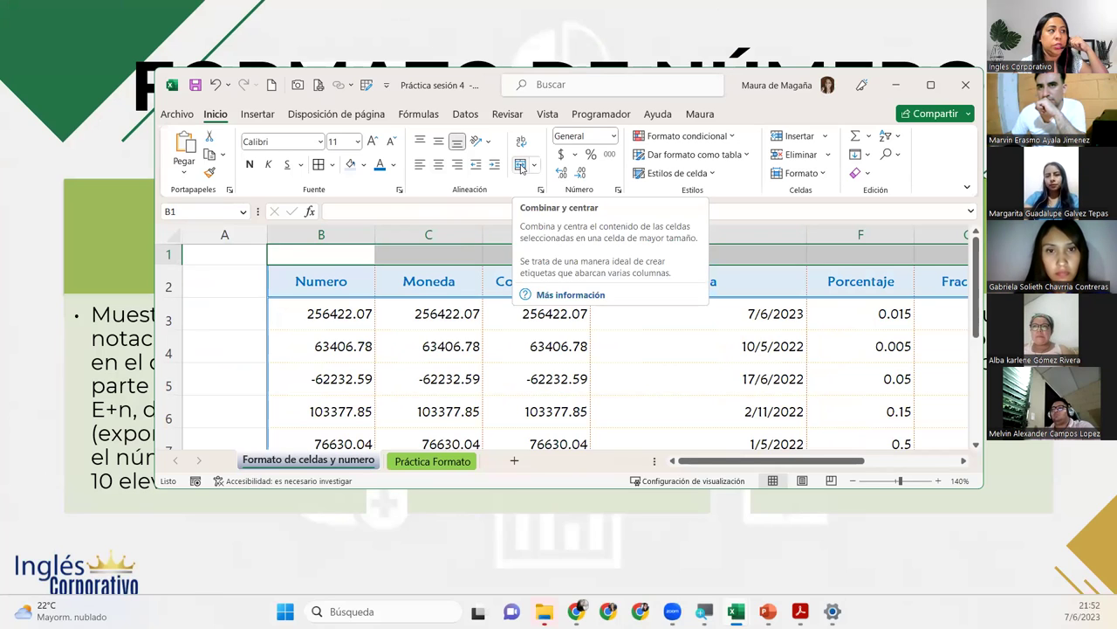
{"action": "left_click", "coordinate": [535, 165]}
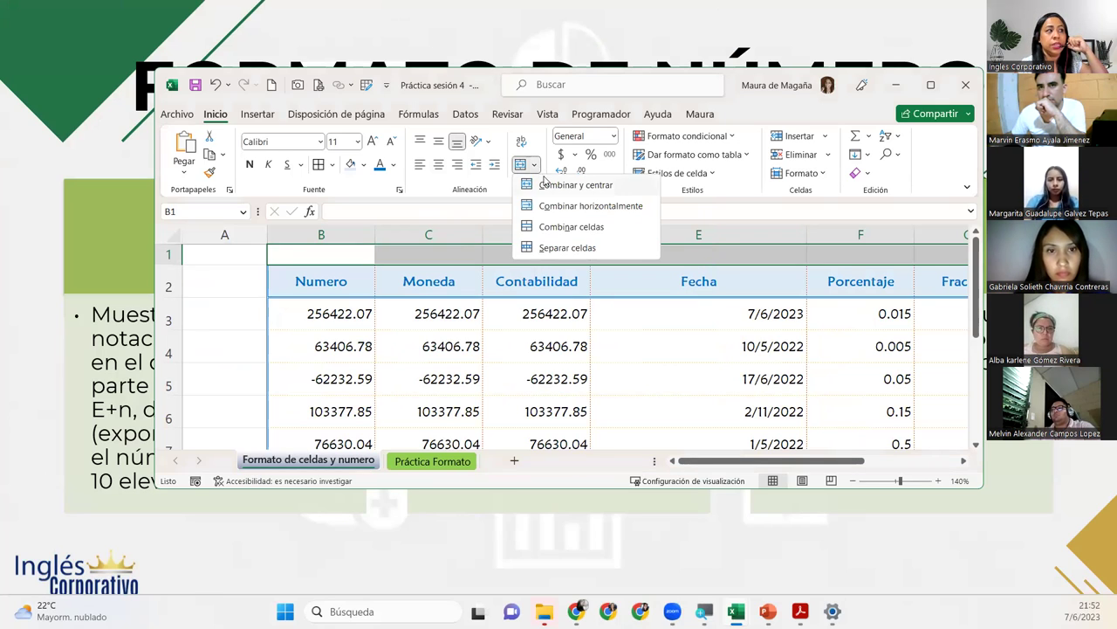
{"action": "mouse_move", "coordinate": [575, 185]}
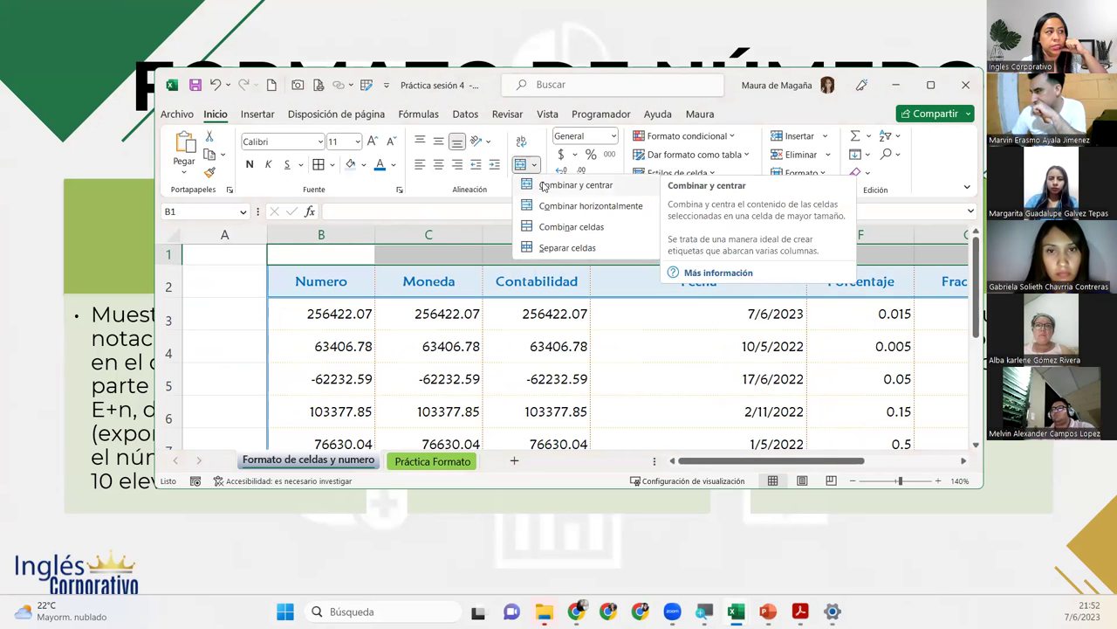
{"action": "left_click", "coordinate": [544, 186]}
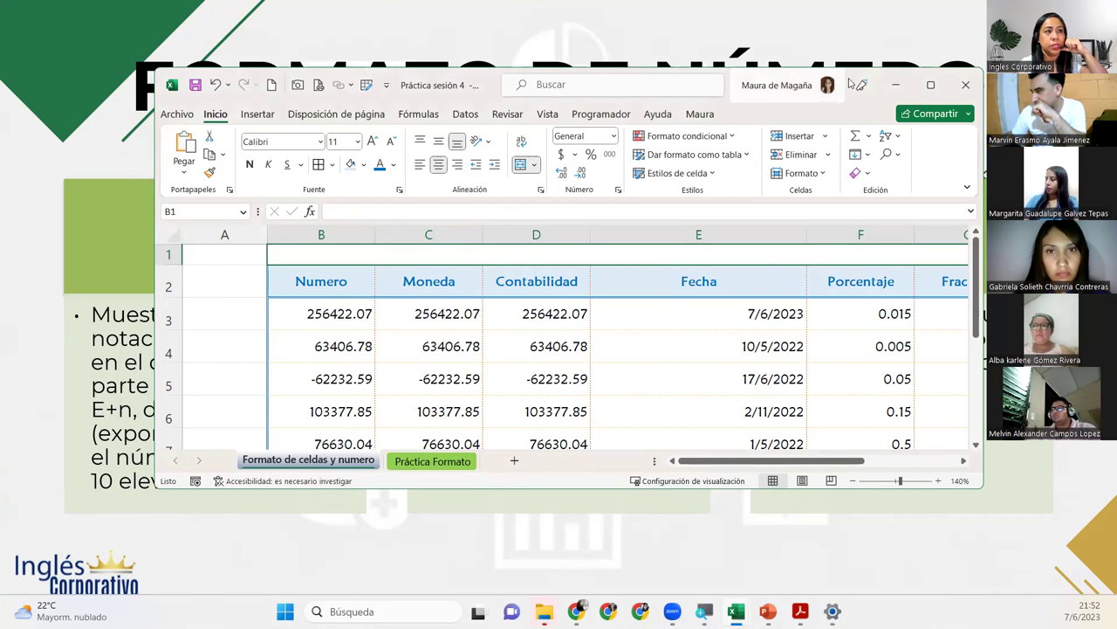
{"action": "left_click", "coordinate": [930, 86]}
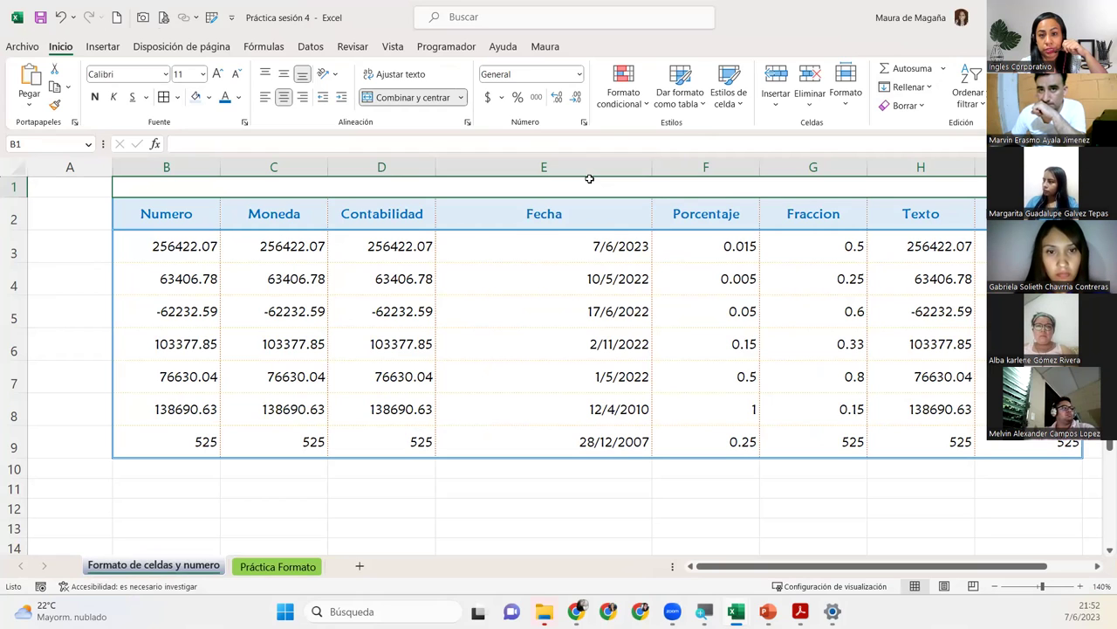
Step: Unmerge and re-merge row 1 centred, then enter the title 'FORMATO DE NÚMERO' in B1
{"action": "left_click", "coordinate": [458, 99]}
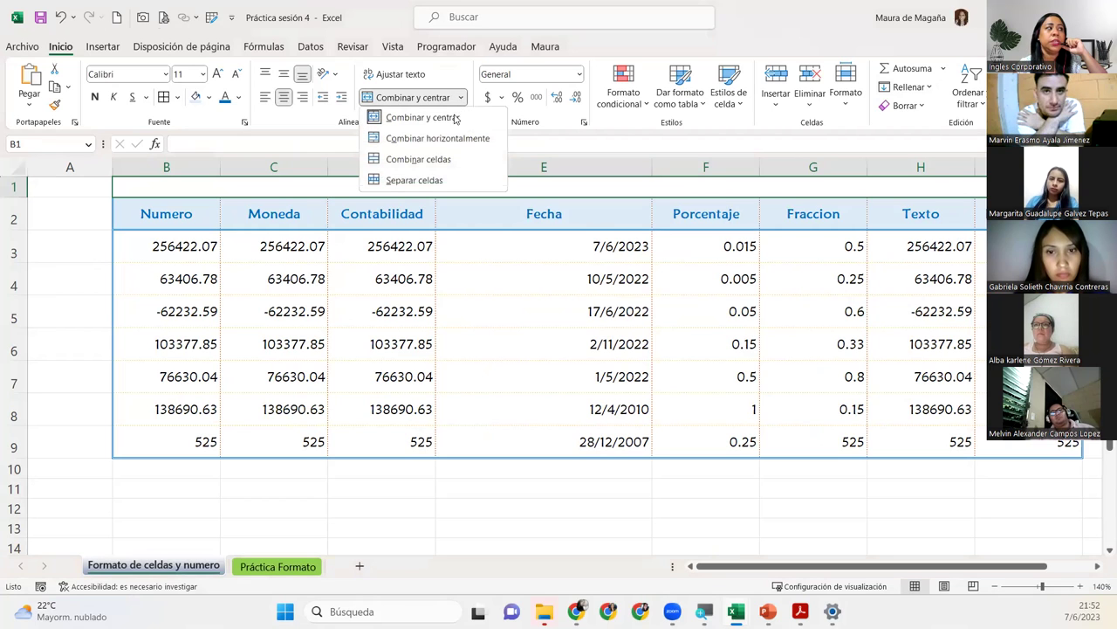
{"action": "left_click", "coordinate": [435, 181]}
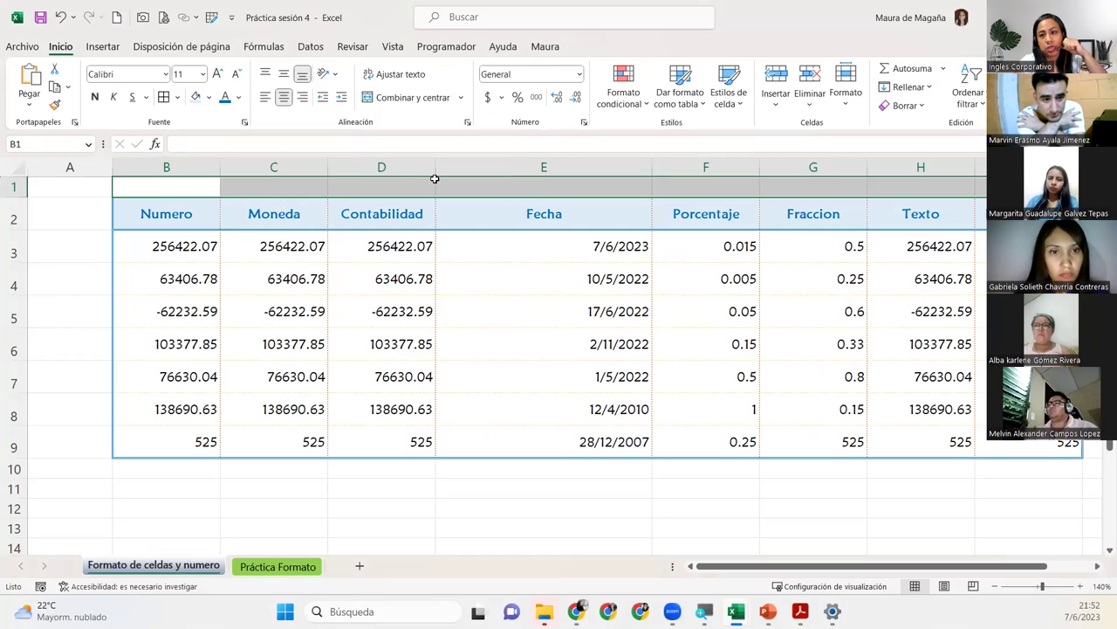
{"action": "left_click", "coordinate": [414, 98]}
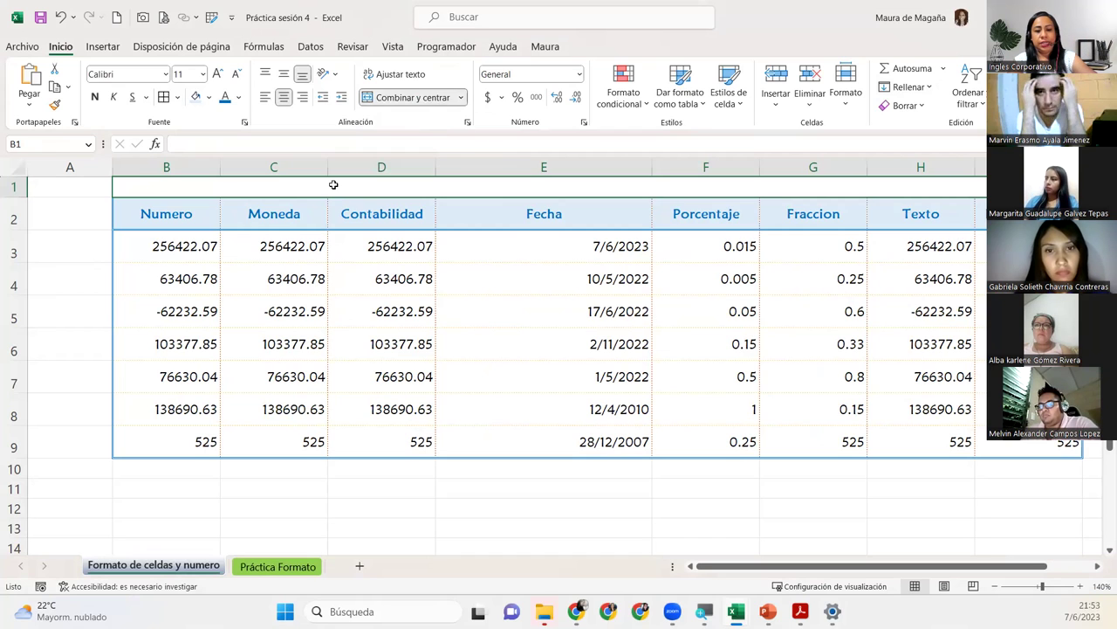
{"action": "type", "text": "FORMATO DE "}
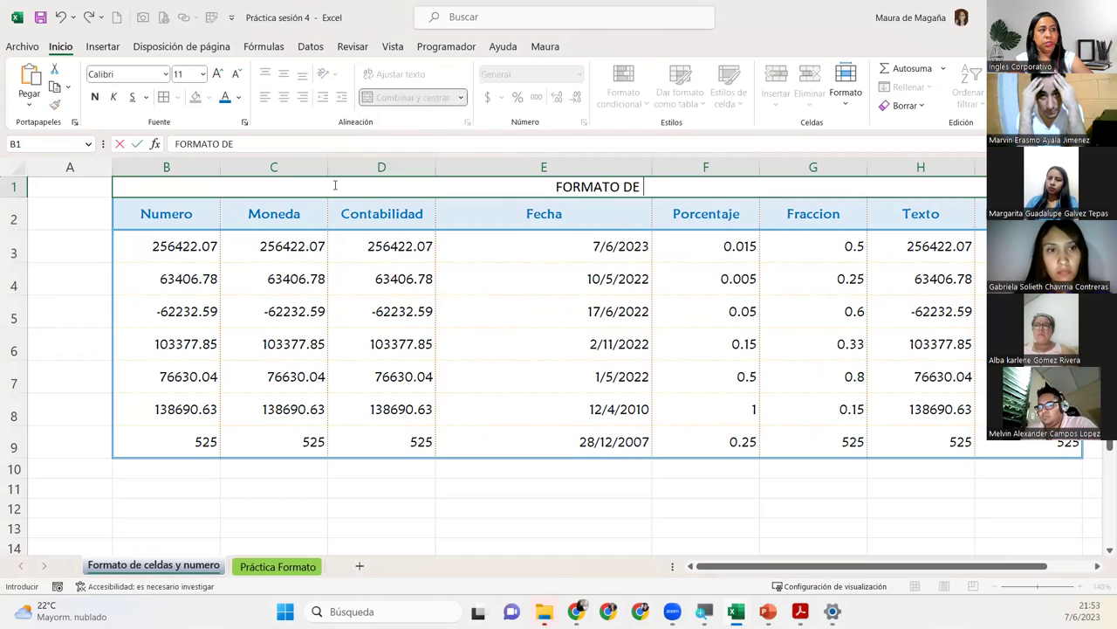
{"action": "type", "text": "NÚMEROS"}
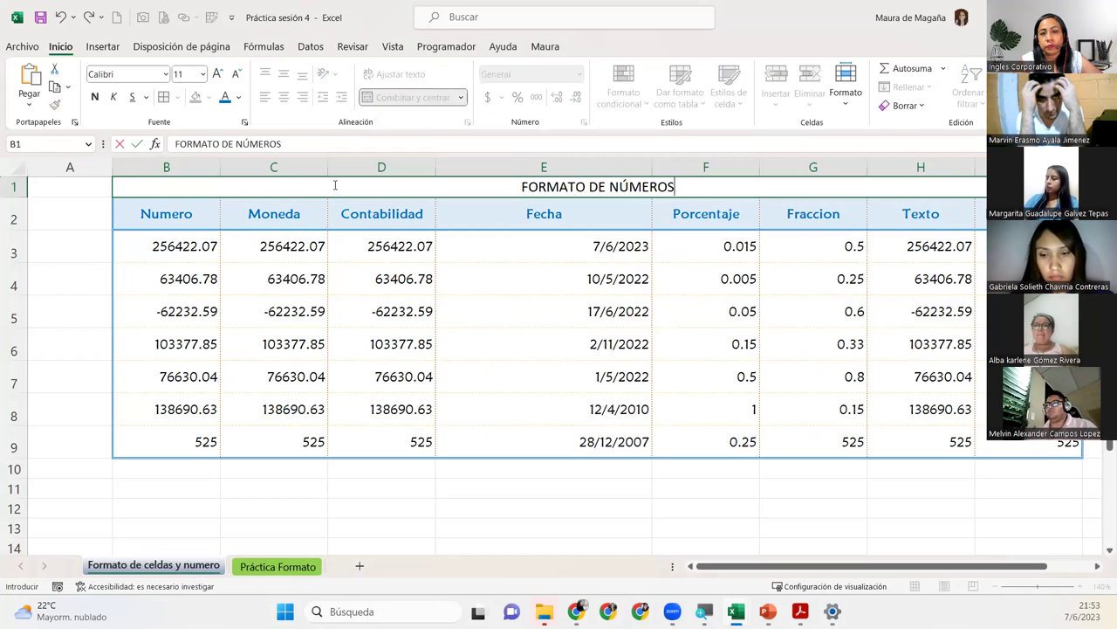
{"action": "key", "text": "BackSpace"}
{"action": "key", "text": "Return"}
{"action": "left_click", "coordinate": [334, 185]}
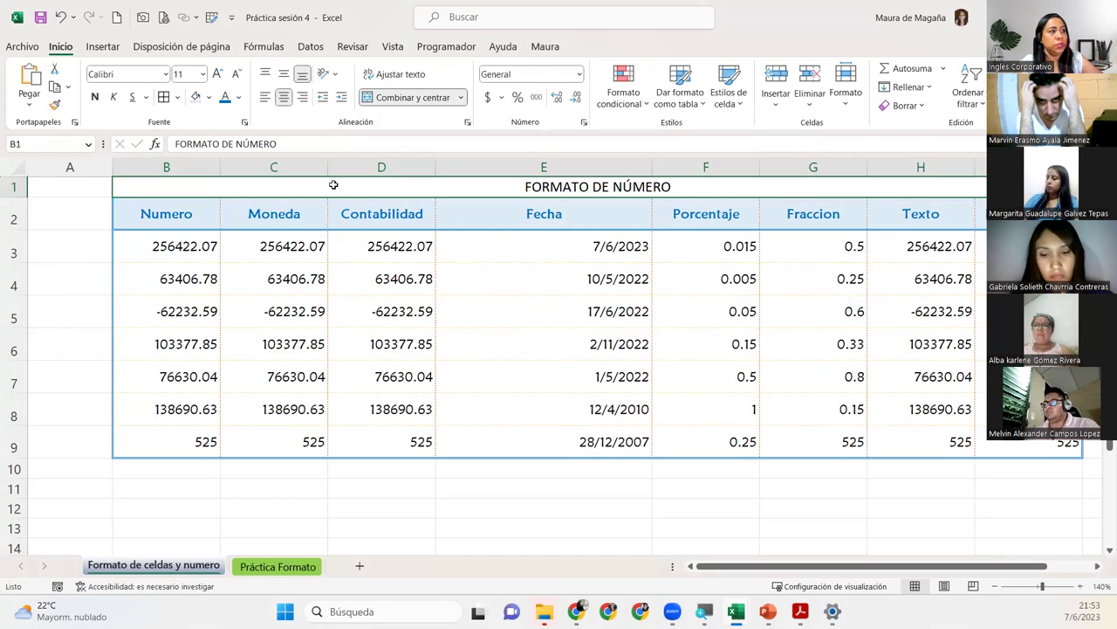
Step: Set the title font to Candara Light and increase its size two steps
{"action": "left_click", "coordinate": [166, 74]}
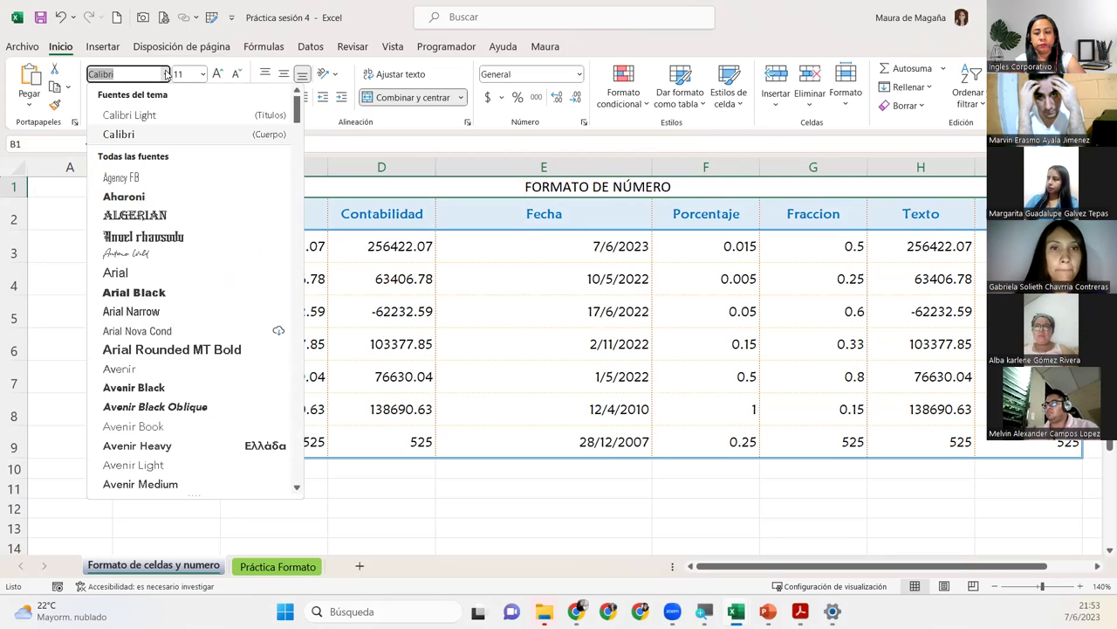
{"action": "type", "text": "Canda"}
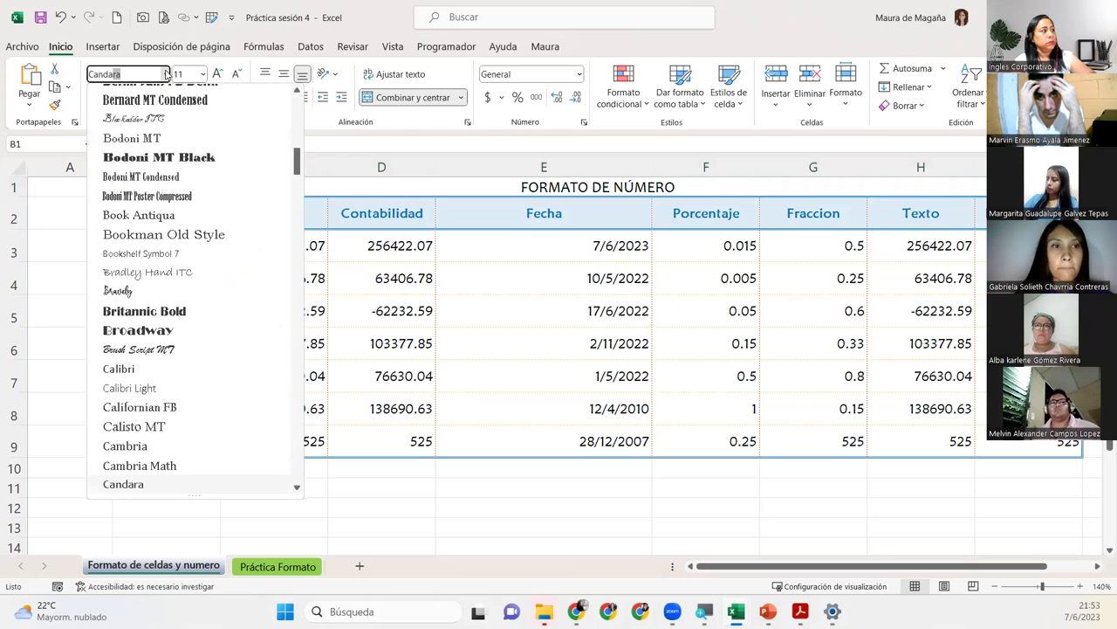
{"action": "type", "text": "ra"}
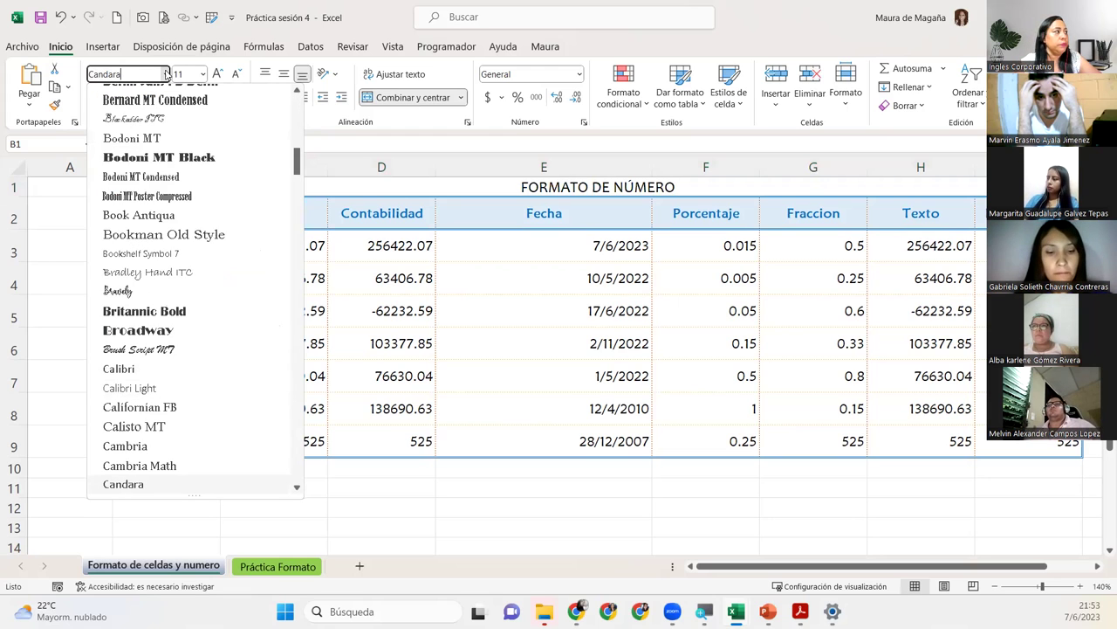
{"action": "type", "text": " Light"}
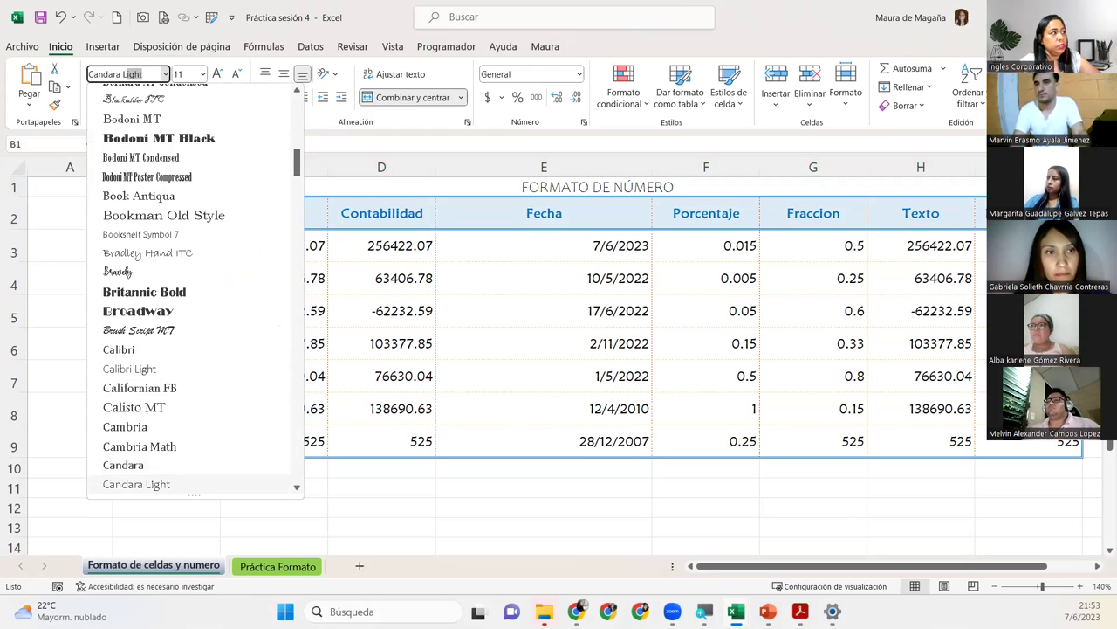
{"action": "key", "text": "Return"}
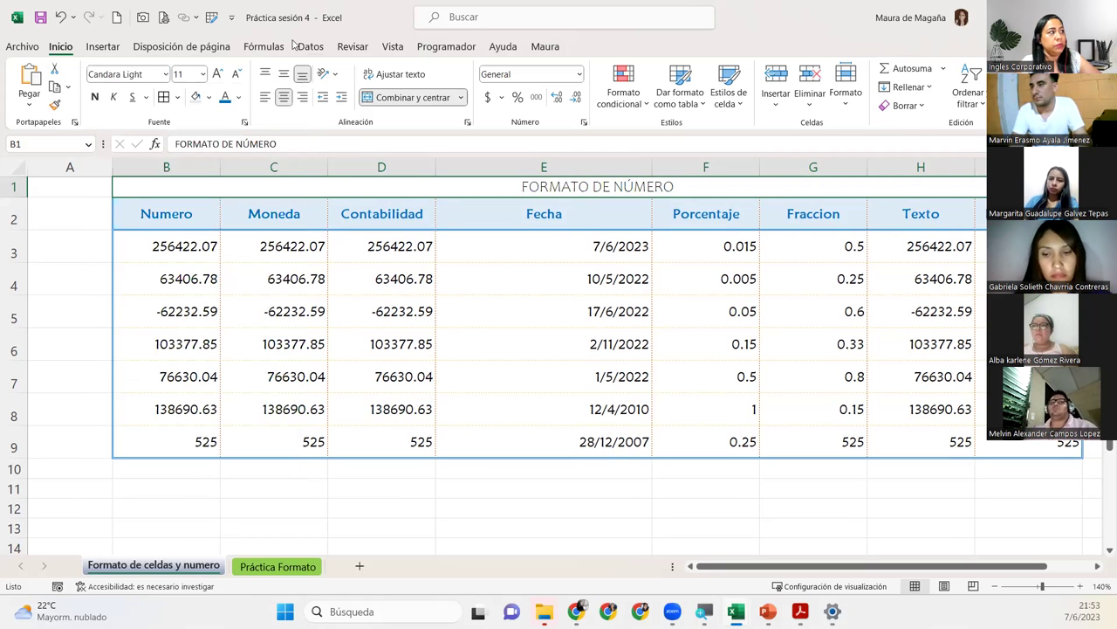
{"action": "left_click", "coordinate": [217, 75]}
{"action": "left_click", "coordinate": [216, 75]}
Step: Enlarge the title to 26 pt and choose the standard green font colour
{"action": "left_click", "coordinate": [216, 75]}
{"action": "left_click", "coordinate": [216, 75]}
{"action": "left_click", "coordinate": [216, 75]}
{"action": "left_click", "coordinate": [217, 75]}
{"action": "left_click", "coordinate": [216, 75]}
{"action": "left_click", "coordinate": [216, 75]}
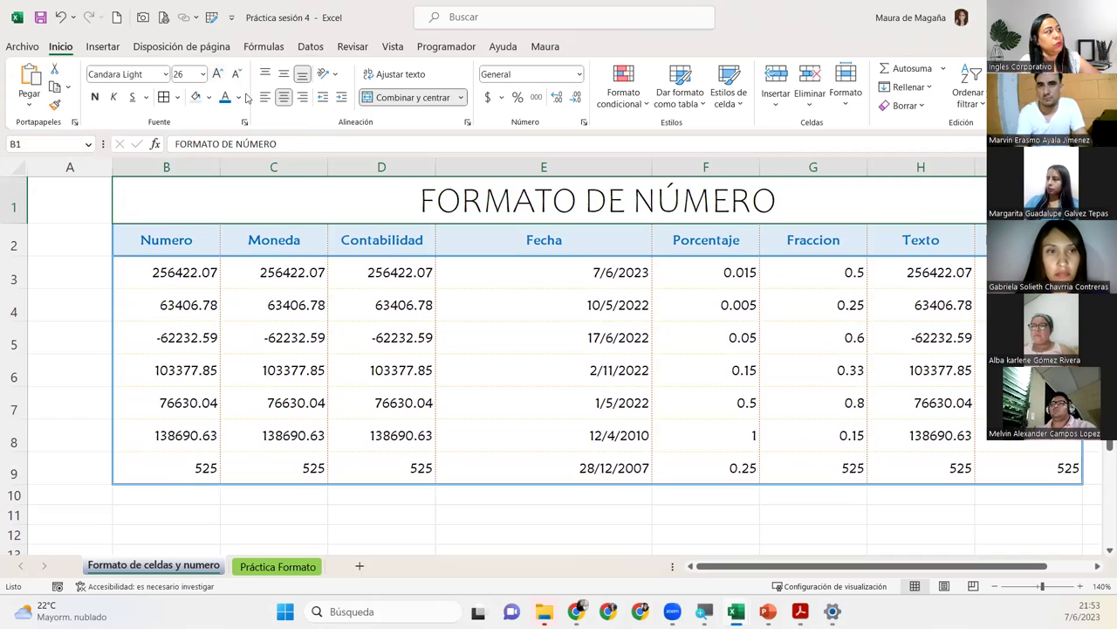
{"action": "left_click", "coordinate": [238, 97]}
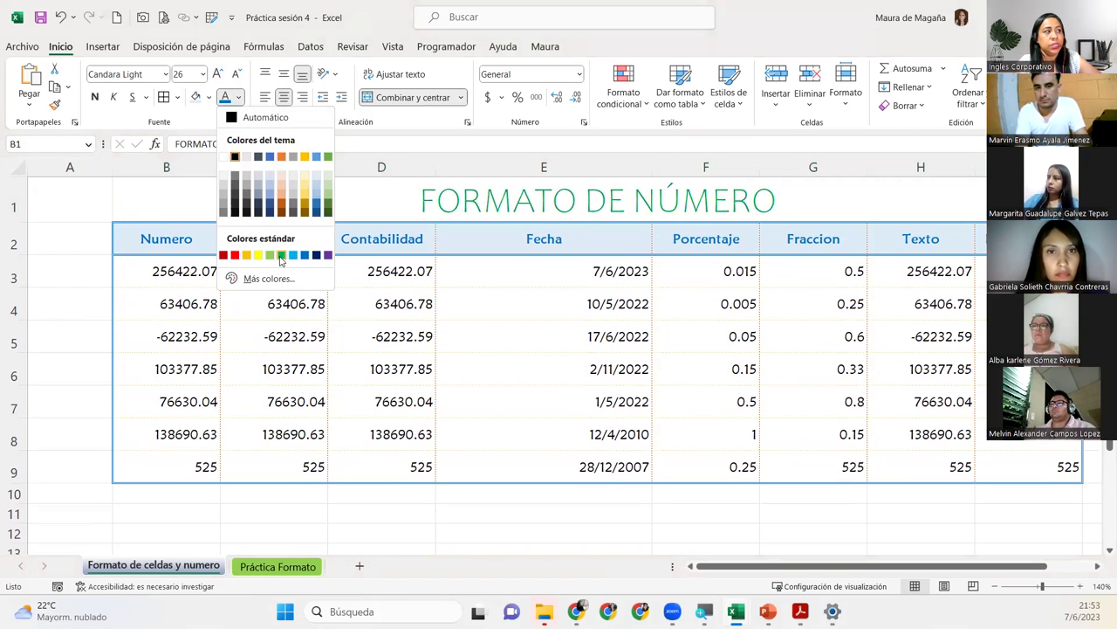
{"action": "left_click", "coordinate": [281, 257]}
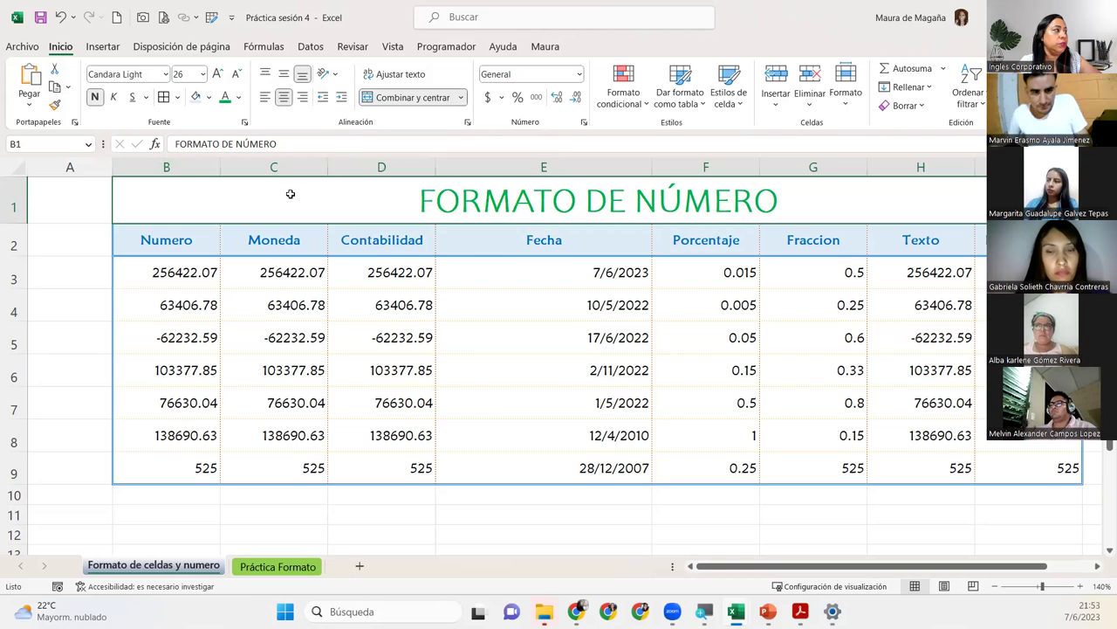
Step: Reapply the Candara Light font to the FORMATO DE NÚMERO title
{"action": "left_click", "coordinate": [165, 75]}
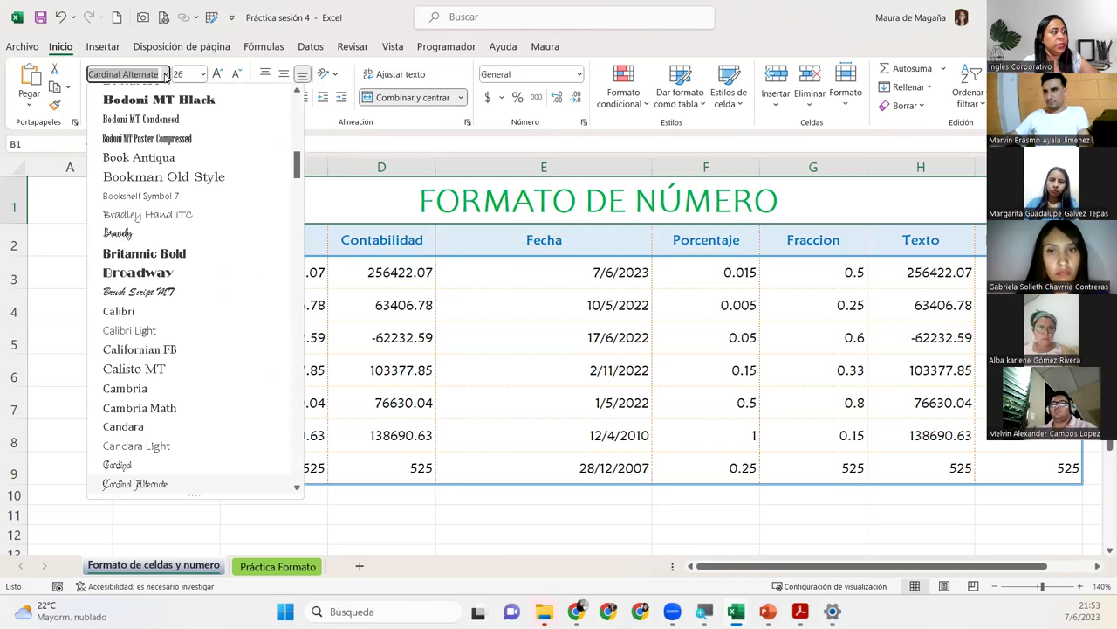
{"action": "double_click", "coordinate": [165, 74]}
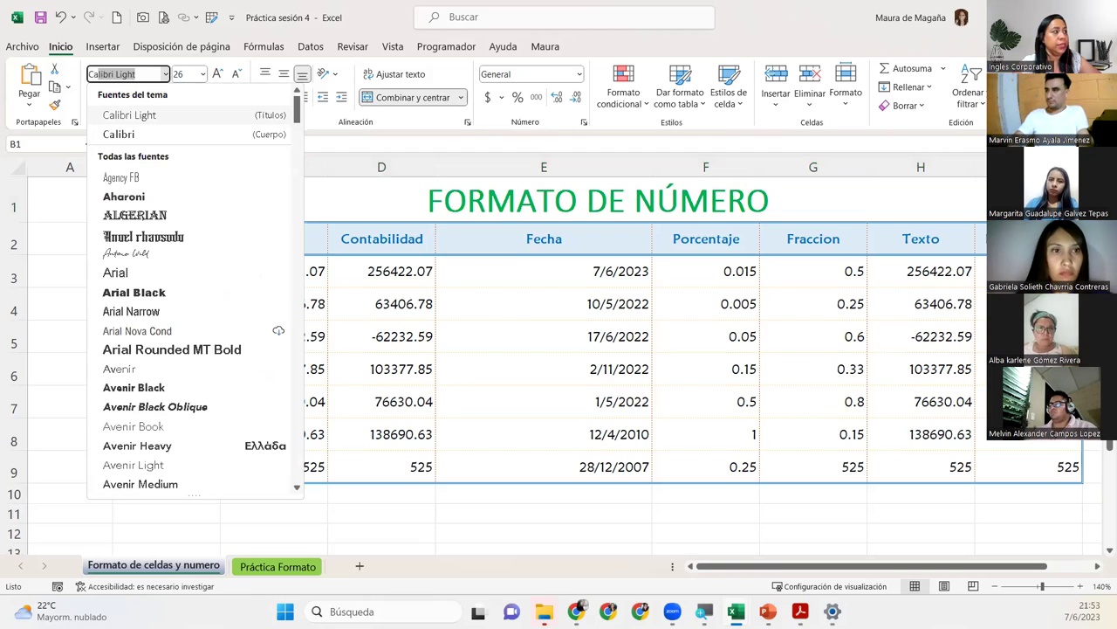
{"action": "type", "text": "ndara"}
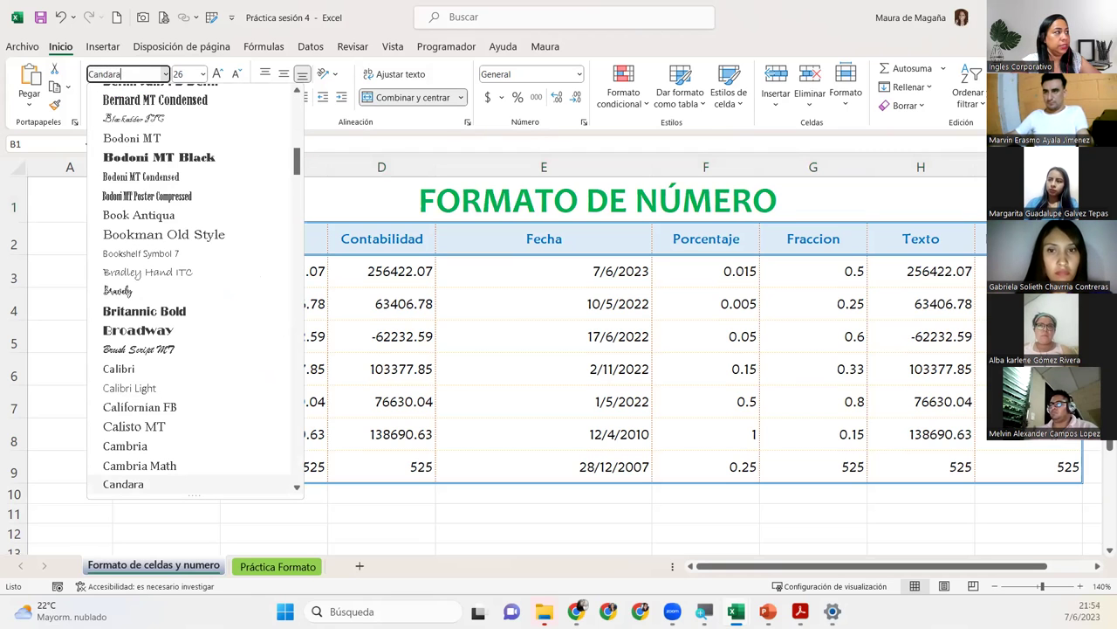
{"action": "type", "text": " l"}
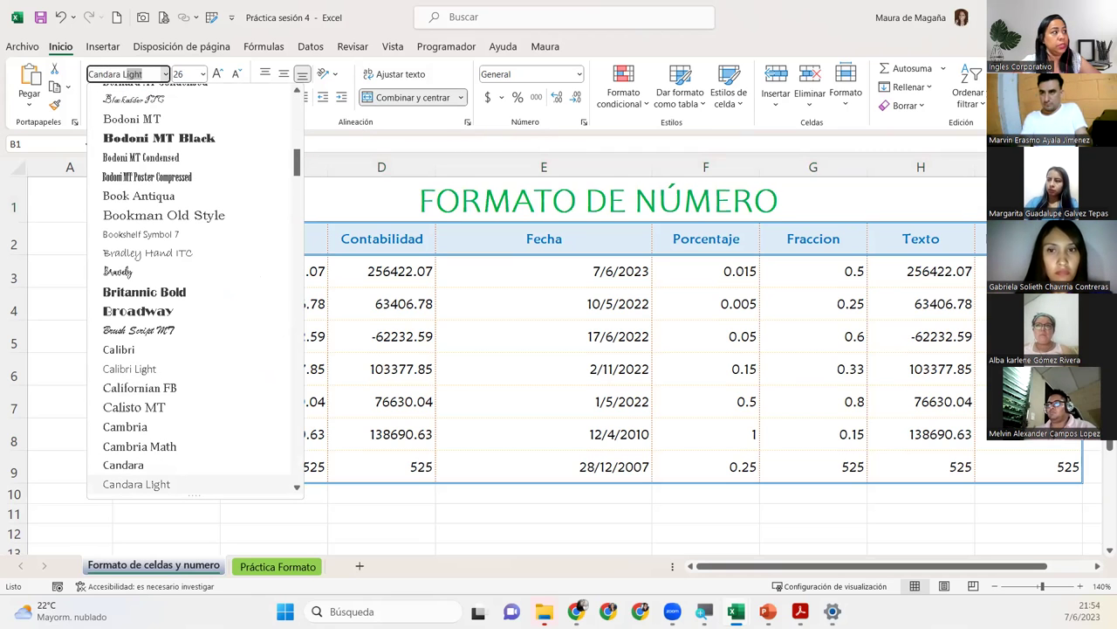
{"action": "key", "text": "Return"}
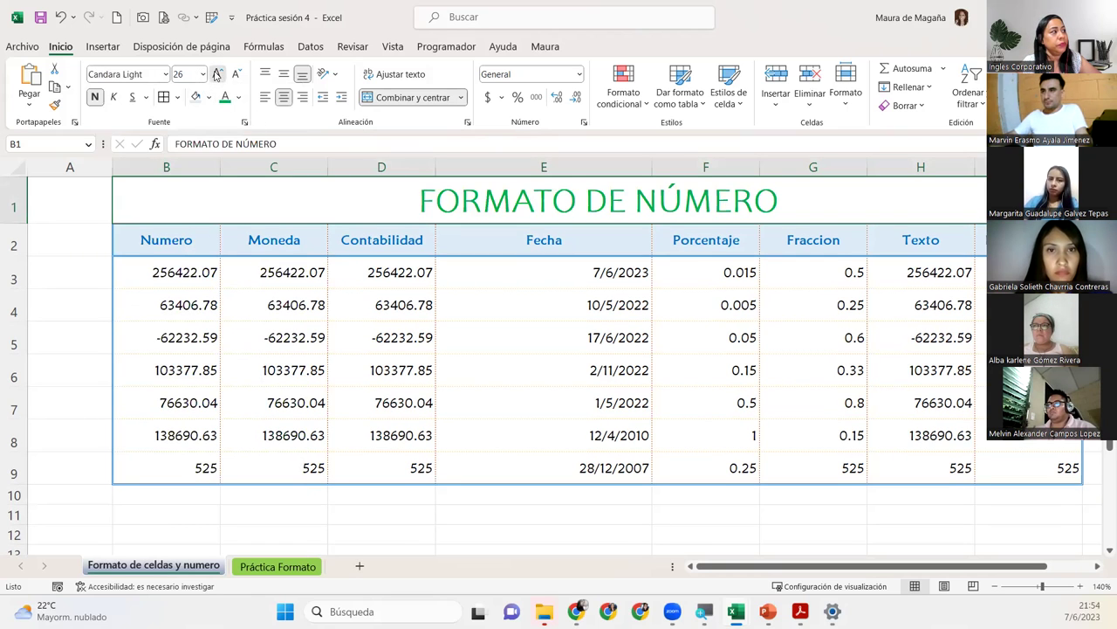
Step: Try the title at size 36, then settle it back at 26 pt
{"action": "left_click", "coordinate": [218, 75]}
{"action": "left_click", "coordinate": [217, 75]}
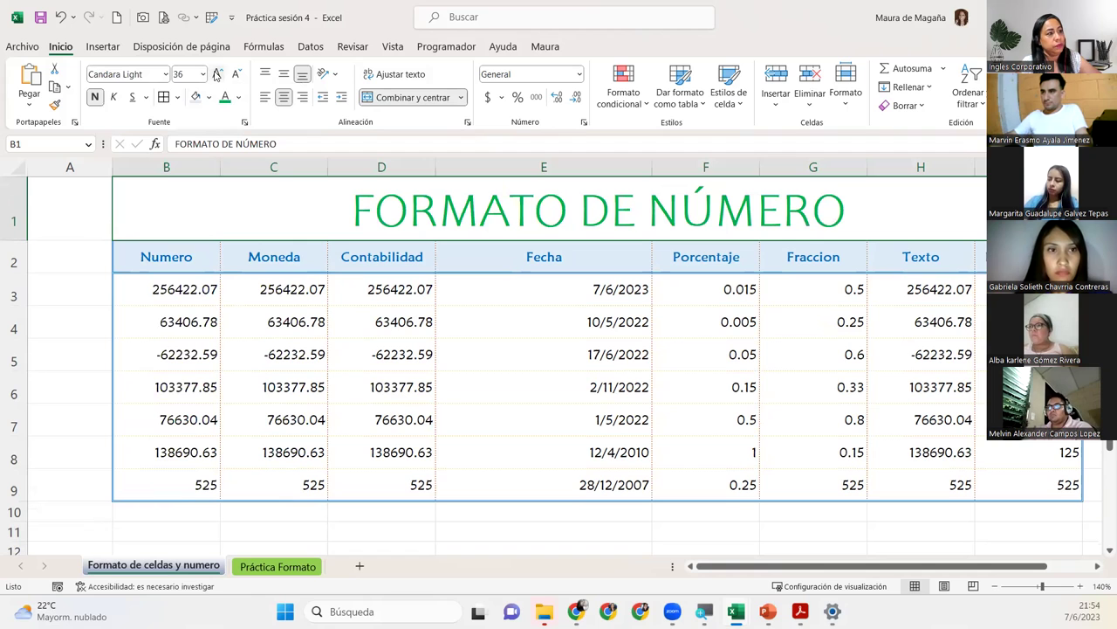
{"action": "left_click", "coordinate": [236, 75]}
{"action": "left_click", "coordinate": [235, 75]}
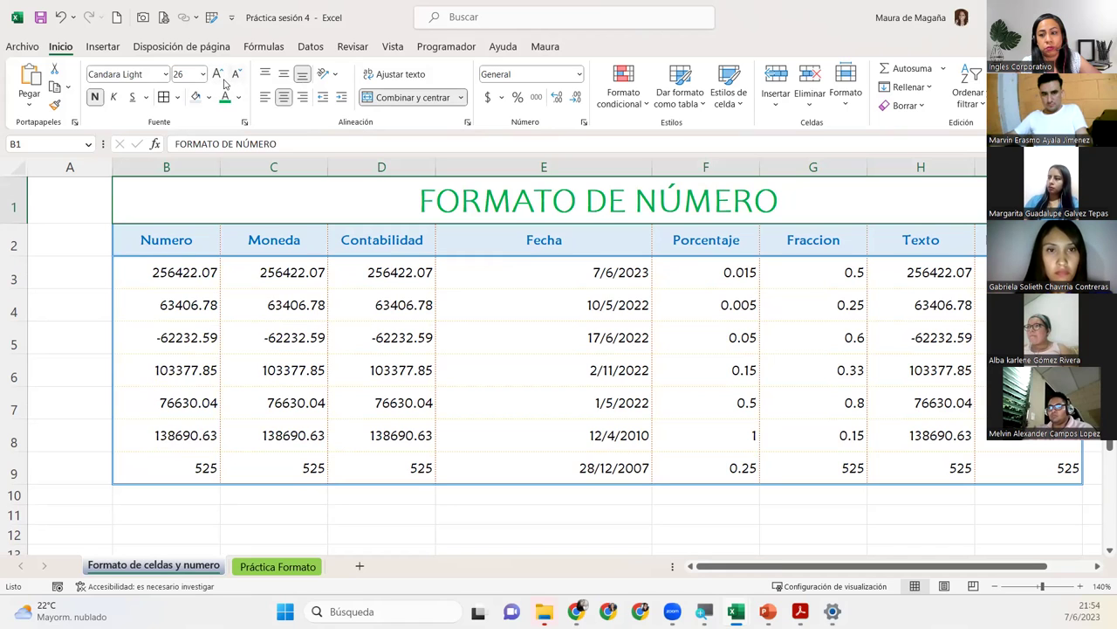
{"action": "left_click", "coordinate": [201, 75]}
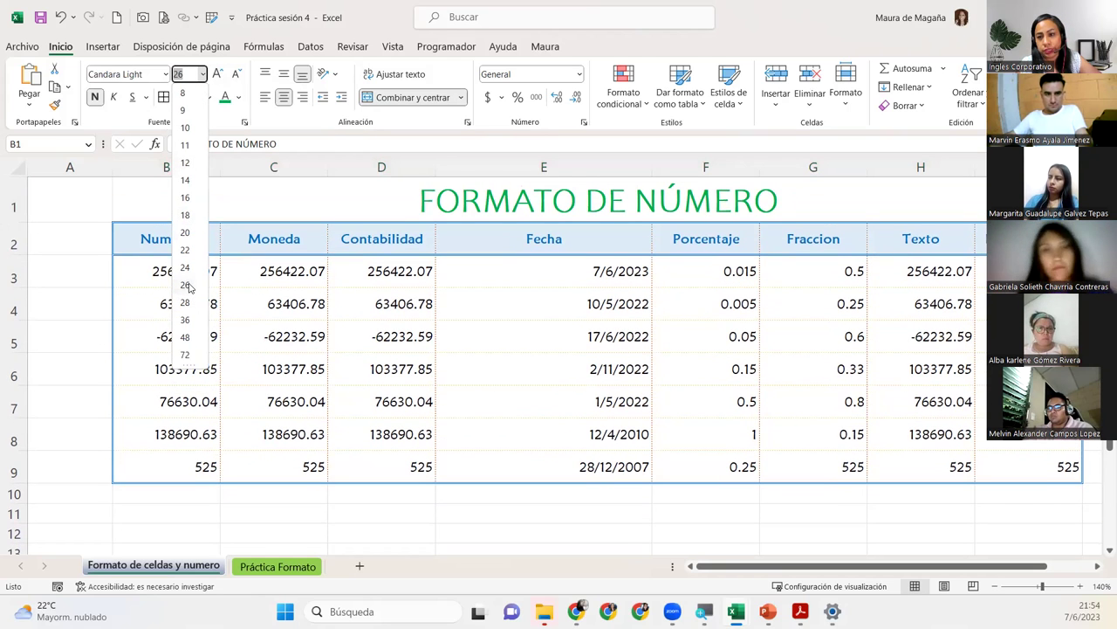
{"action": "left_click", "coordinate": [187, 286]}
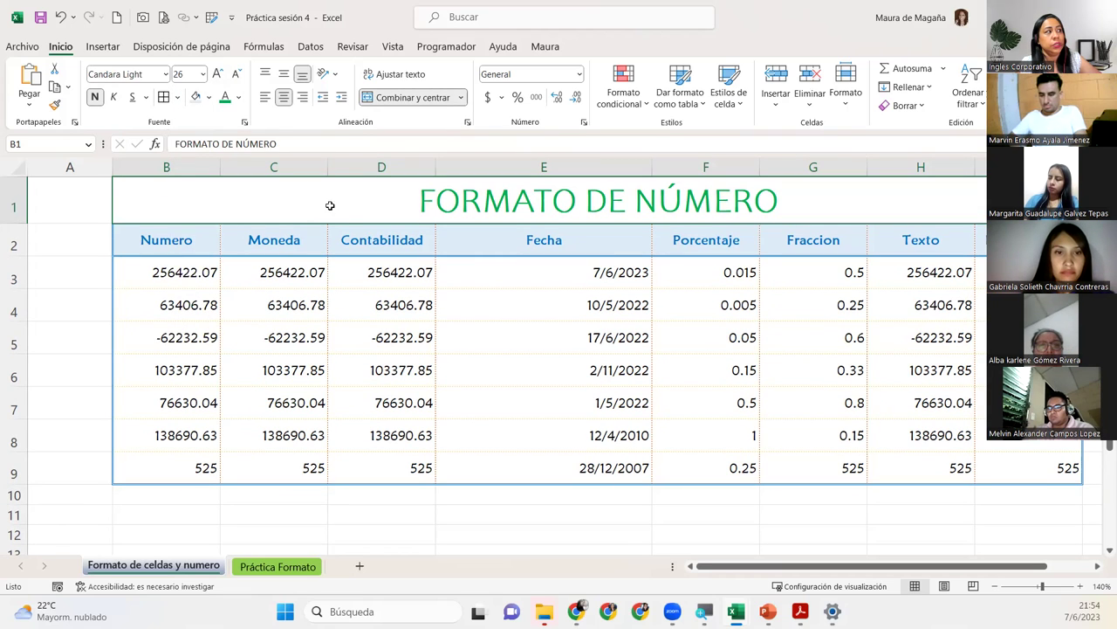
{"action": "left_click", "coordinate": [239, 97]}
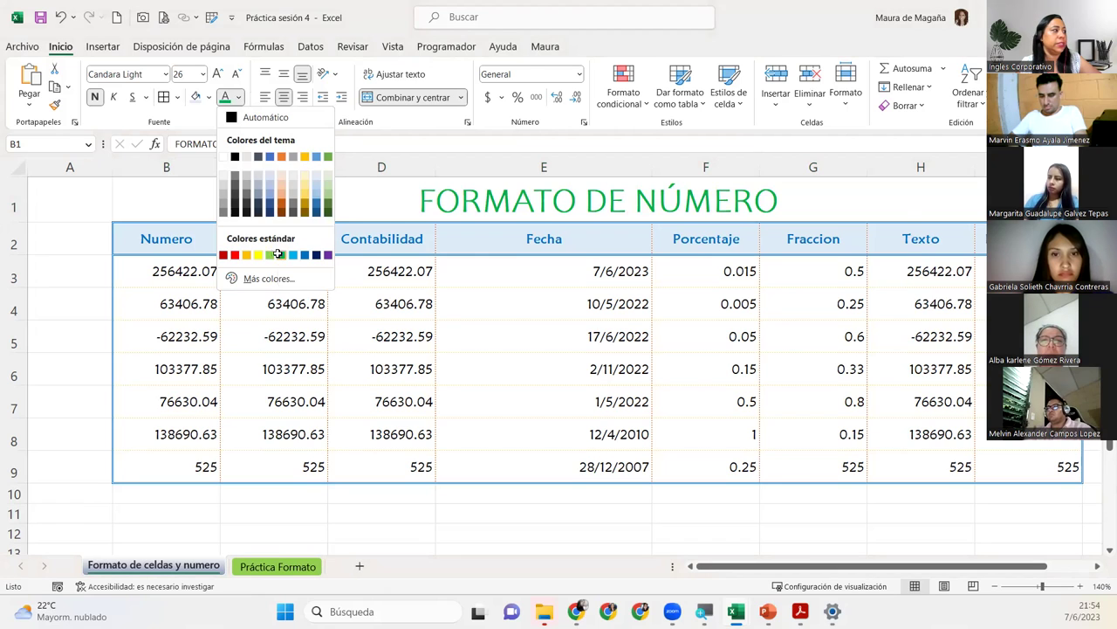
Step: Make the title green, italic and double-underlined
{"action": "left_click", "coordinate": [281, 255]}
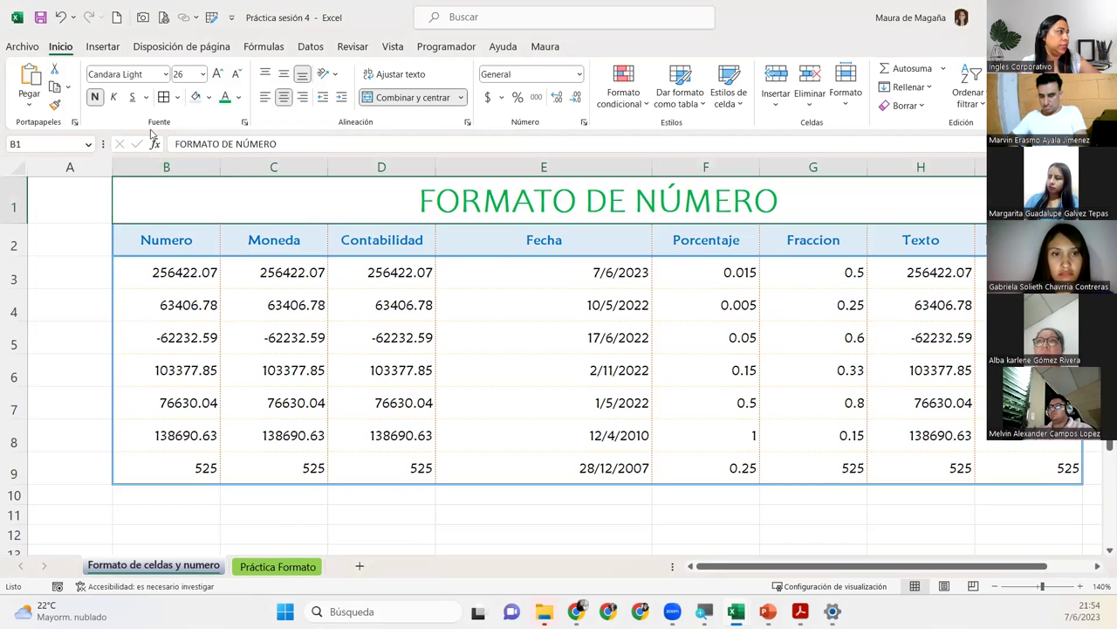
{"action": "left_click", "coordinate": [114, 98]}
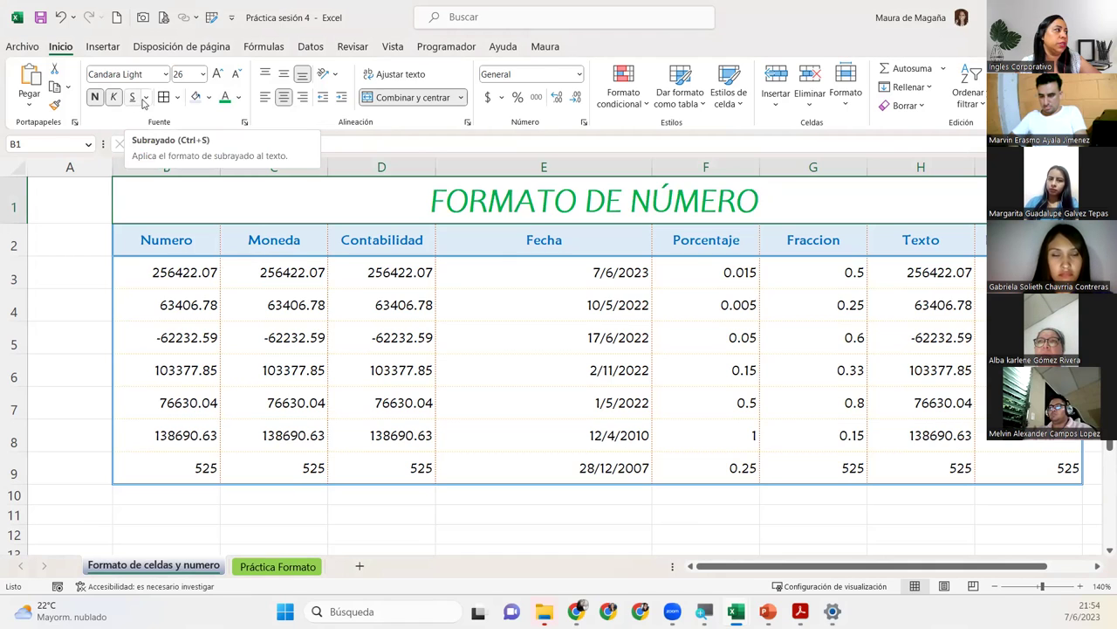
{"action": "left_click", "coordinate": [145, 99]}
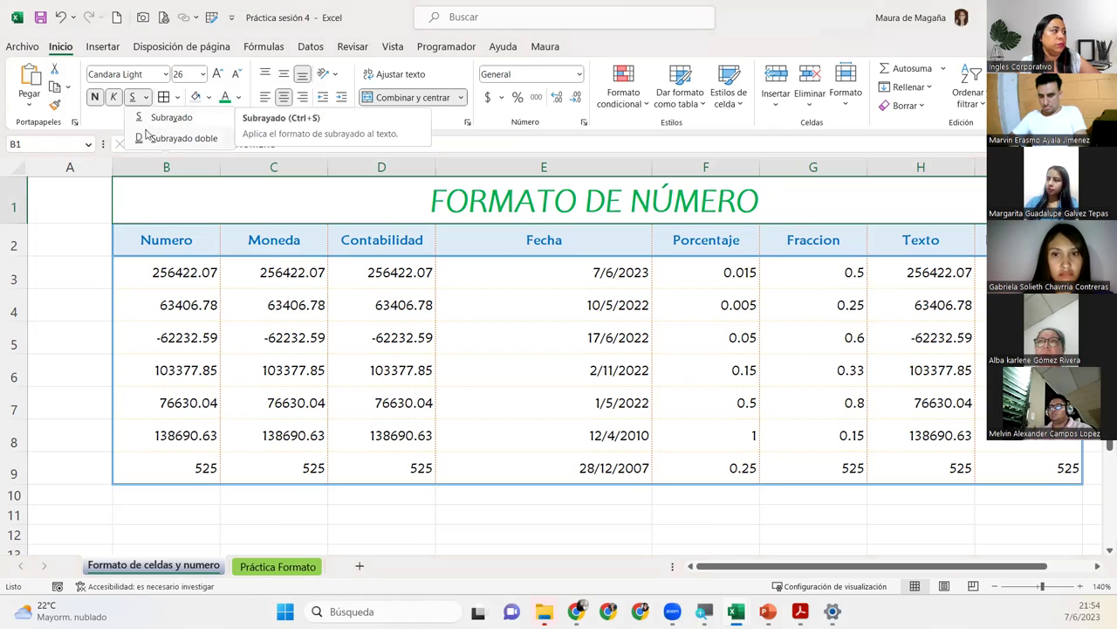
{"action": "left_click", "coordinate": [150, 138]}
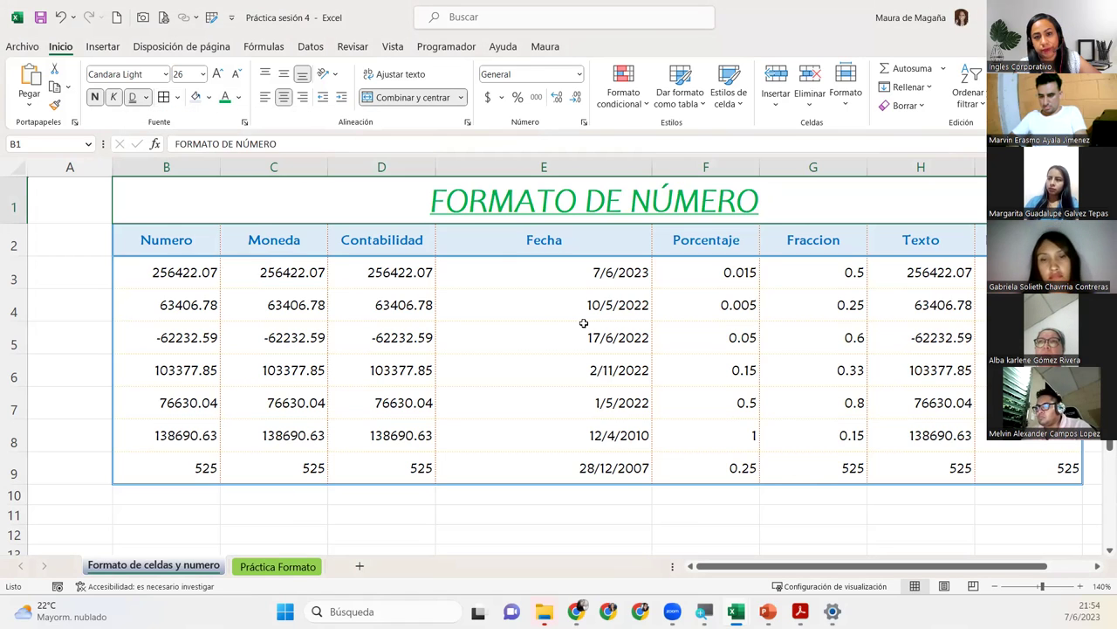
{"action": "left_click", "coordinate": [585, 325]}
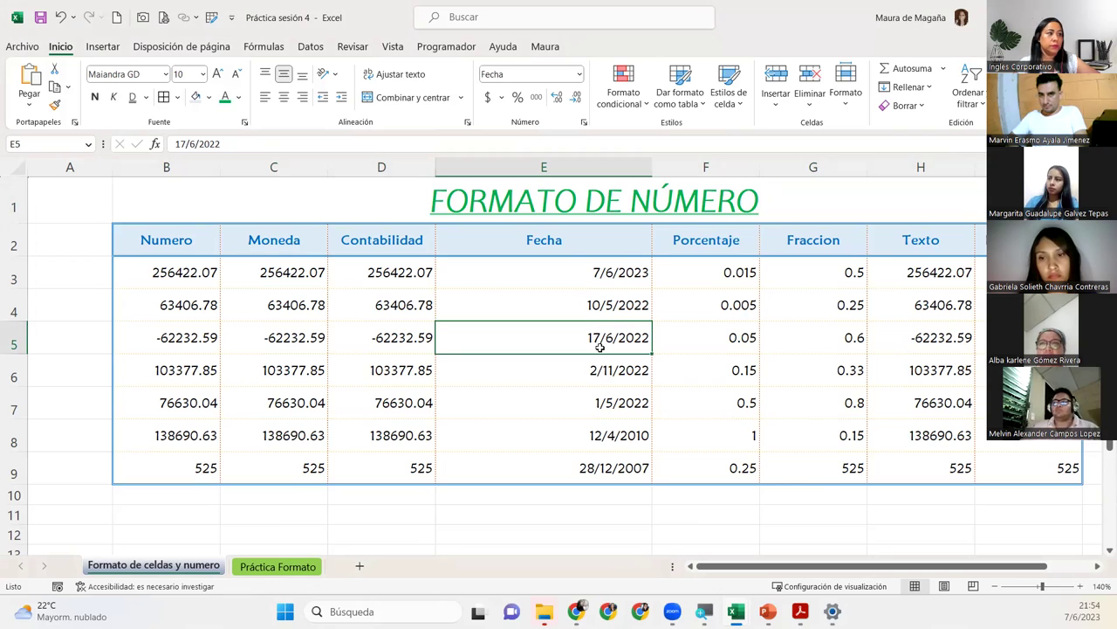
{"action": "left_click", "coordinate": [635, 201]}
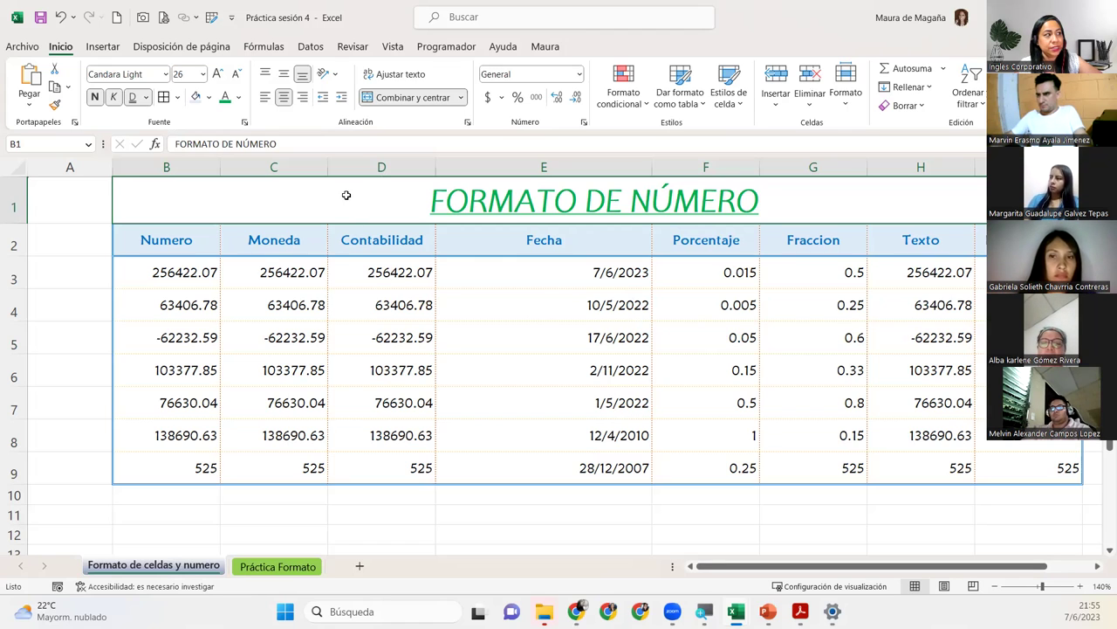
{"action": "left_click_drag", "start_coordinate": [210, 267], "coordinate": [789, 435]}
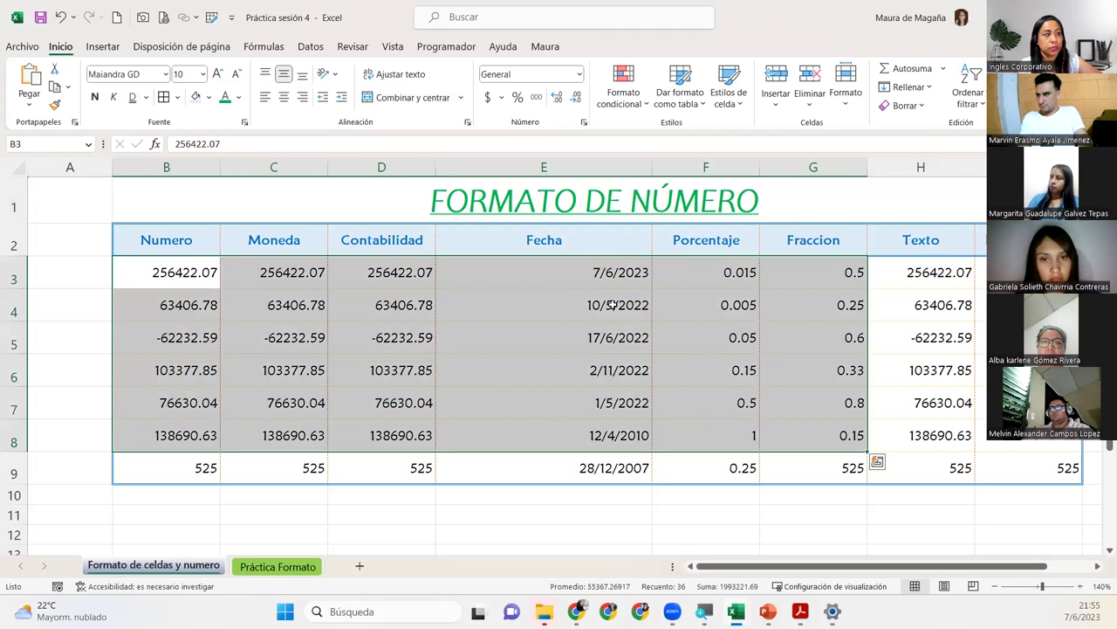
{"action": "left_click", "coordinate": [456, 215]}
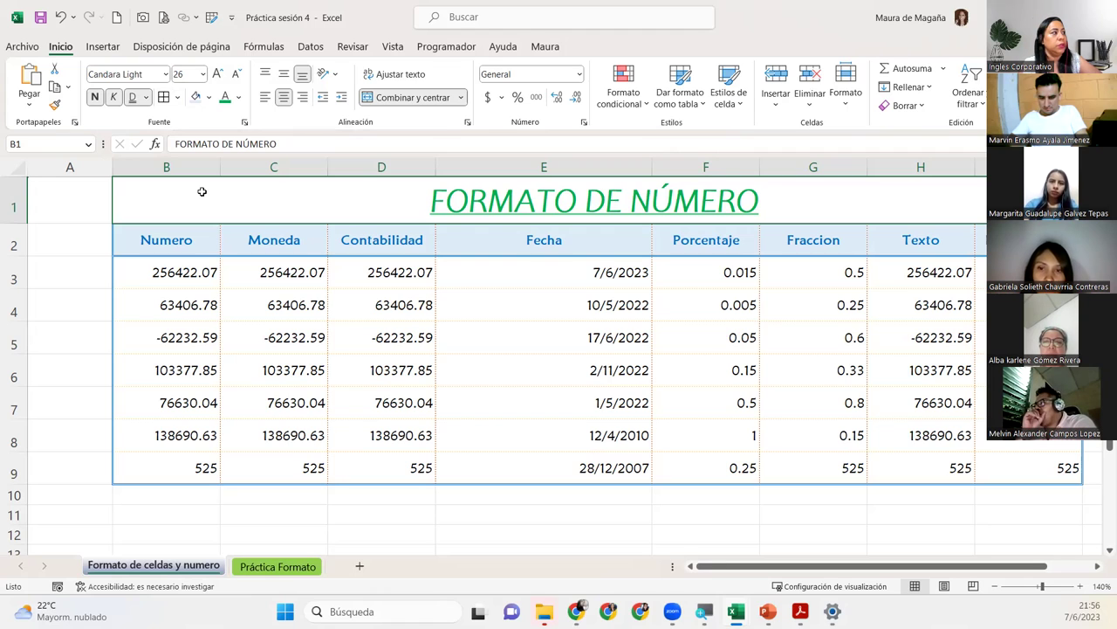
{"action": "left_click", "coordinate": [277, 297]}
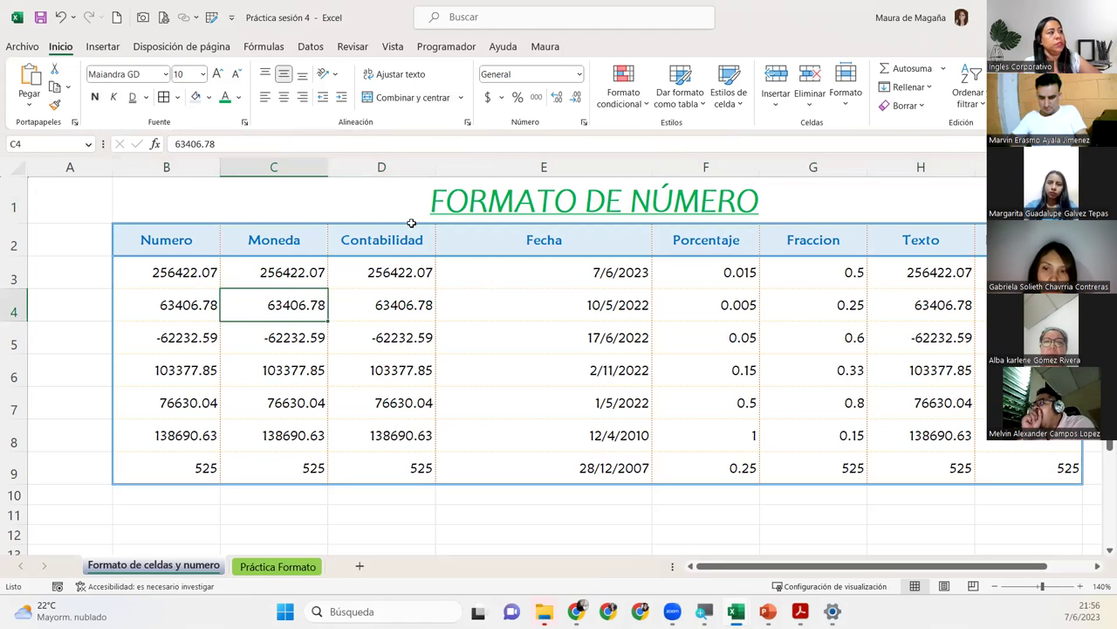
{"action": "left_click", "coordinate": [205, 273]}
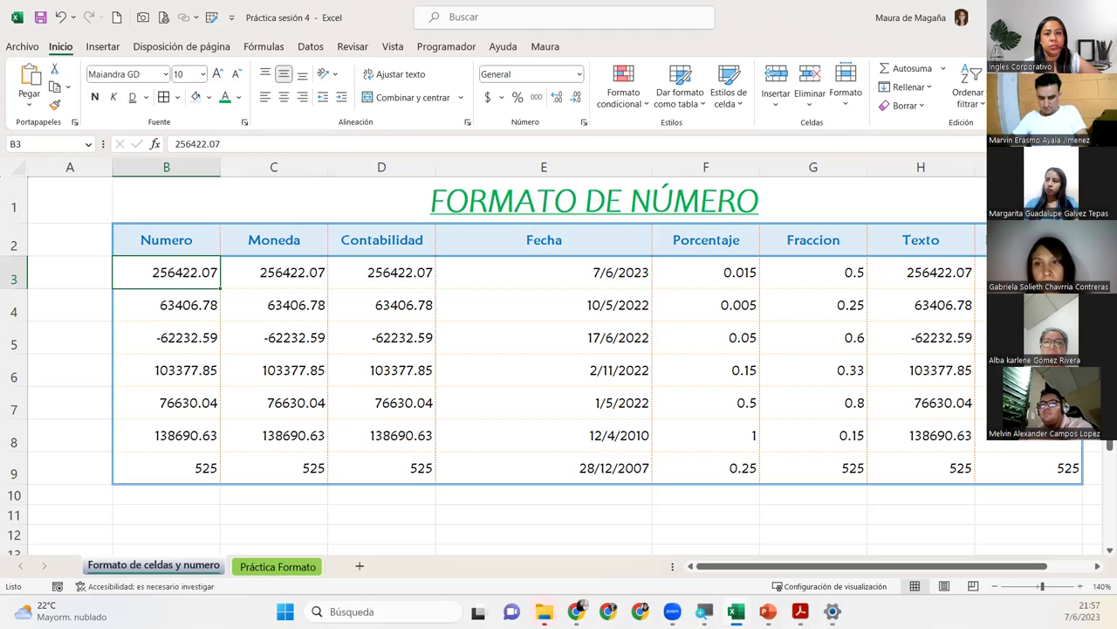
{"action": "key", "text": "alt+Tab"}
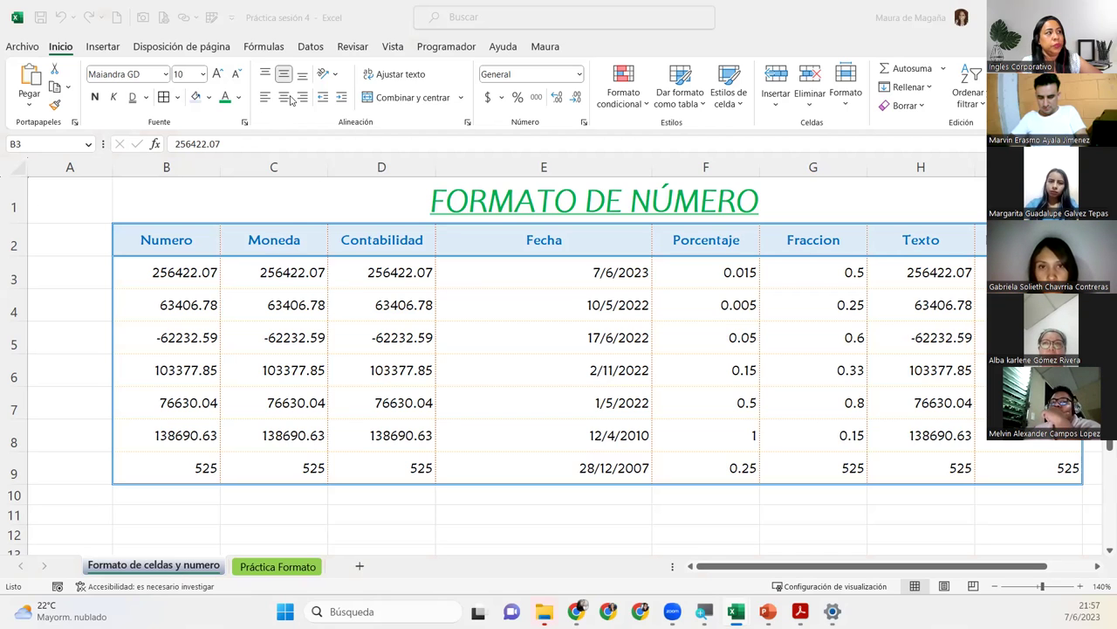
{"action": "left_click", "coordinate": [93, 239]}
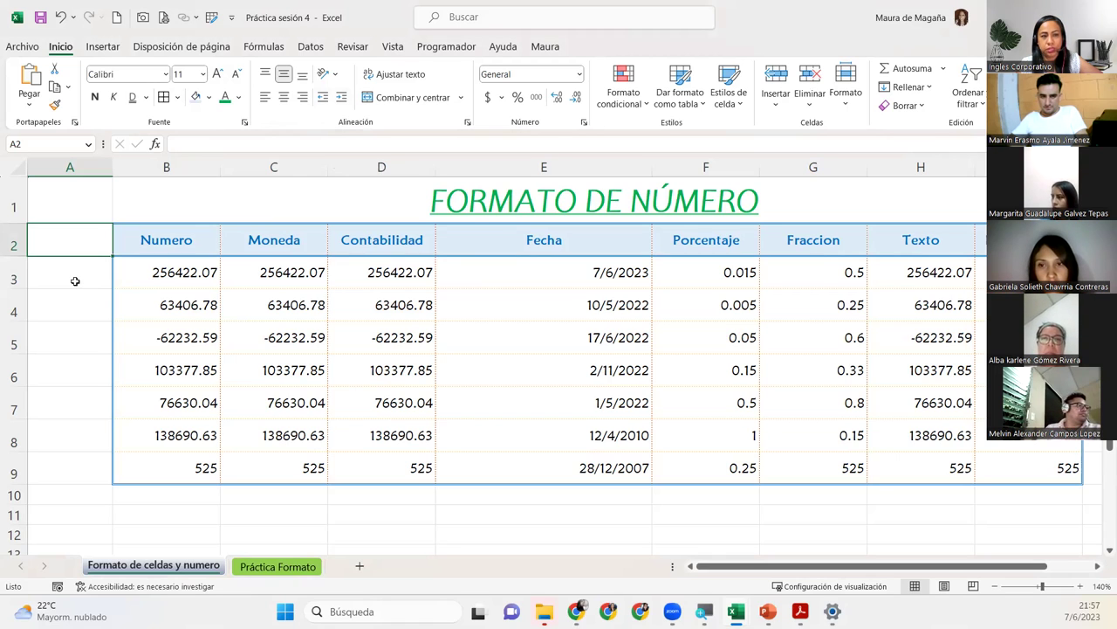
Step: Select the range A2:A9 in column A beside the table
{"action": "left_click", "coordinate": [174, 276]}
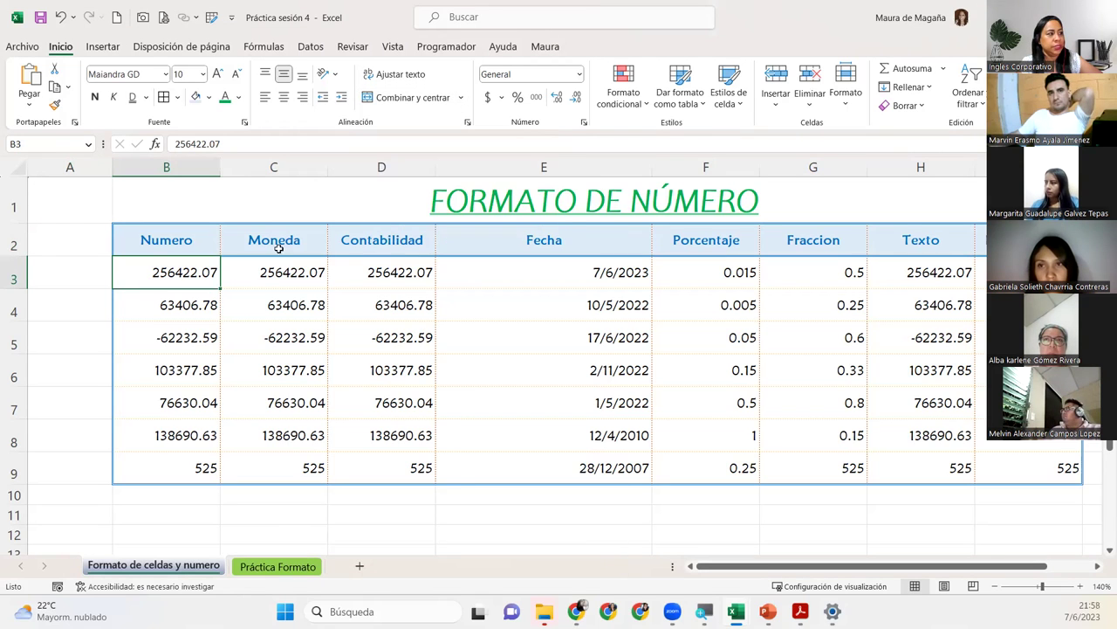
{"action": "left_click", "coordinate": [528, 204]}
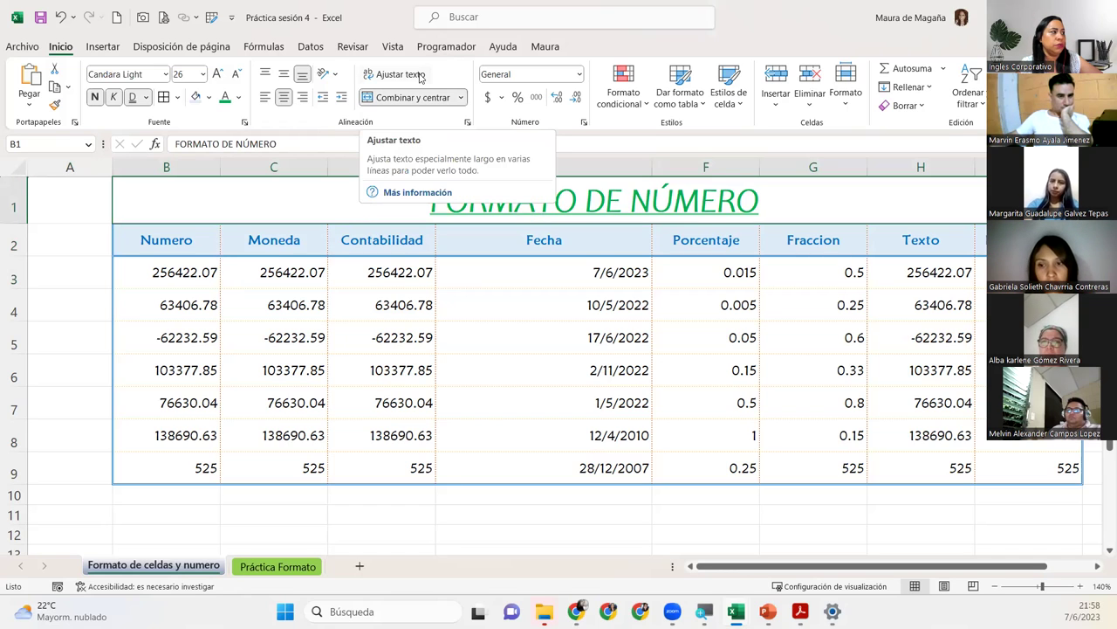
{"action": "left_click", "coordinate": [94, 259]}
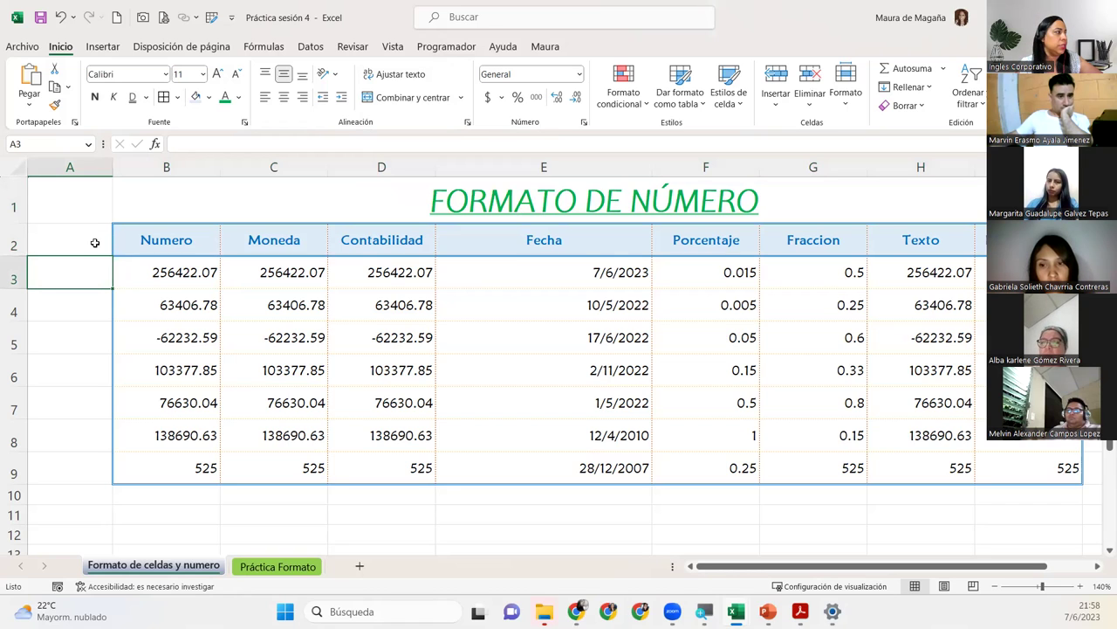
{"action": "left_click_drag", "start_coordinate": [94, 243], "coordinate": [69, 474]}
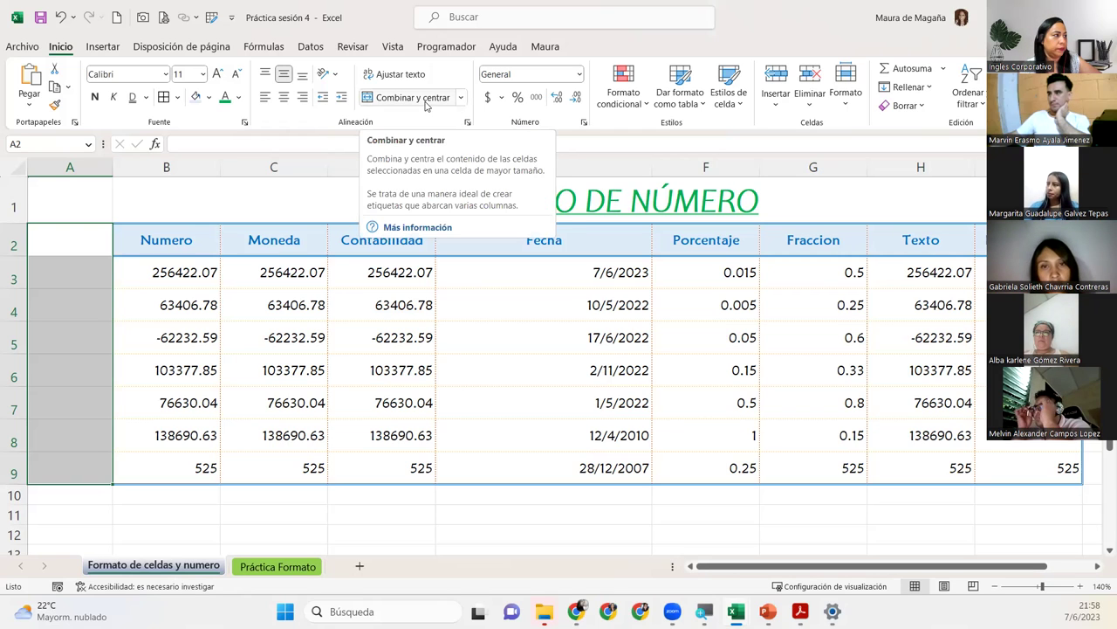
Step: Merge A2:A9 and enter the label 'MICROSOFT EXCEL BÁSICO', replacing the first 'EXCEL BÁSICO' entry
{"action": "left_click", "coordinate": [426, 98]}
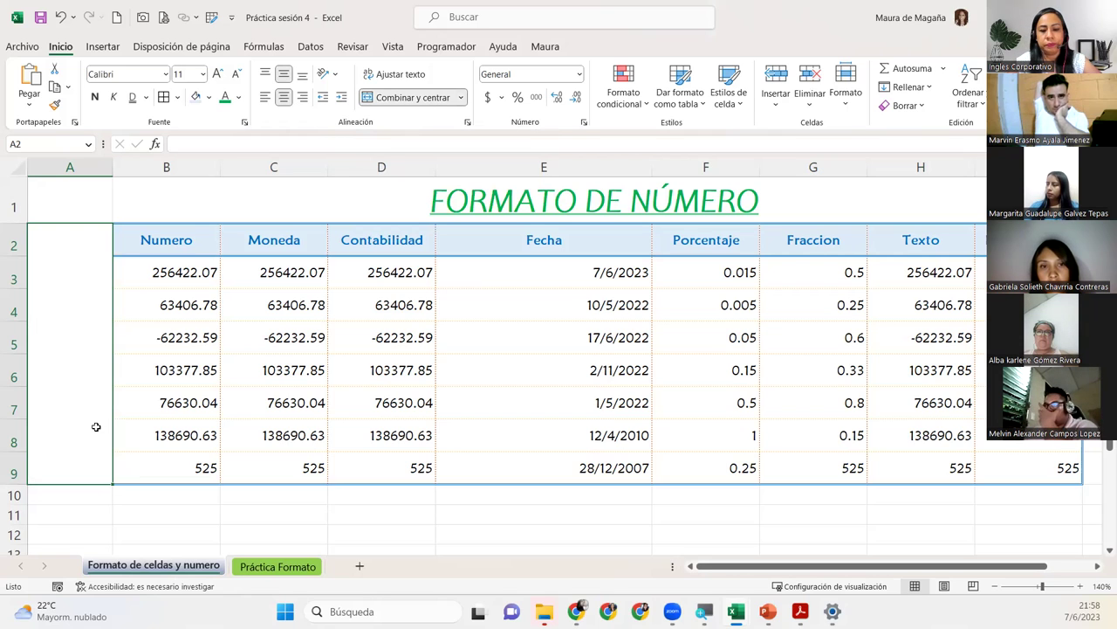
{"action": "type", "text": "EXCEL BÁS"}
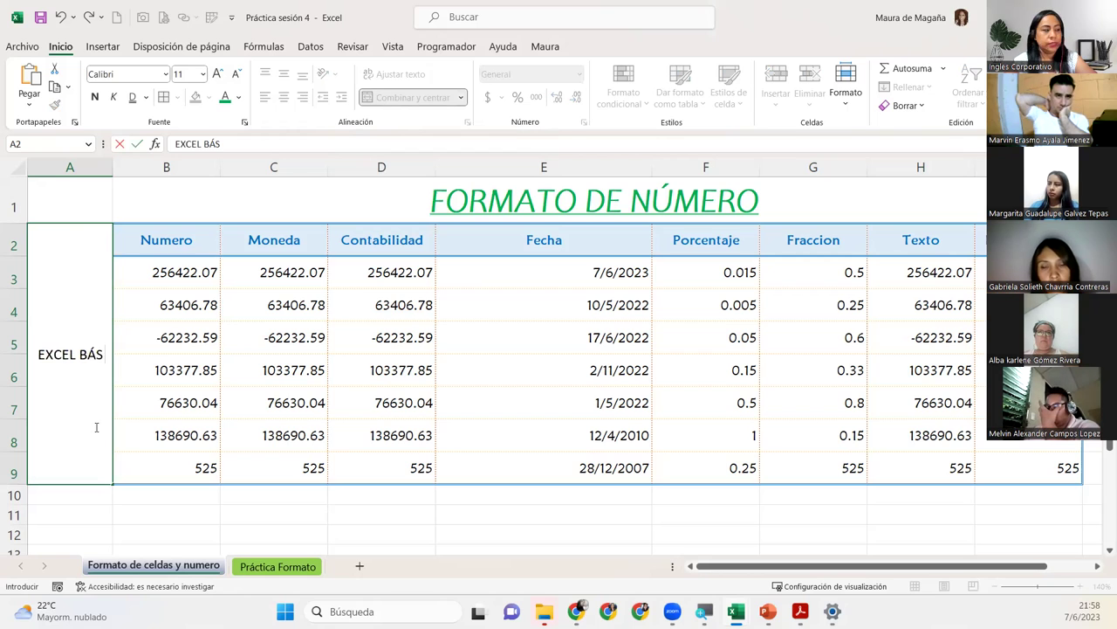
{"action": "type", "text": "ICO"}
{"action": "key", "text": "Return"}
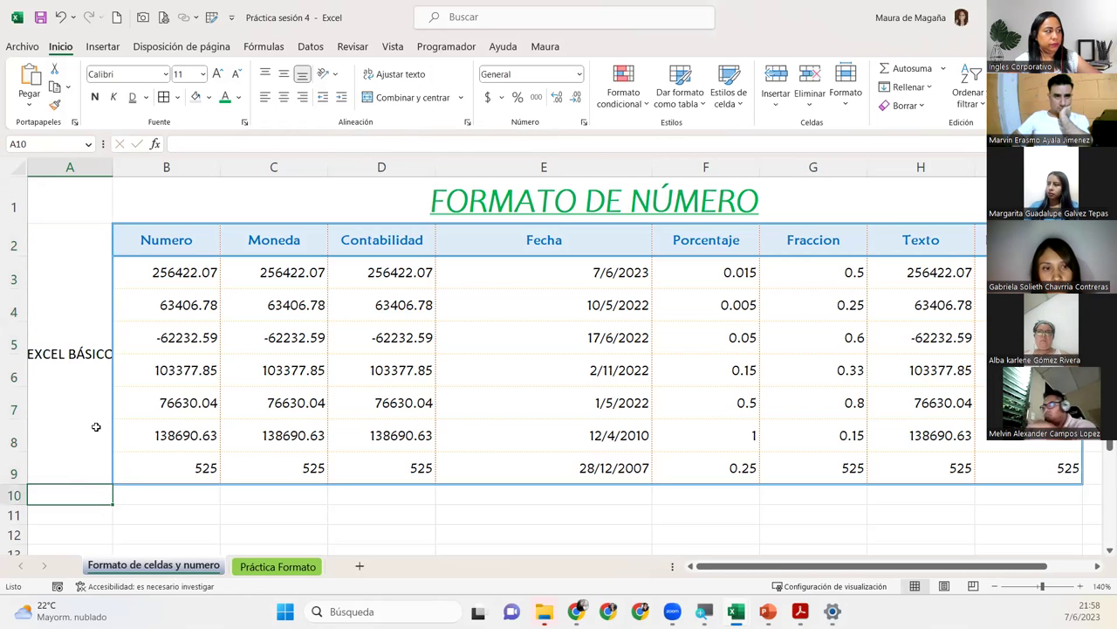
{"action": "left_click", "coordinate": [96, 426]}
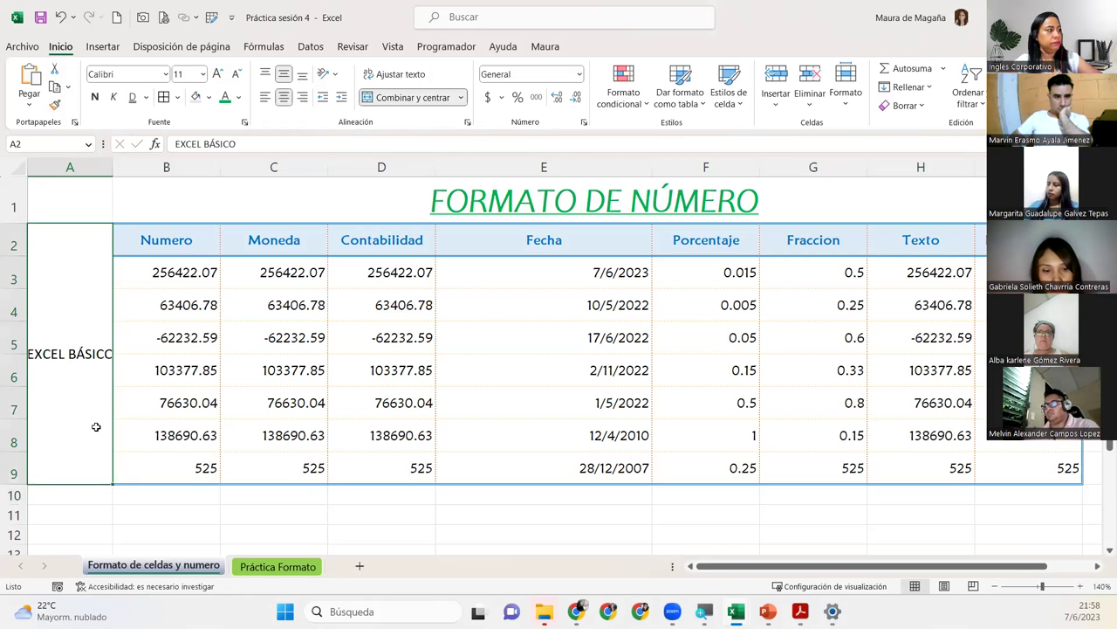
{"action": "type", "text": "MICROSOFT EXCEL BÁSICO"}
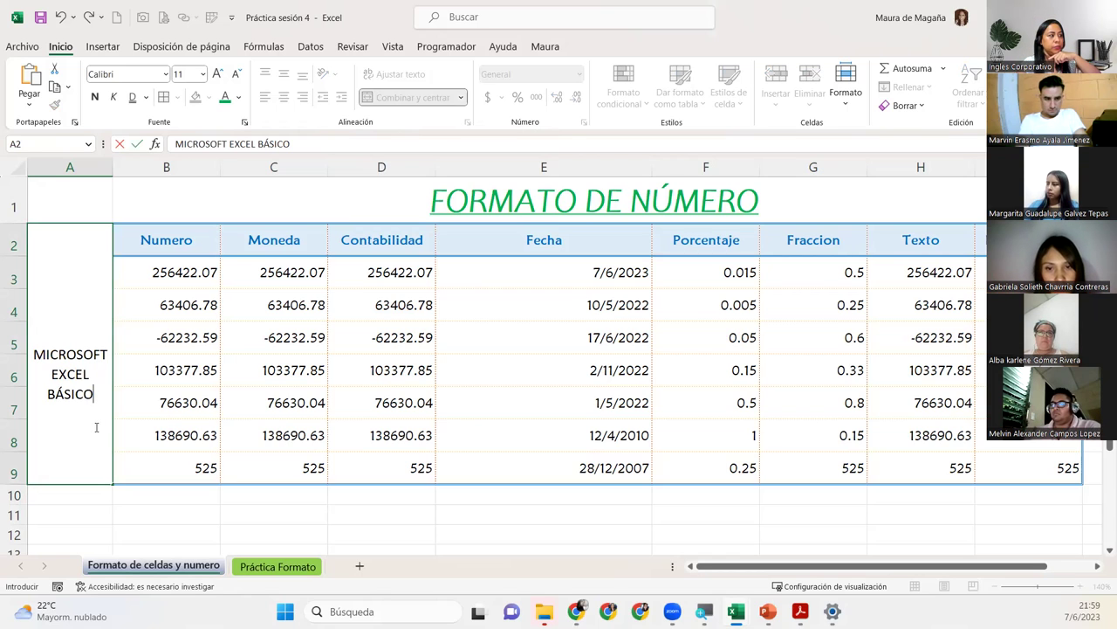
{"action": "key", "text": "ctrl+Return"}
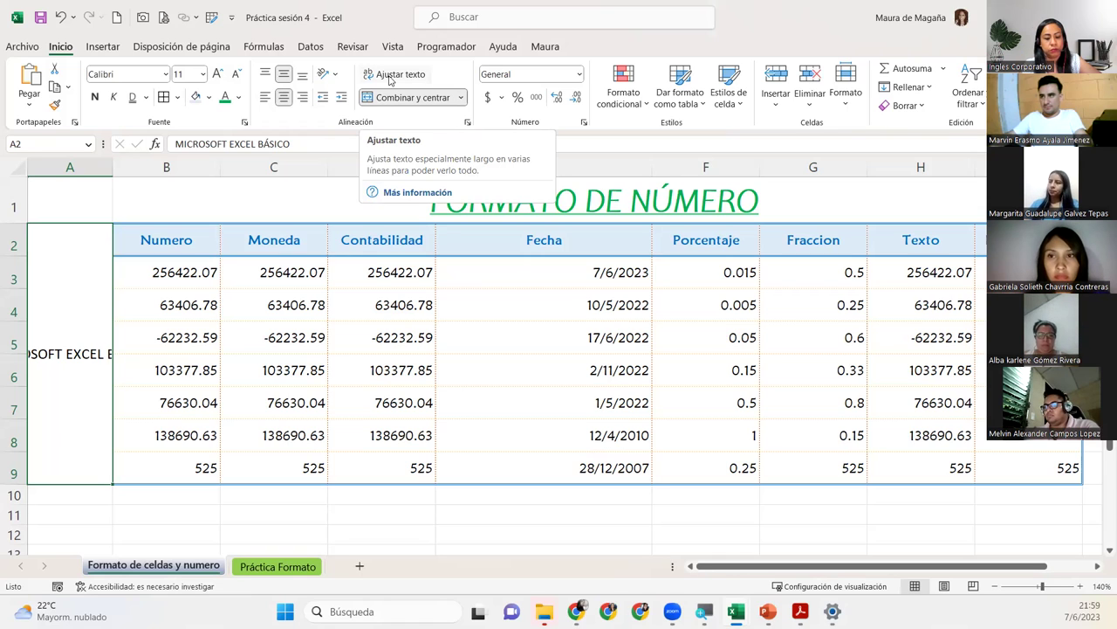
Step: Turn on Ajustar texto for the merged A2 label so it wraps to three lines
{"action": "left_click", "coordinate": [390, 79]}
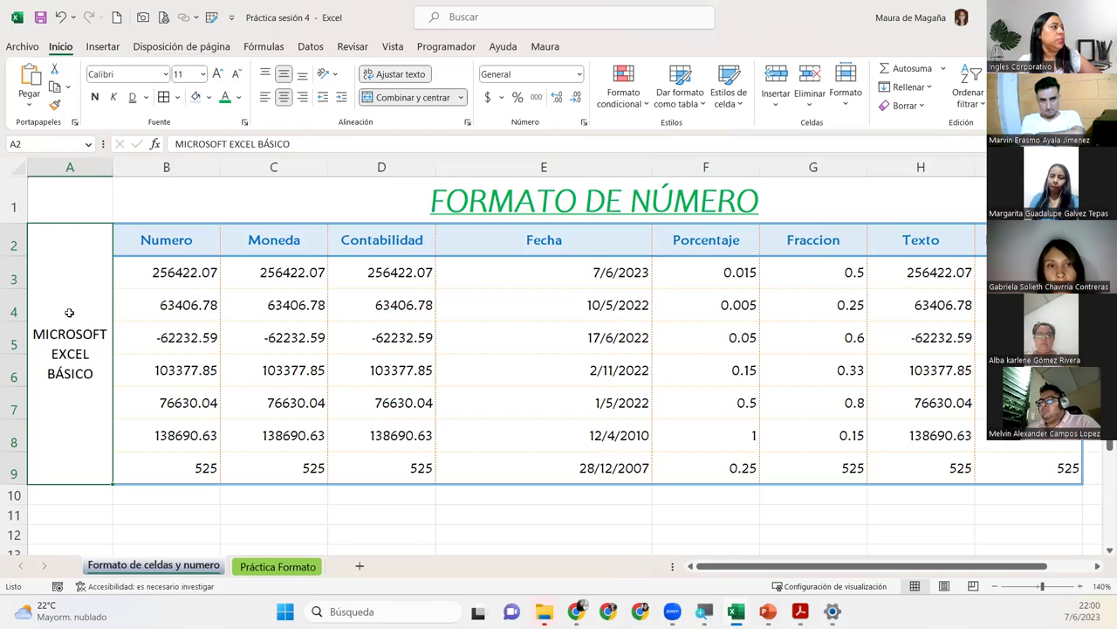
{"action": "left_click_drag", "start_coordinate": [115, 169], "coordinate": [203, 174]}
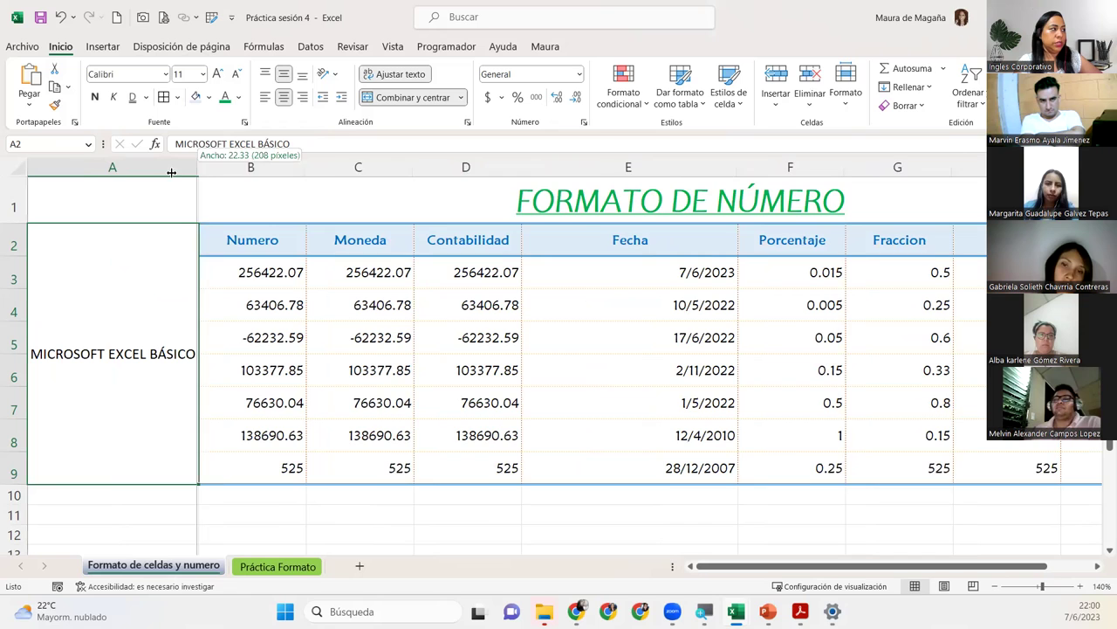
{"action": "left_click_drag", "start_coordinate": [198, 168], "coordinate": [162, 171]}
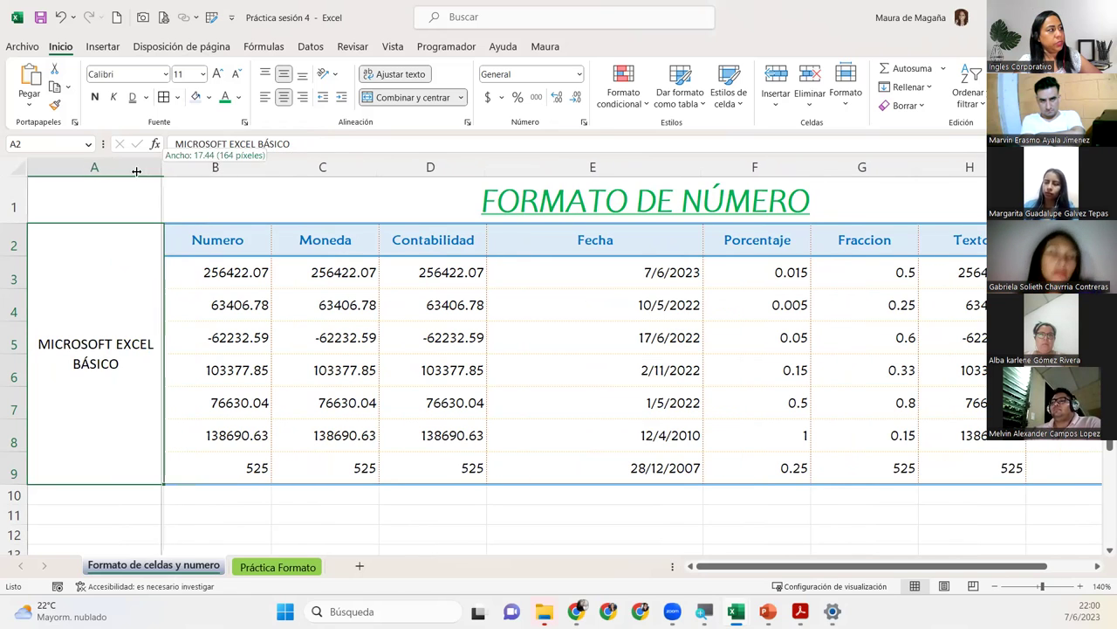
{"action": "left_click_drag", "start_coordinate": [162, 170], "coordinate": [138, 171]}
{"action": "double_click", "coordinate": [138, 169]}
{"action": "left_click", "coordinate": [137, 168]}
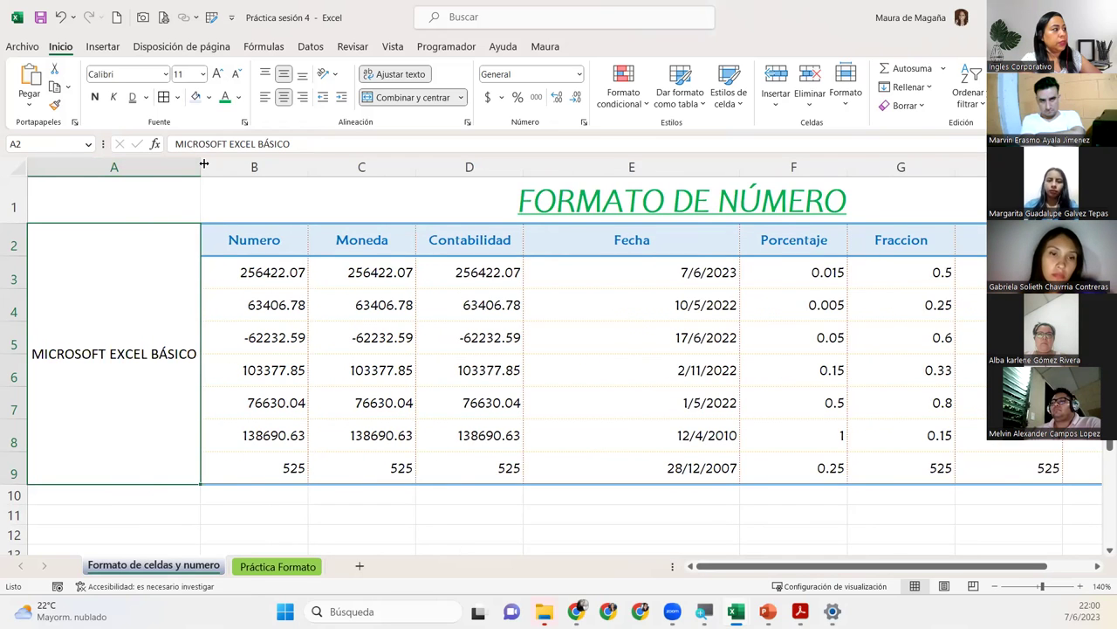
{"action": "key", "text": "ctrl+z"}
{"action": "key", "text": "ctrl+z"}
{"action": "key", "text": "ctrl+z"}
{"action": "key", "text": "ctrl+z"}
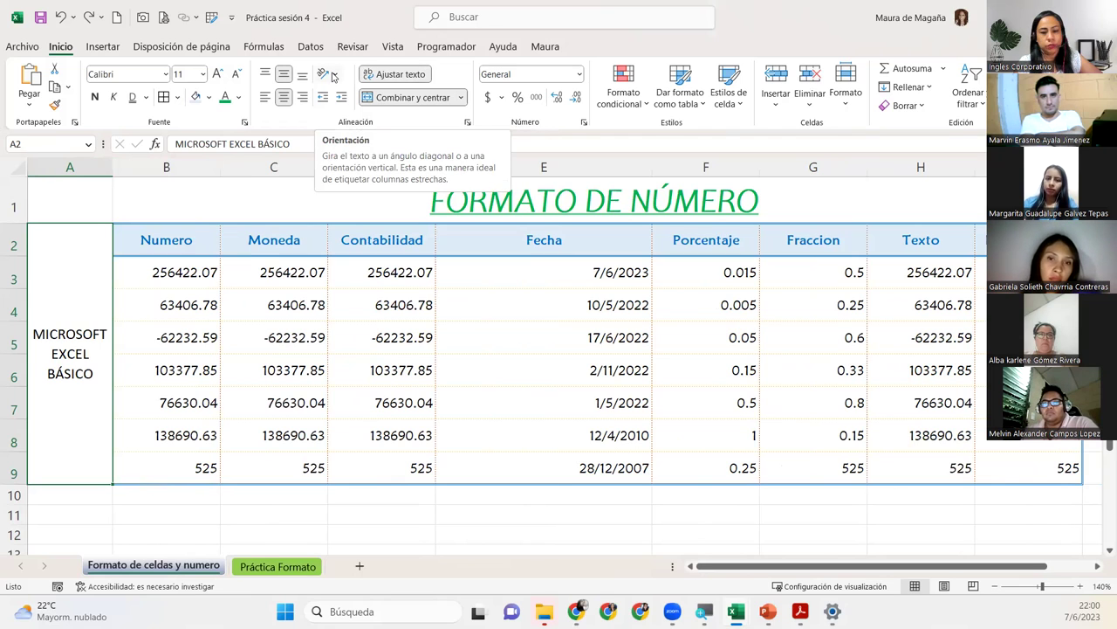
Step: Try ascending, descending, vertical, rotate-up and rotate-down orientations on the label, ending with downward text
{"action": "left_click", "coordinate": [331, 77]}
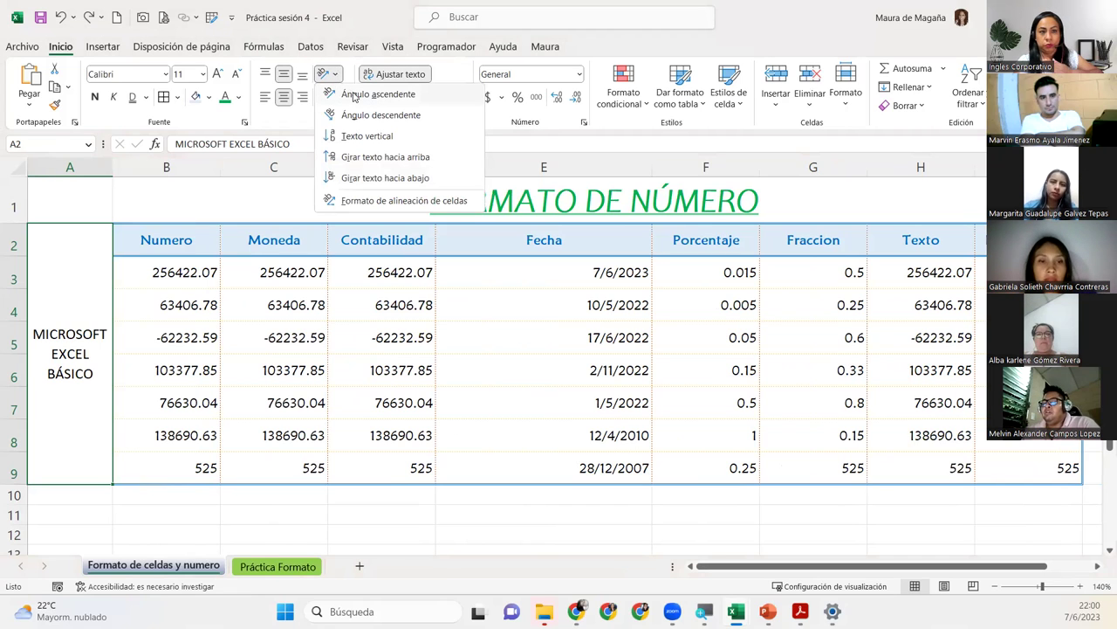
{"action": "left_click", "coordinate": [353, 96]}
{"action": "left_click", "coordinate": [340, 78]}
{"action": "left_click", "coordinate": [343, 120]}
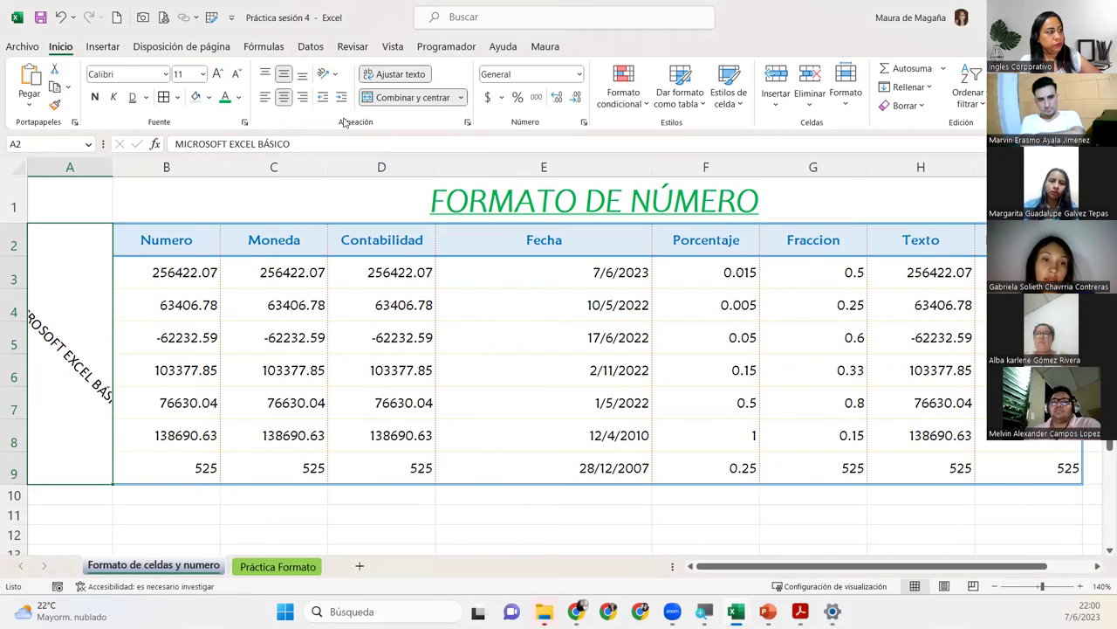
{"action": "left_click", "coordinate": [327, 79]}
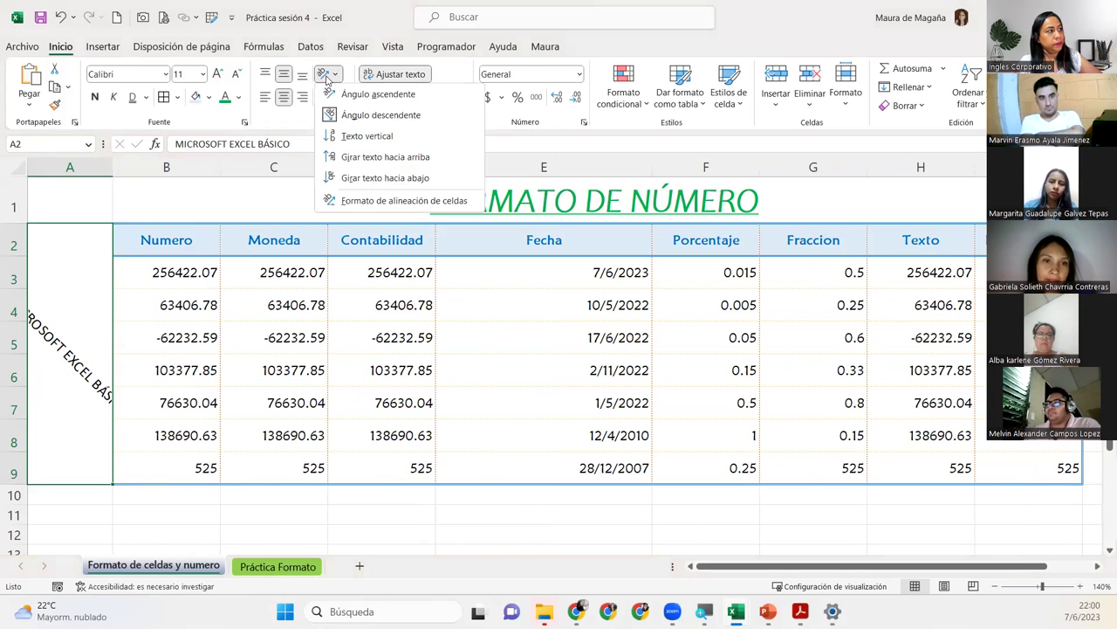
{"action": "left_click", "coordinate": [354, 135]}
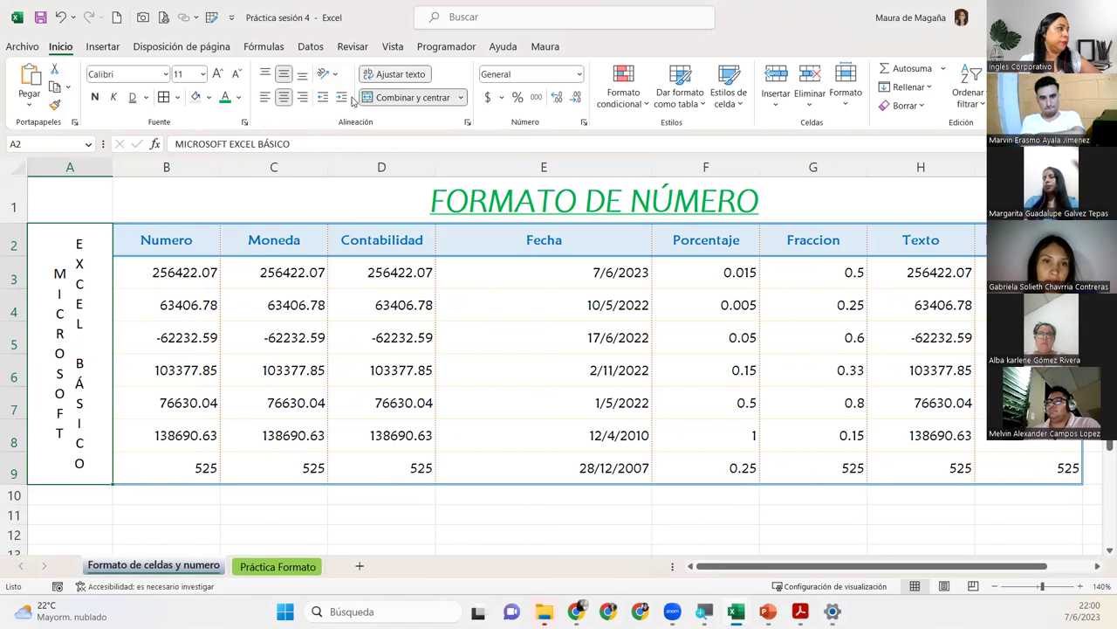
{"action": "left_click", "coordinate": [331, 75]}
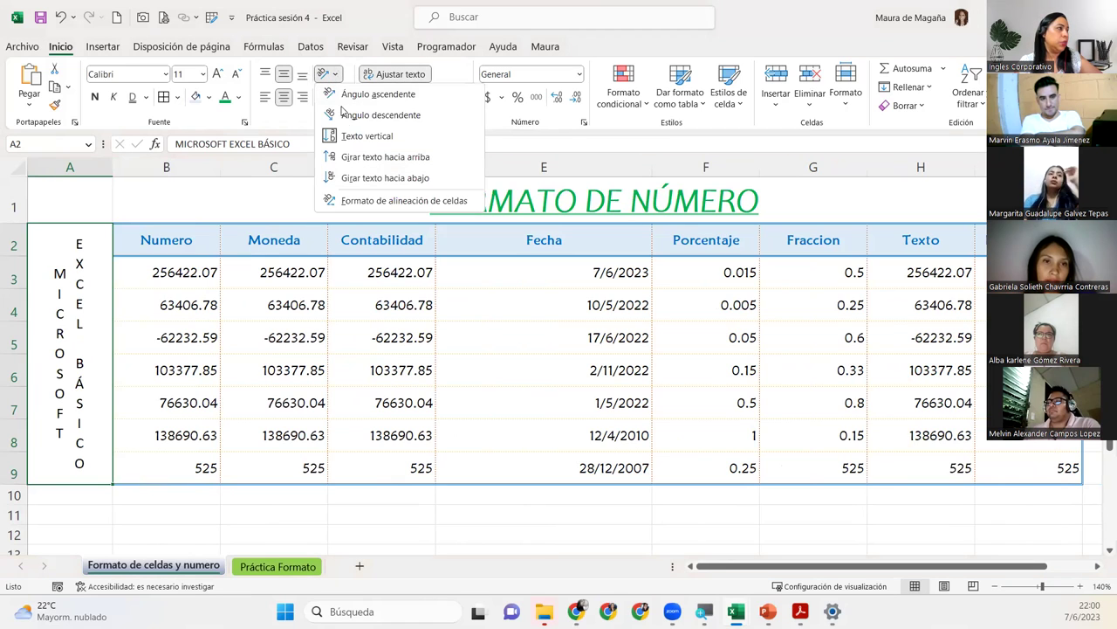
{"action": "left_click", "coordinate": [362, 158]}
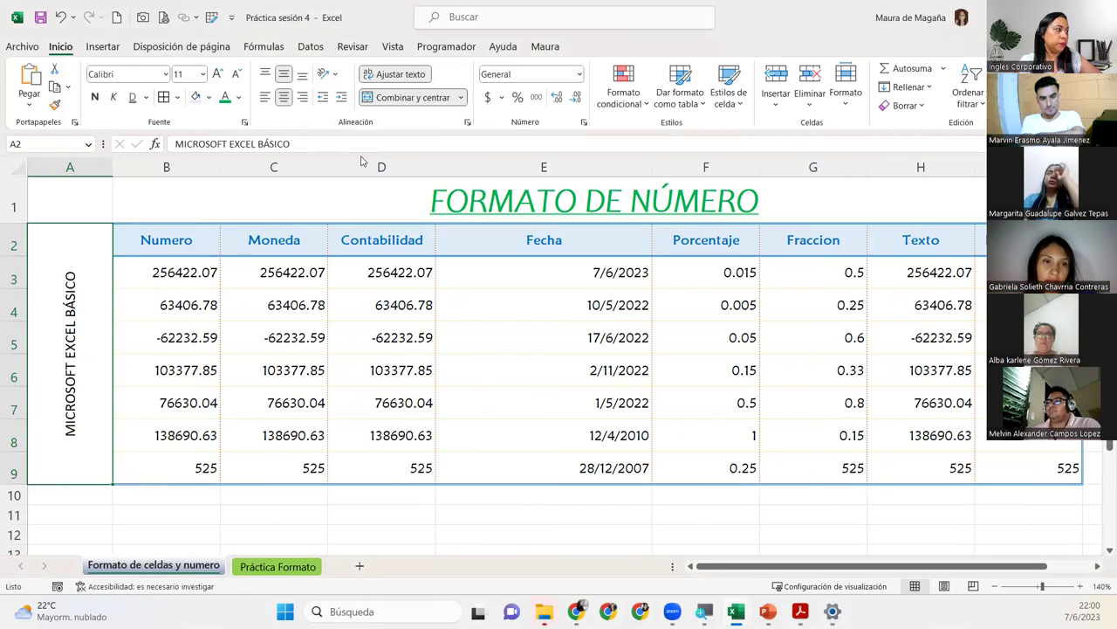
{"action": "left_click", "coordinate": [323, 75]}
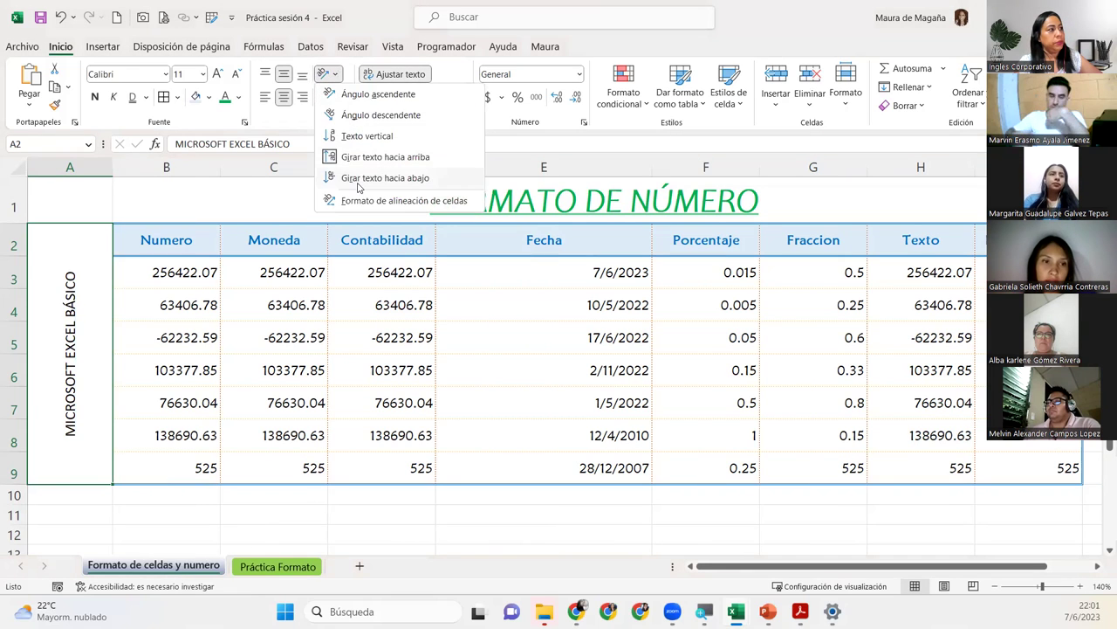
{"action": "left_click", "coordinate": [356, 181]}
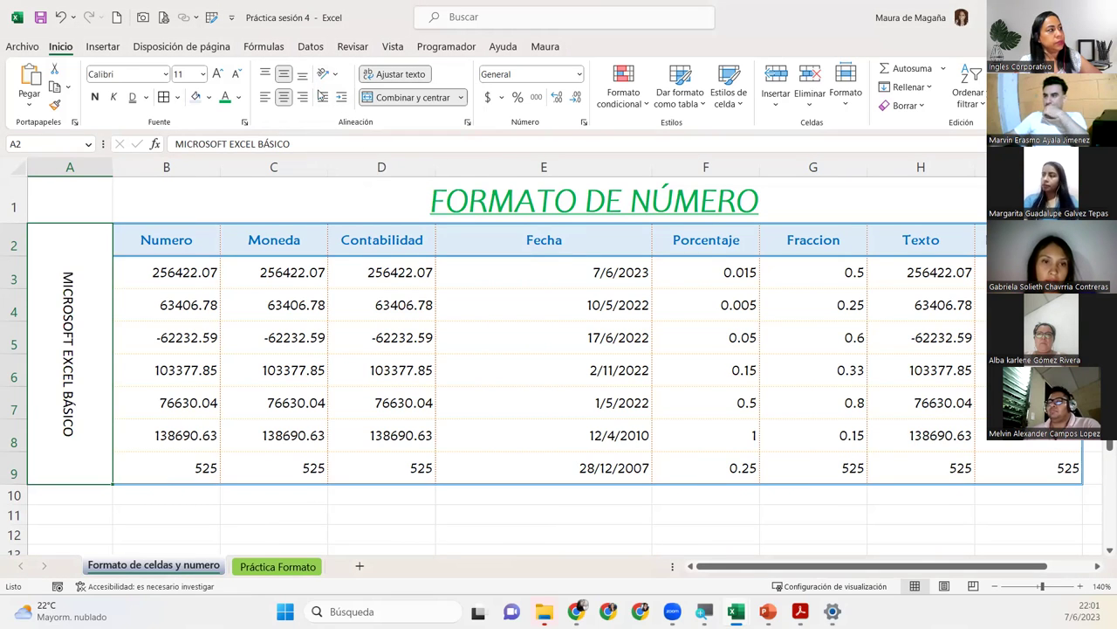
{"action": "left_click", "coordinate": [325, 75]}
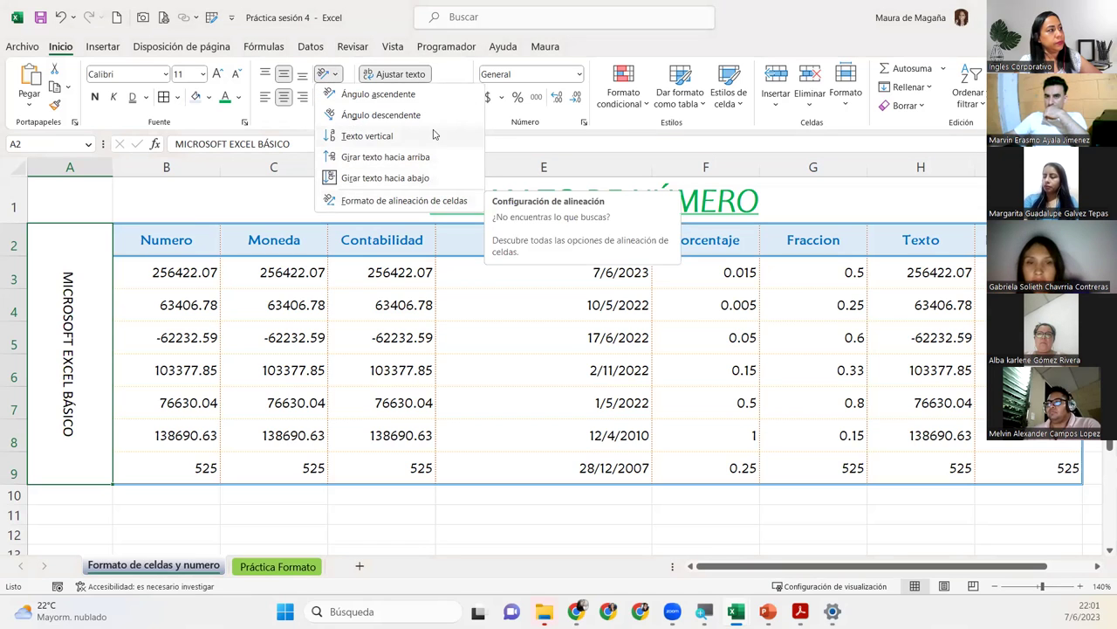
Step: Set the label orientation to 45 degrees in the cell alignment settings, keeping text direction Contexto
{"action": "left_click", "coordinate": [404, 201]}
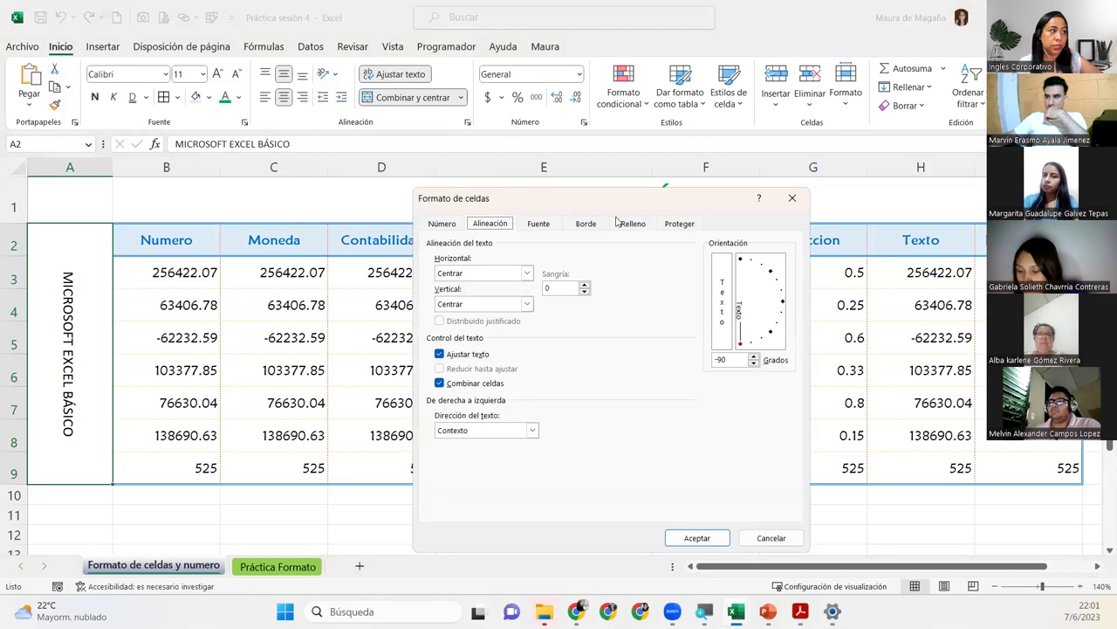
{"action": "left_click", "coordinate": [583, 225]}
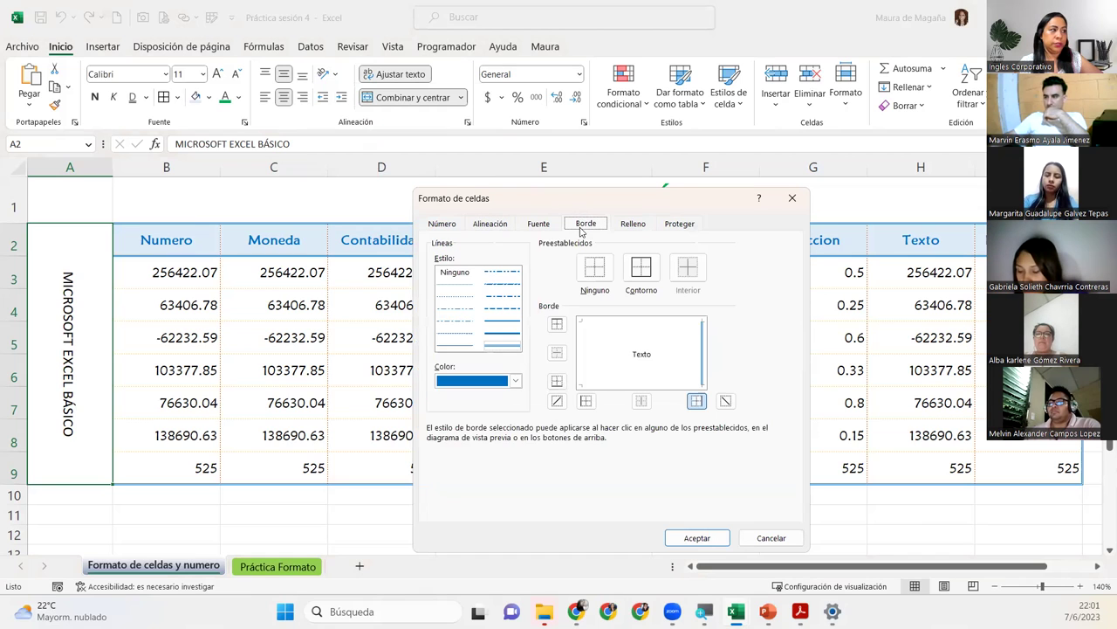
{"action": "left_click", "coordinate": [493, 225]}
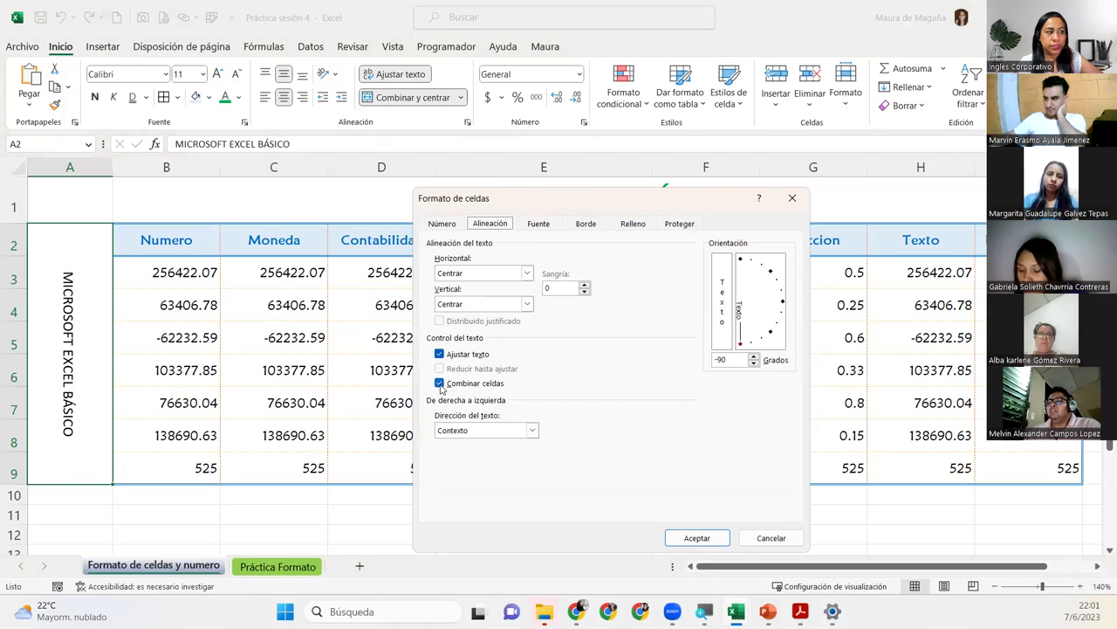
{"action": "left_click", "coordinate": [530, 431]}
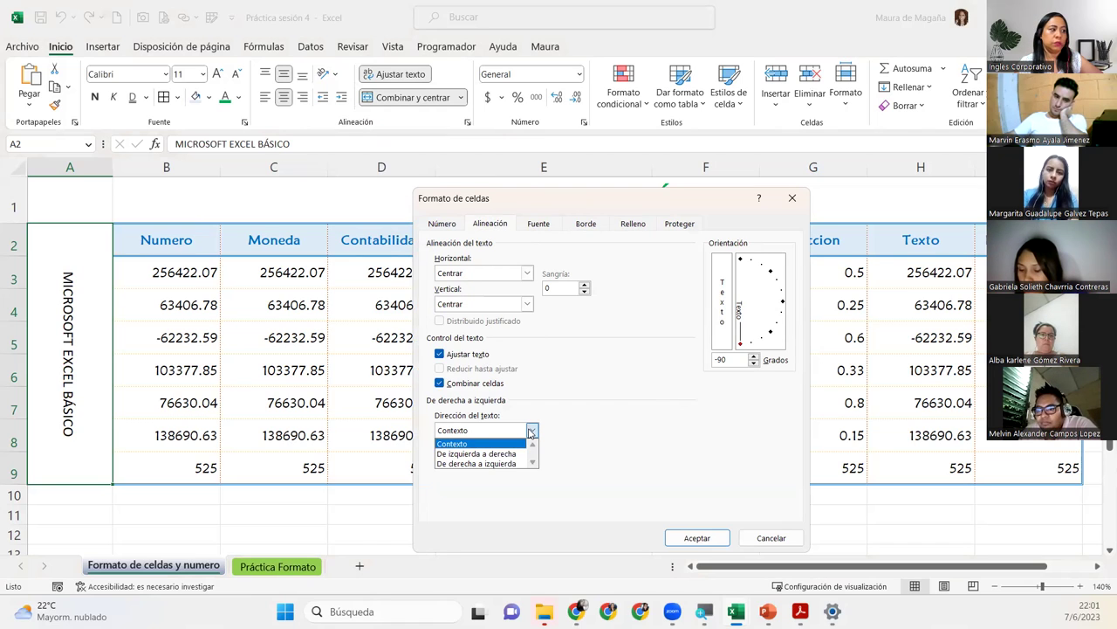
{"action": "left_click", "coordinate": [531, 432]}
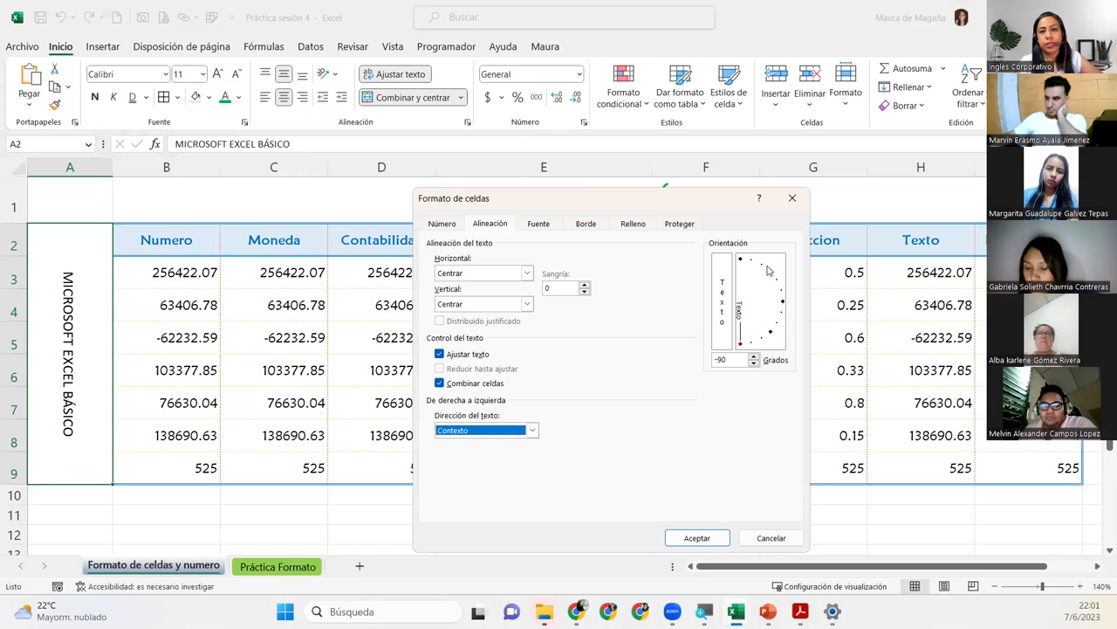
{"action": "left_click", "coordinate": [770, 337]}
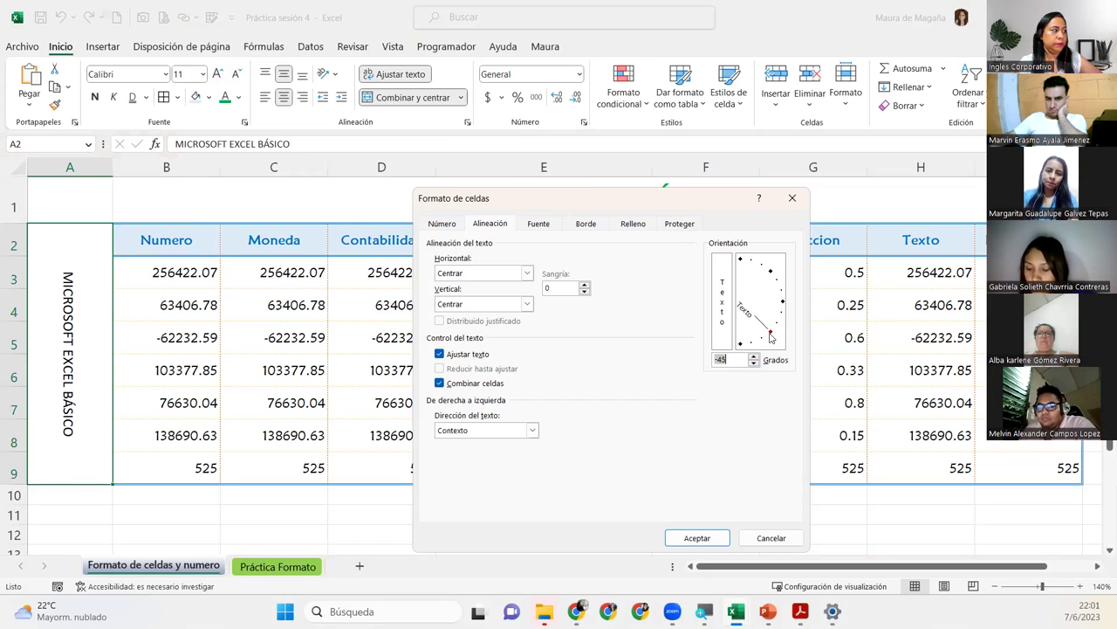
{"action": "left_click", "coordinate": [783, 302]}
{"action": "left_click", "coordinate": [777, 282]}
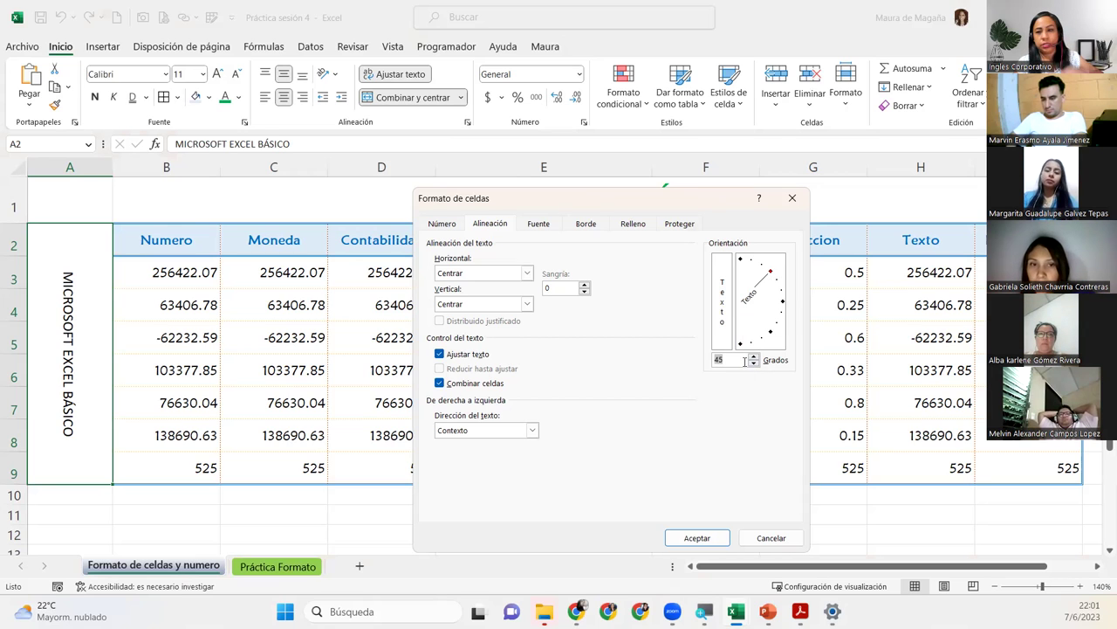
{"action": "left_click", "coordinate": [702, 534]}
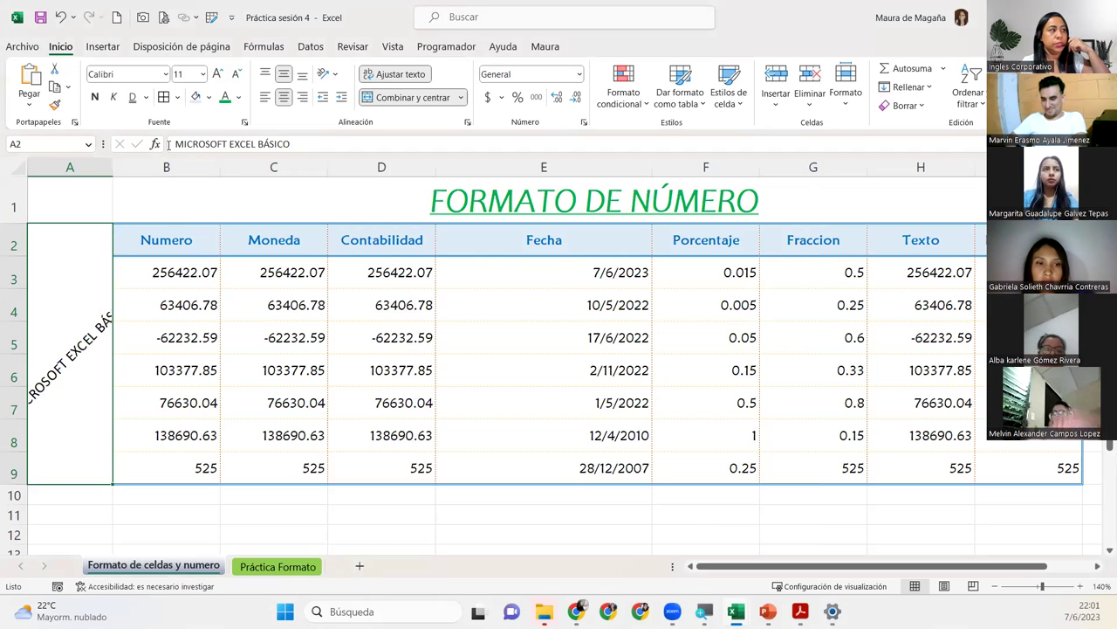
Step: Apply Texto vertical orientation to the MICROSOFT EXCEL BÁSICO label, then select empty cell B11
{"action": "left_click", "coordinate": [337, 75]}
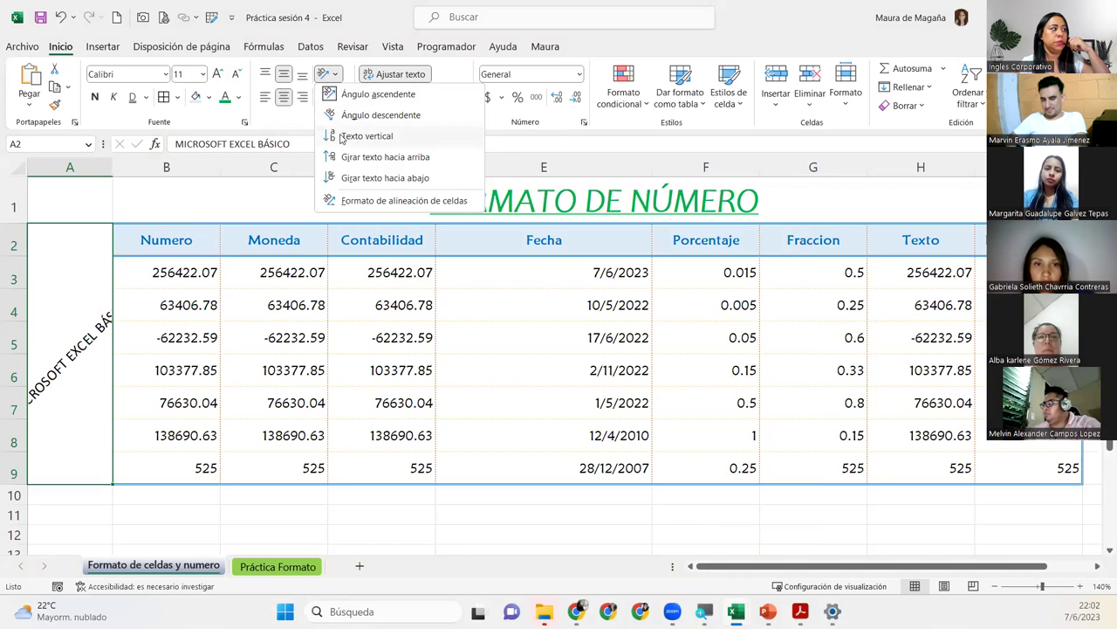
{"action": "left_click", "coordinate": [341, 137]}
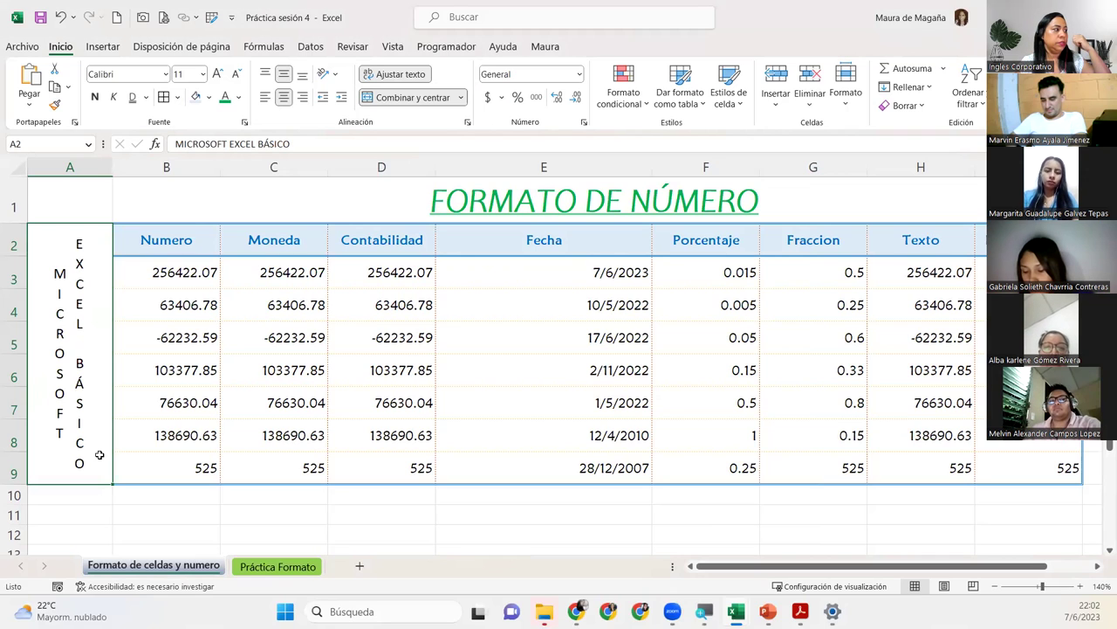
{"action": "left_click", "coordinate": [194, 511]}
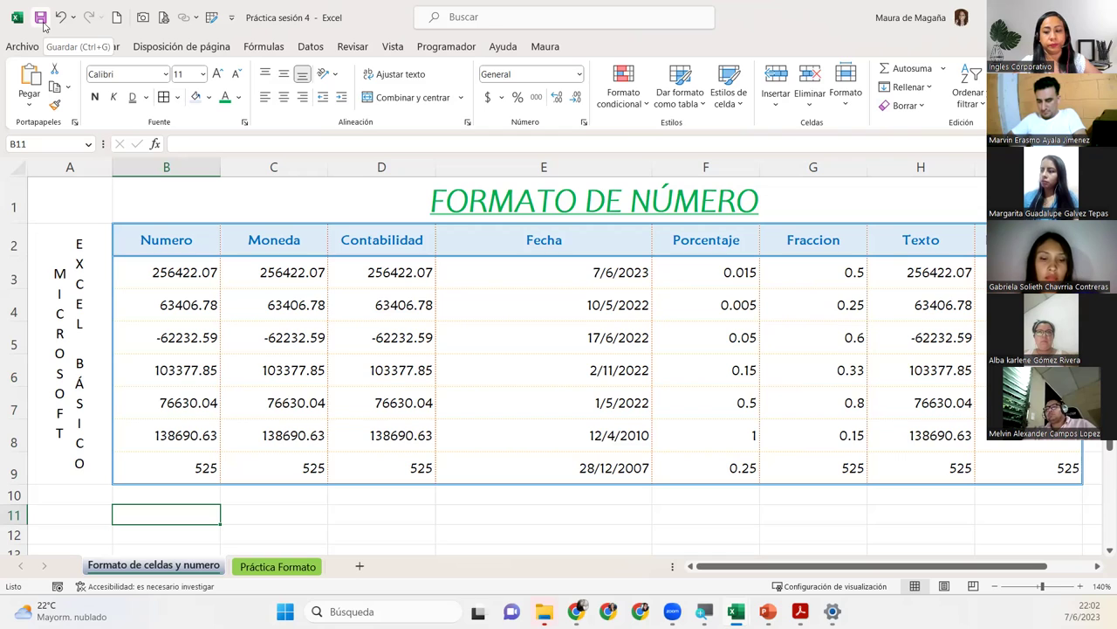
Step: Save the workbook, then select the merged A2 label and cell B3 (256422.07) to review formatting
{"action": "left_click", "coordinate": [40, 17]}
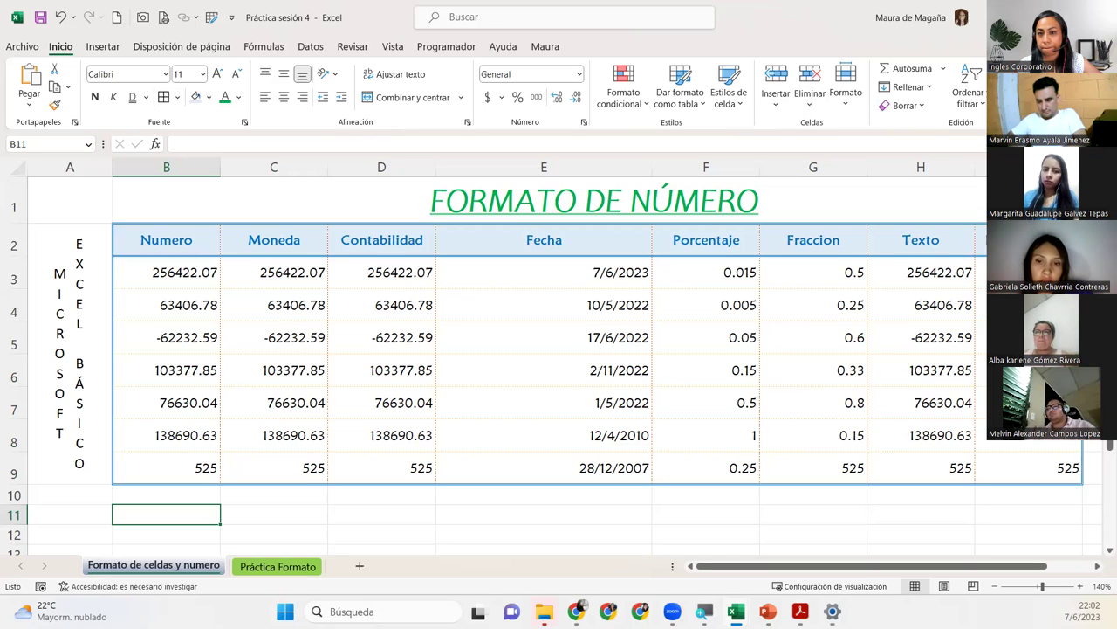
{"action": "left_click", "coordinate": [1044, 378]}
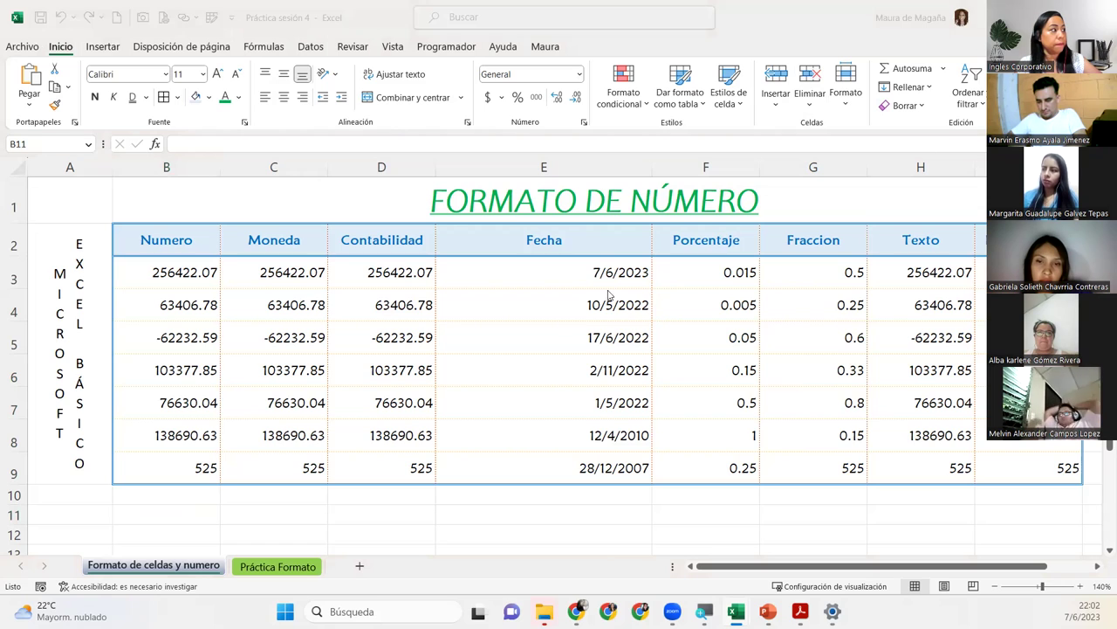
{"action": "left_click", "coordinate": [83, 361]}
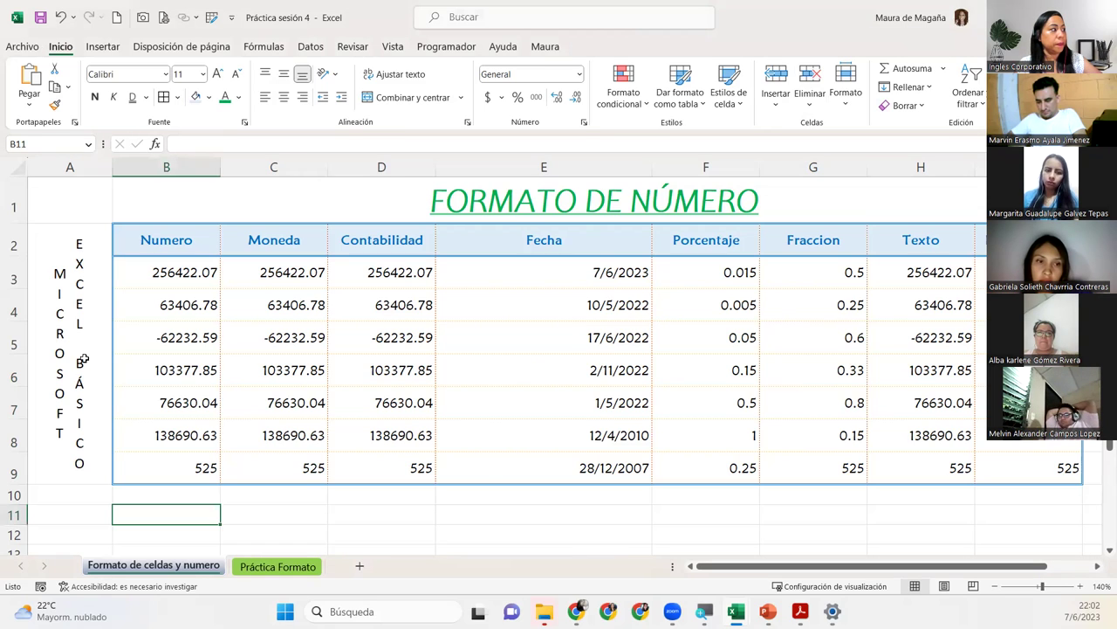
{"action": "left_click", "coordinate": [83, 360]}
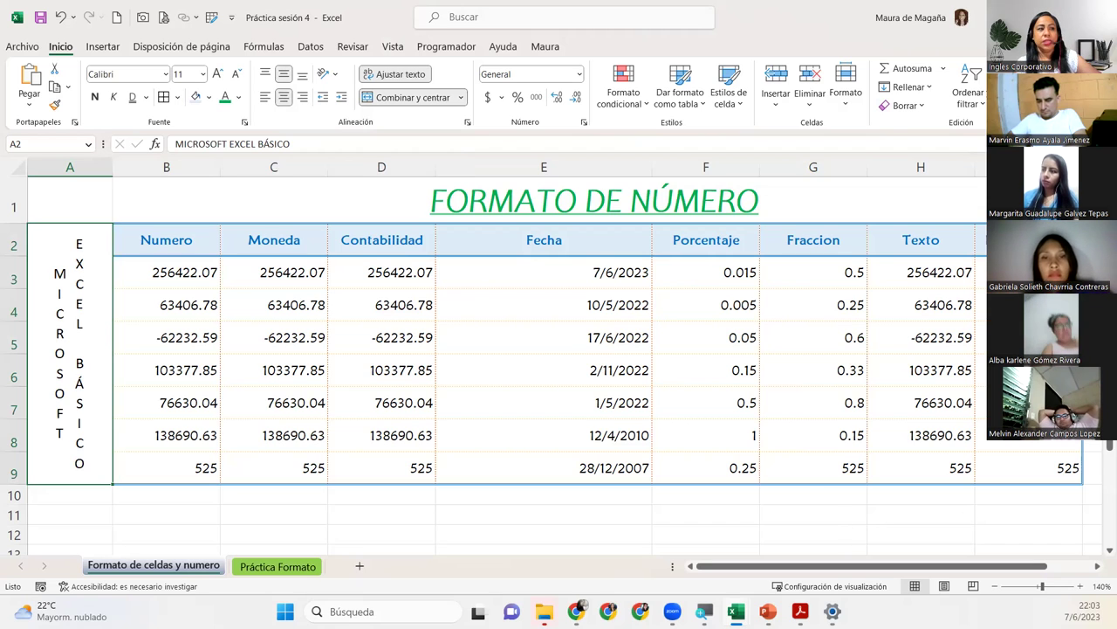
{"action": "left_click", "coordinate": [203, 268]}
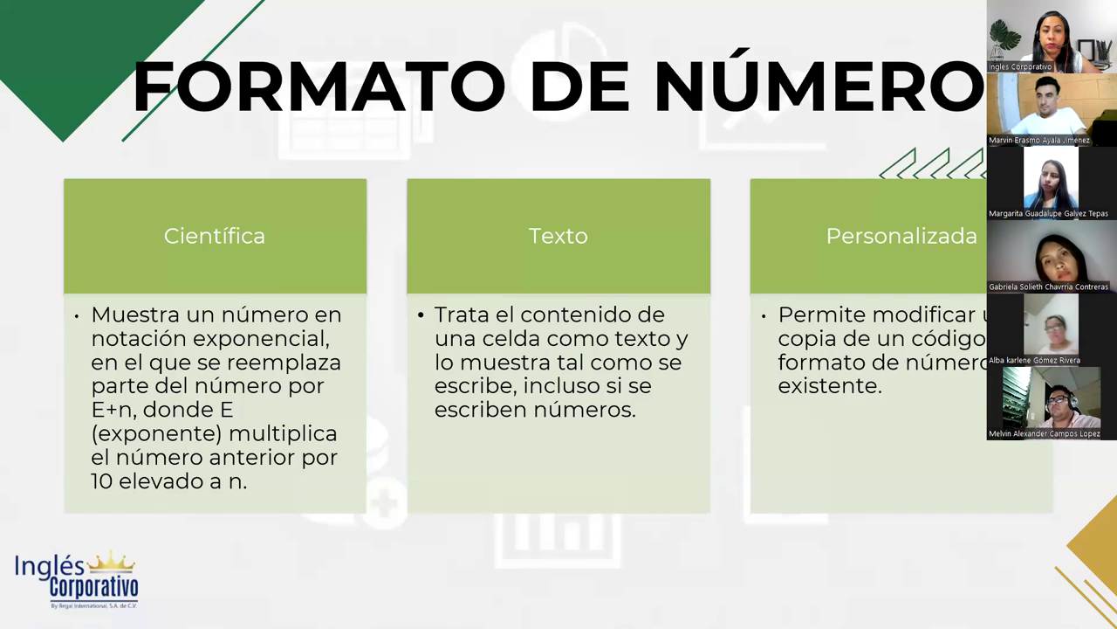
Step: Advance the slide show past the FORMATO DE NÚMERO slide
{"action": "key", "text": "Right"}
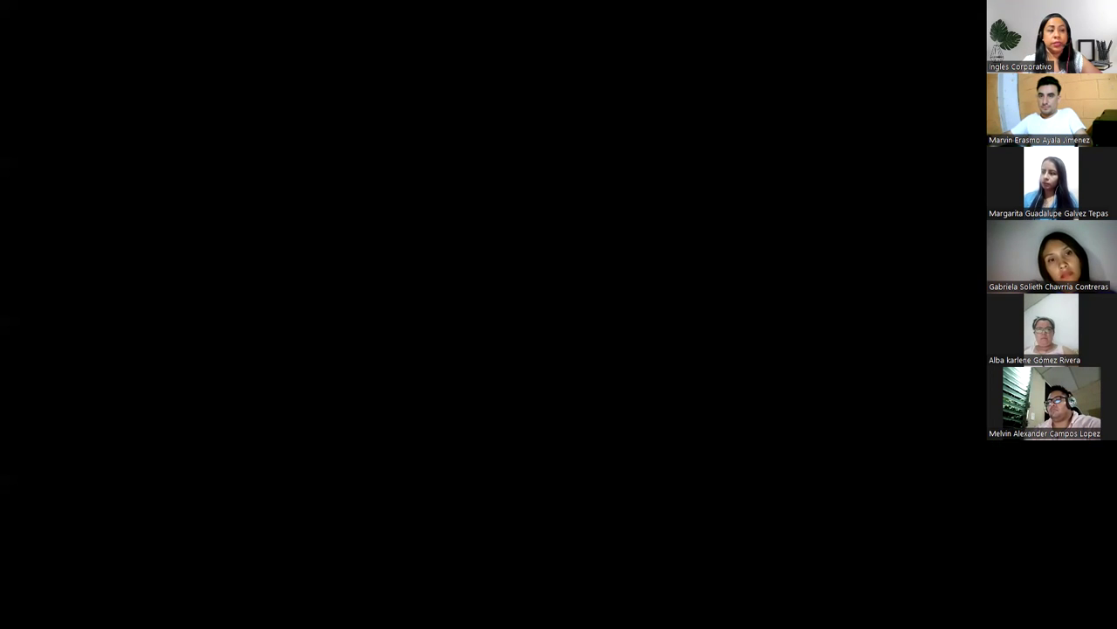